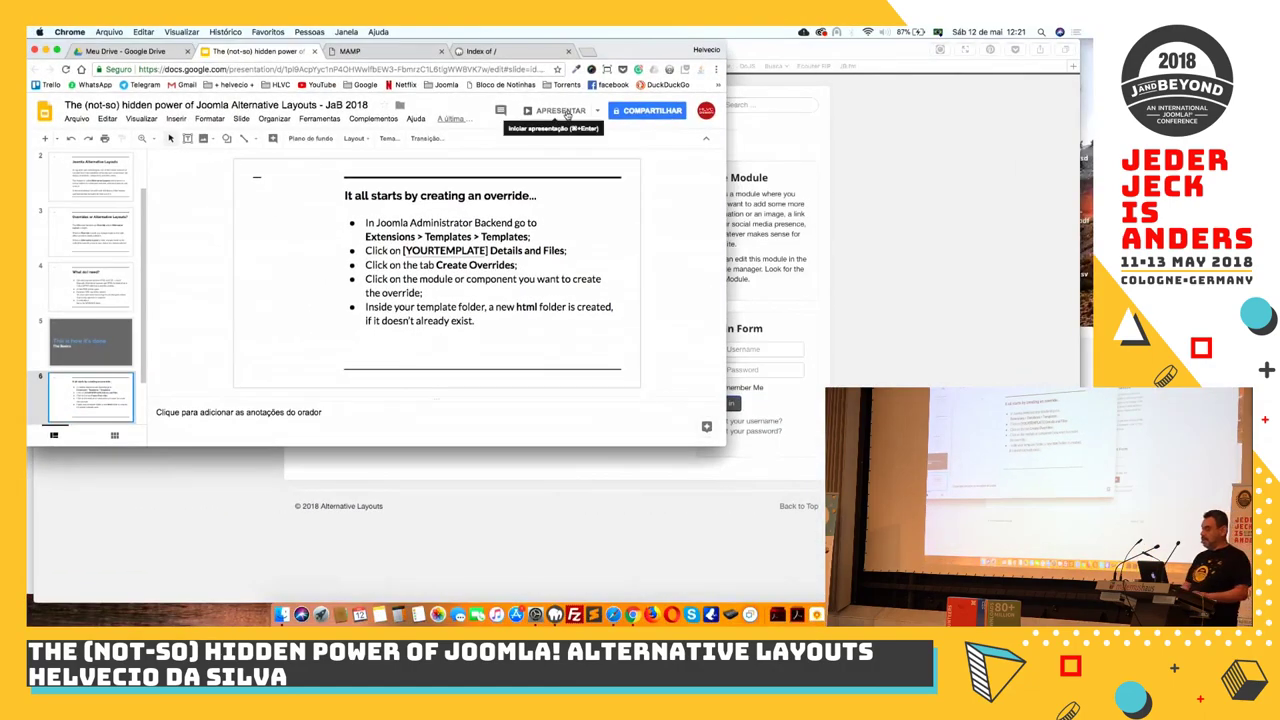
In Safari, change the site address to localhost:8888/jab2018-sandbox/administrator/
click(1015, 155)
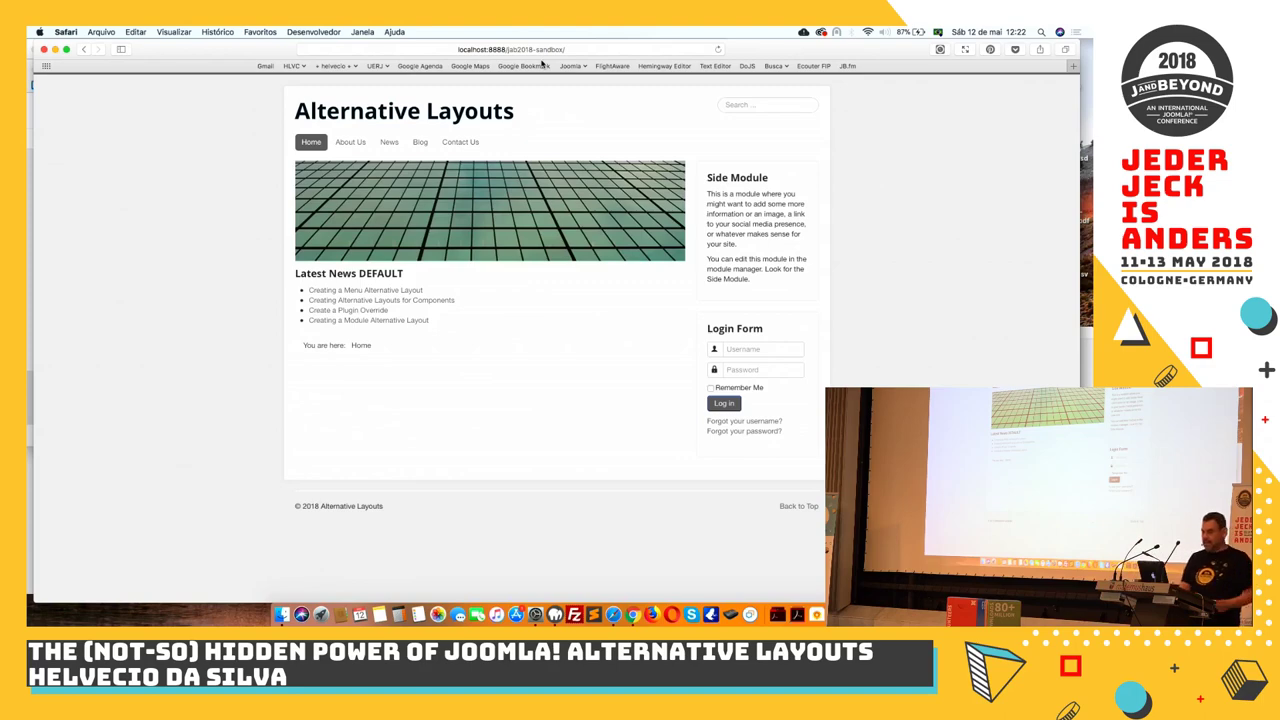
click(593, 48)
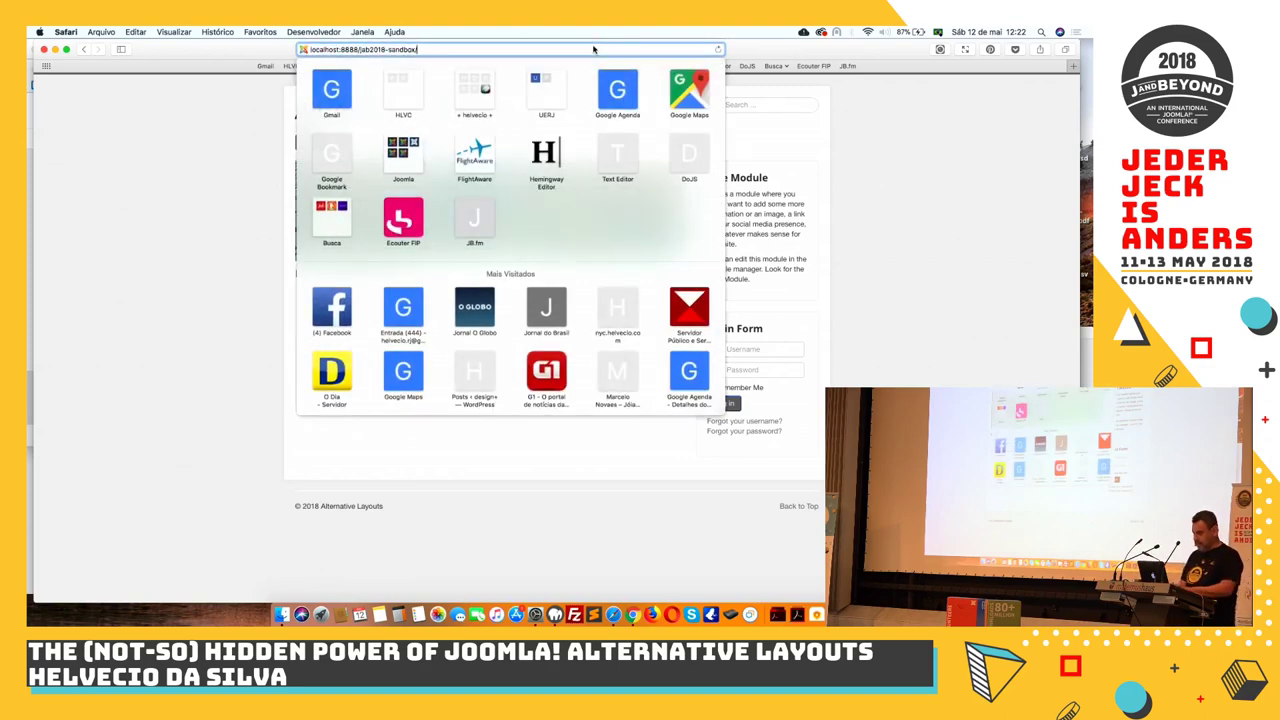
text(admi)
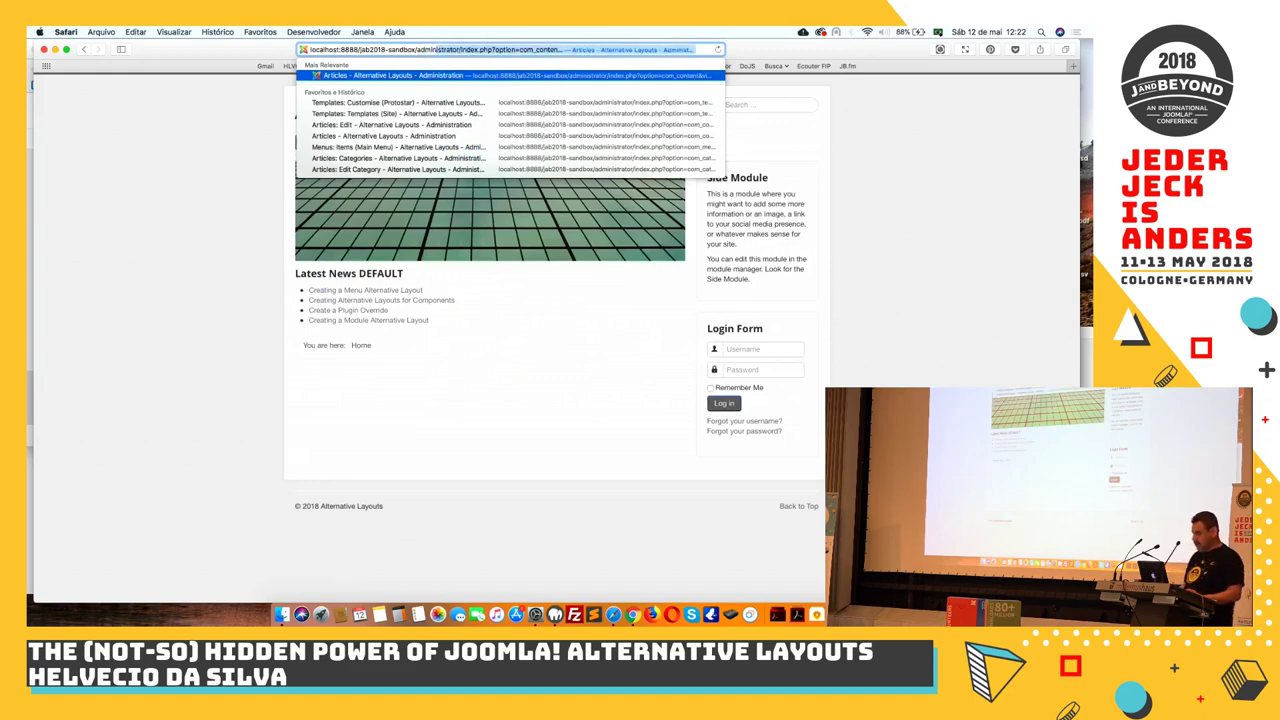
key(Right)
key(BackSpace)
key(BackSpace)
key(BackSpace)
key(BackSpace)
key(BackSpace)
key(BackSpace)
key(BackSpace)
key(BackSpace)
key(BackSpace)
key(BackSpace)
key(BackSpace)
key(BackSpace)
key(BackSpace)
key(BackSpace)
key(BackSpace)
key(BackSpace)
key(BackSpace)
key(BackSpace)
key(BackSpace)
key(BackSpace)
key(BackSpace)
key(BackSpace)
key(BackSpace)
key(BackSpace)
key(BackSpace)
key(BackSpace)
key(BackSpace)
key(BackSpace)
key(BackSpace)
key(BackSpace)
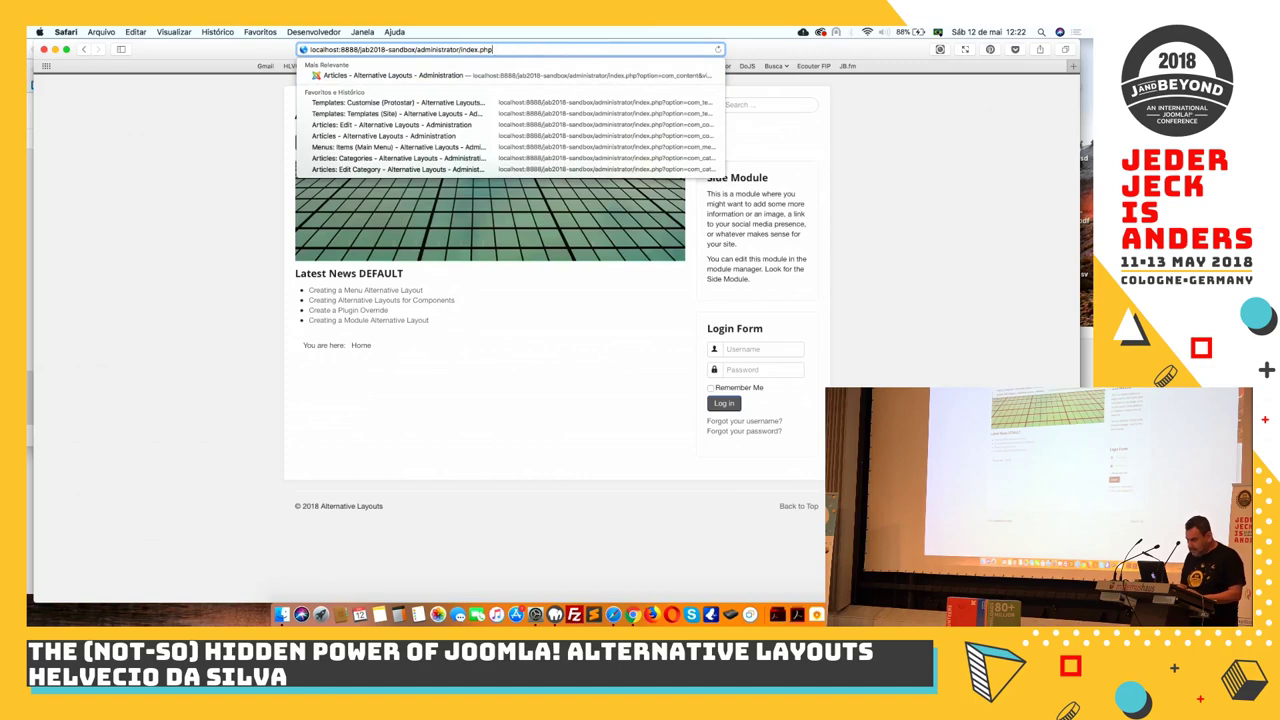
key(BackSpace)
key(BackSpace)
key(BackSpace)
key(BackSpace)
key(BackSpace)
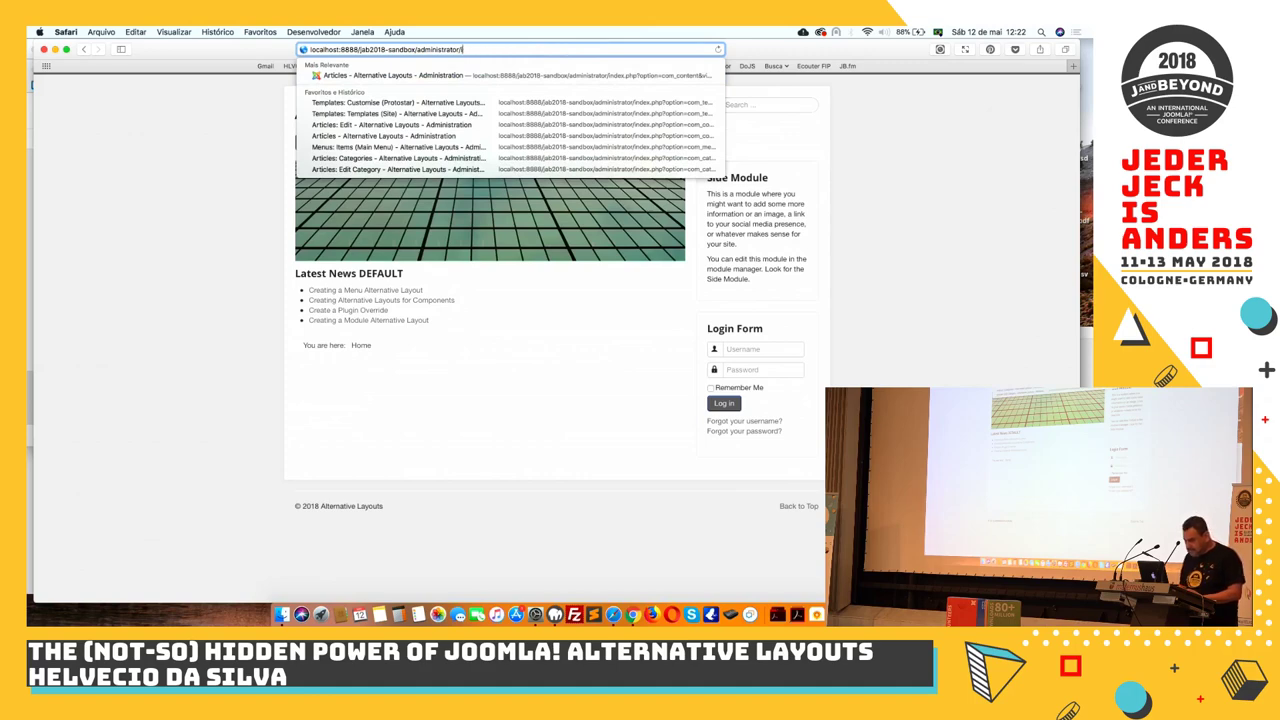
key(BackSpace)
Load the sandbox administrator login, sign in, and decline saving the password
key(Return)
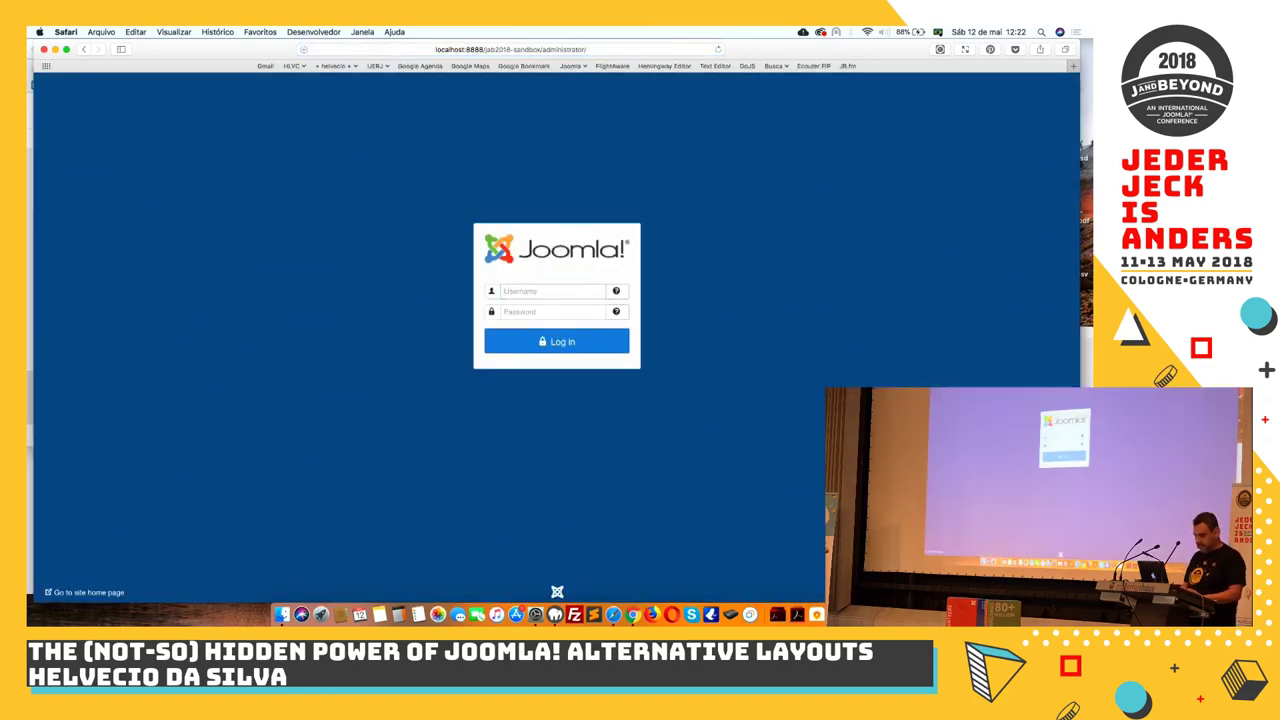
text(admin)
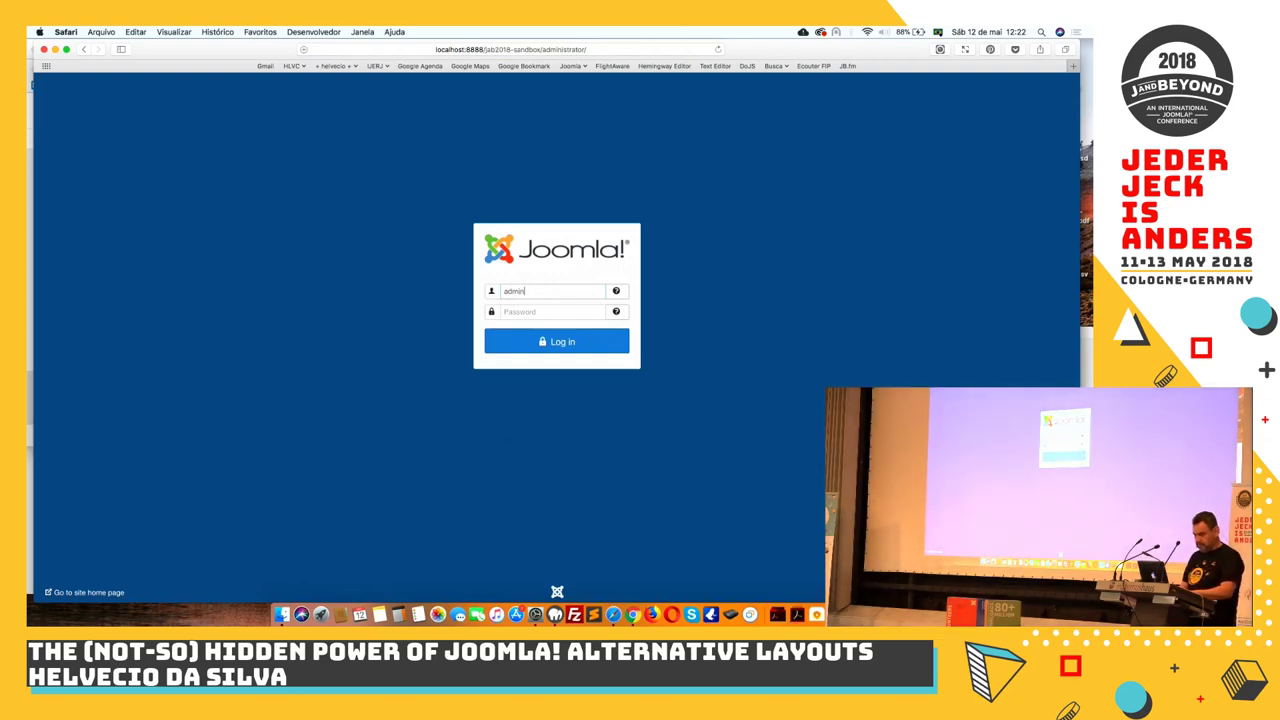
key(Tab)
text(admin)
key(Return)
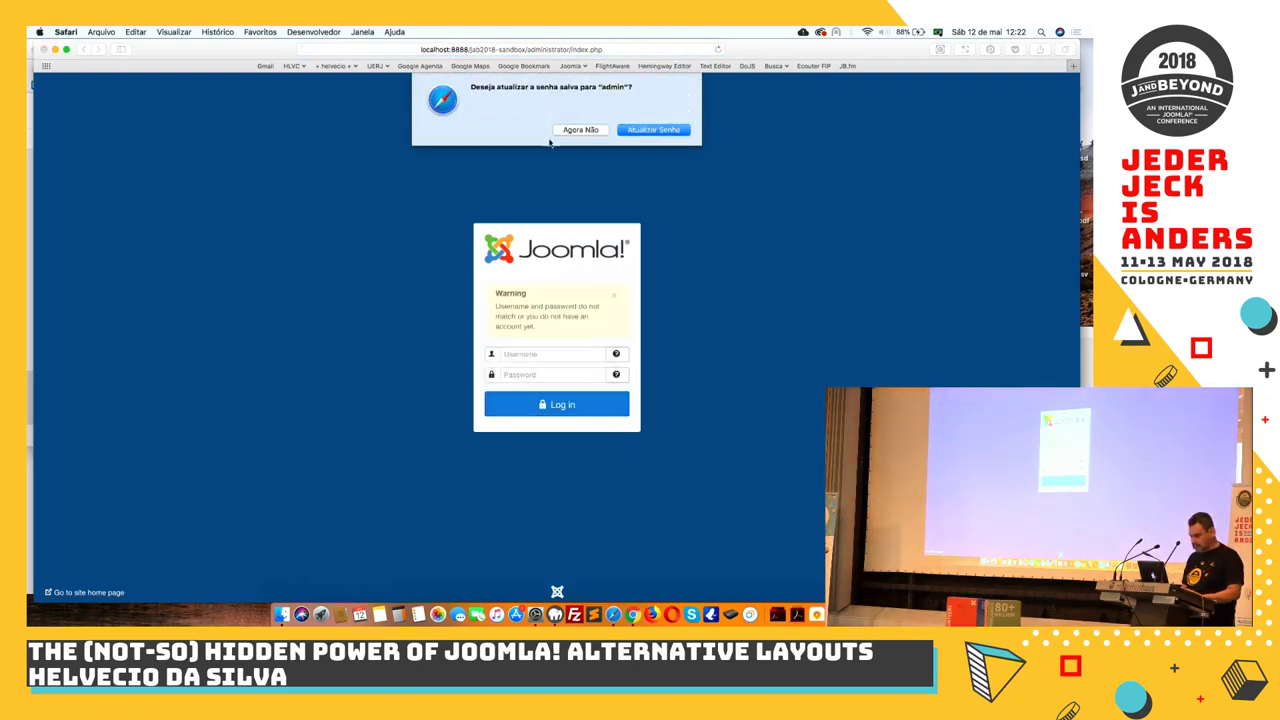
click(580, 130)
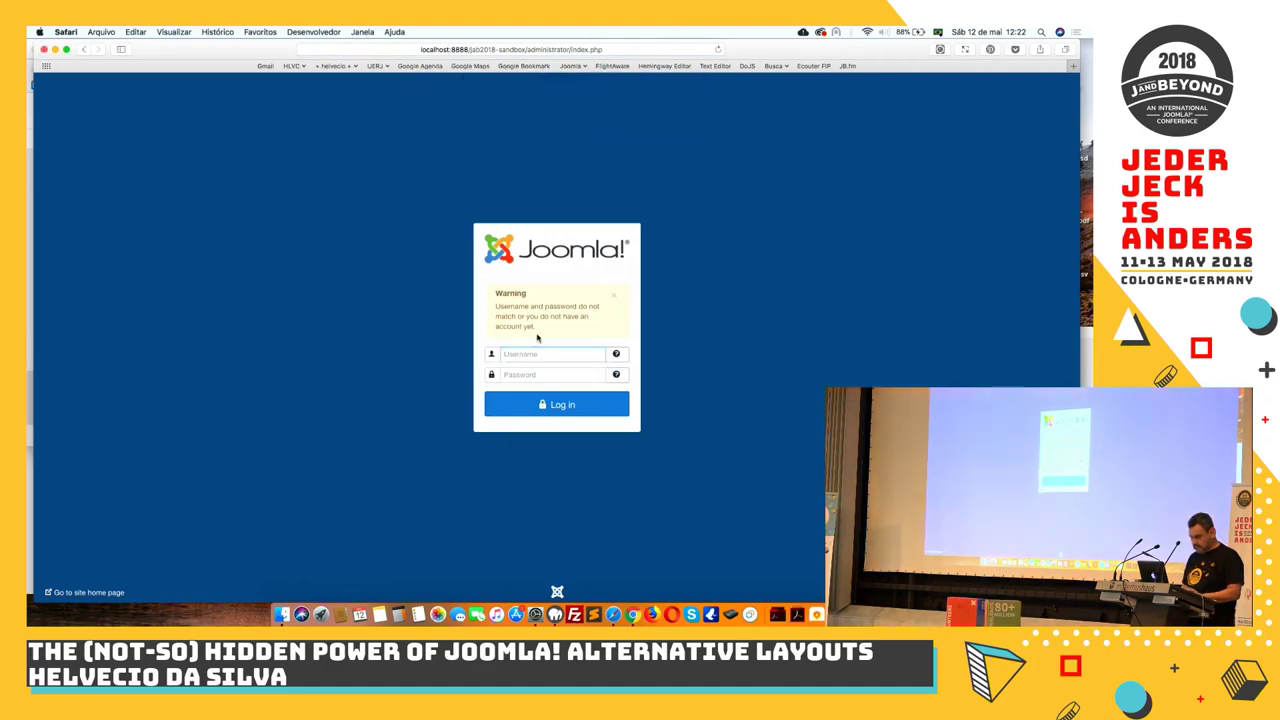
Sign in again with the administrator credentials to reach the sandbox Control Panel
text(admin)
key(Tab)
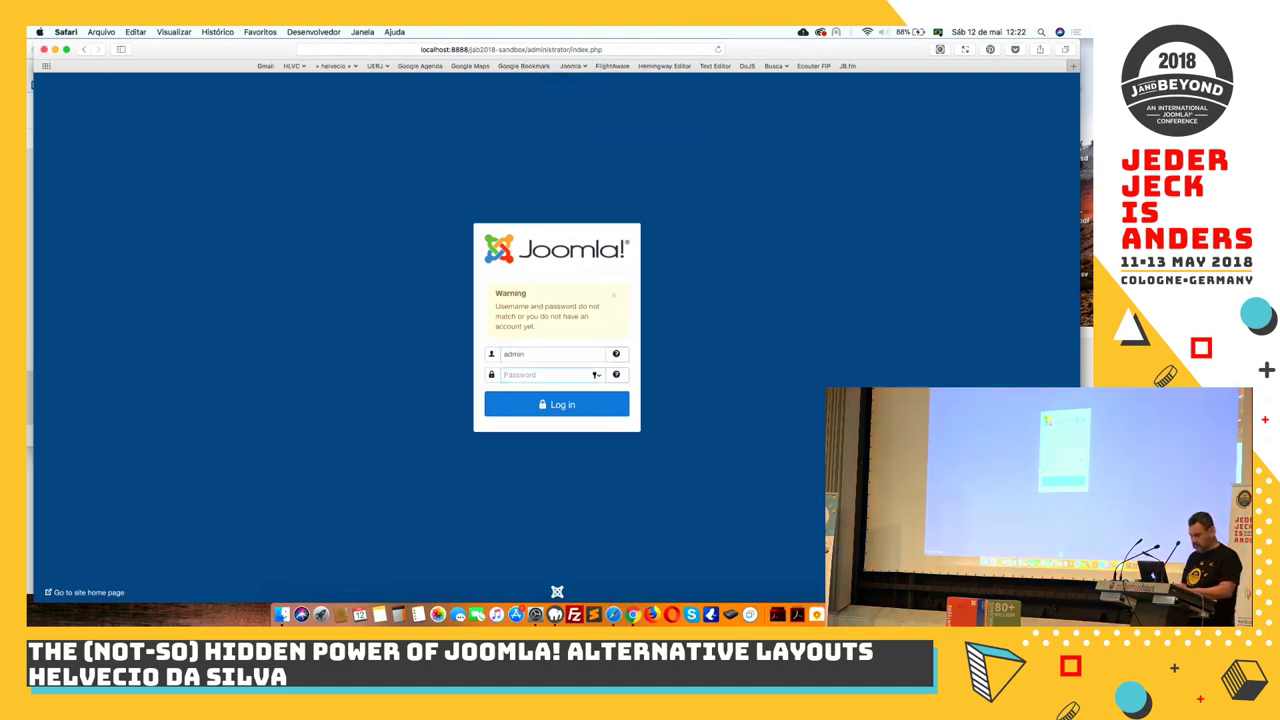
text(ad)
key(Return)
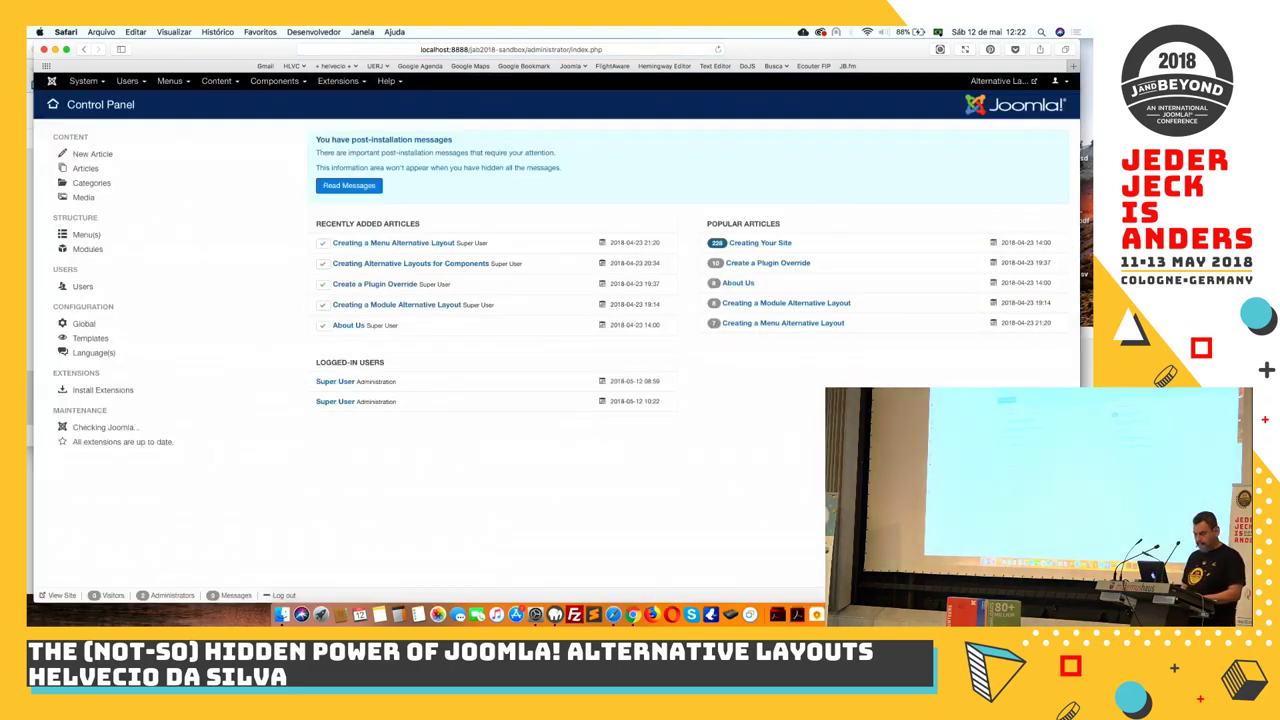
click(352, 88)
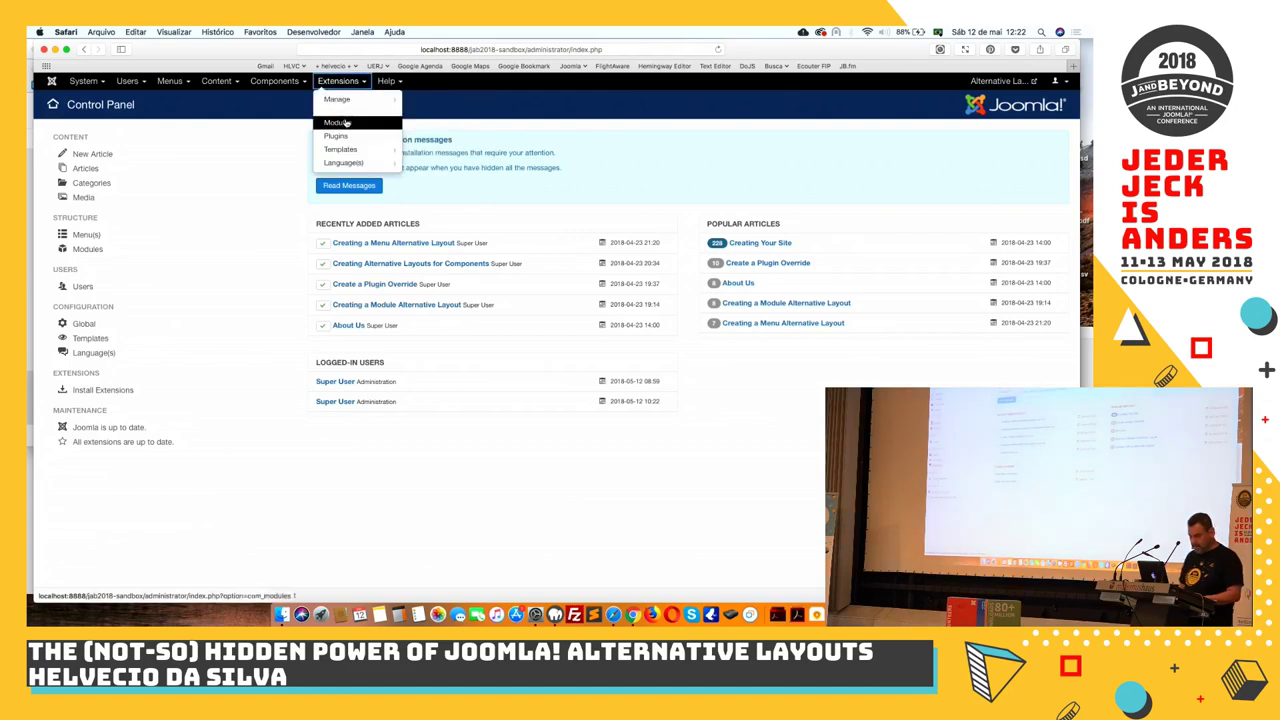
Remove 'sandbox' from the address and log in to the jab2018 administrator
click(524, 52)
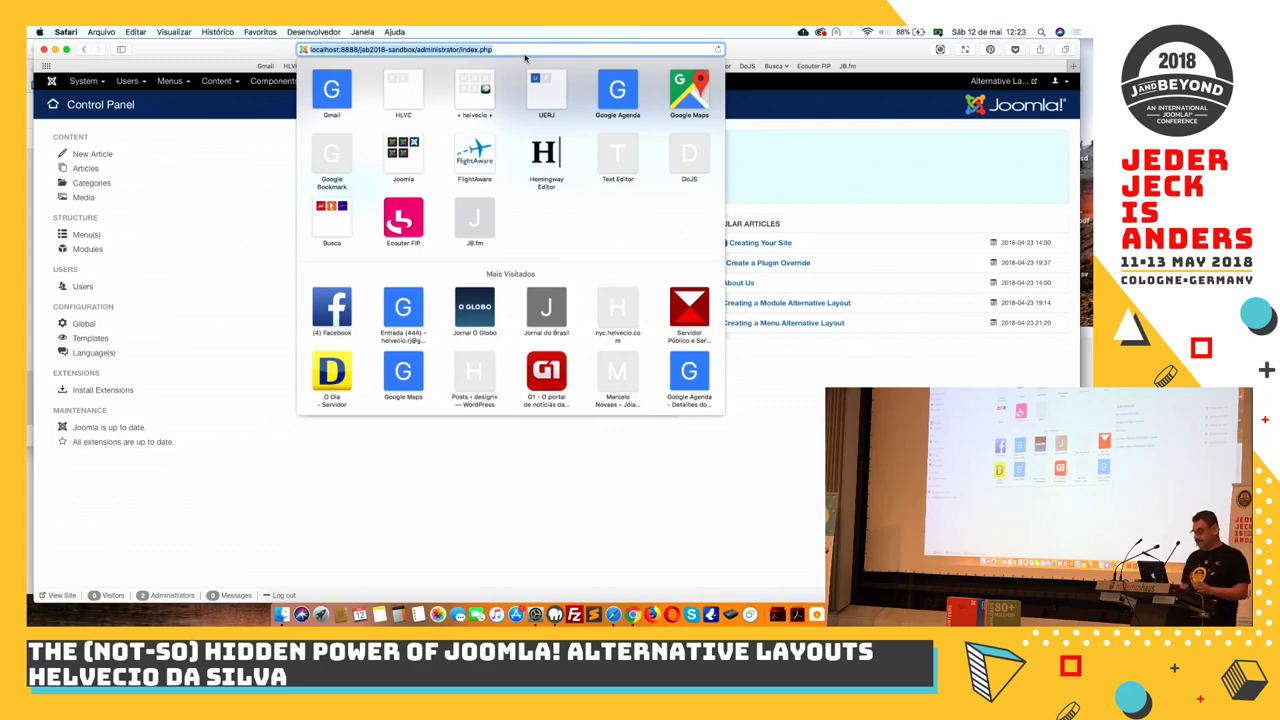
double_click(410, 49)
key(BackSpace)
key(BackSpace)
key(Return)
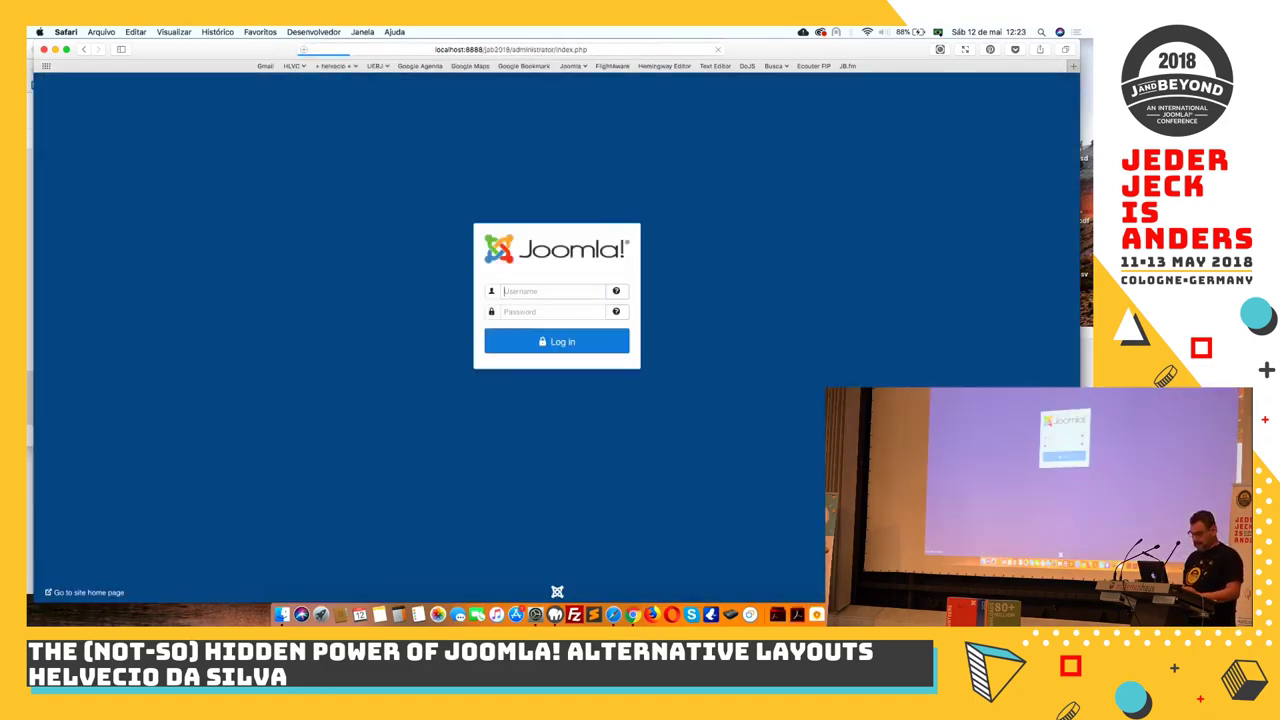
text(admin)
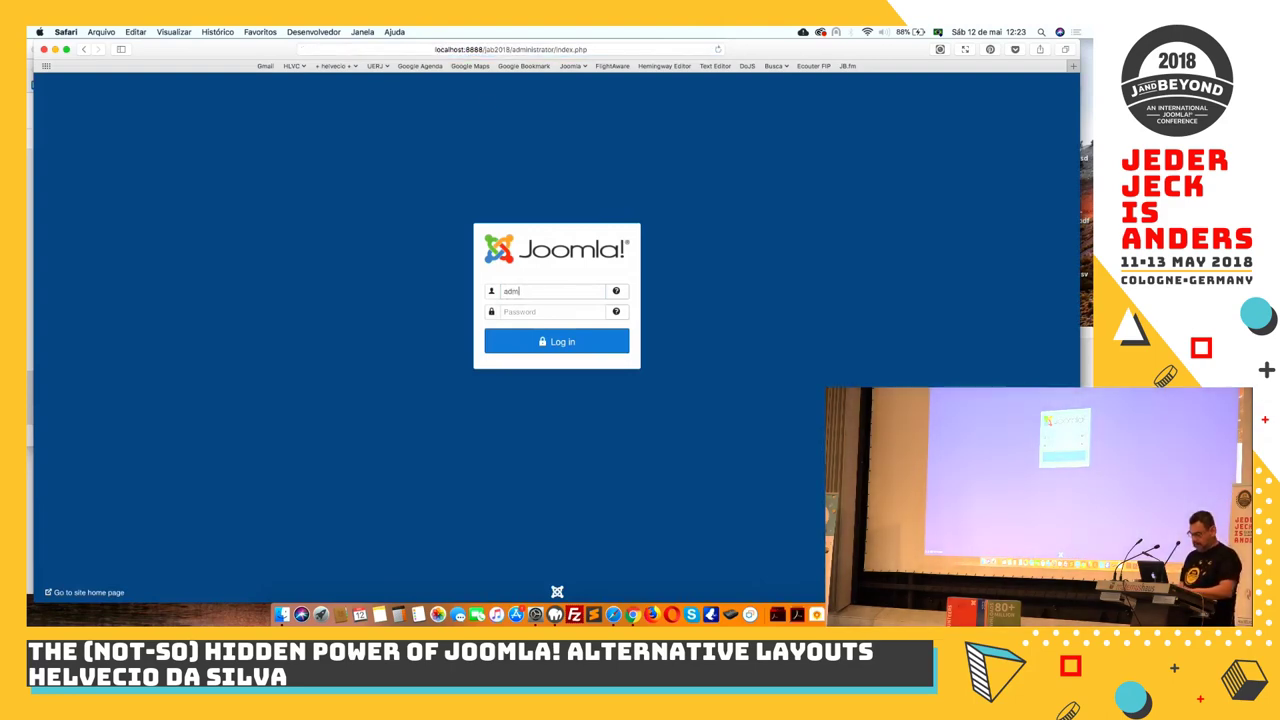
key(Tab)
text(admin)
key(Return)
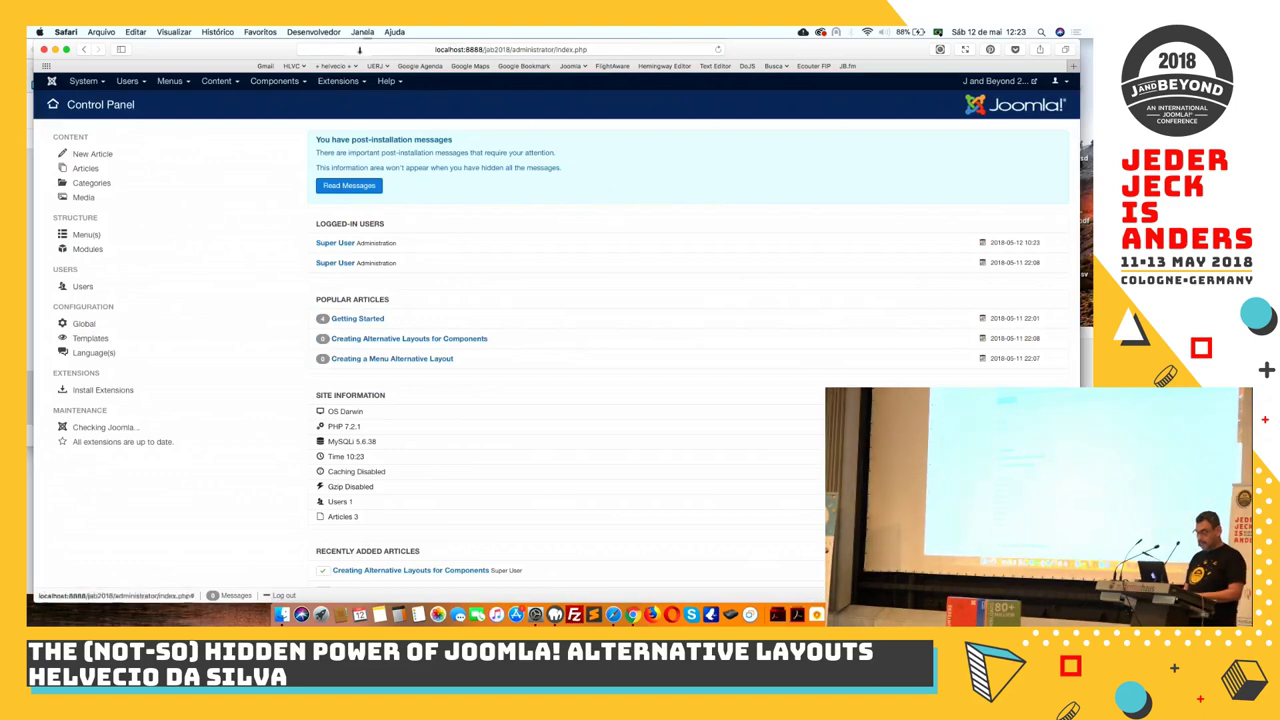
Open Extensions > Templates > Templates, open Protostar Details and Files, and maximise the browser
click(345, 81)
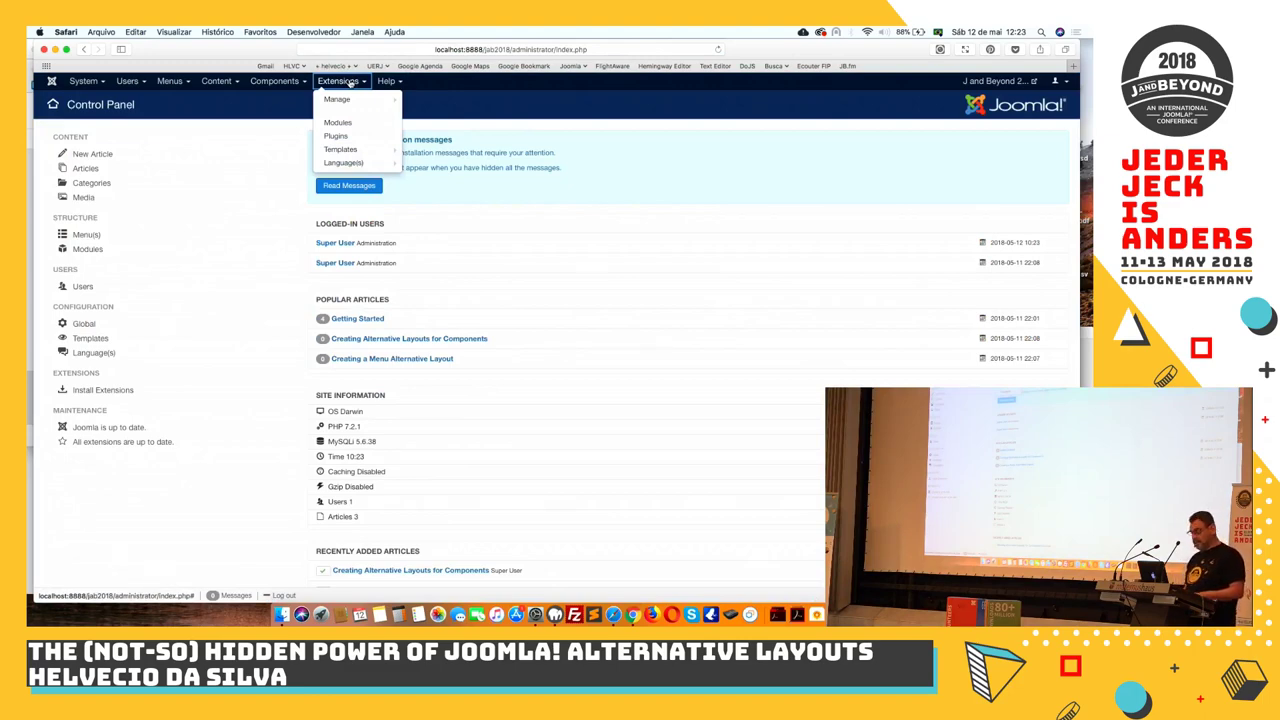
mouse_move(340, 153)
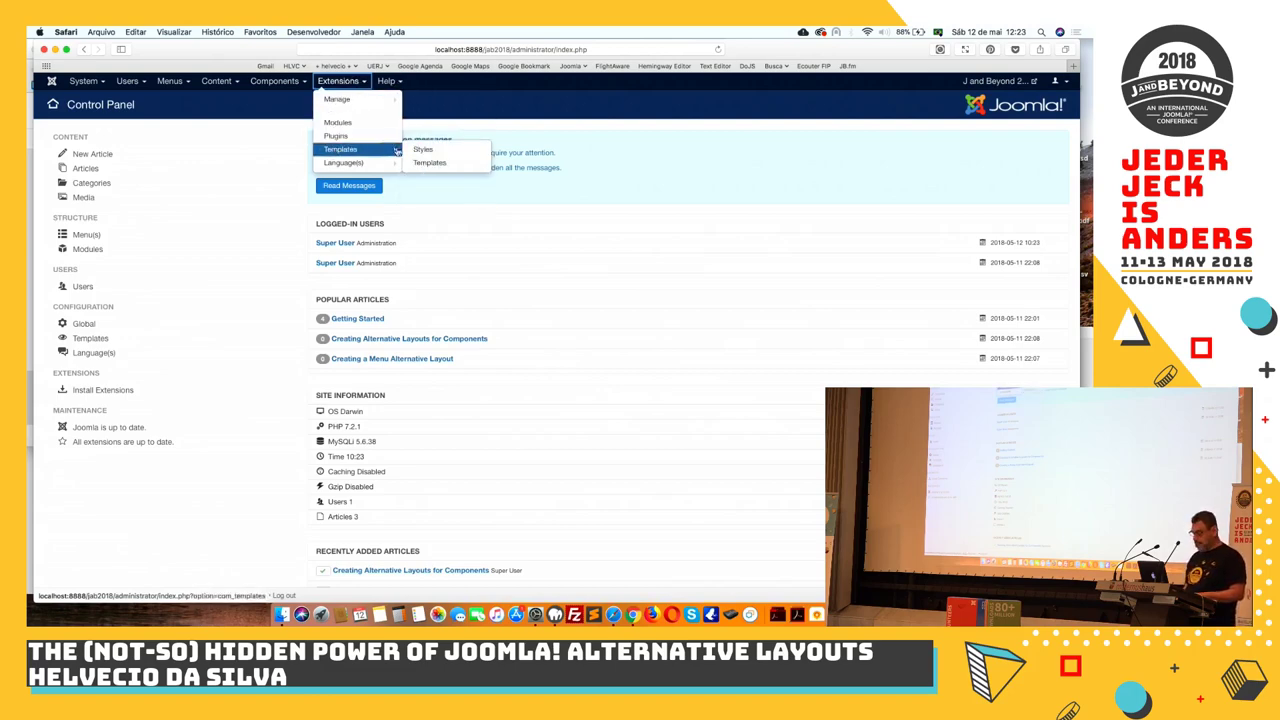
click(428, 163)
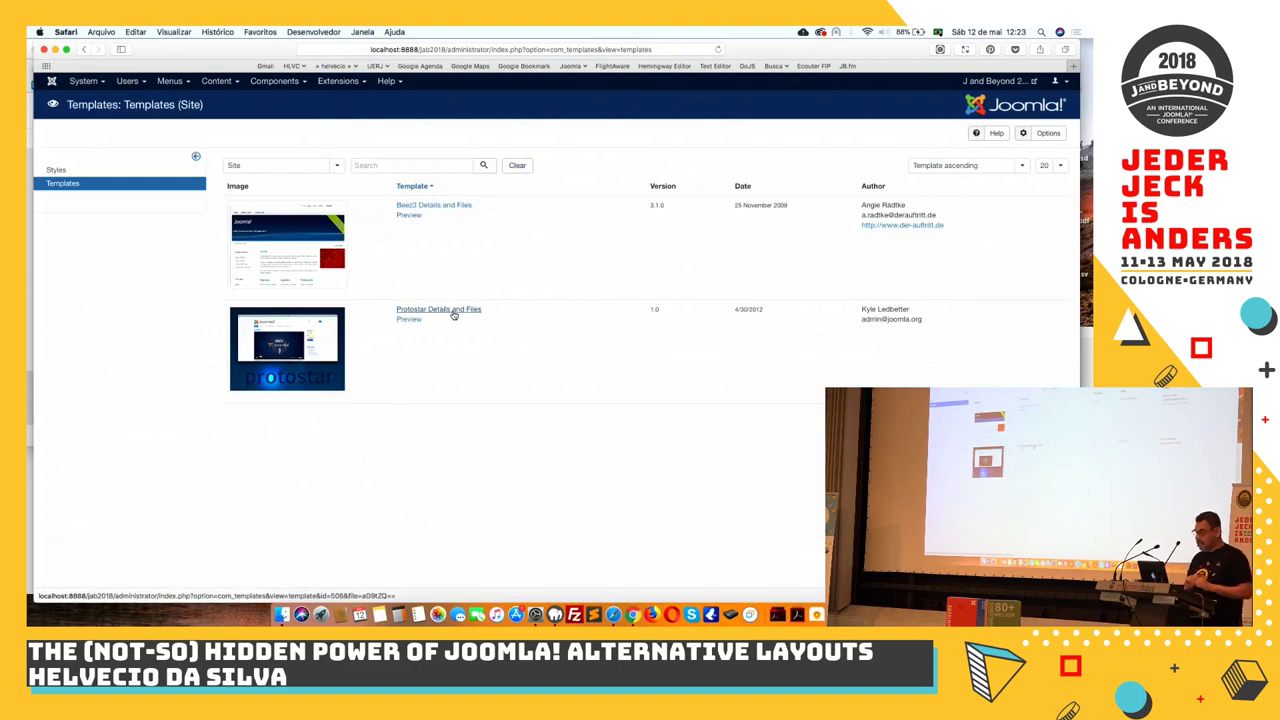
click(453, 310)
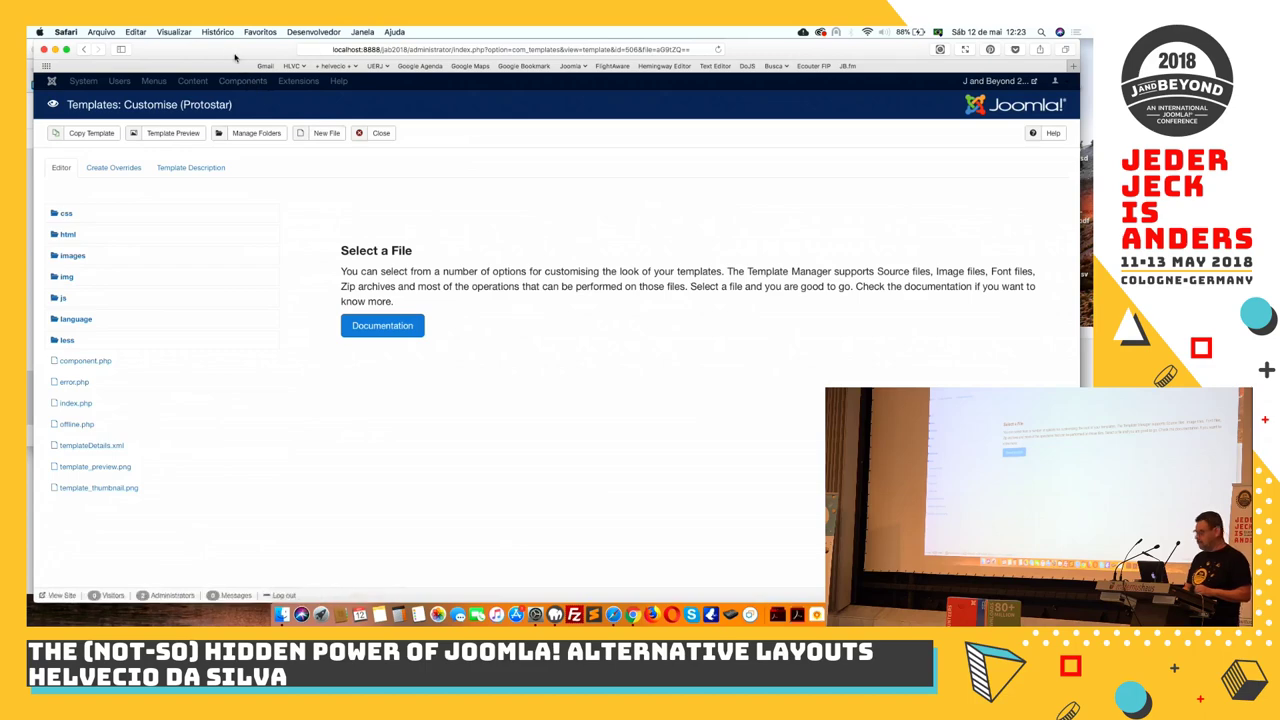
drag(236, 57, 280, 60)
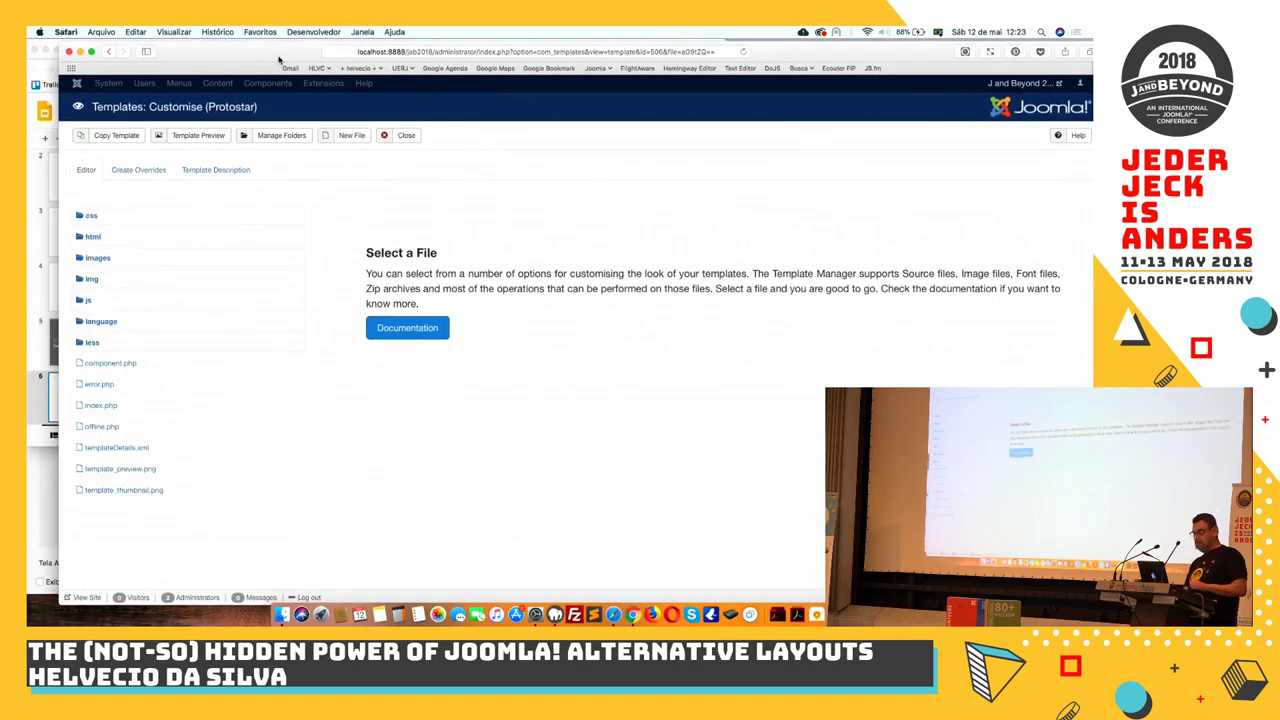
click(91, 51)
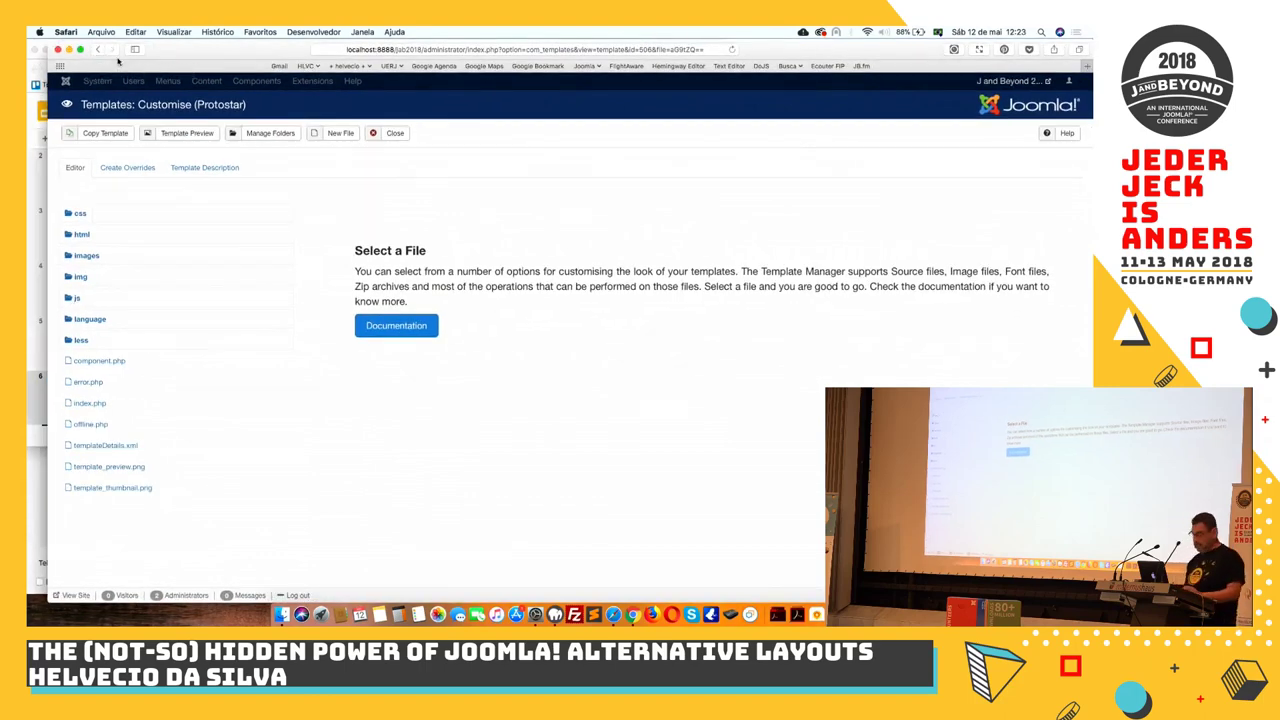
Create a mod_articles_latest override and expand html/mod_articles_latest in the file tree
click(139, 170)
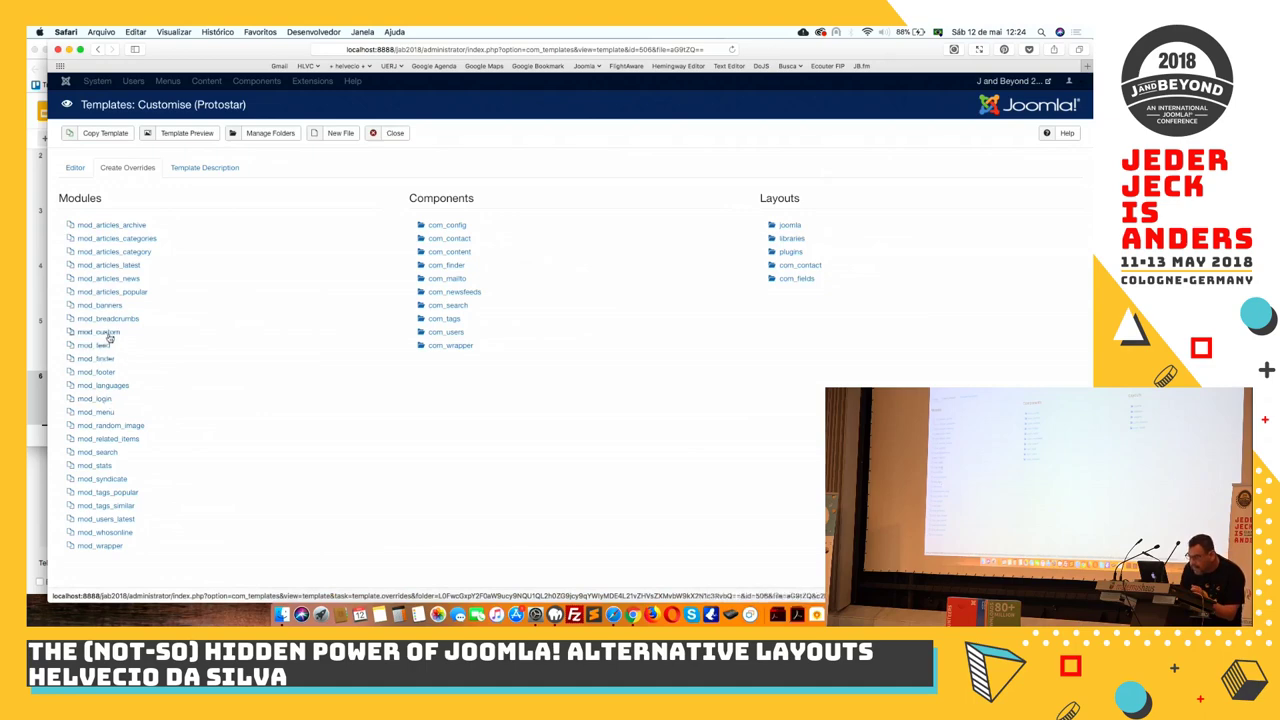
click(120, 266)
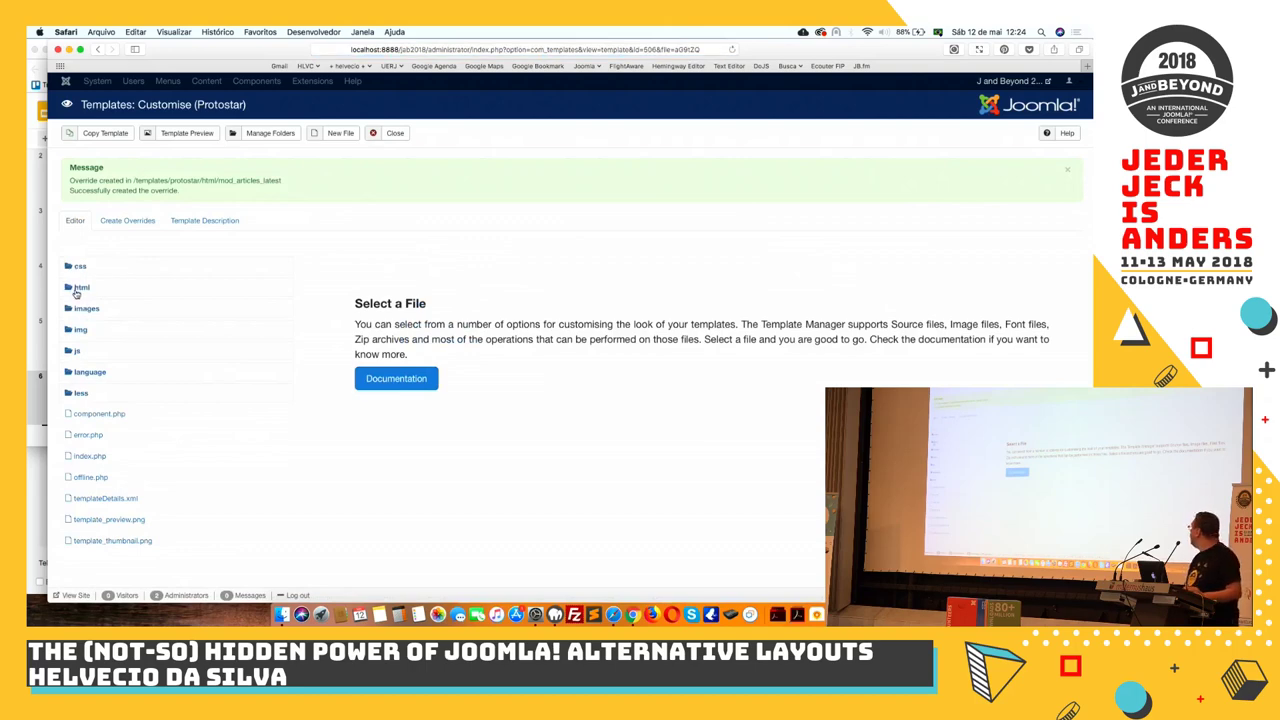
click(79, 289)
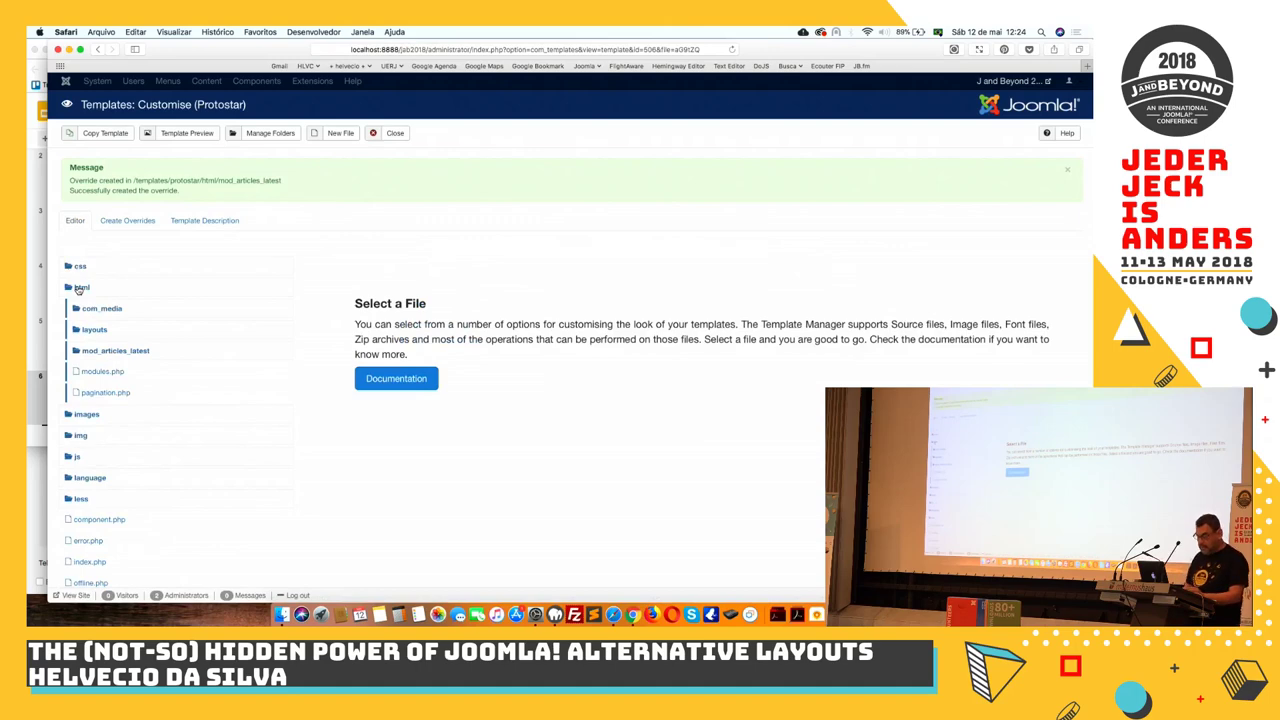
click(101, 356)
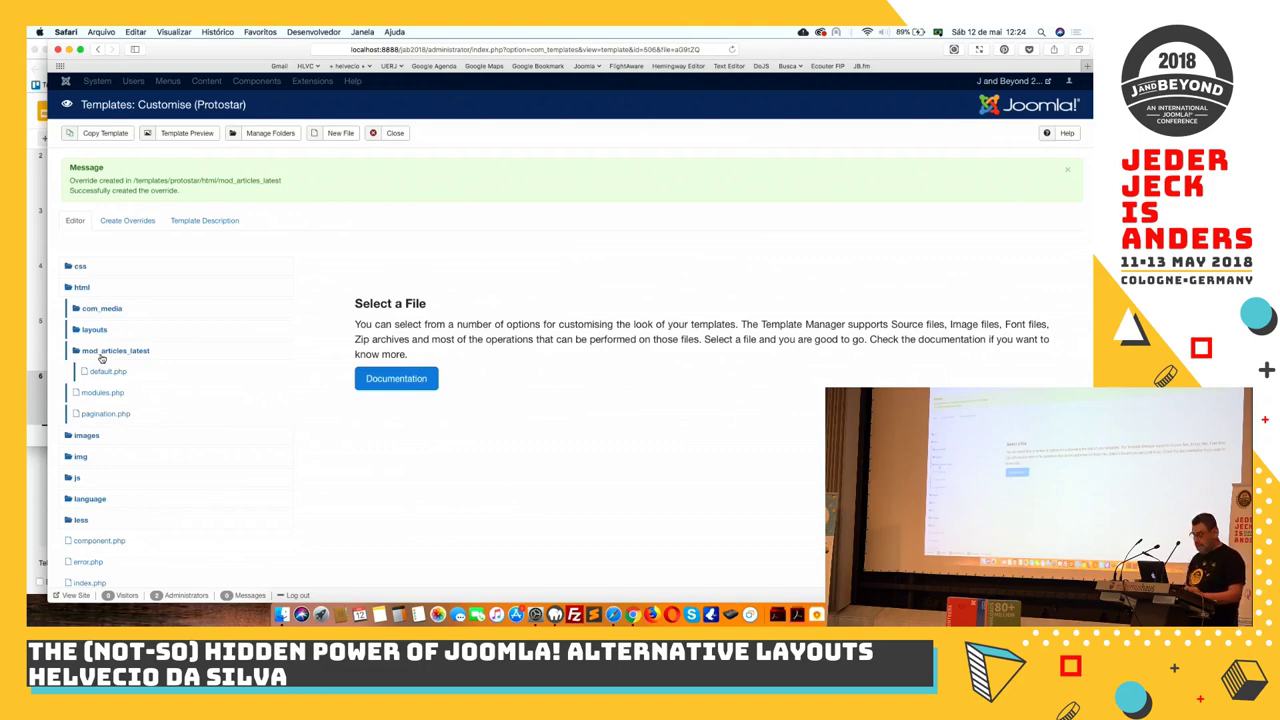
Open html/mod_articles_latest/default.php in the Protostar template editor
click(101, 372)
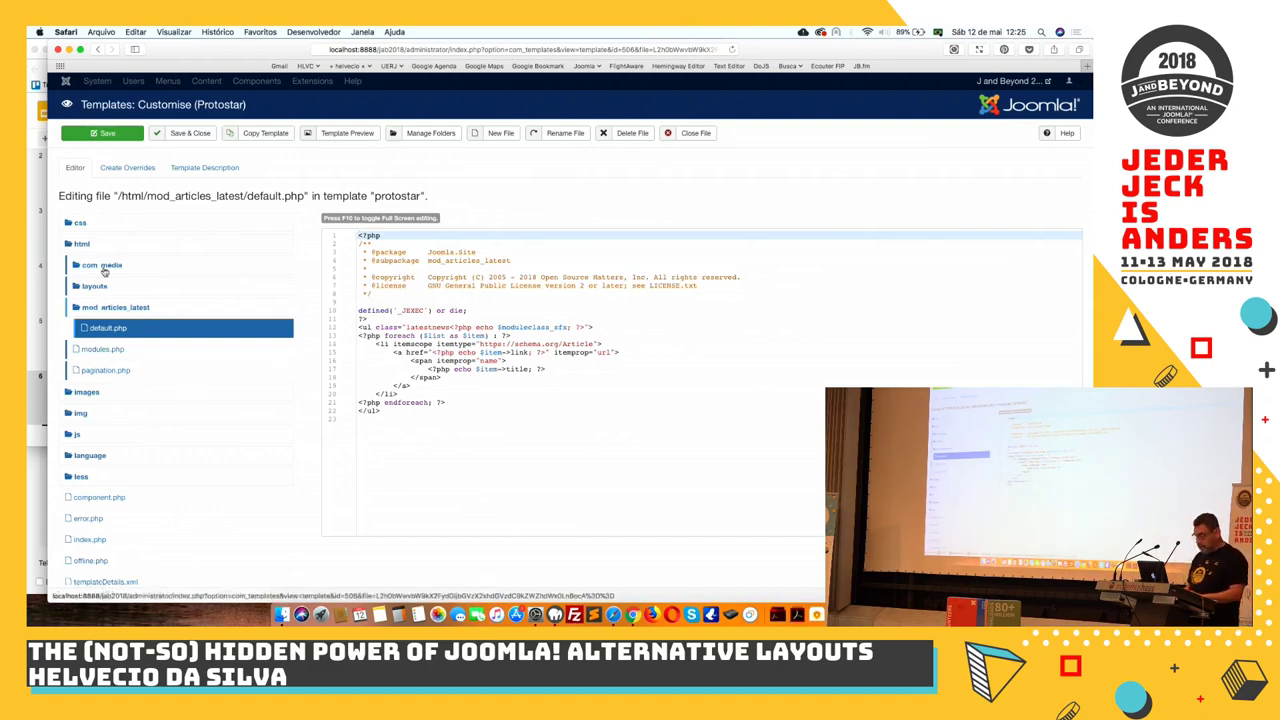
Rename the override's default.php to newlatestnews.php
click(557, 134)
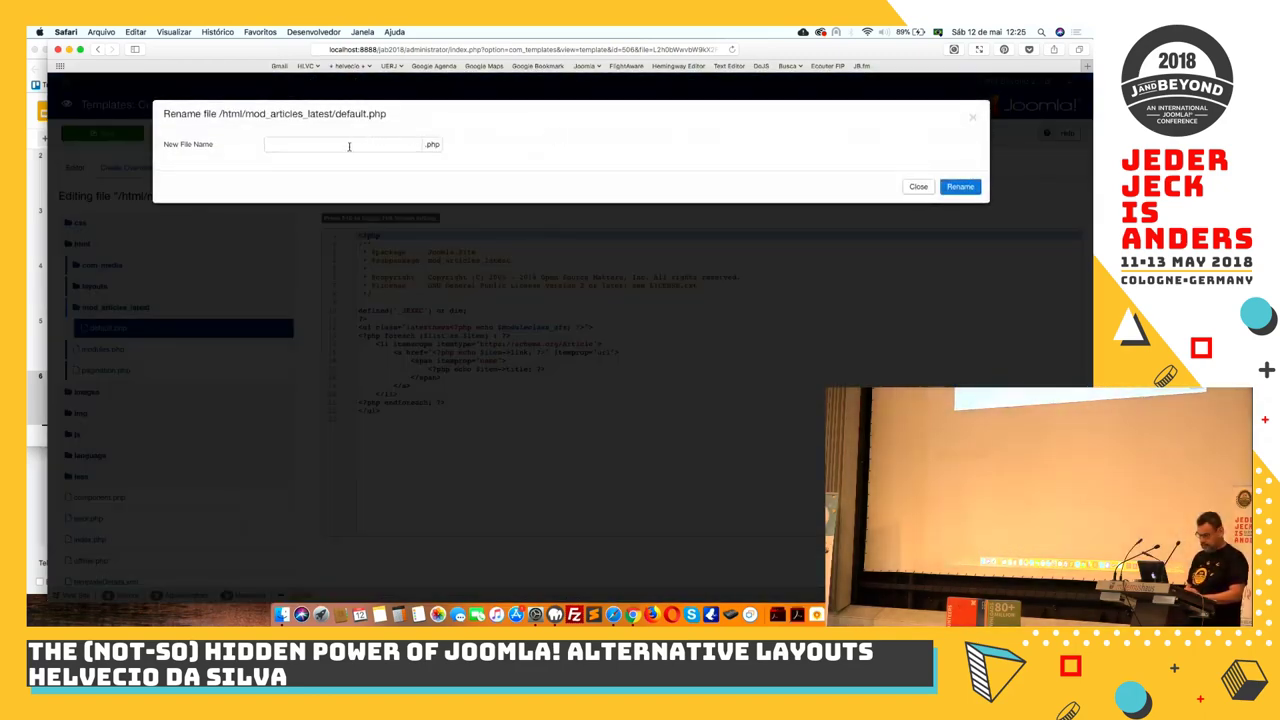
click(350, 145)
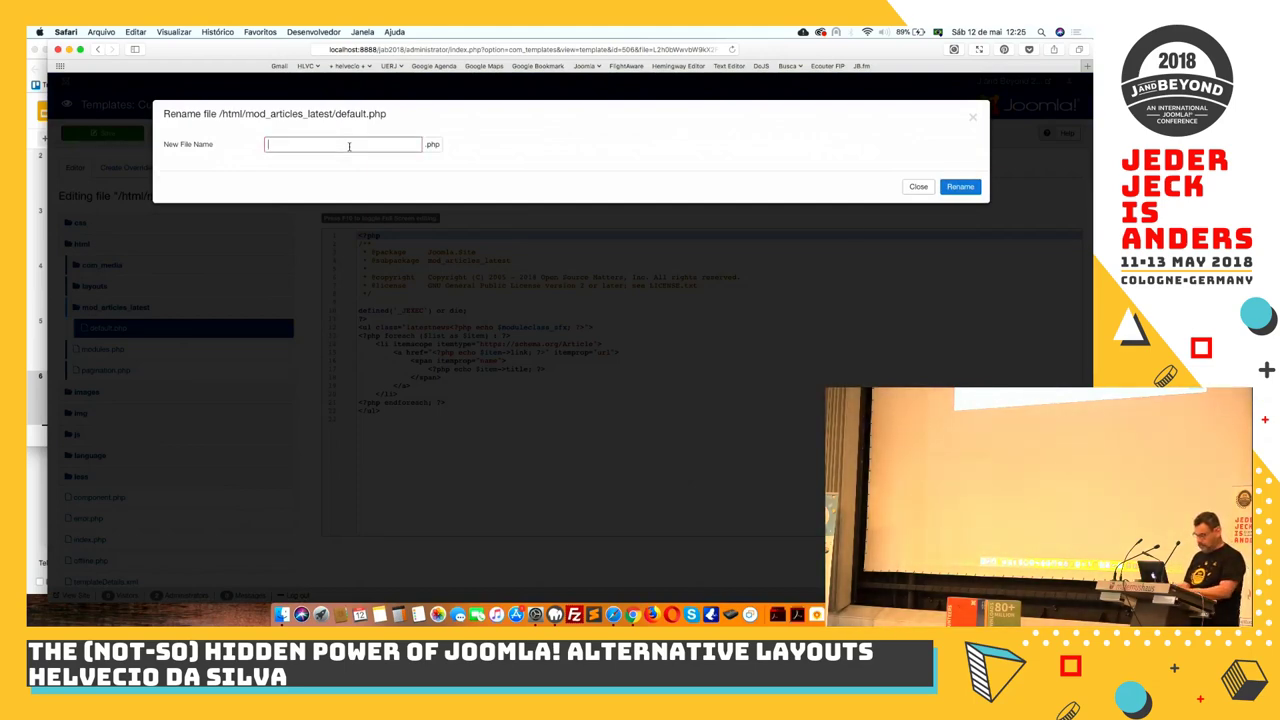
text(n)
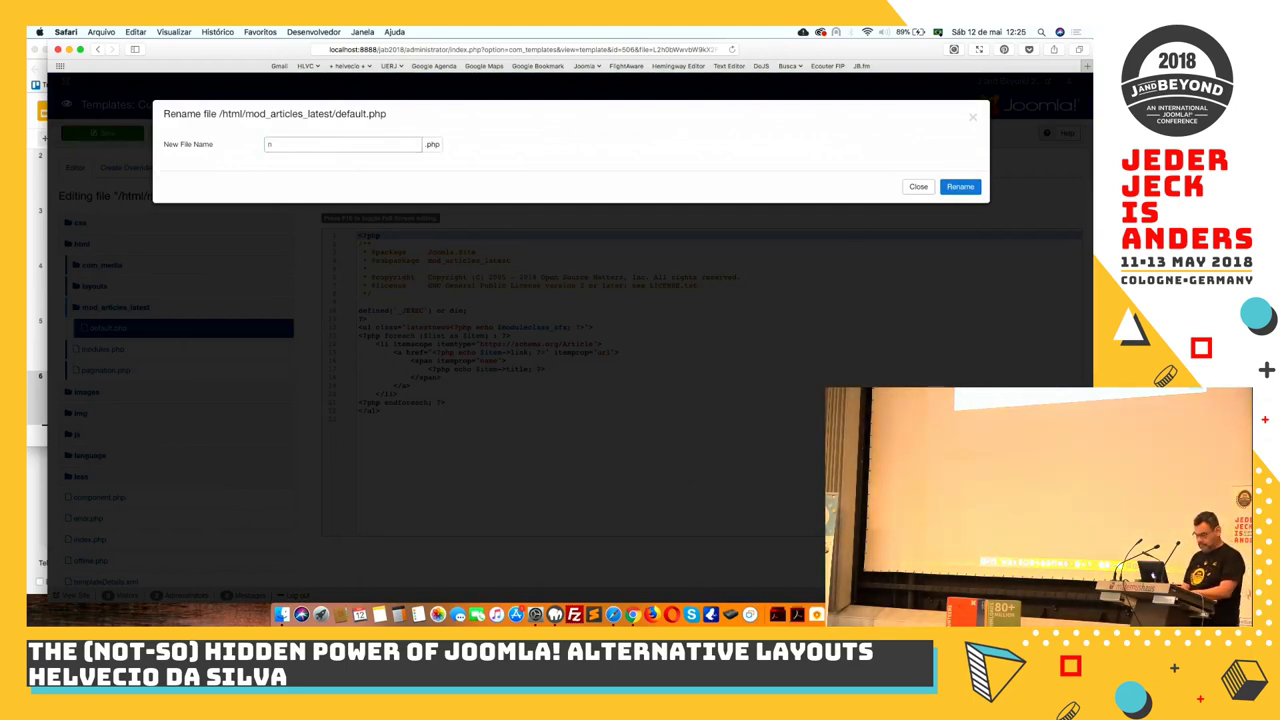
text(ewlate)
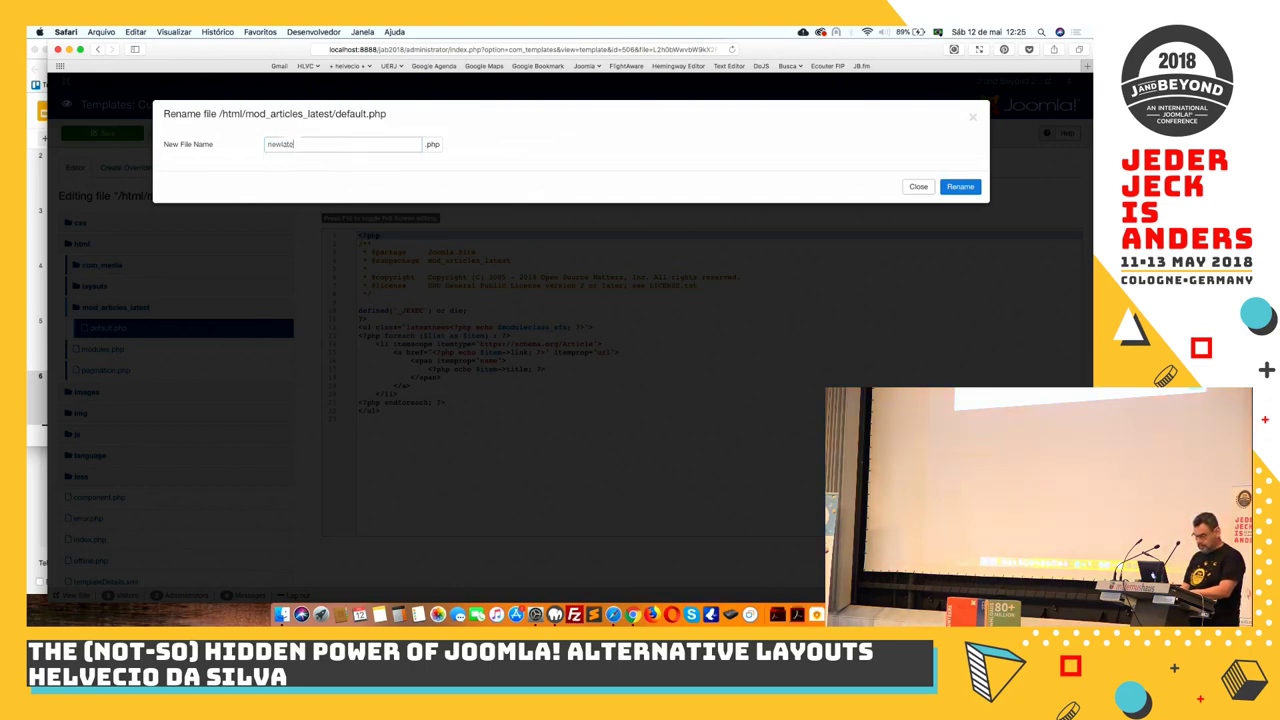
text(stnews)
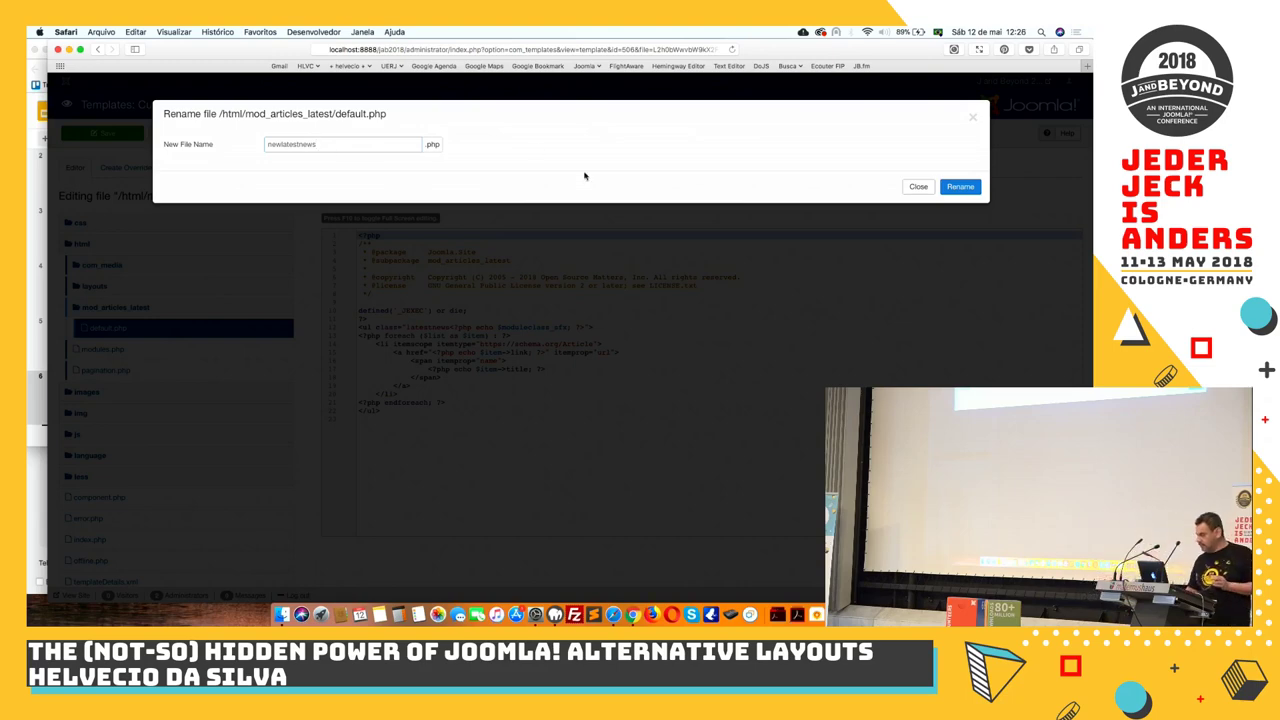
click(961, 187)
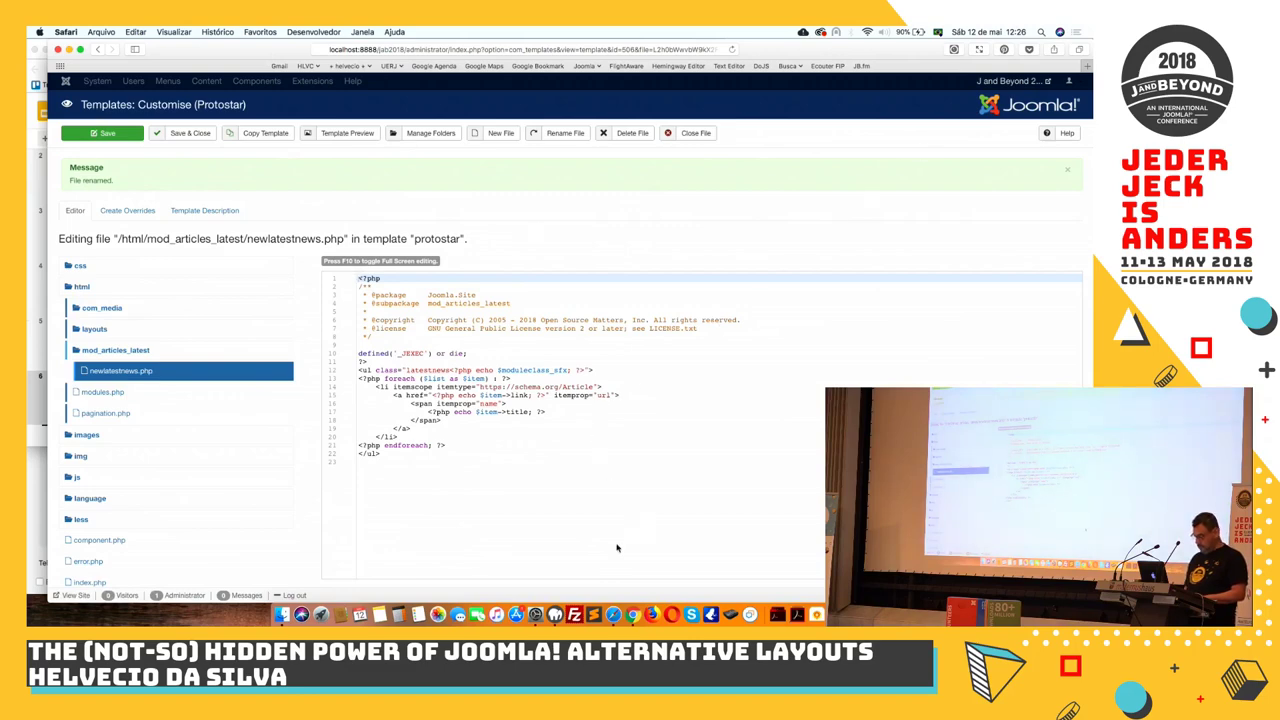
Dismiss Sublime Text's prompts and open the jab2018-sandbox/templates/protostar folder
click(593, 614)
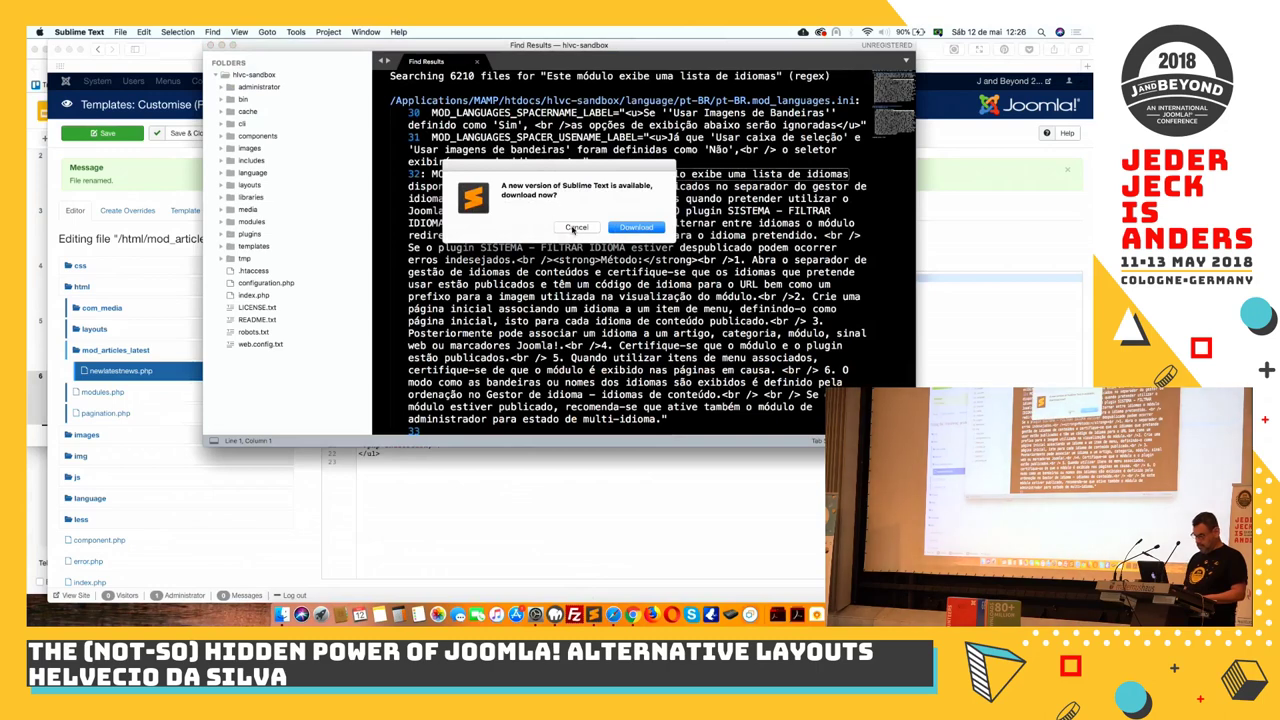
click(576, 227)
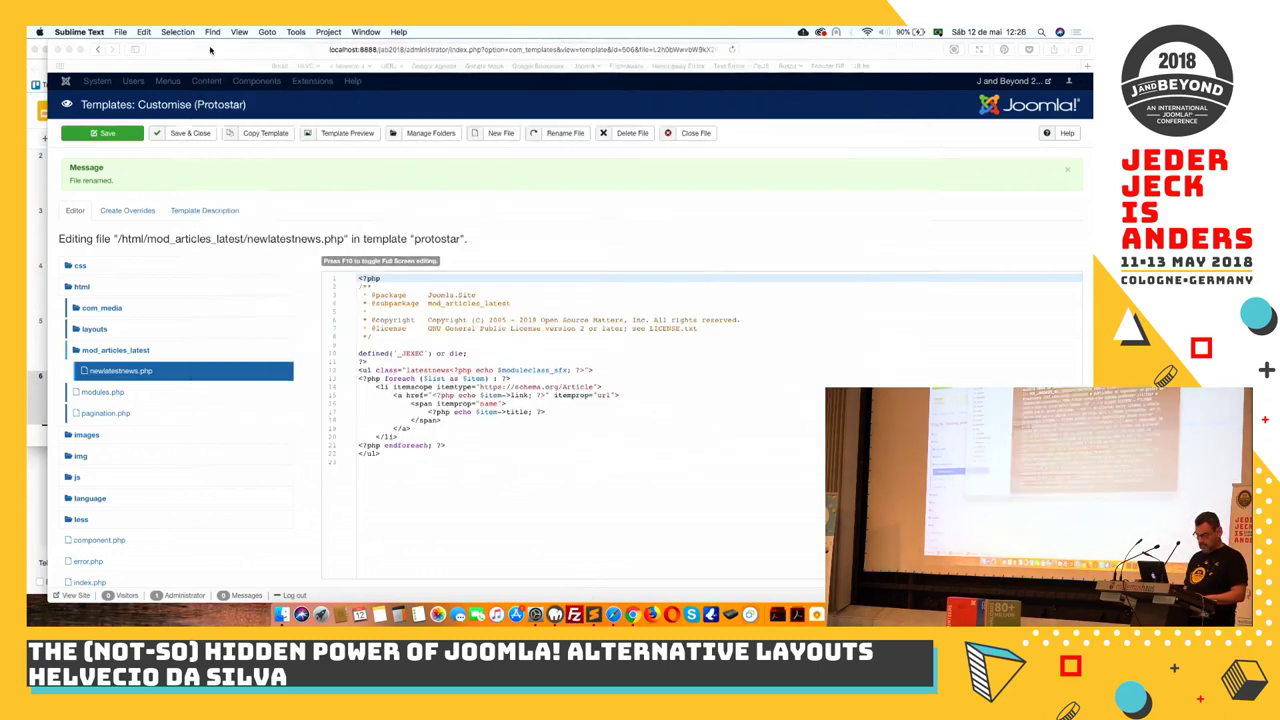
click(210, 46)
click(120, 32)
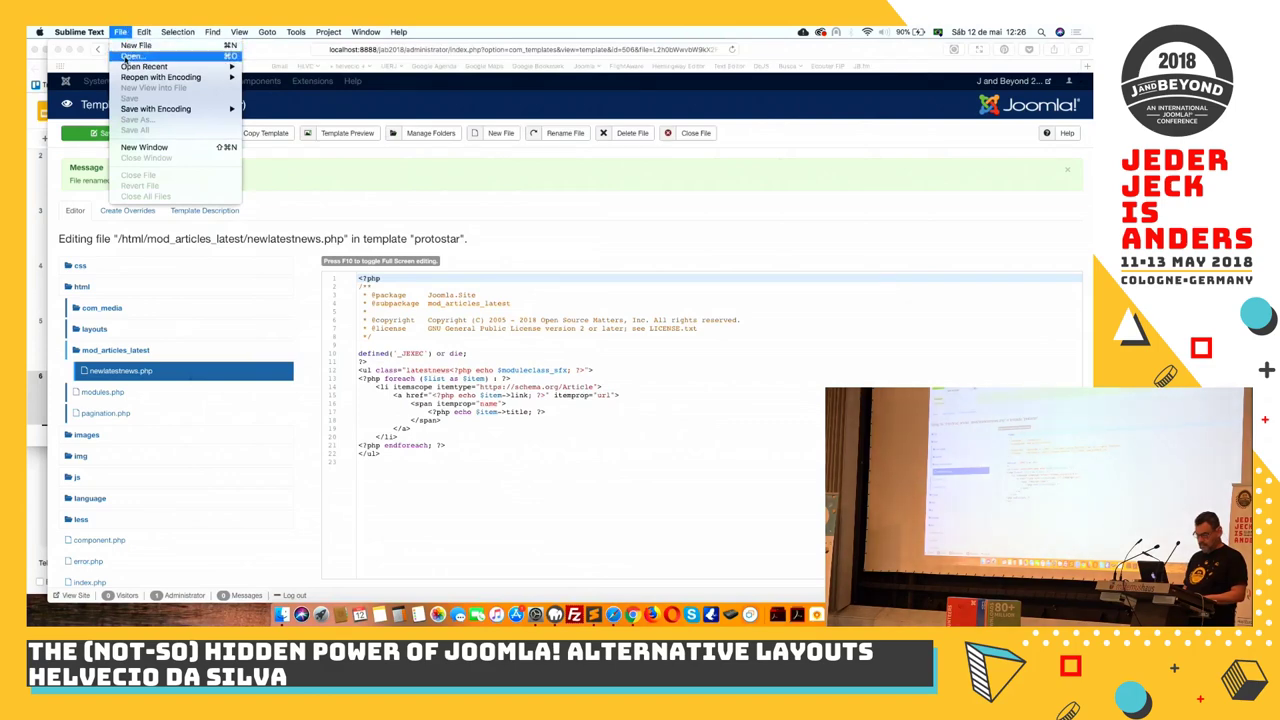
click(130, 56)
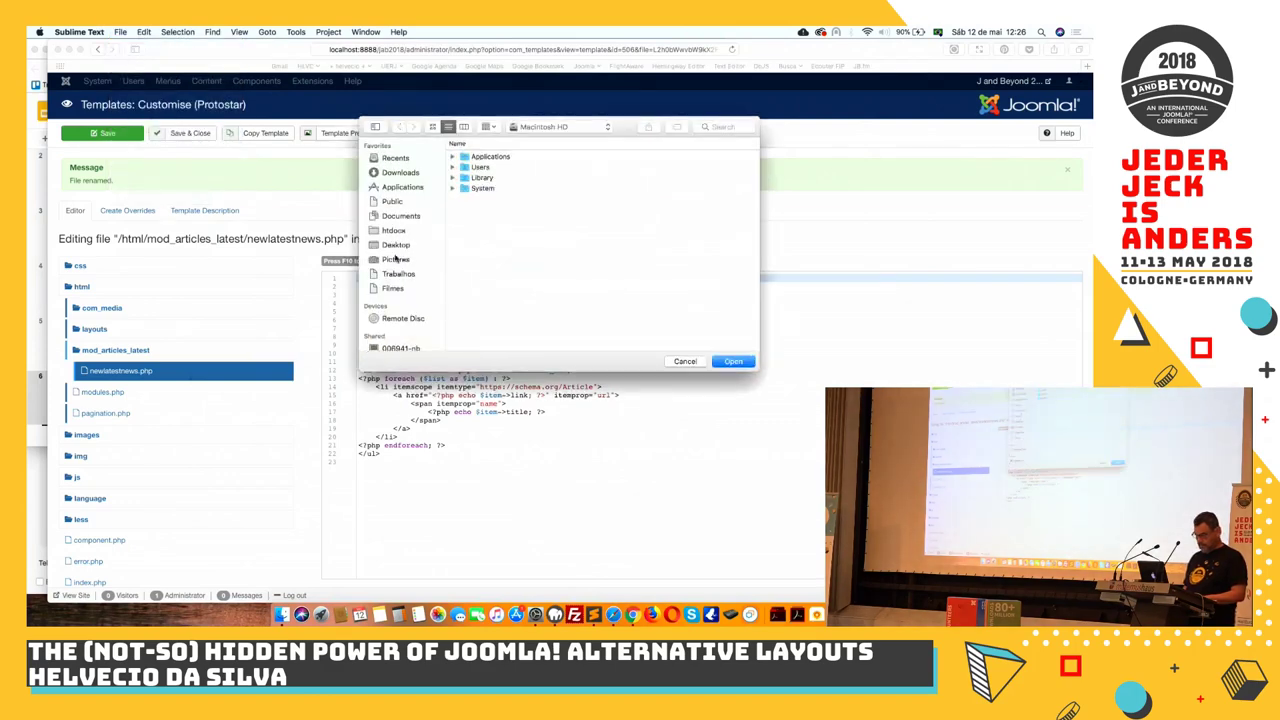
click(394, 231)
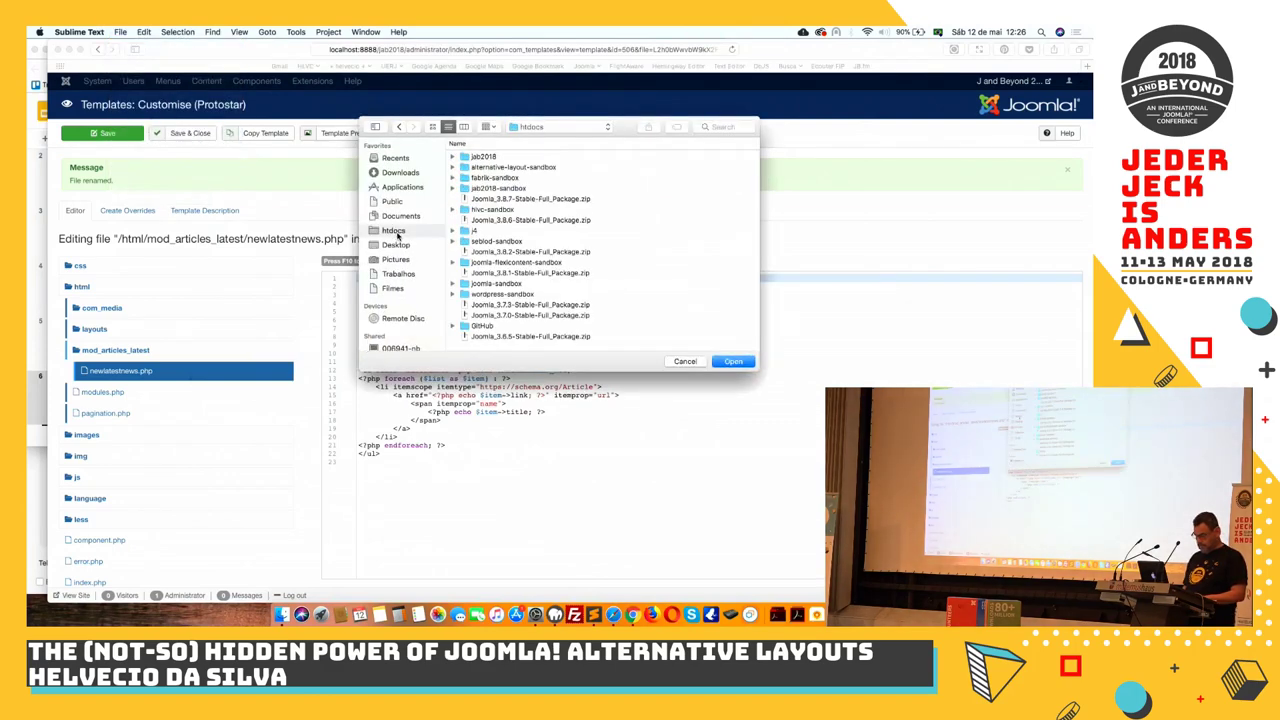
click(492, 146)
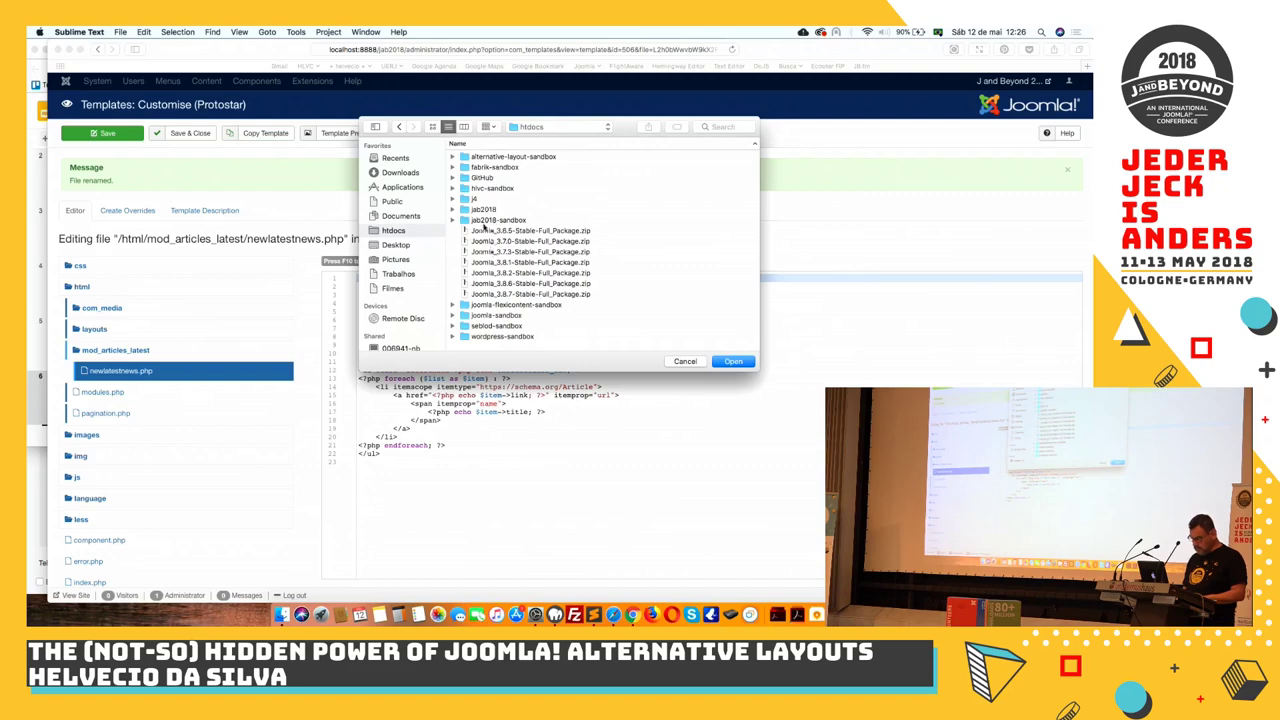
double_click(486, 220)
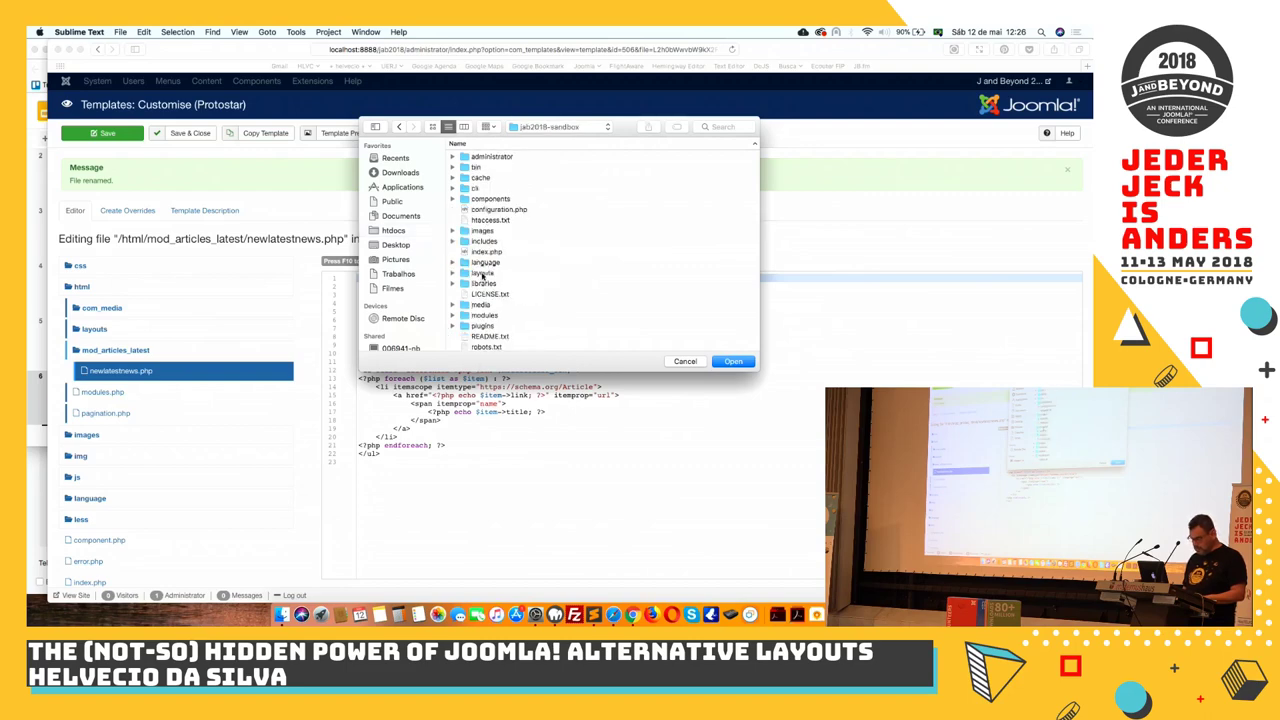
scroll(484, 327, down, 2)
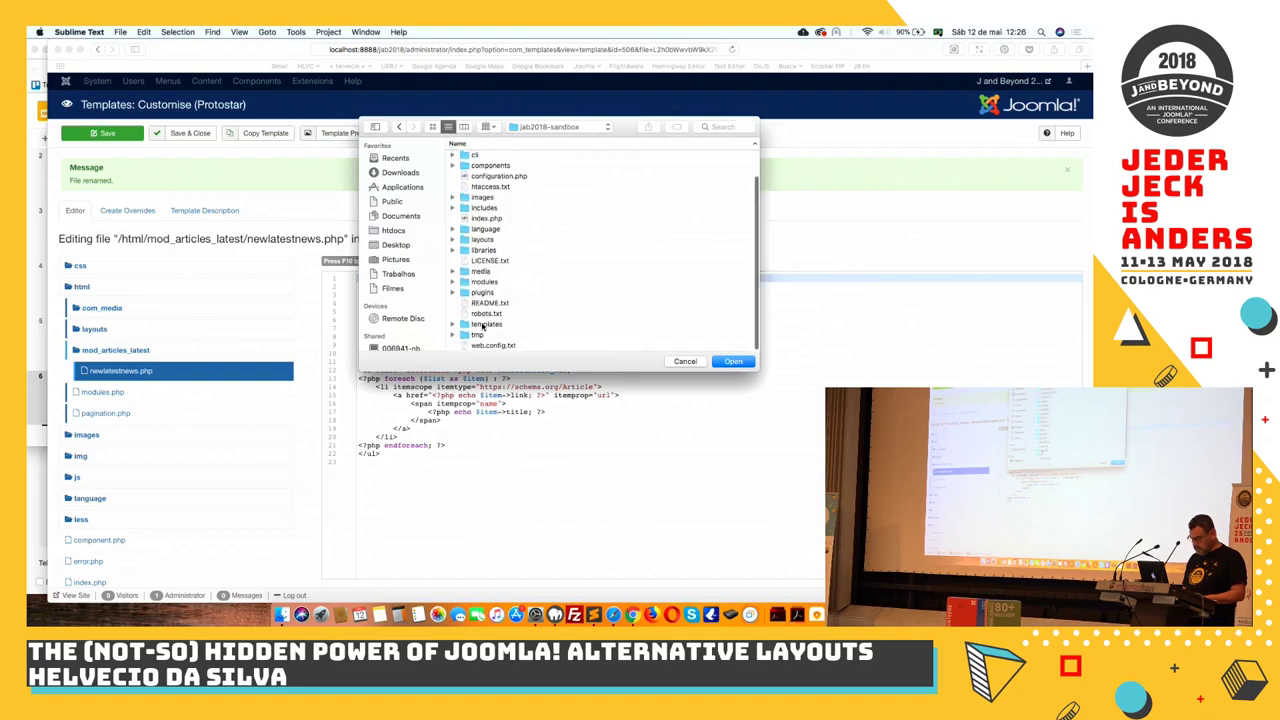
click(484, 326)
double_click(484, 326)
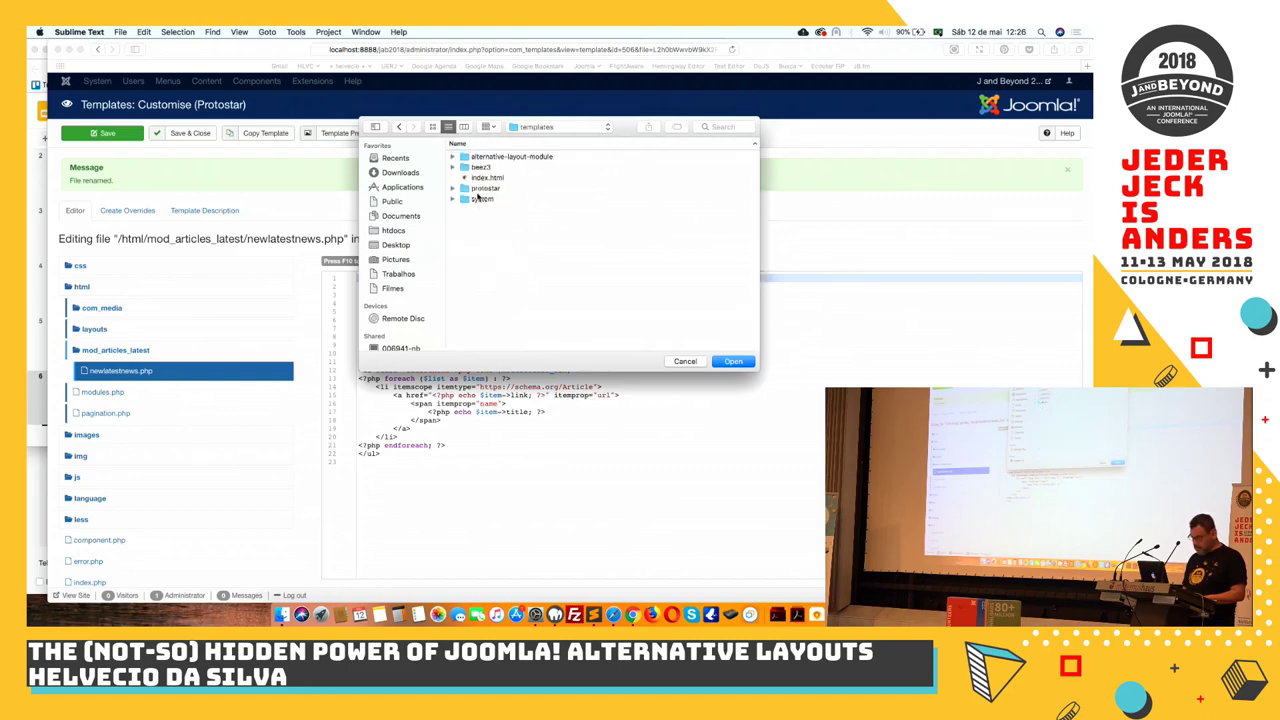
click(479, 190)
double_click(479, 190)
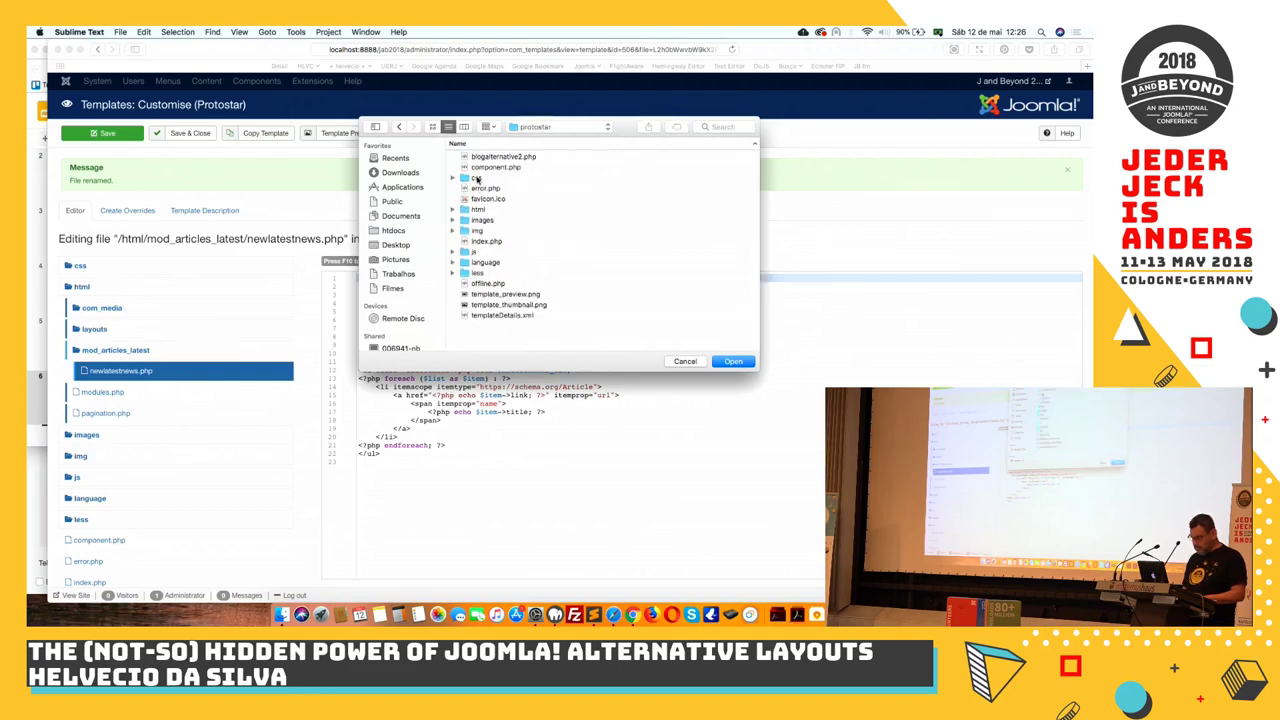
click(730, 362)
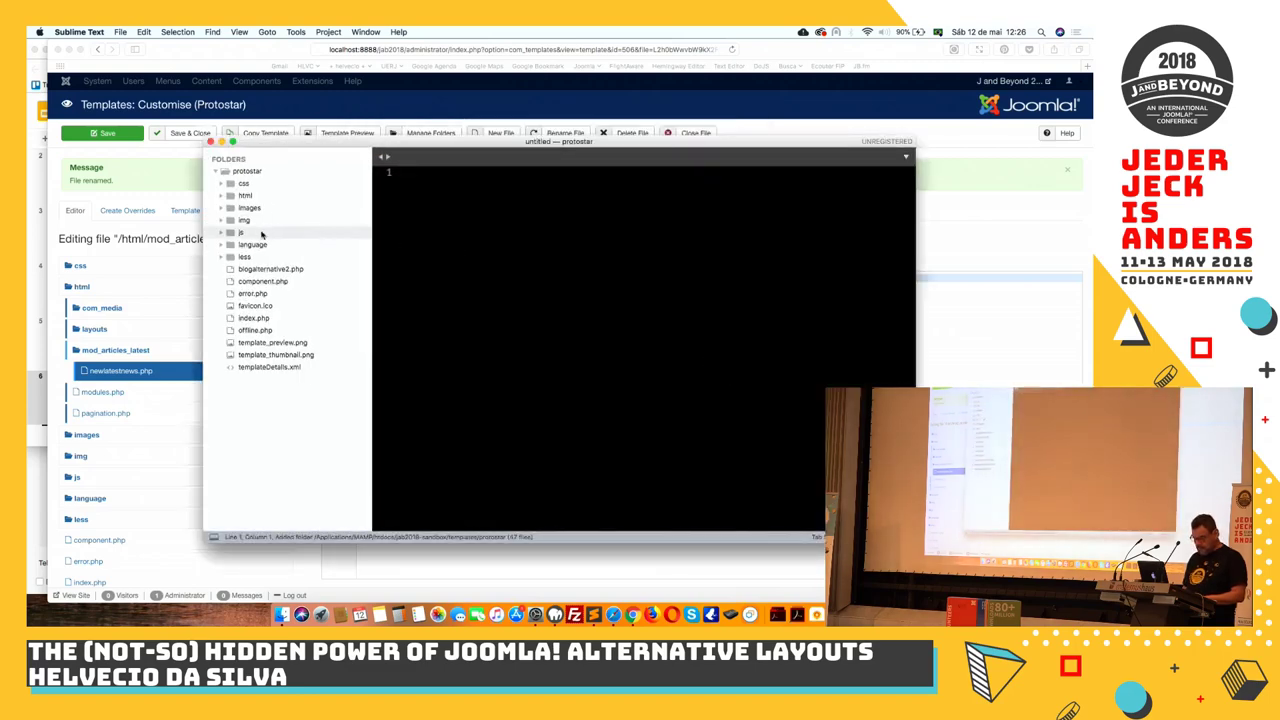
Open html/mod_articles_latest/latestinblogview.php and copy its list markup on lines 12–16
click(221, 197)
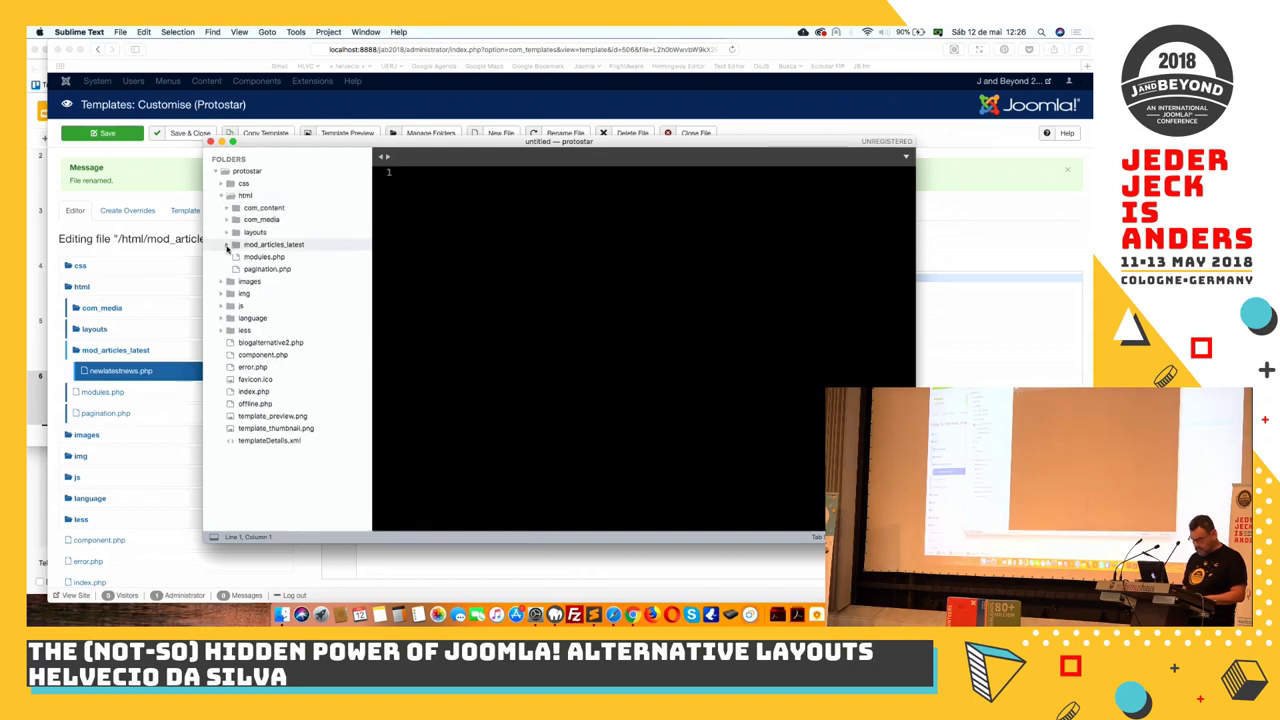
click(227, 244)
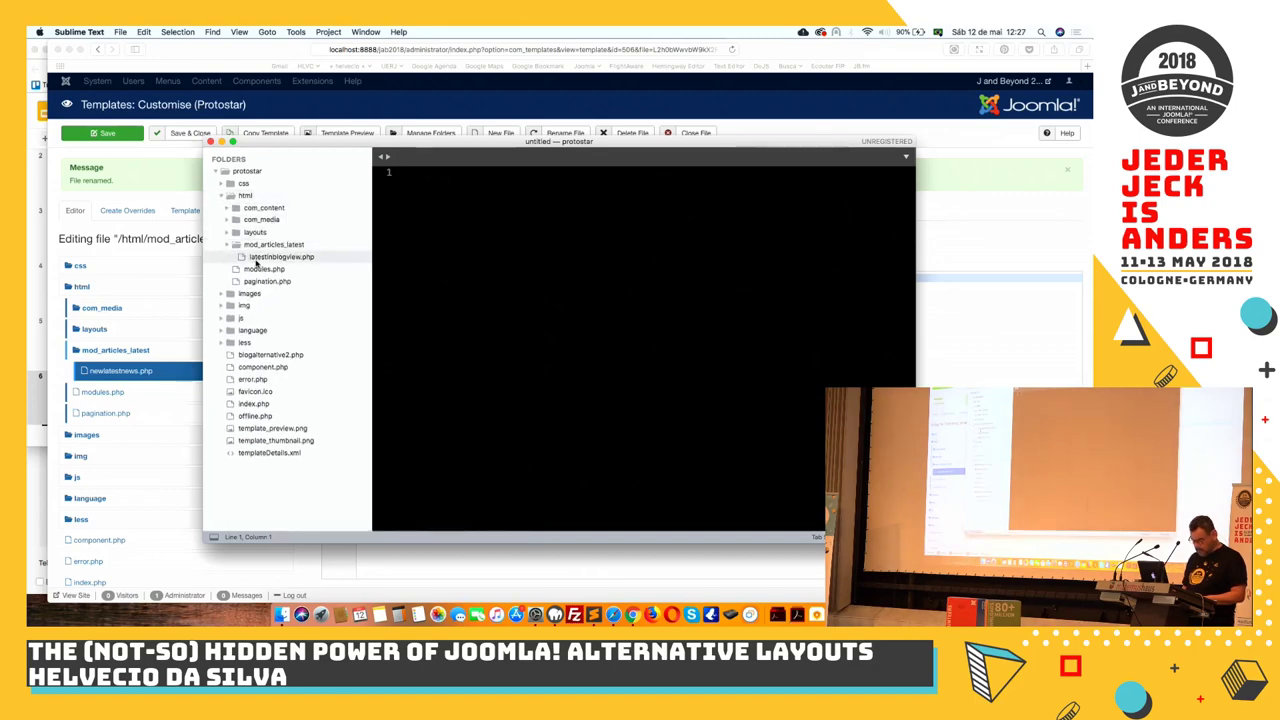
click(258, 258)
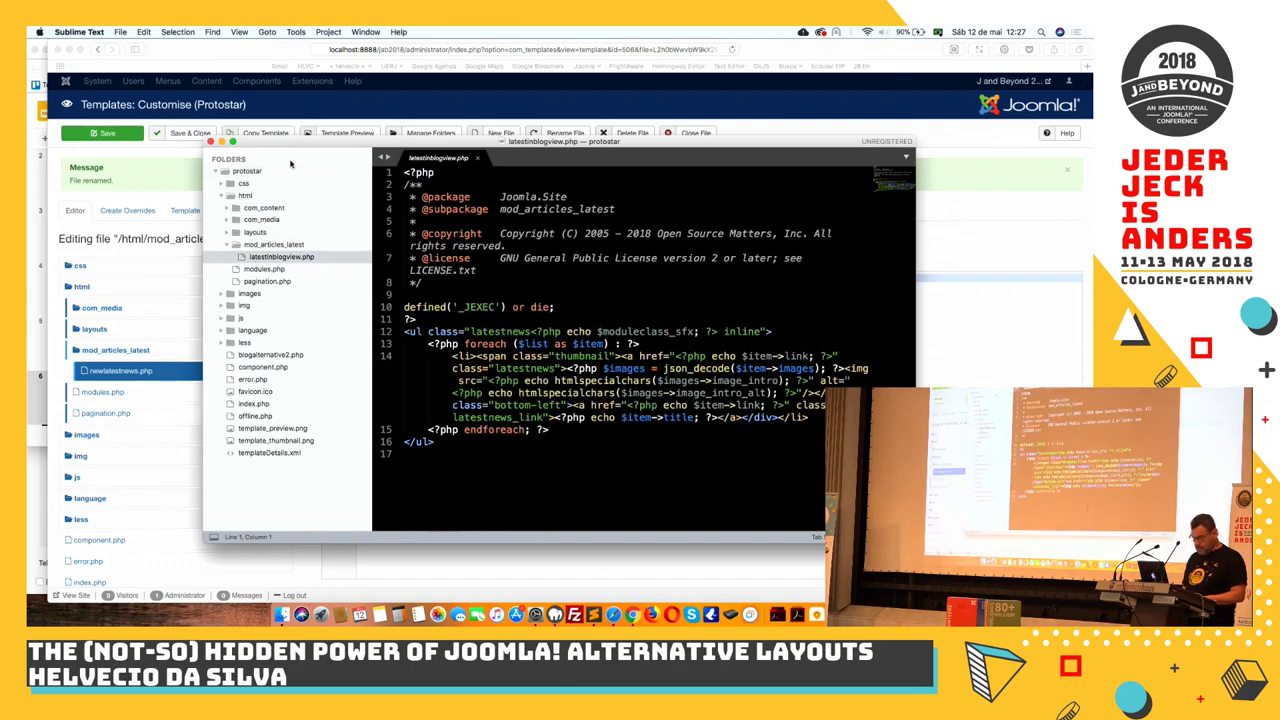
click(232, 142)
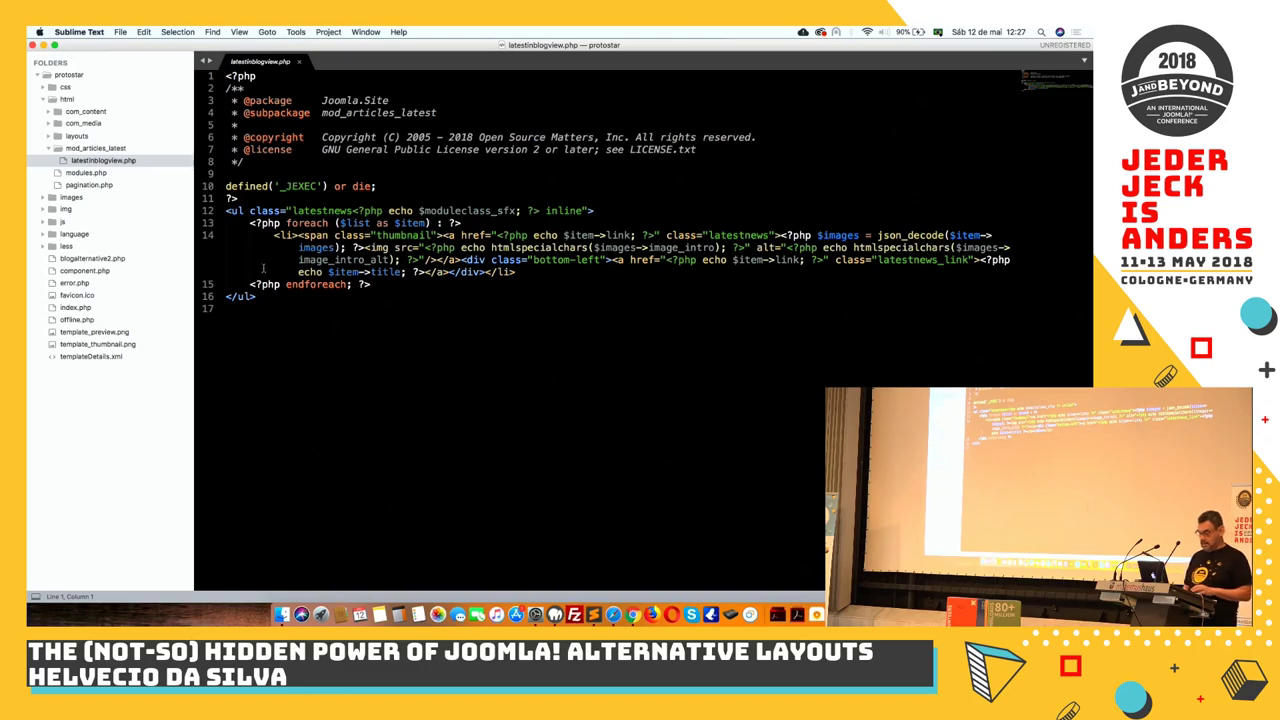
drag(257, 298, 220, 210)
key(super+c)
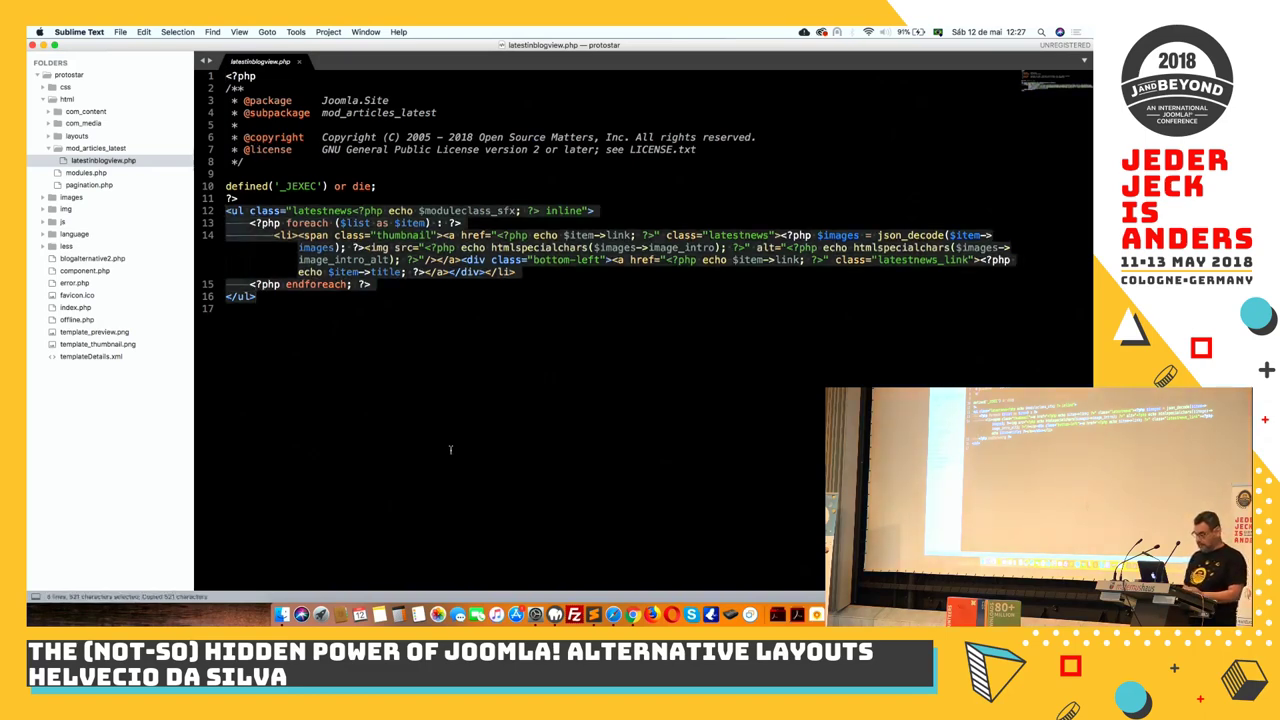
Replace lines 12–22 of newlatestnews.php with the copied list markup and save
click(632, 614)
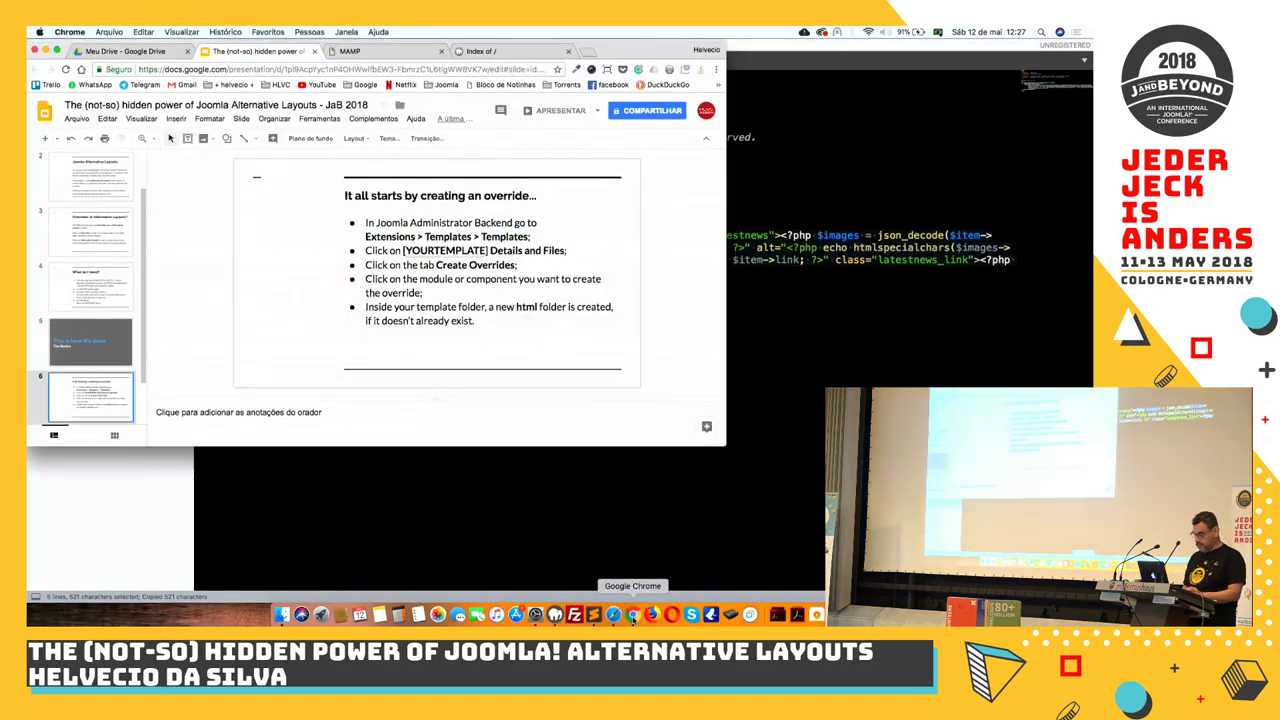
click(613, 614)
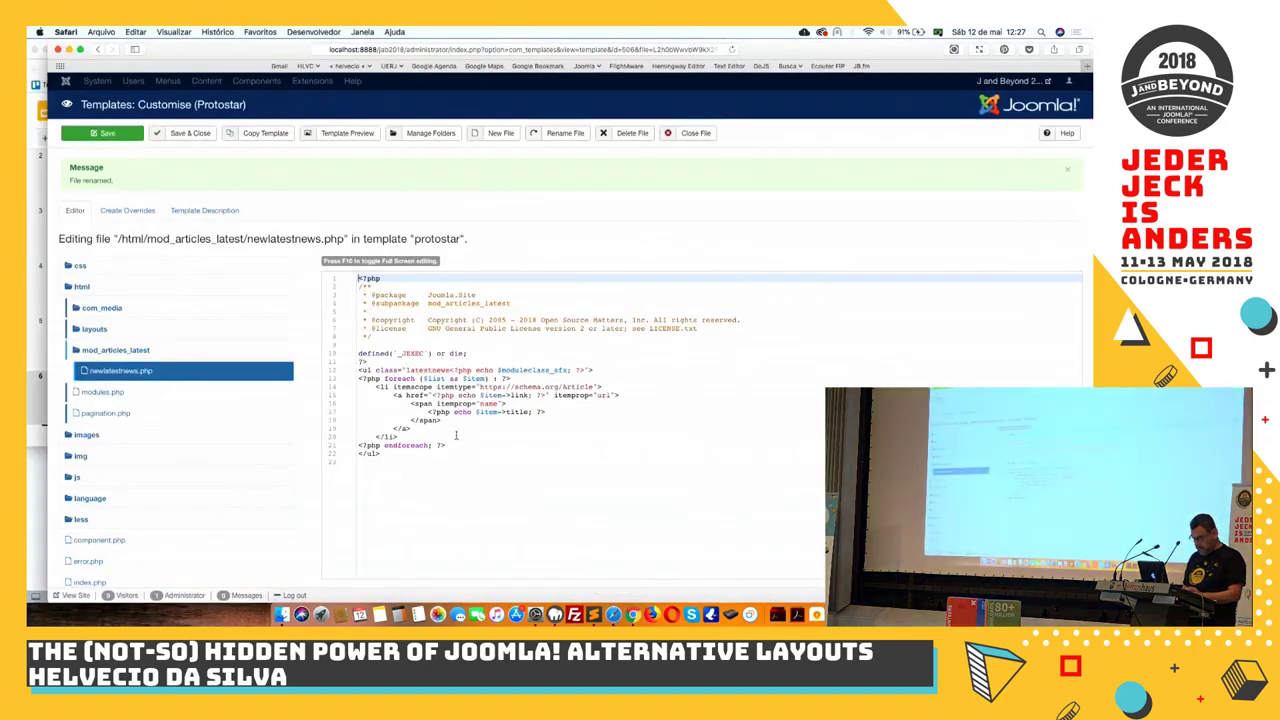
drag(391, 452, 357, 370)
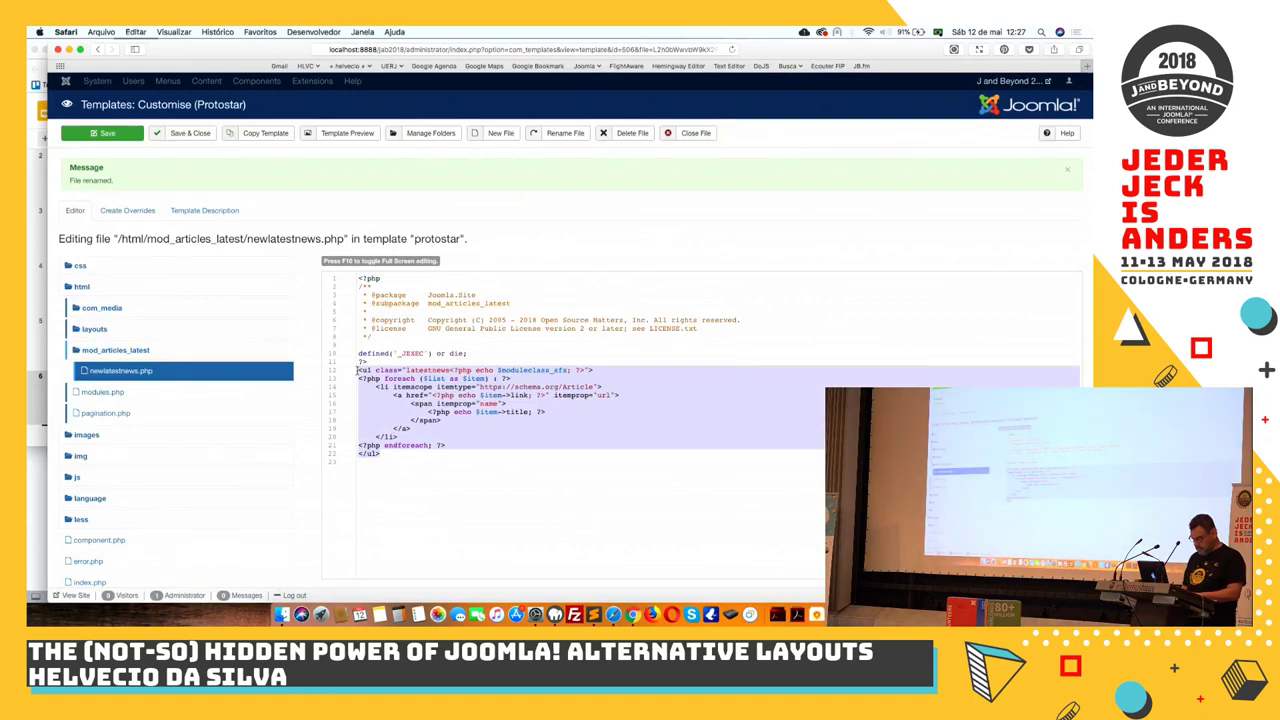
key(super+v)
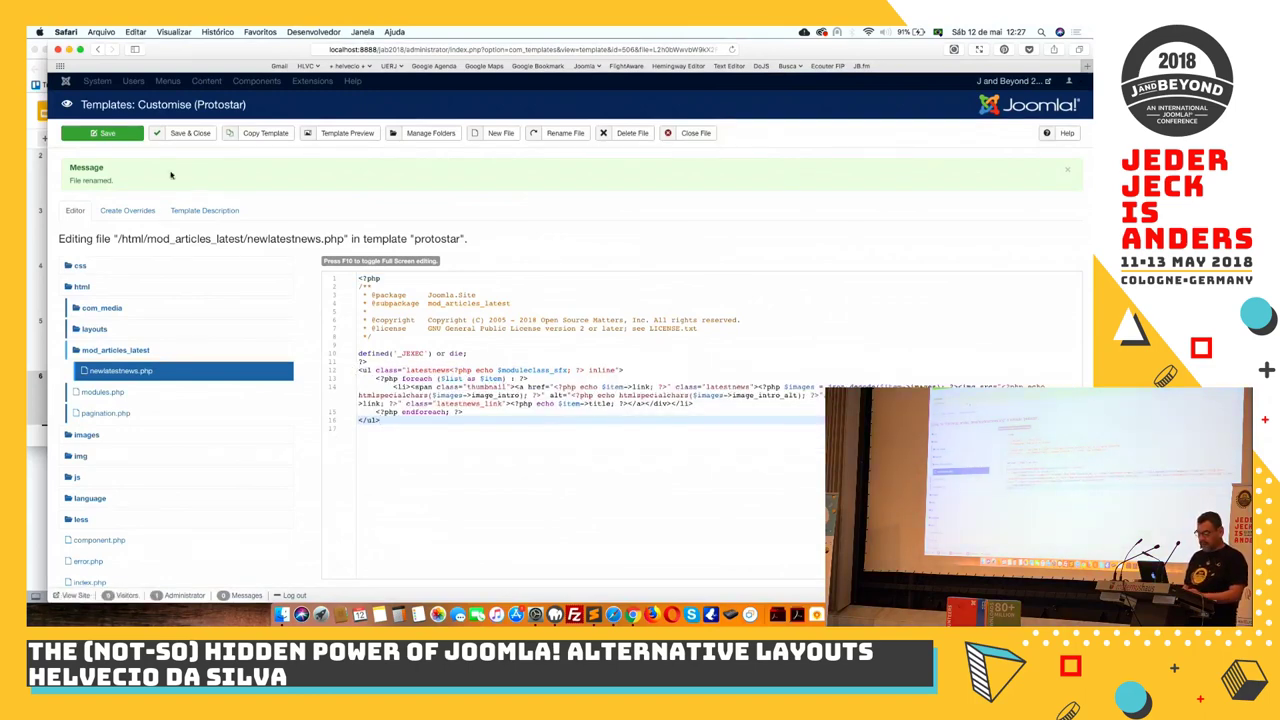
click(126, 136)
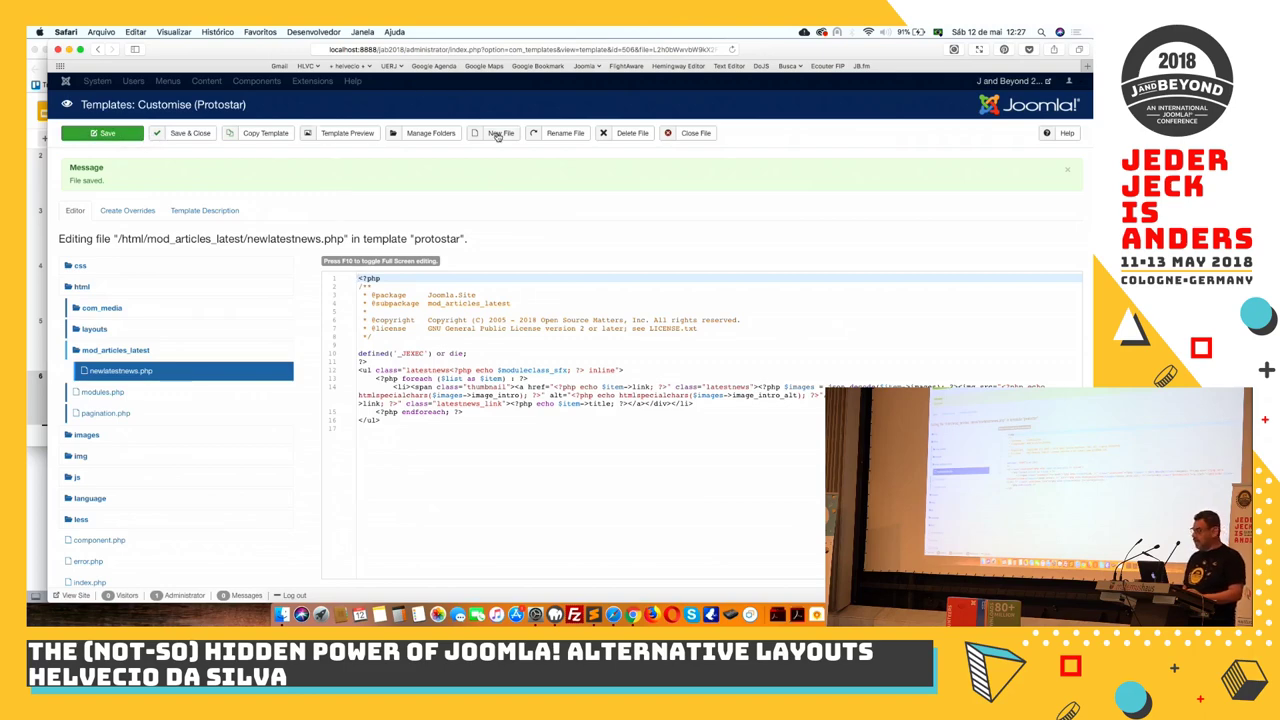
Open the jab2018 front-end home page in a new tab and check its Latest Articles list
click(1010, 81)
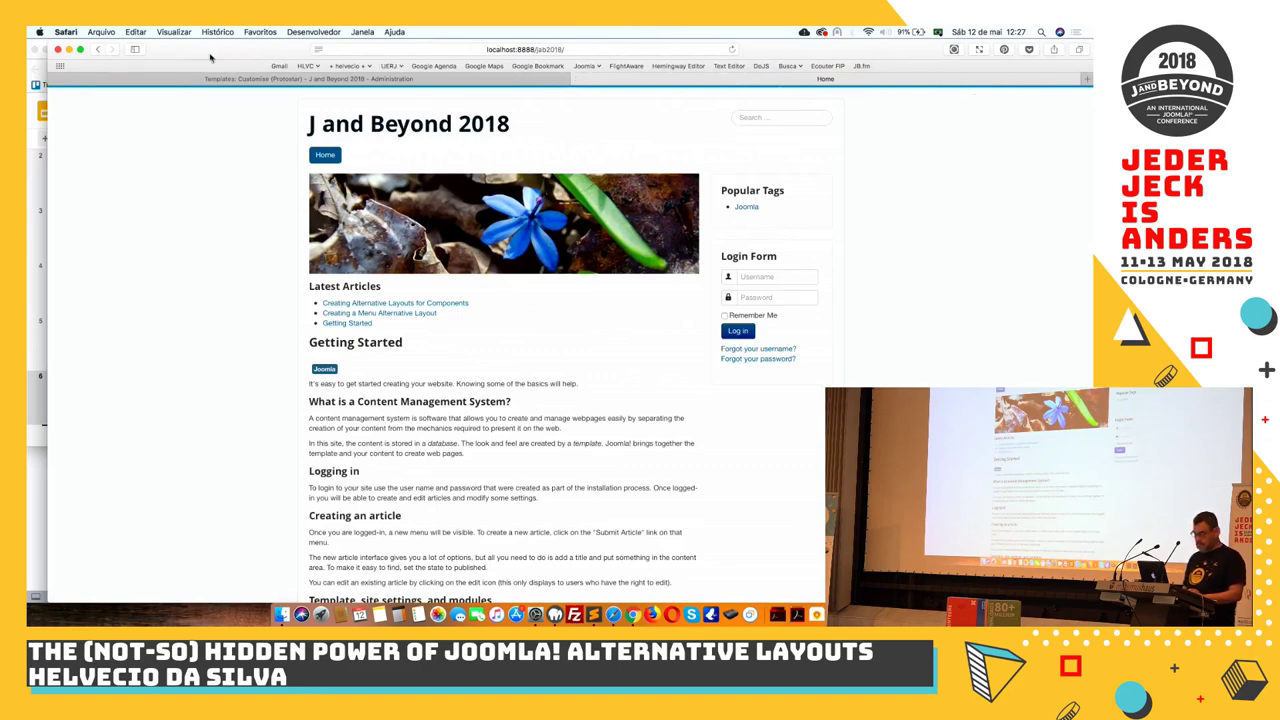
click(732, 50)
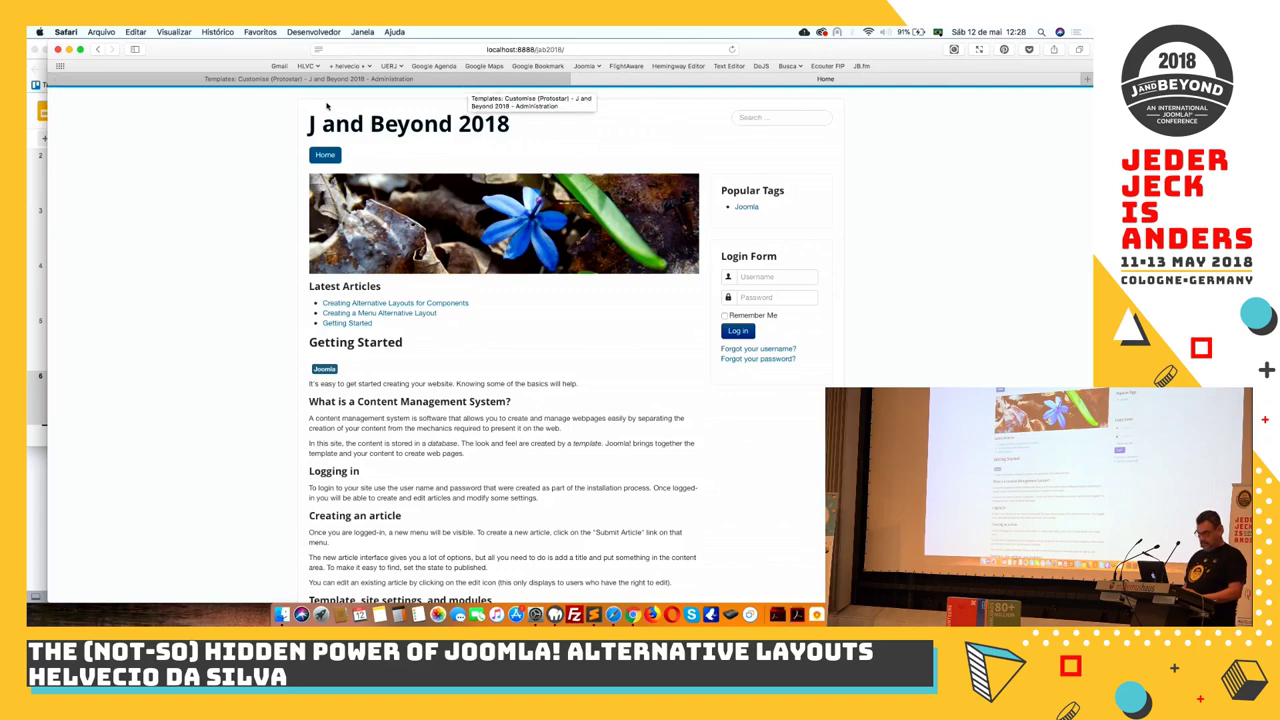
click(530, 79)
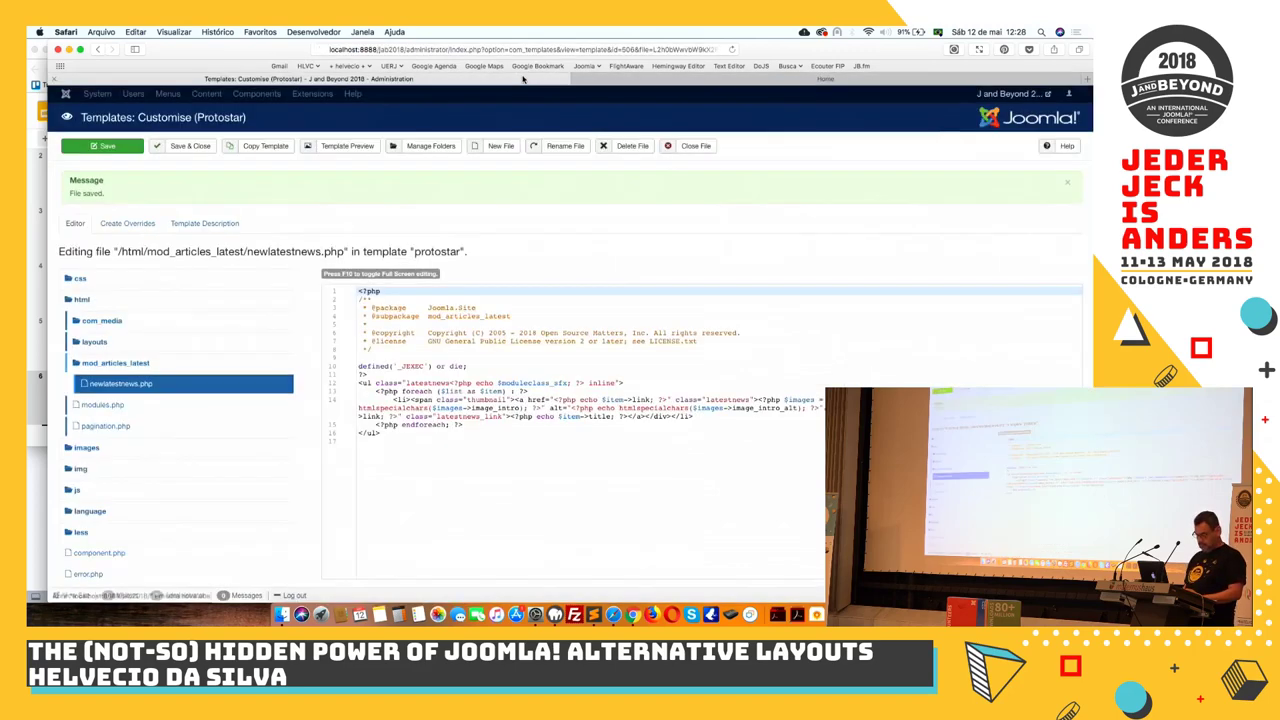
click(729, 80)
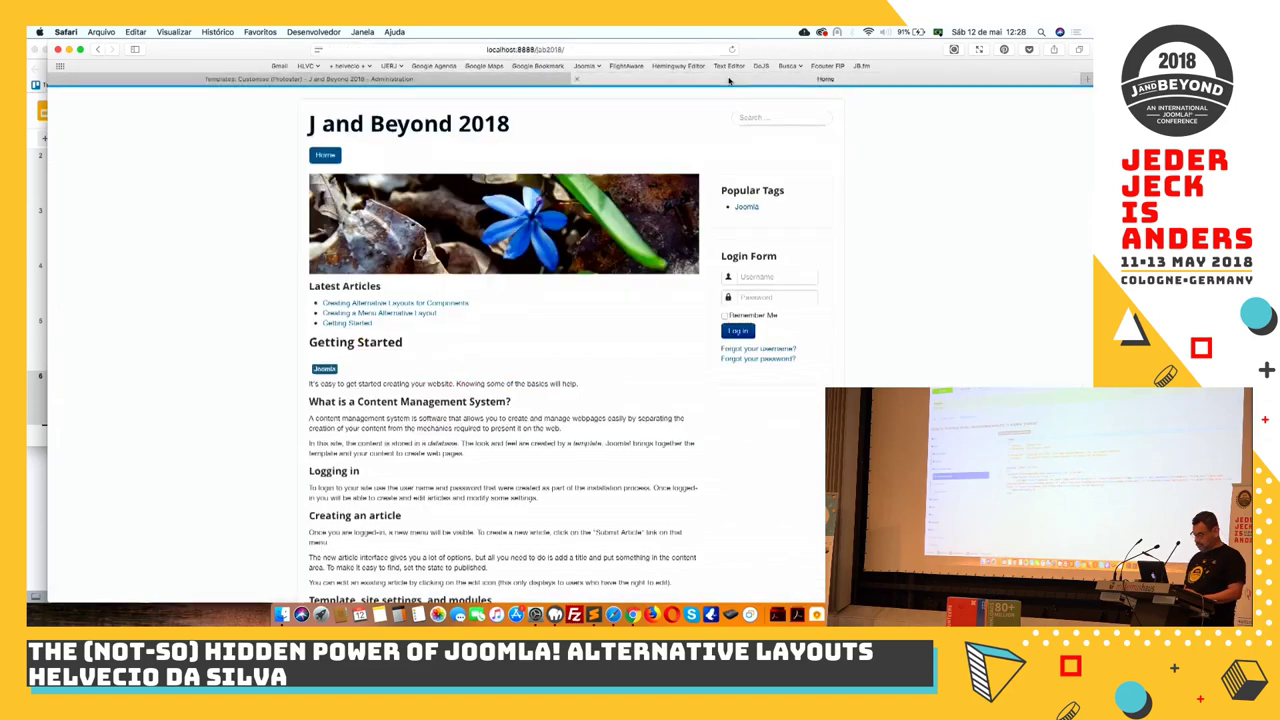
click(527, 81)
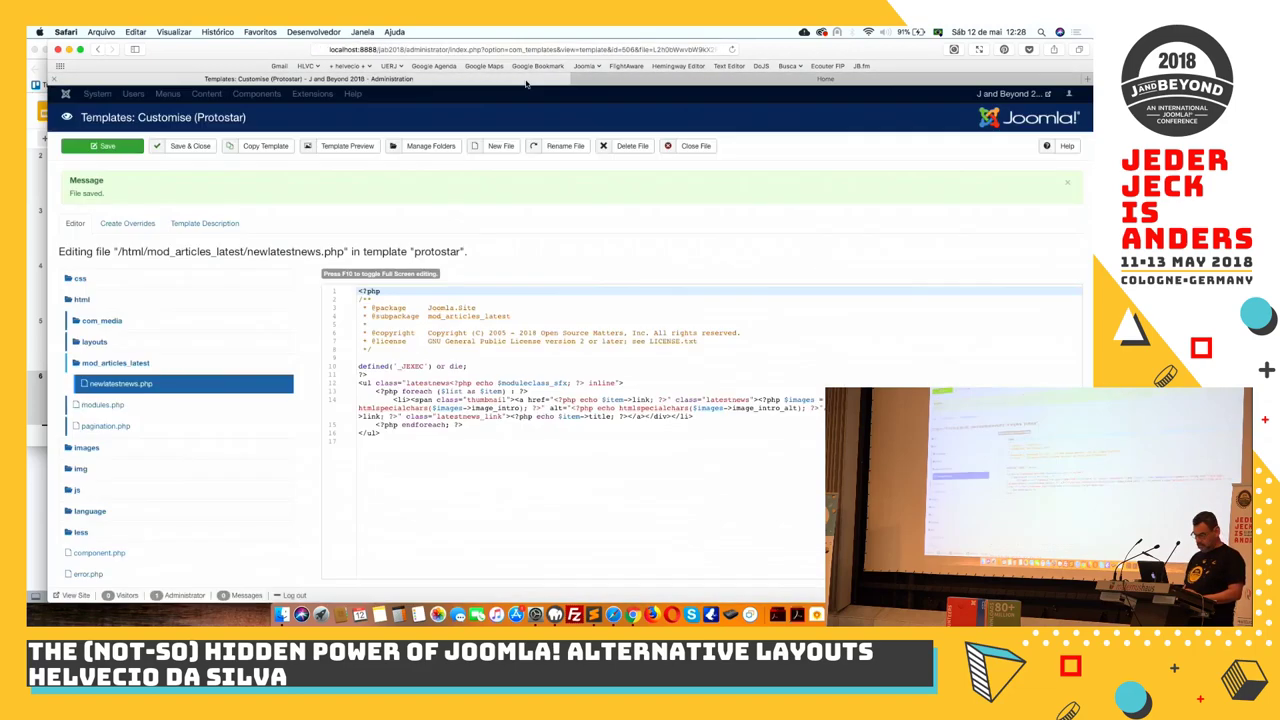
click(638, 82)
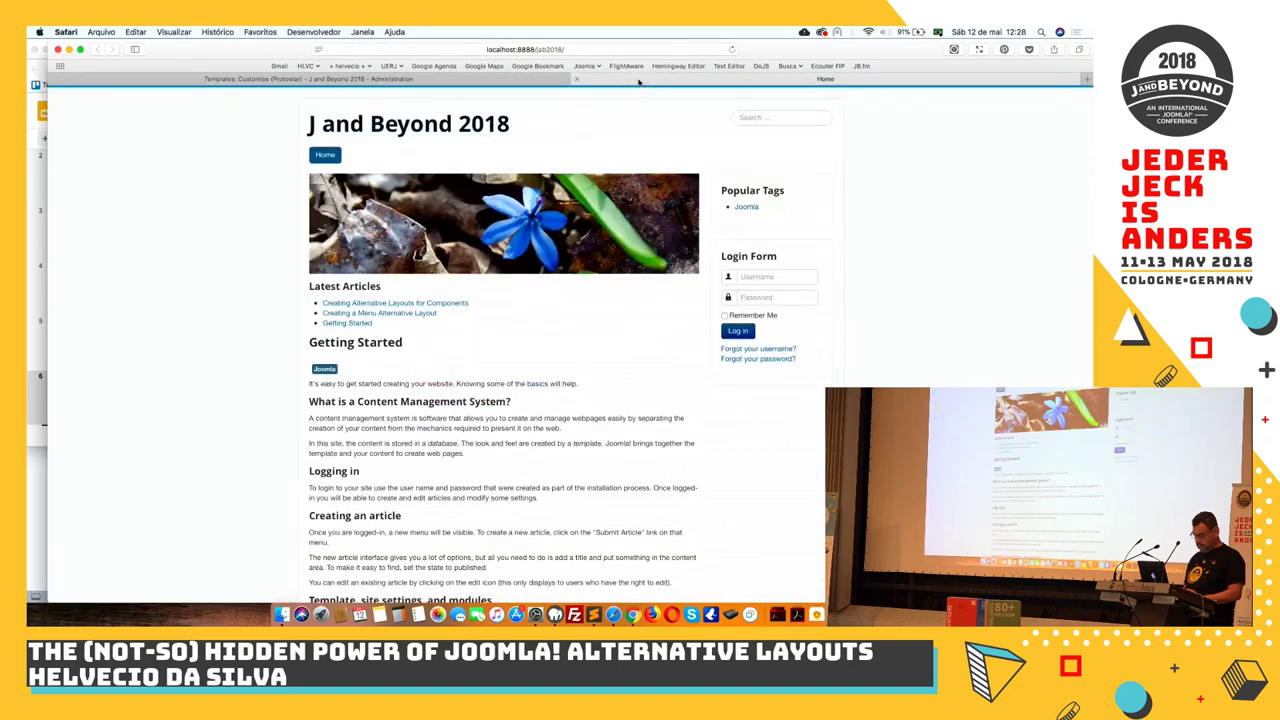
Change the address to localhost:8888/jab2018-sandbox/ and load the sandbox front page
click(590, 48)
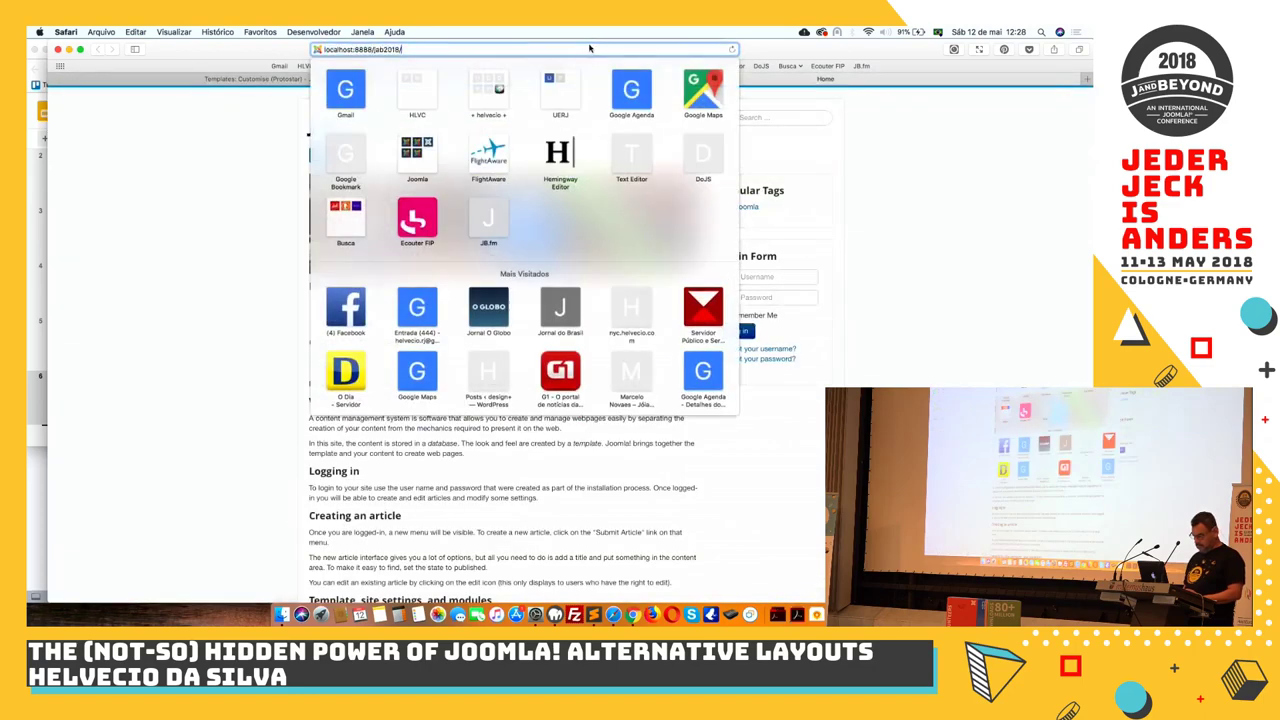
key(Right)
key(BackSpace)
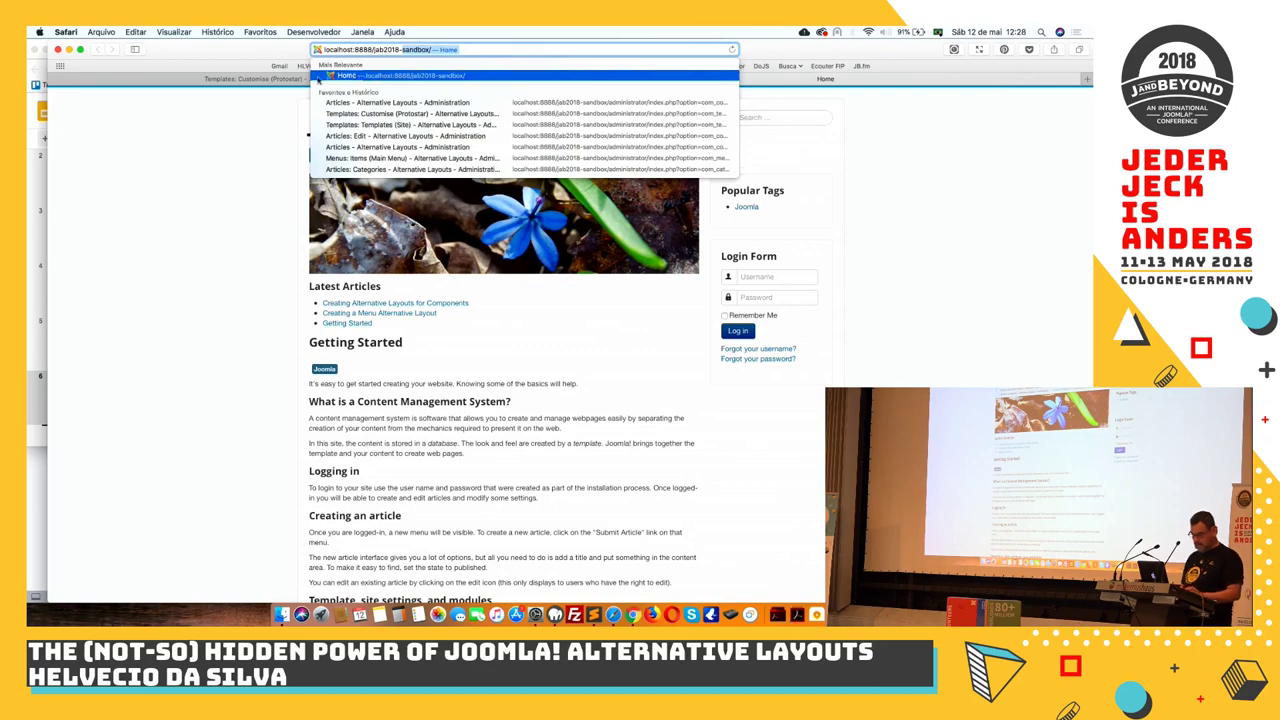
click(295, 84)
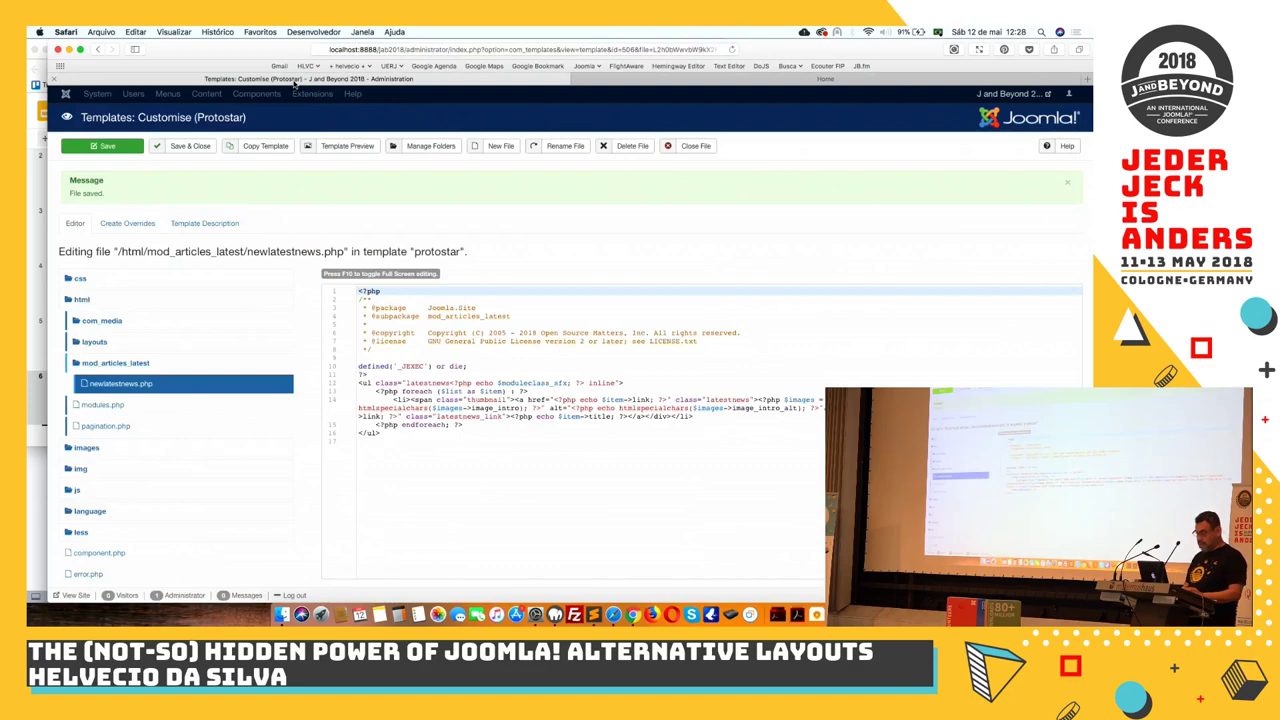
click(430, 50)
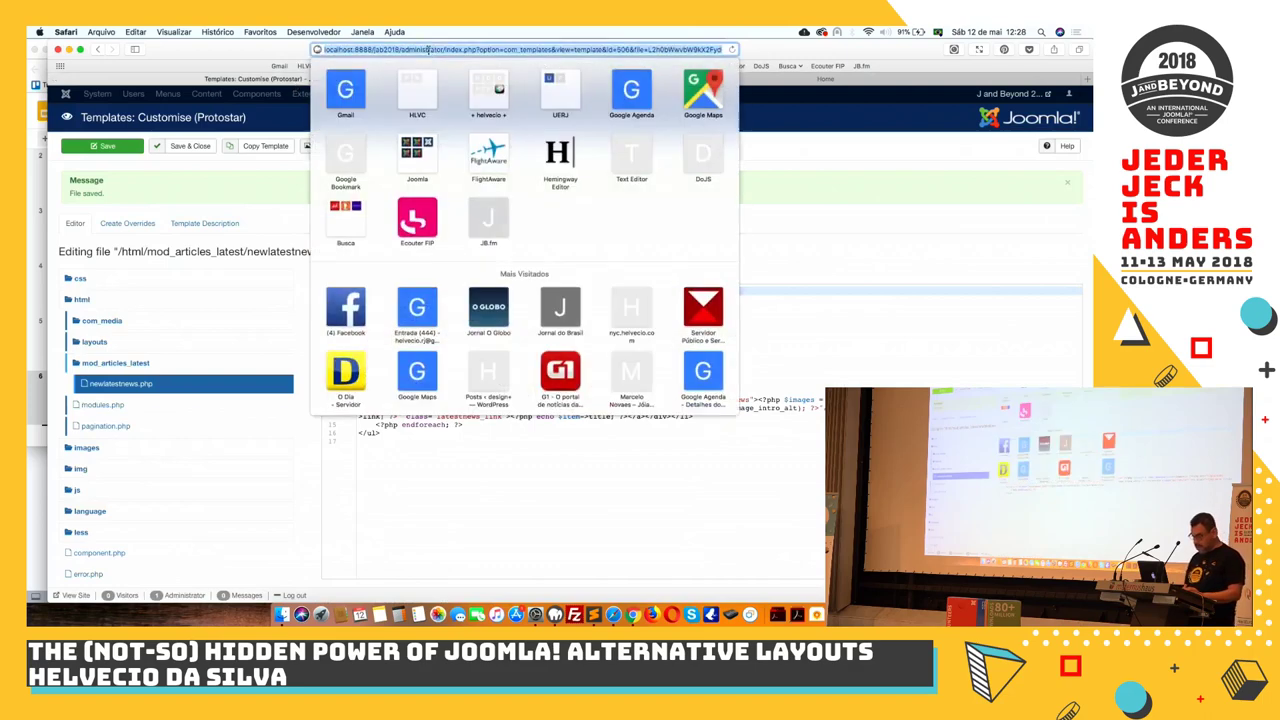
drag(402, 49, 671, 133)
key(BackSpace)
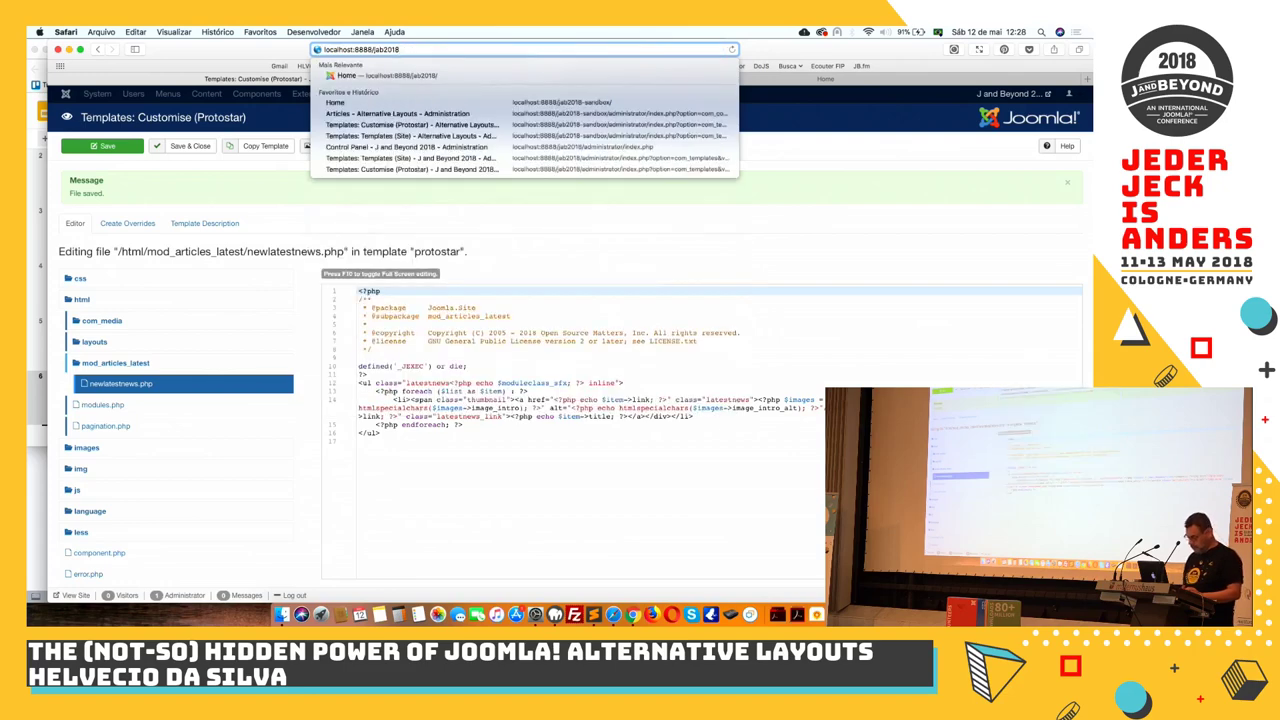
text(-sandbox/)
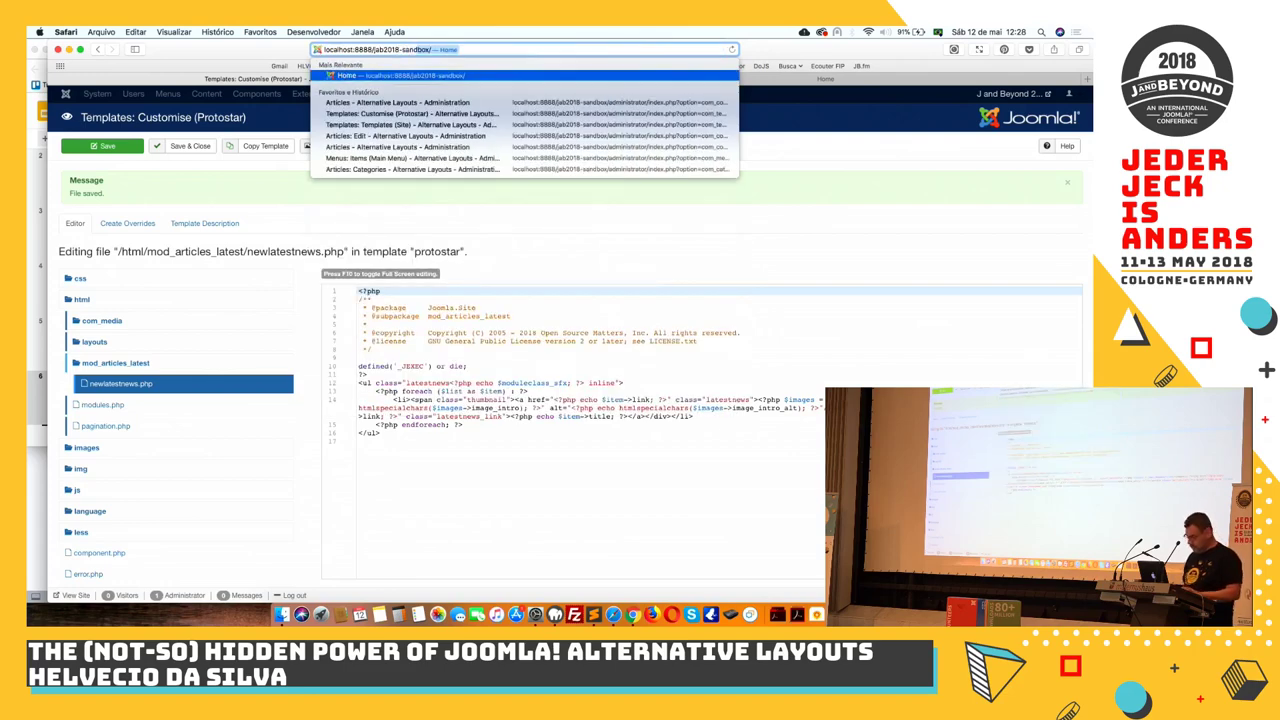
key(Return)
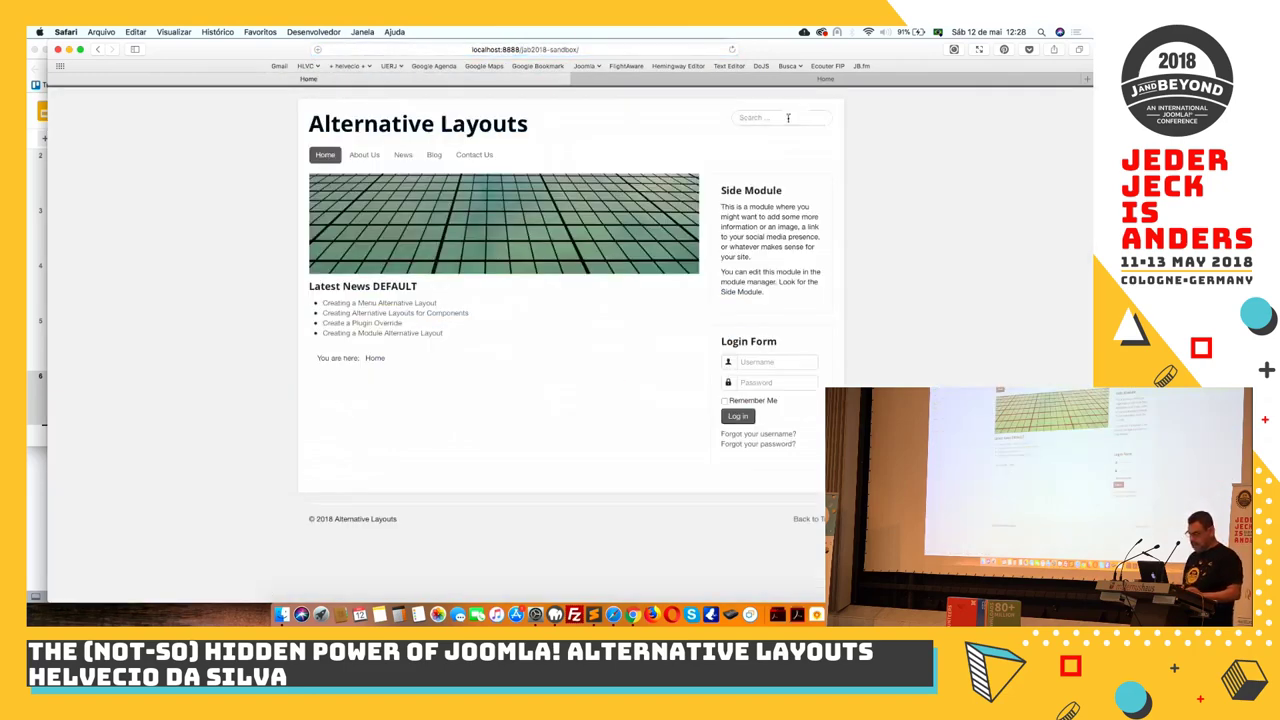
Enter 'admin' in the address bar and open the sandbox Articles administration
click(658, 51)
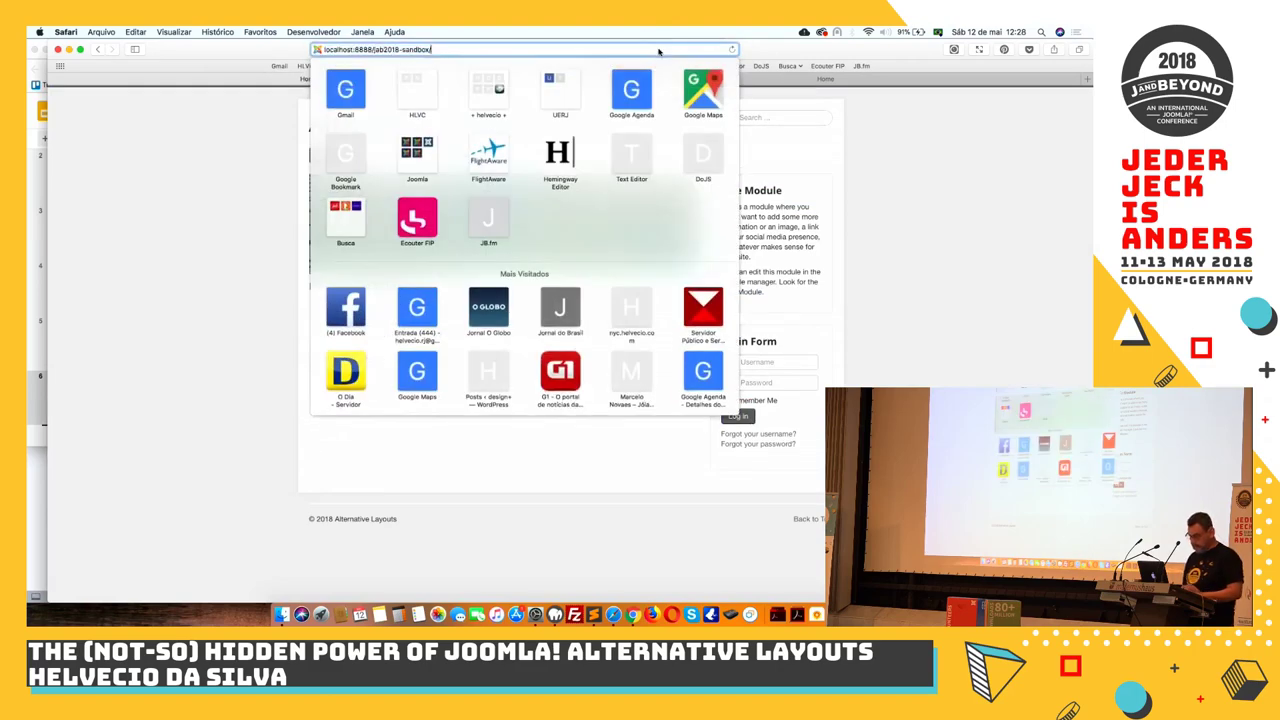
text(administrator/index.php?option=com_content&view=articles)
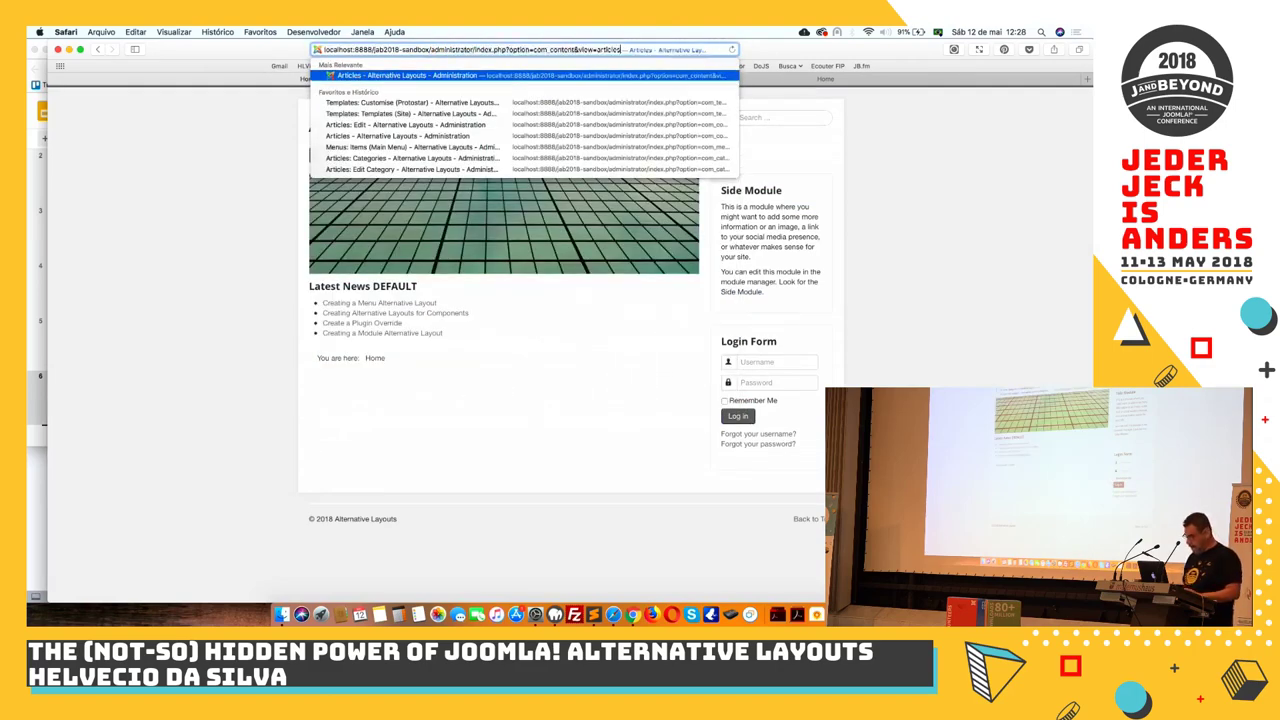
key(Return)
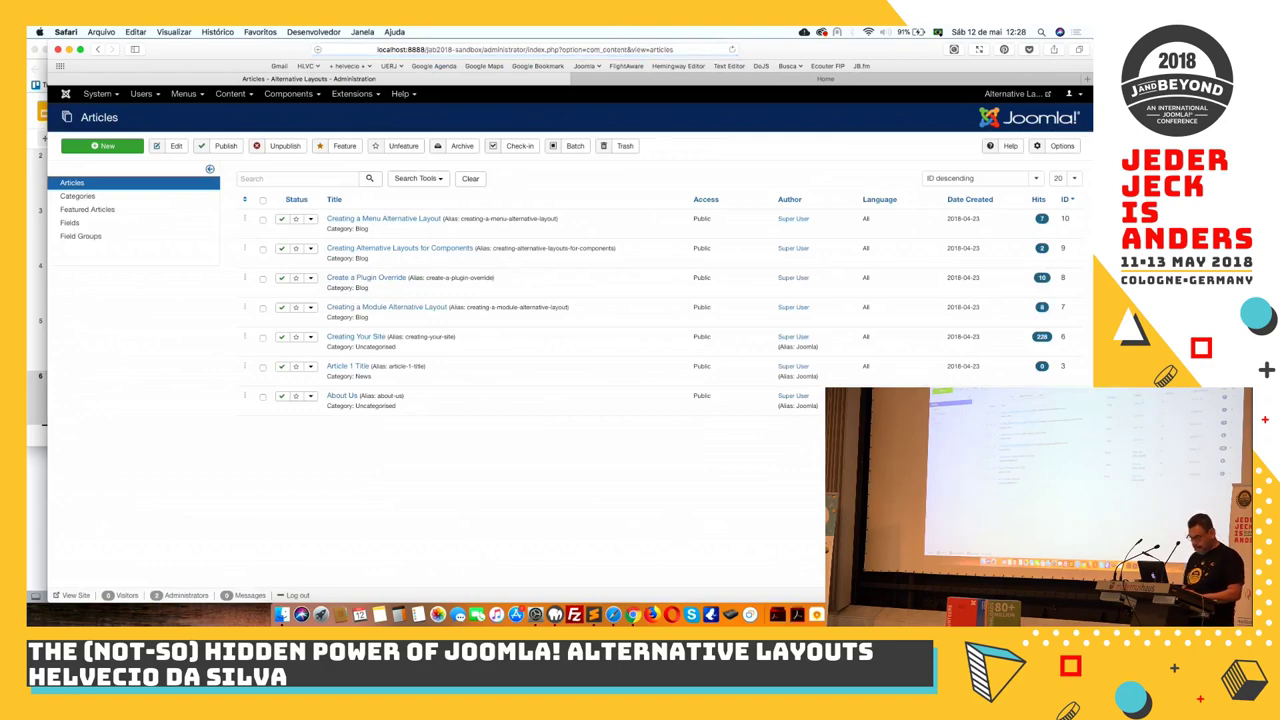
Glance at the front-end site, then open Latest News DEFAULT (Blog category, count 4, position-3) for editing
click(350, 93)
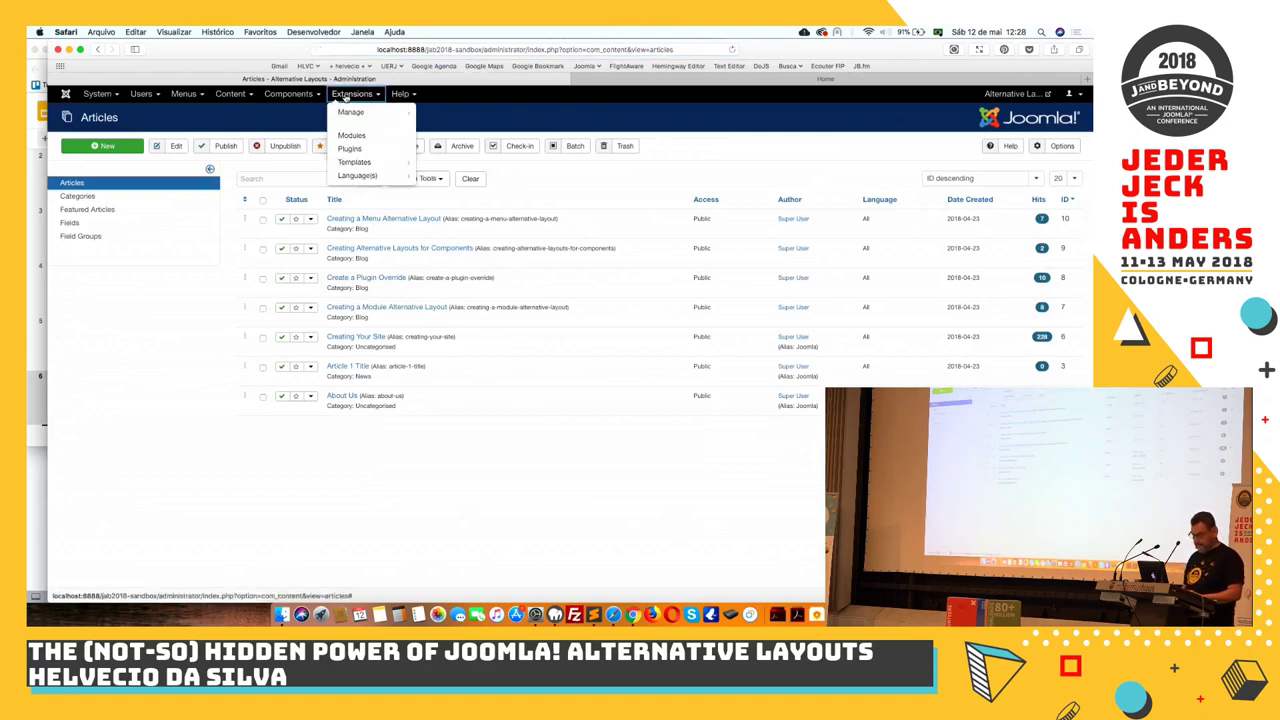
mouse_move(348, 117)
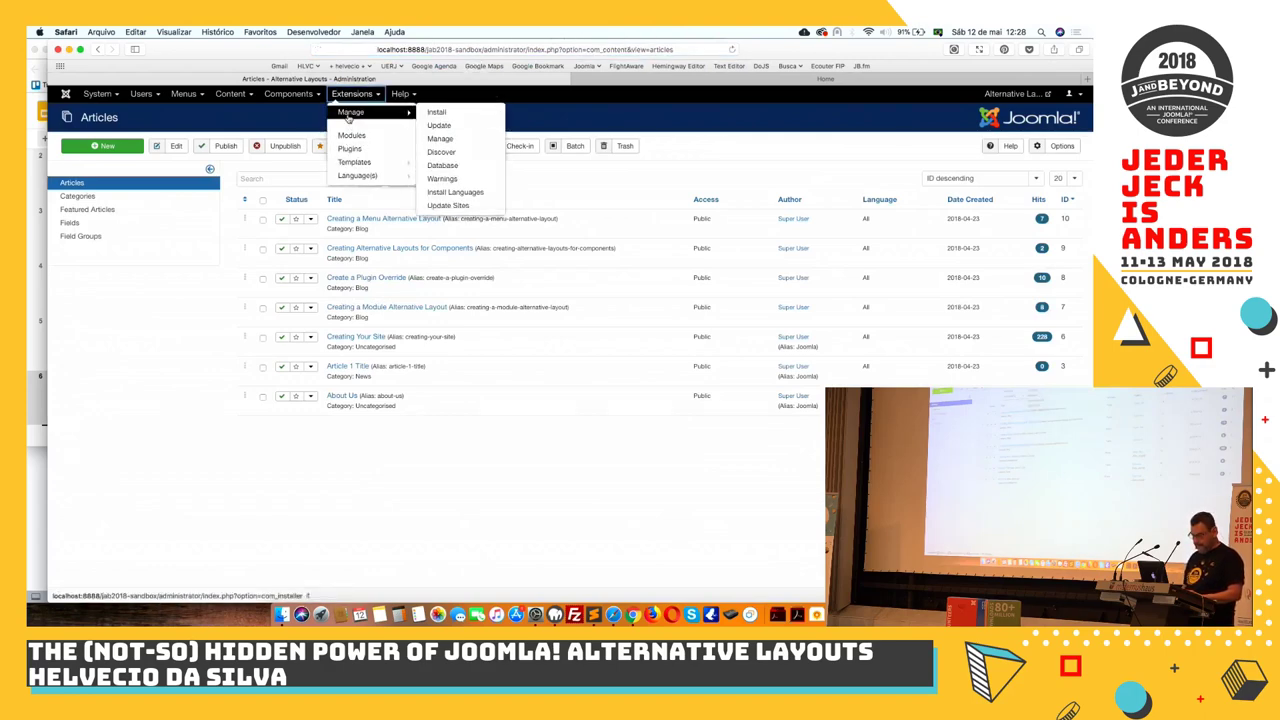
click(350, 135)
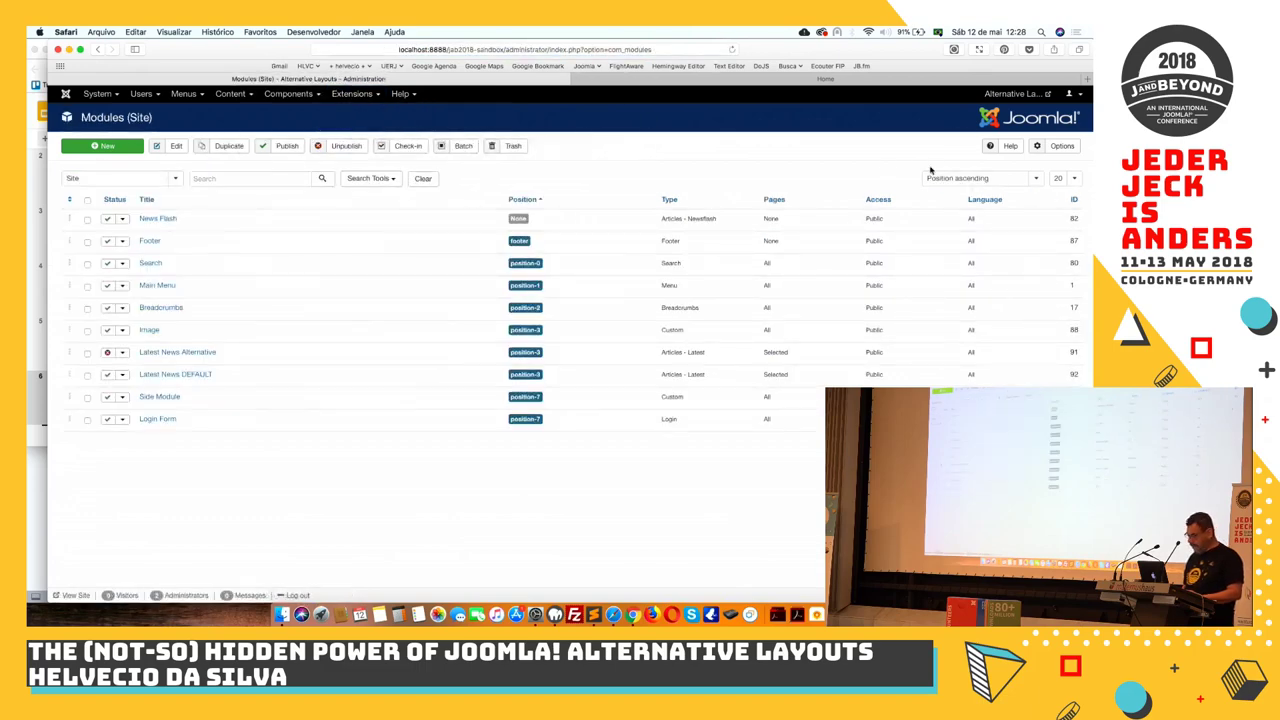
click(75, 595)
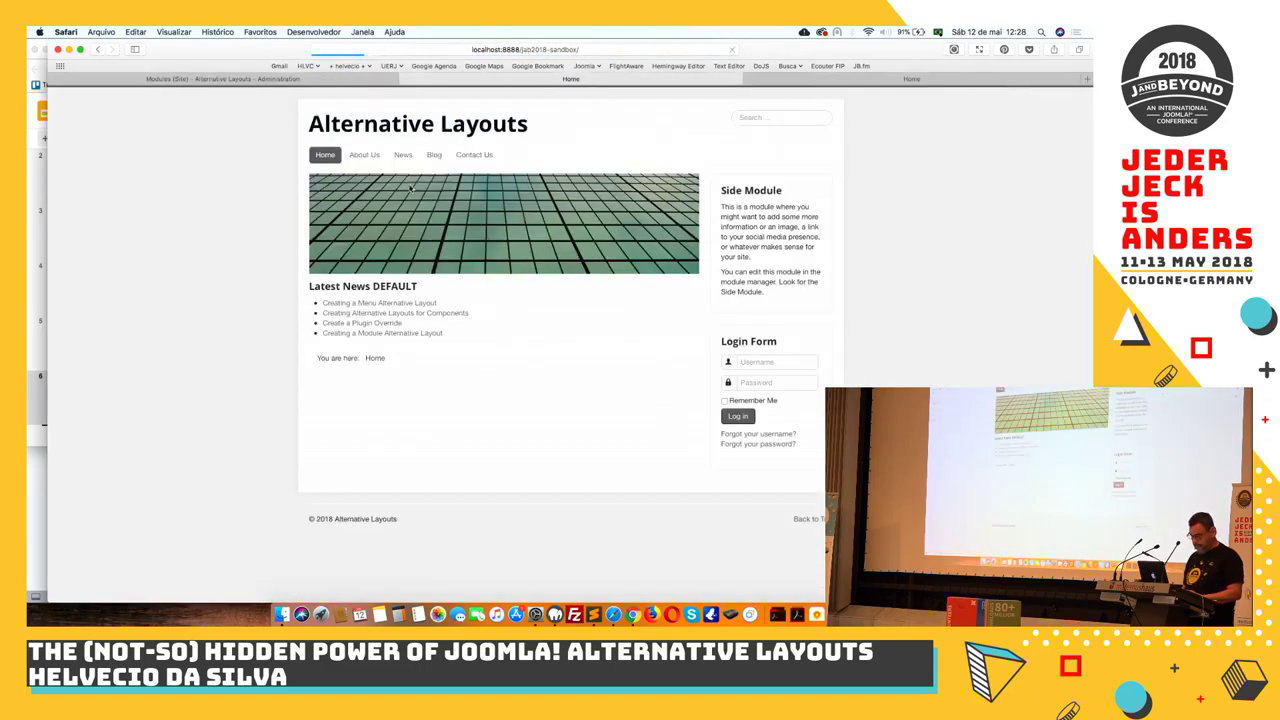
click(365, 80)
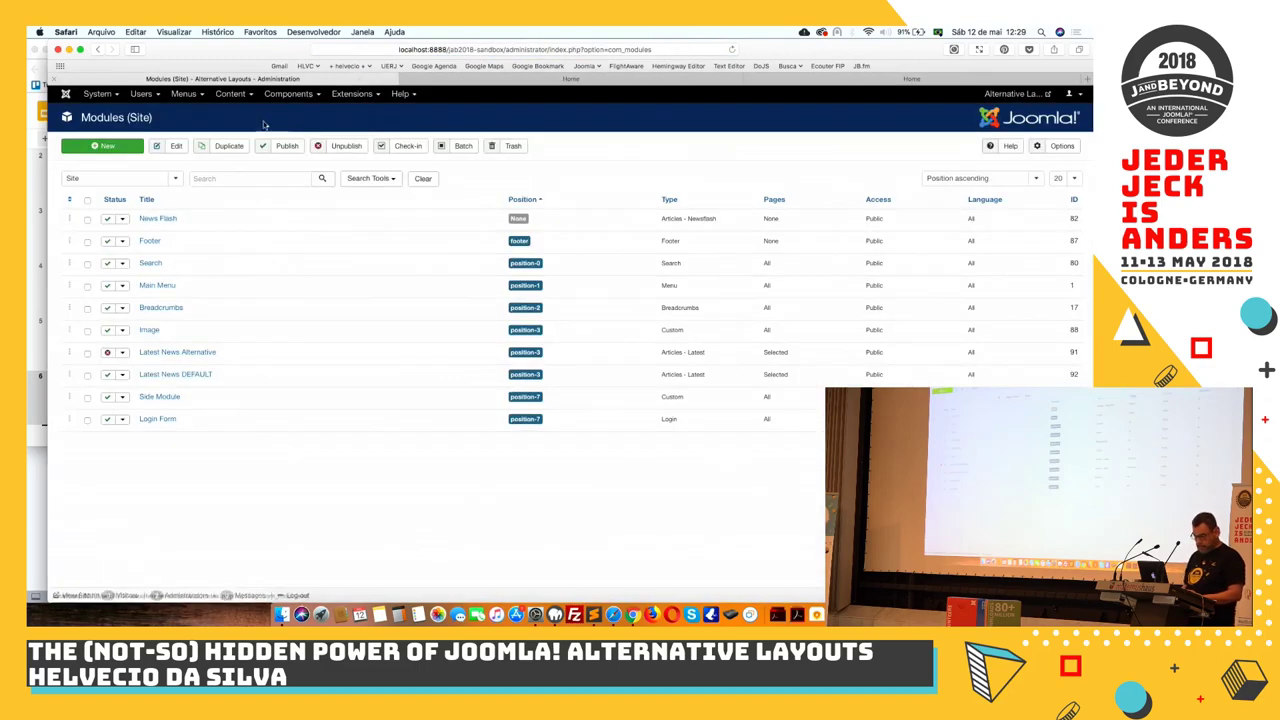
click(170, 375)
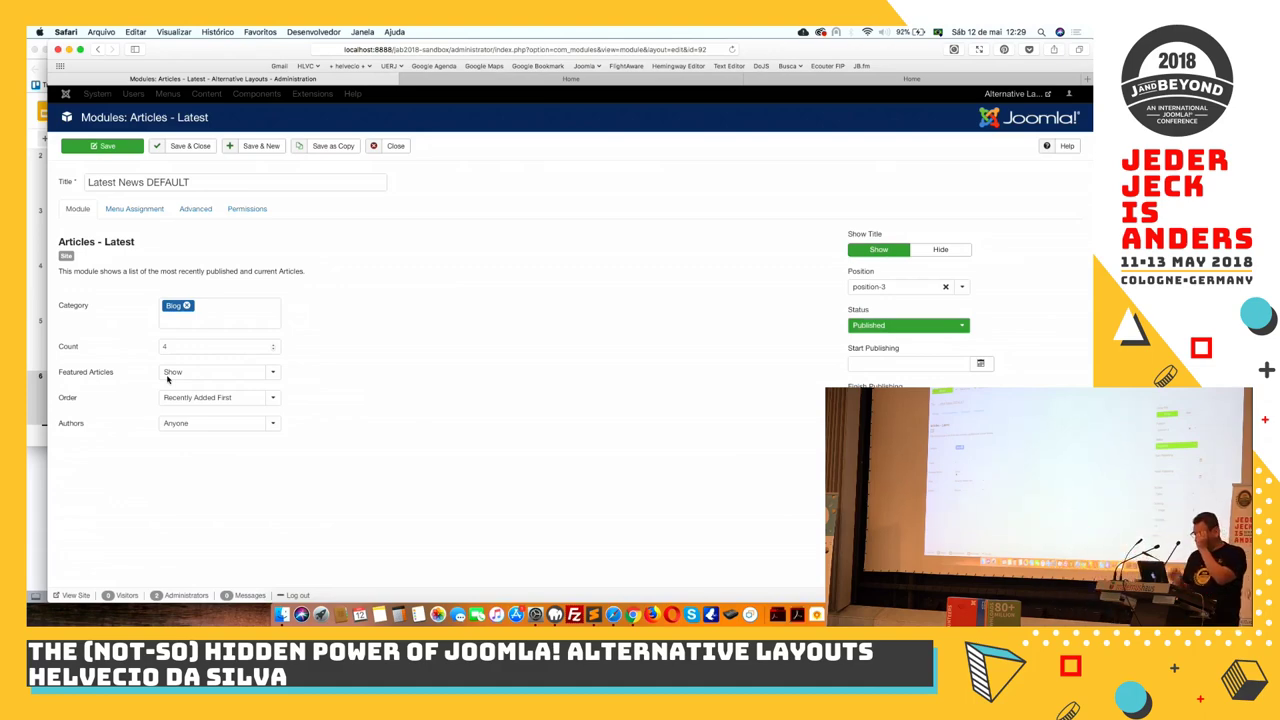
Set Latest News DEFAULT's Advanced layout to 'Latest News in Blog View' and save and close it
click(195, 210)
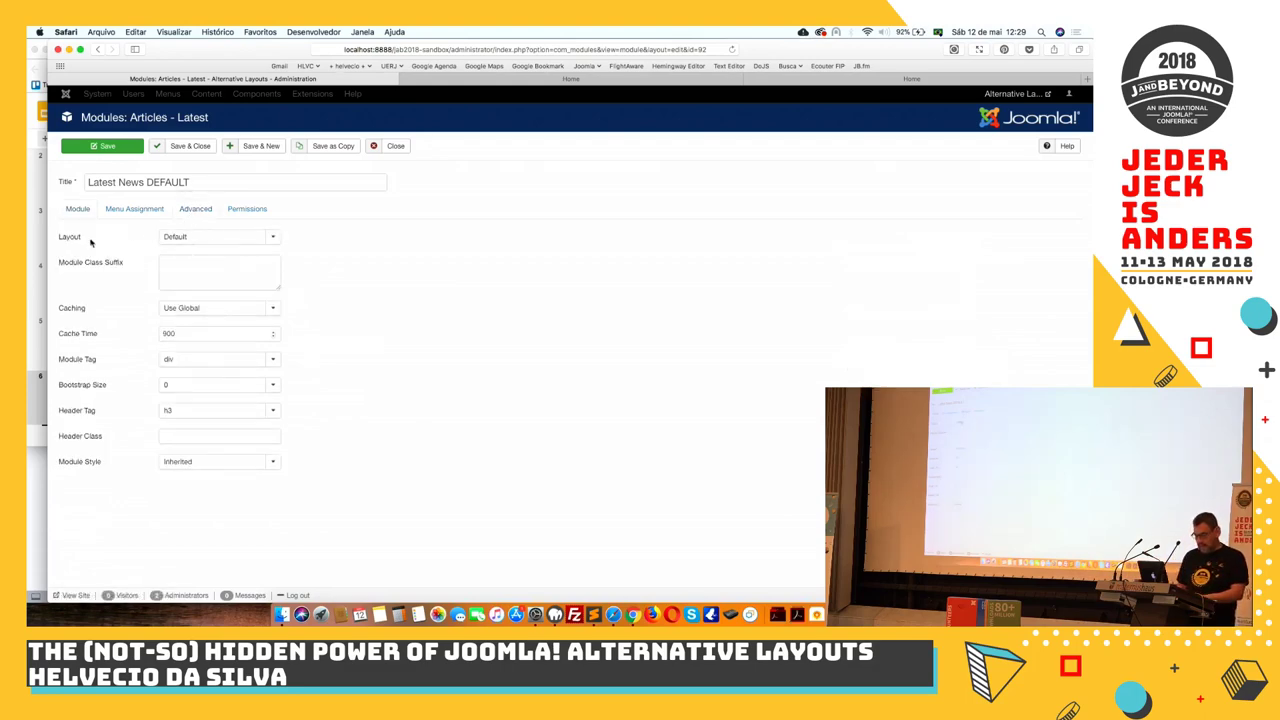
click(258, 238)
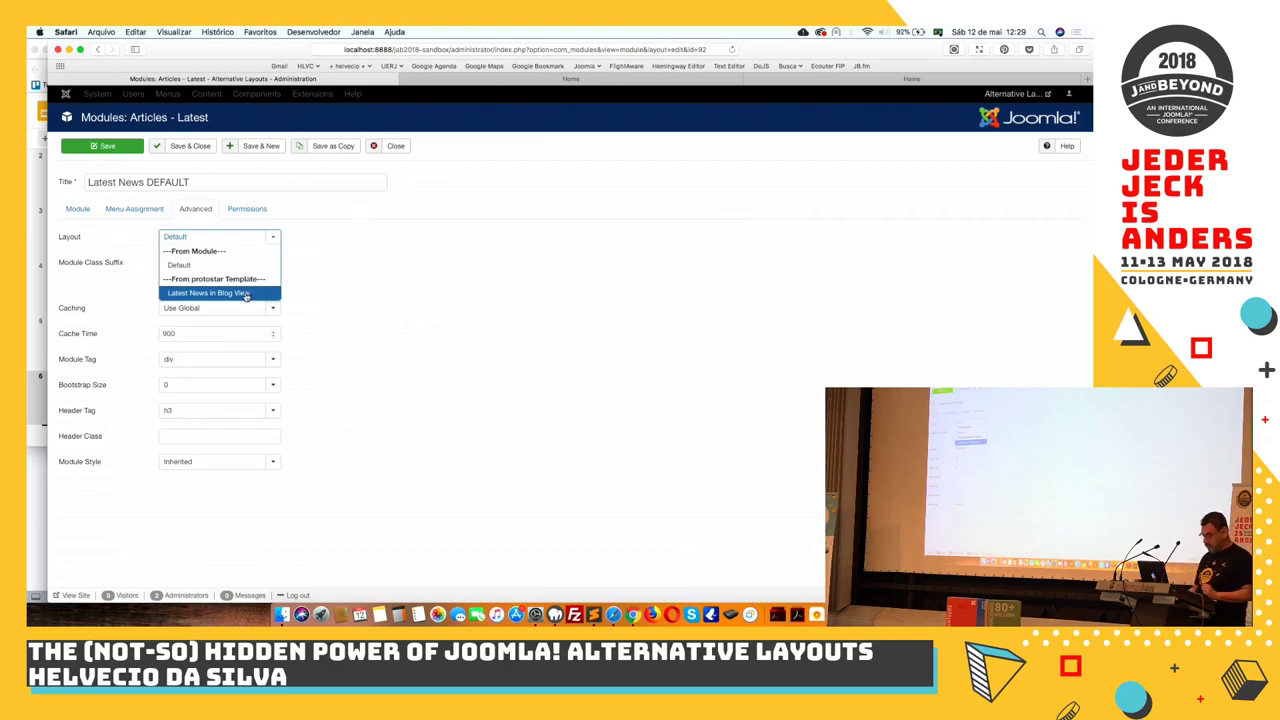
click(245, 294)
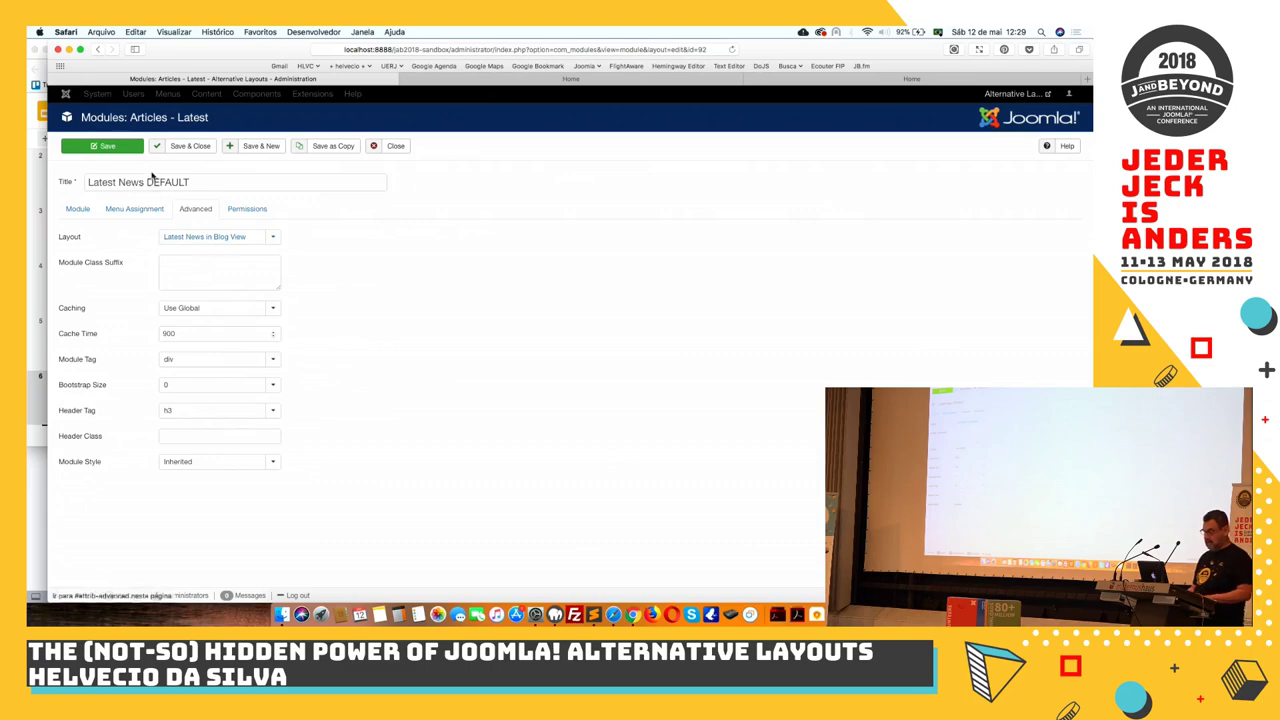
click(203, 146)
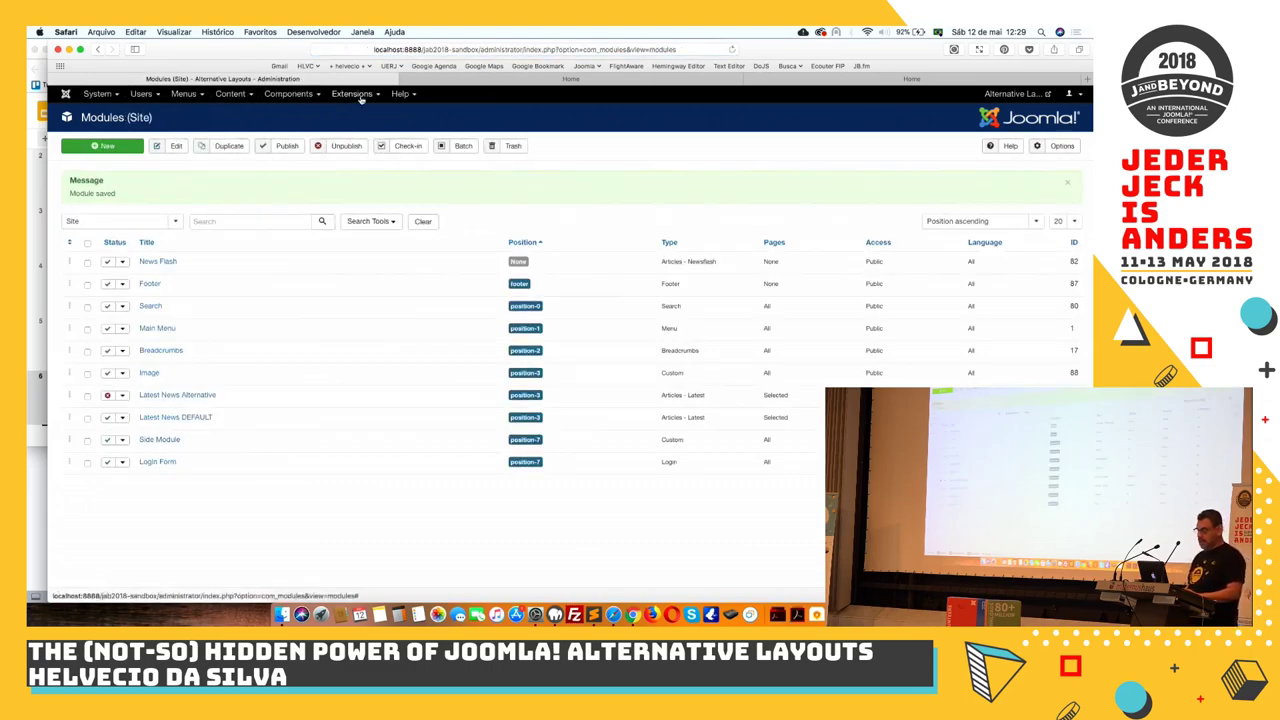
Open Protostar Details and Files from Templates and load /css/template.css in the editor
click(352, 94)
mouse_move(352, 176)
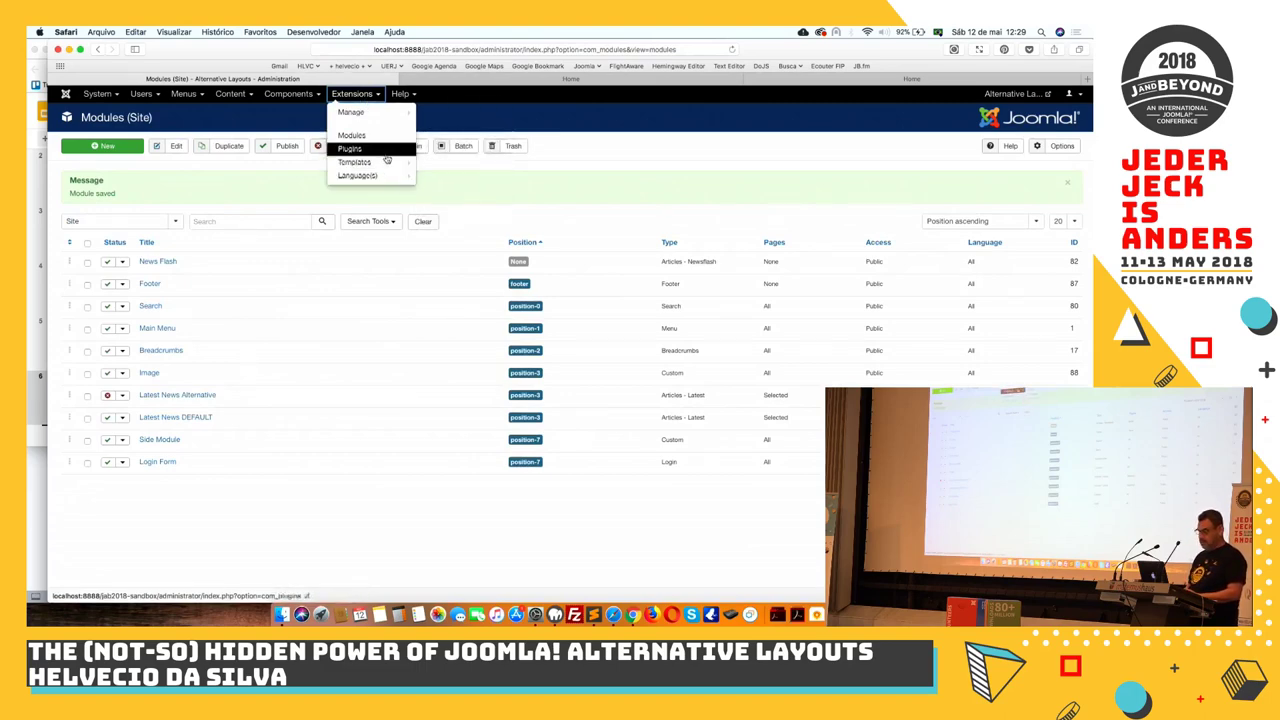
click(432, 176)
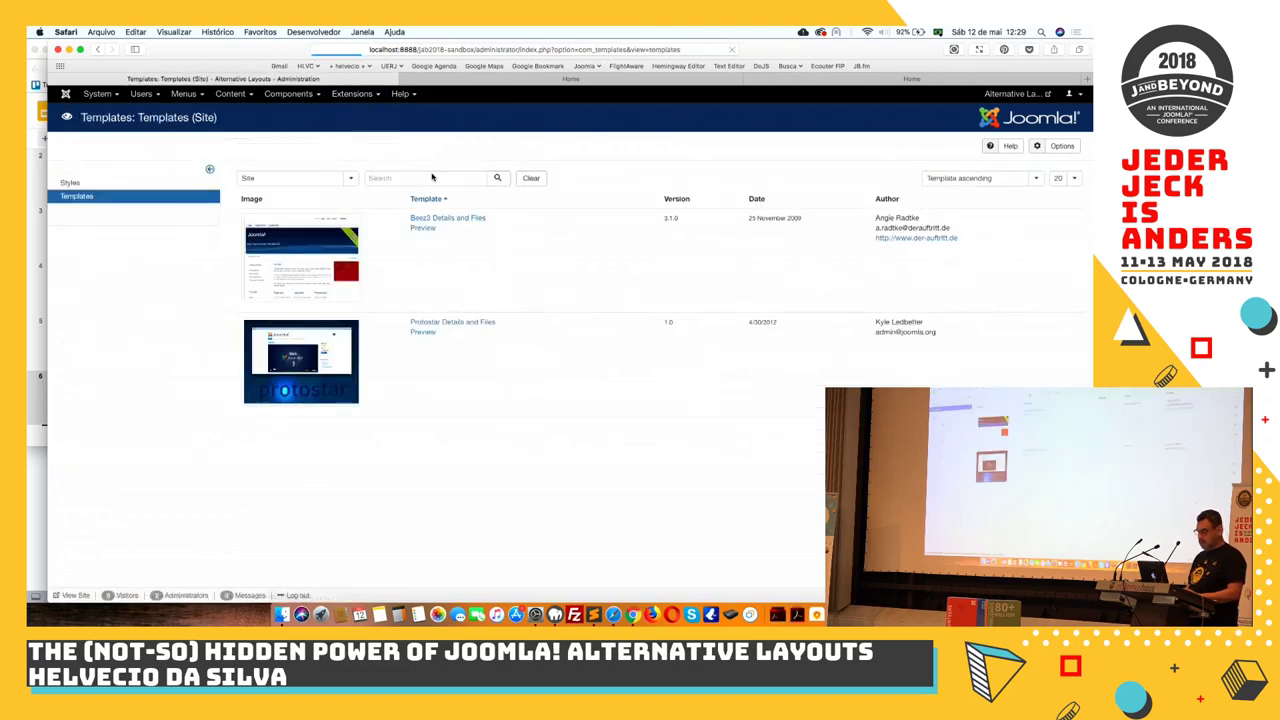
click(451, 323)
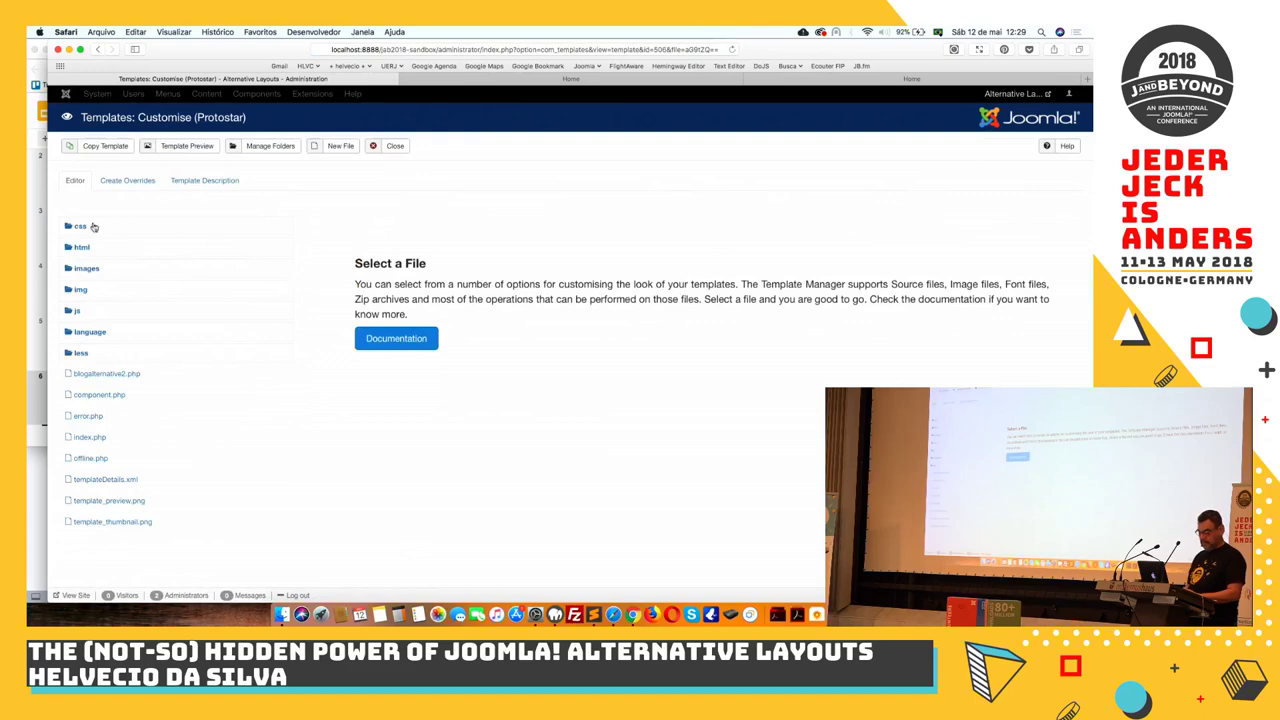
click(94, 227)
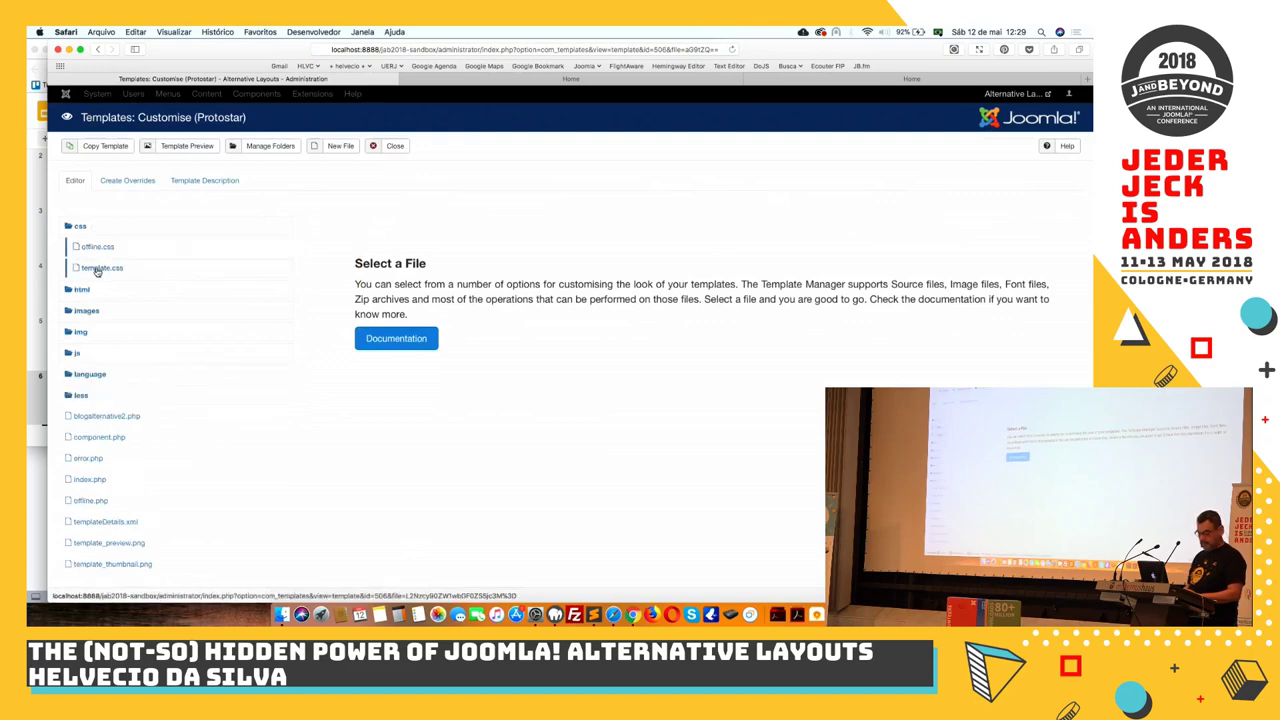
click(97, 268)
Delete the /* on line 7761 and the */ on line 7797 around the Latest News block, then save
scroll(550, 354, down, 5)
scroll(550, 354, down, 20)
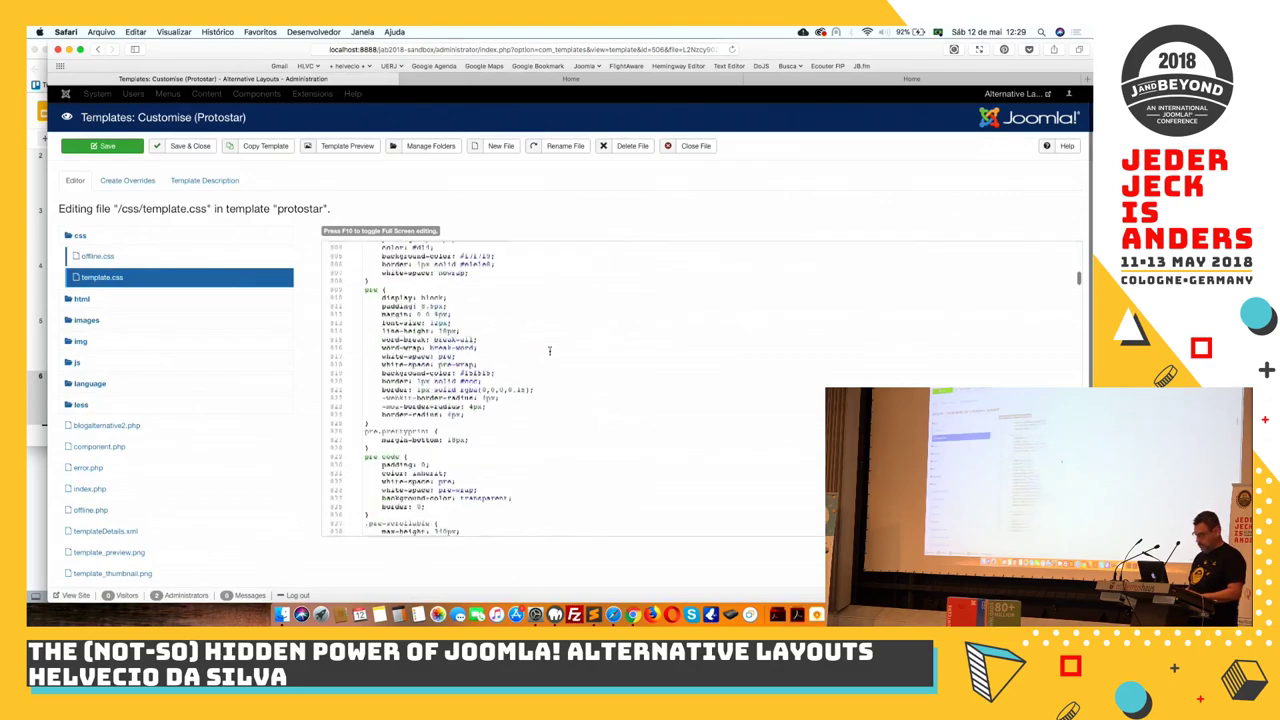
scroll(549, 350, up, 10)
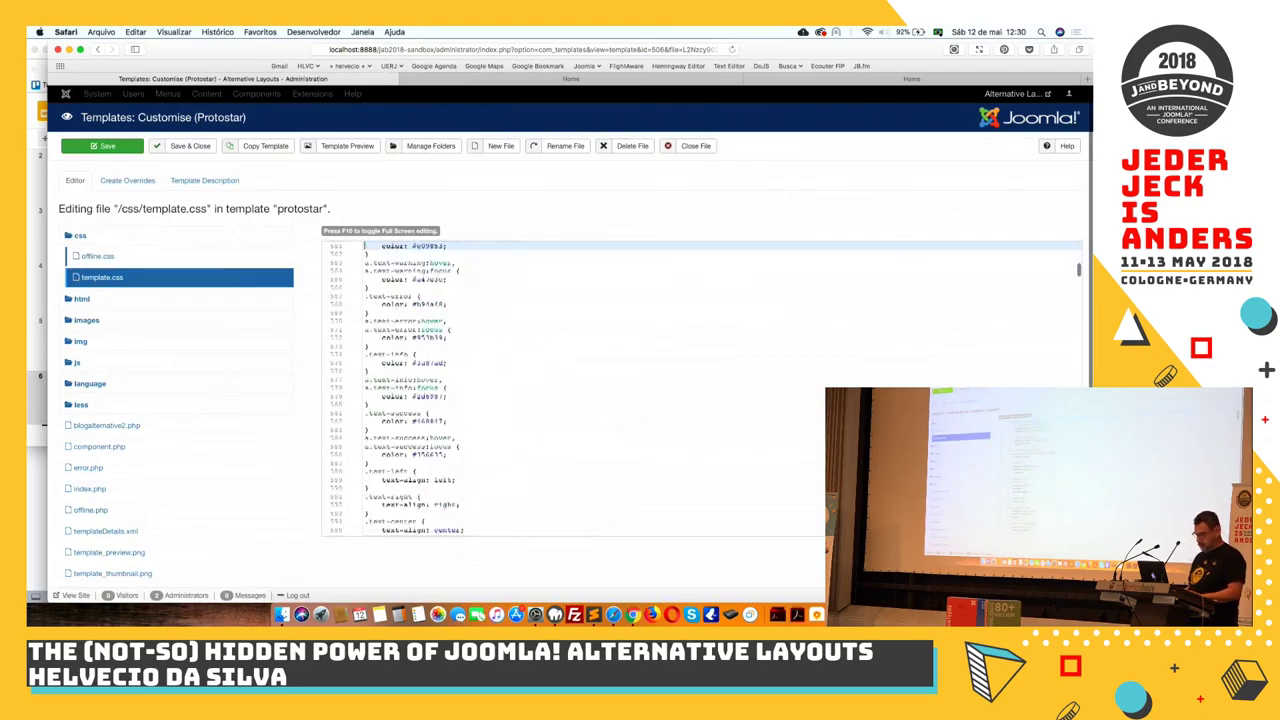
scroll(700, 390, down, 15)
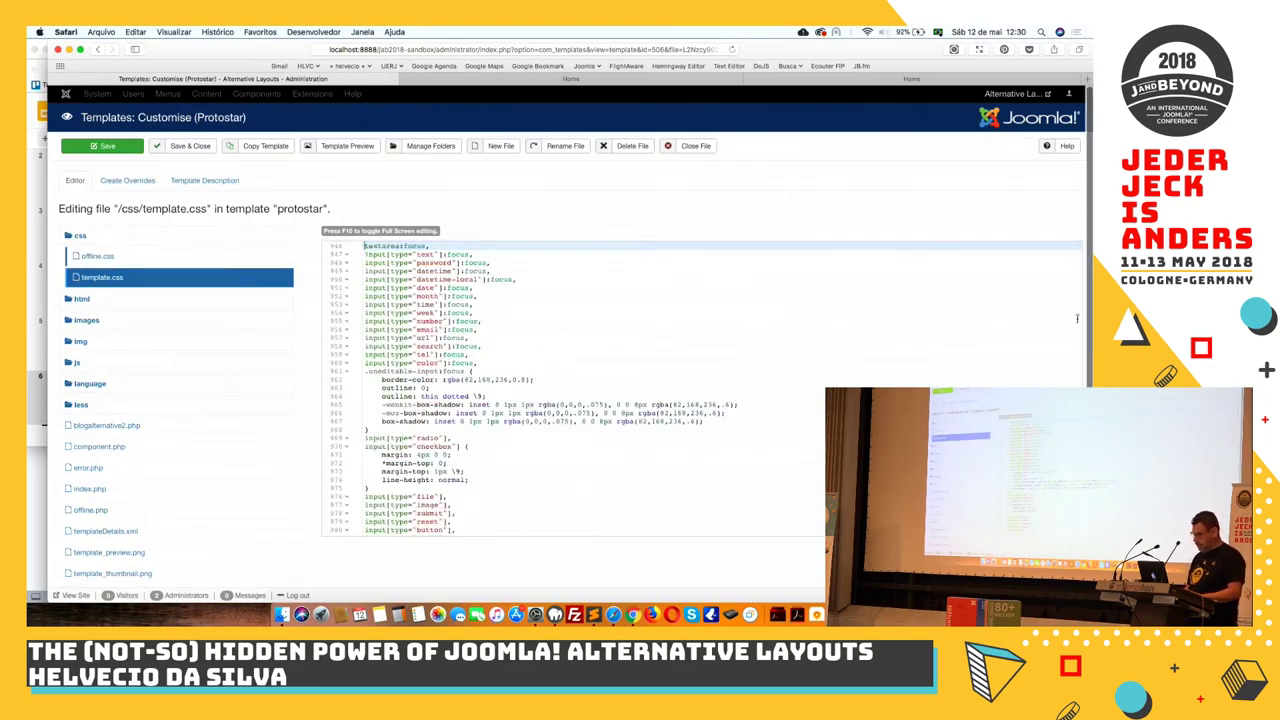
scroll(1050, 301, down, 3)
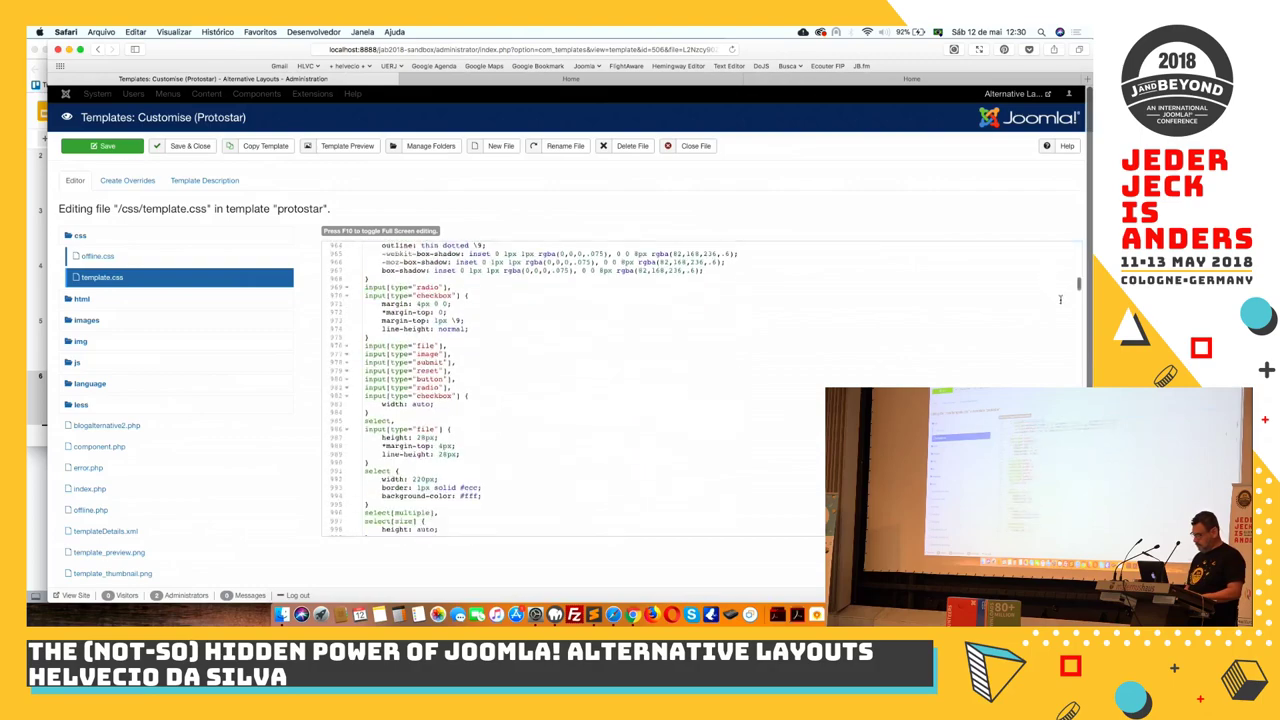
drag(1078, 284, 1078, 530)
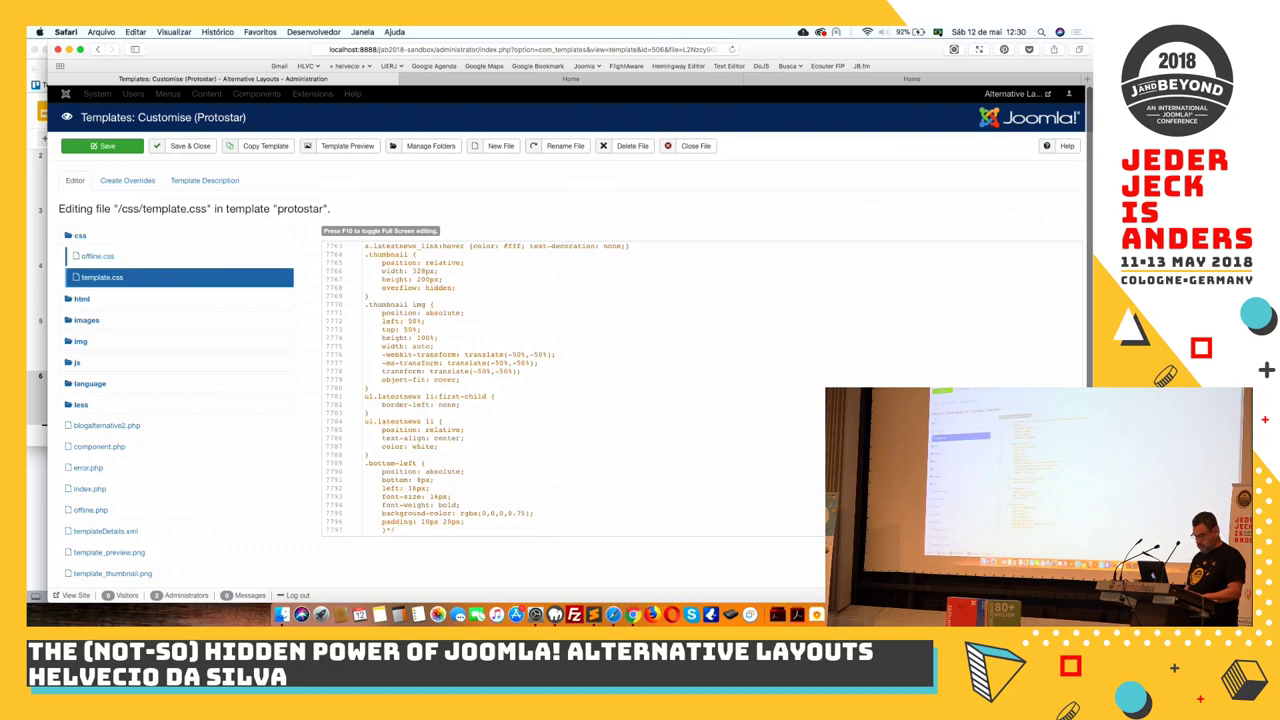
scroll(700, 390, up, 2)
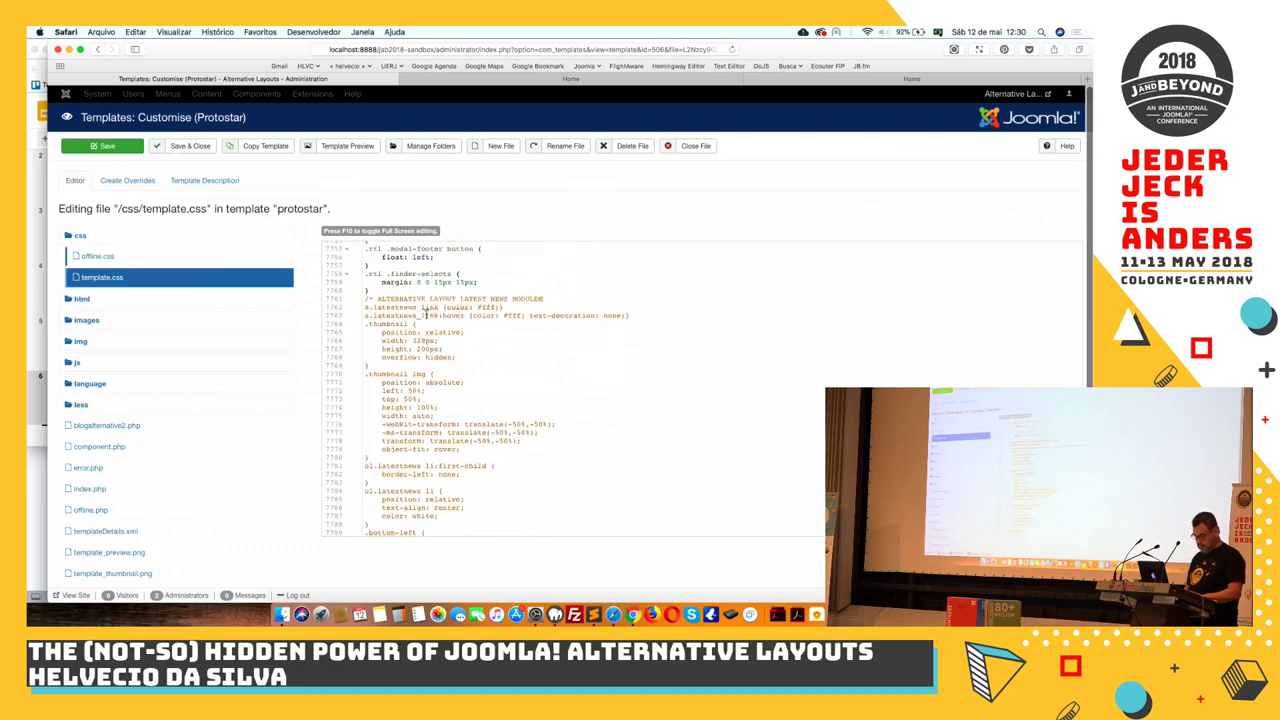
click(377, 298)
key(BackSpace)
key(BackSpace)
key(BackSpace)
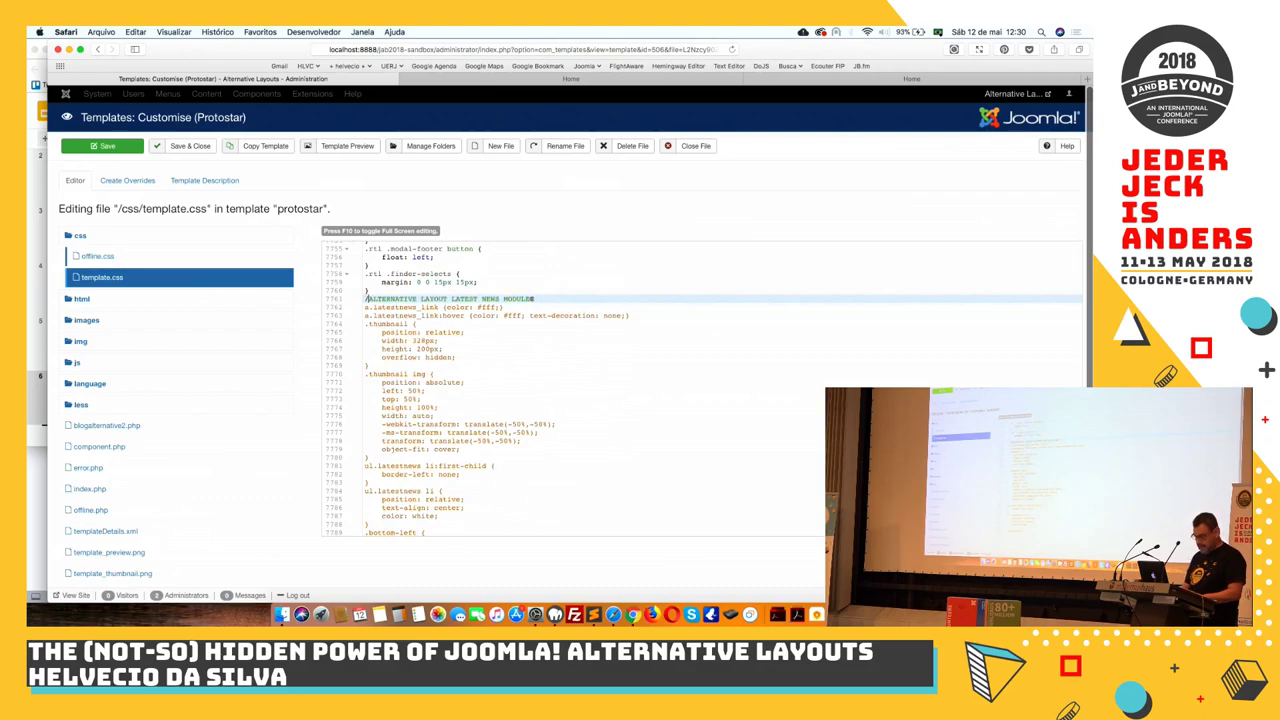
scroll(450, 440, down, 3)
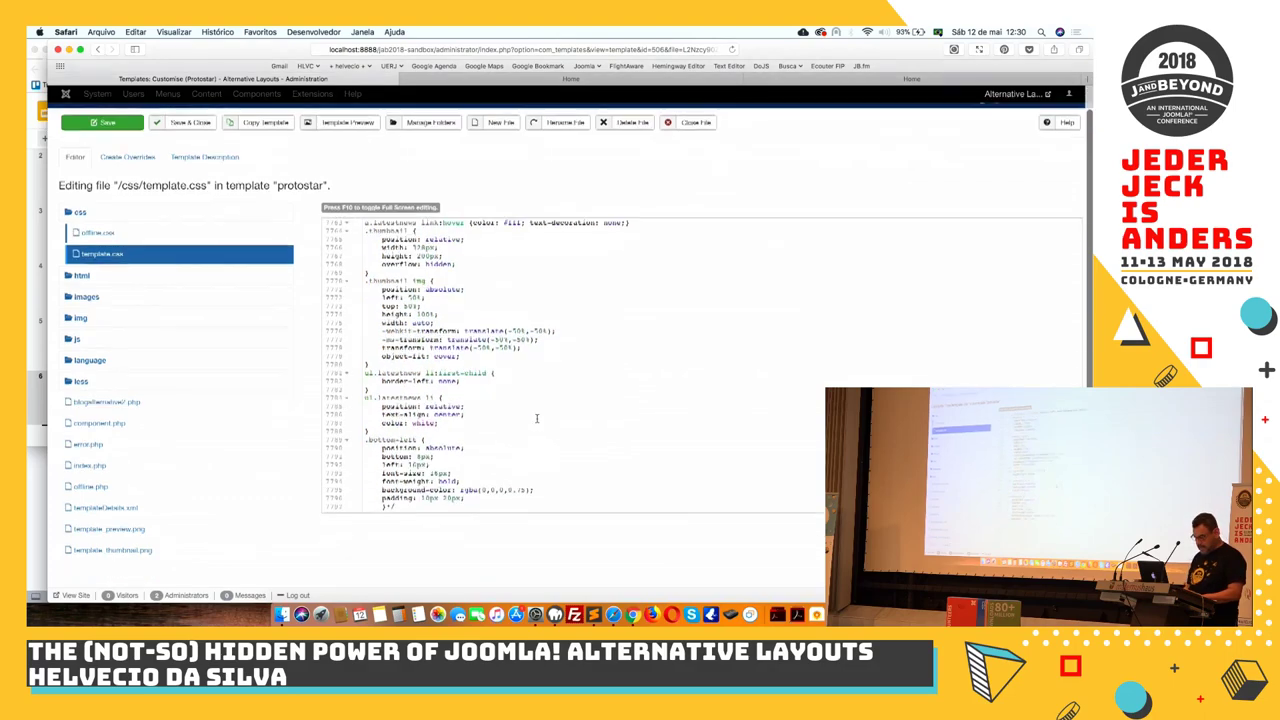
click(415, 510)
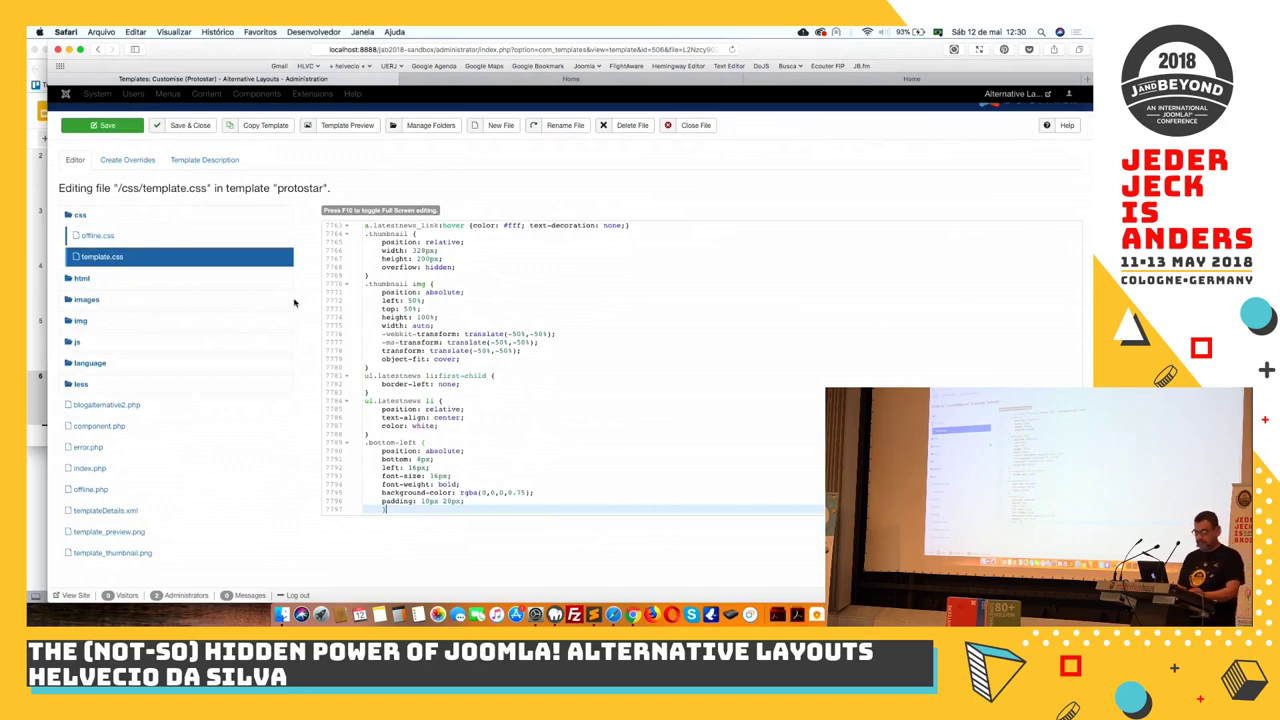
click(124, 130)
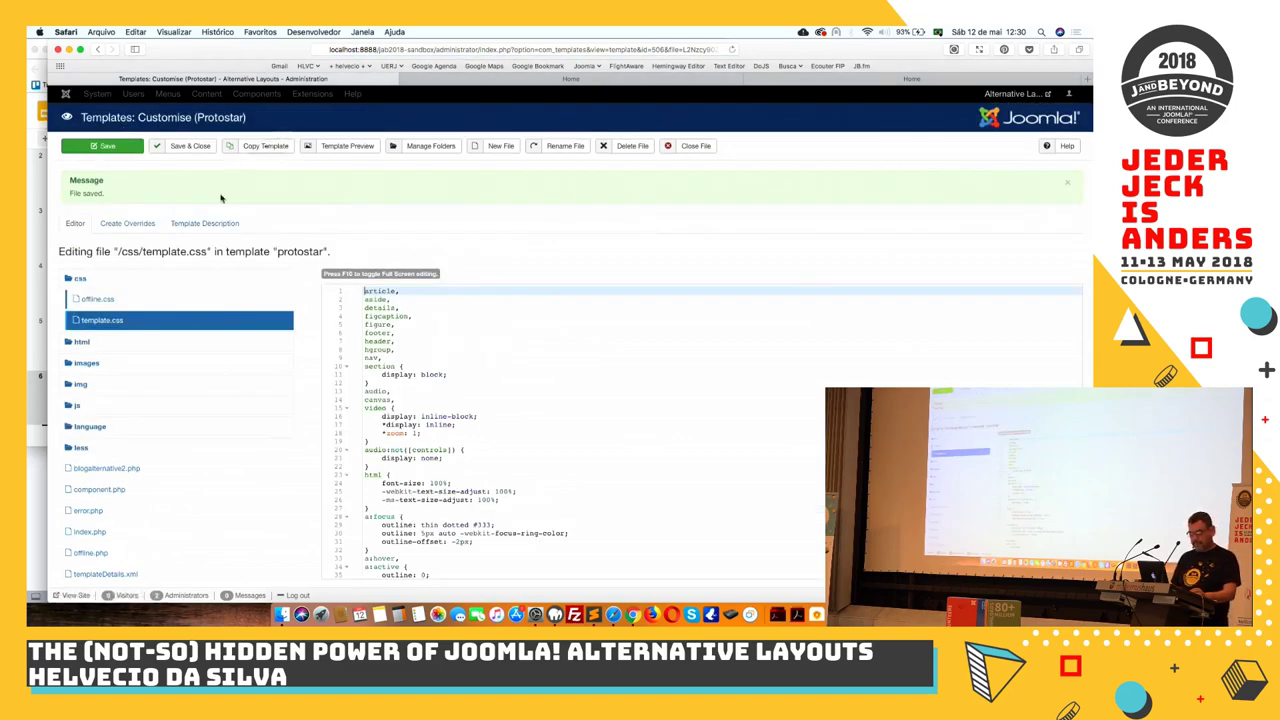
Close template.css and the Protostar editor, then review Latest News DEFAULT without changing it
click(687, 148)
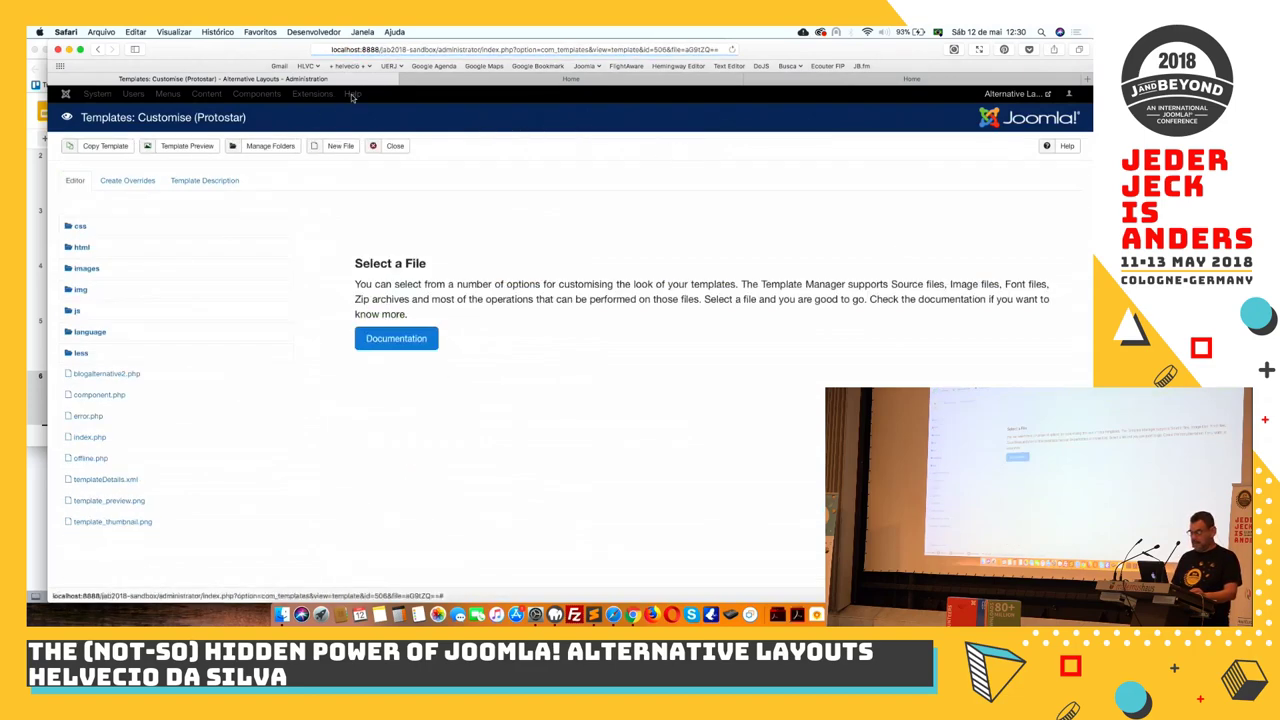
click(393, 145)
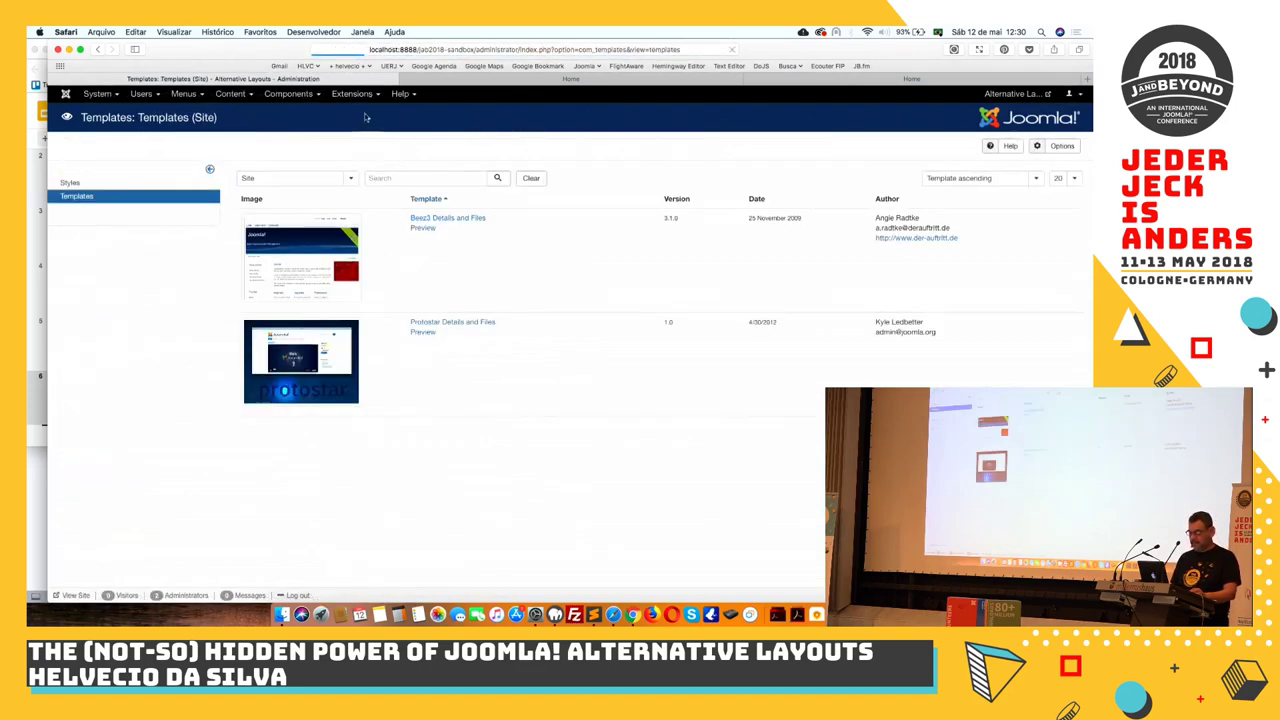
click(361, 94)
click(360, 136)
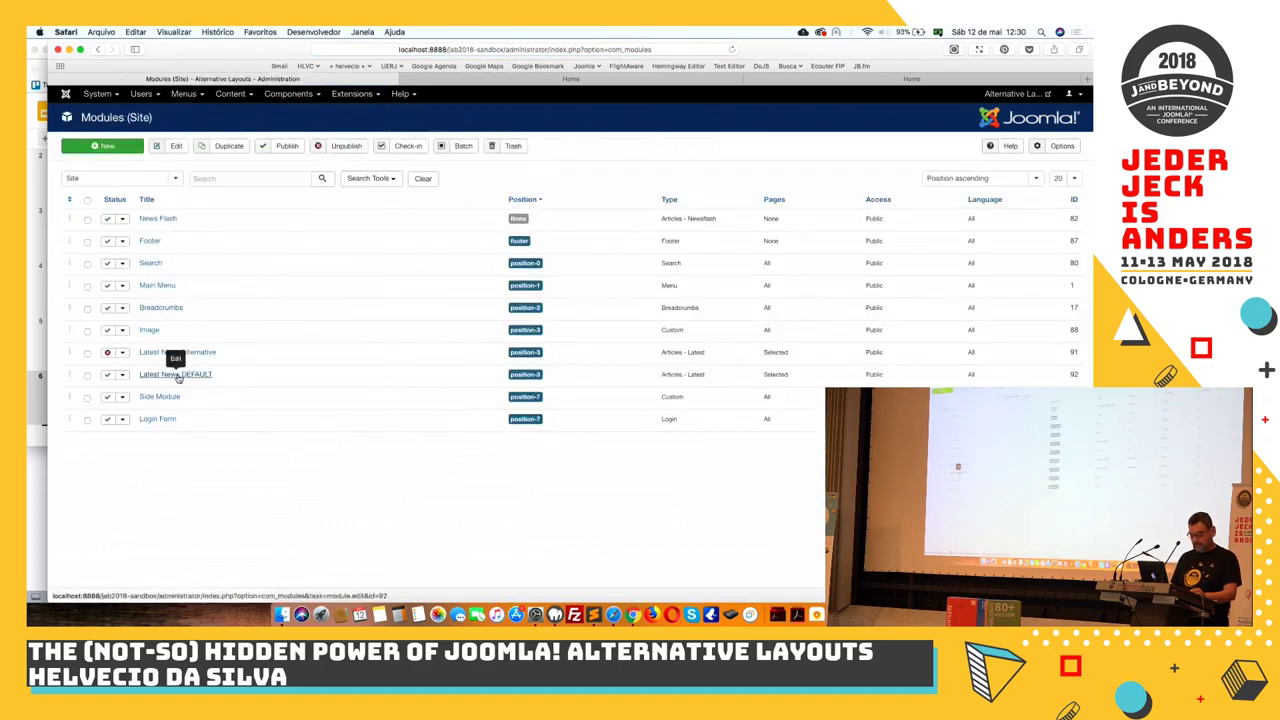
click(178, 375)
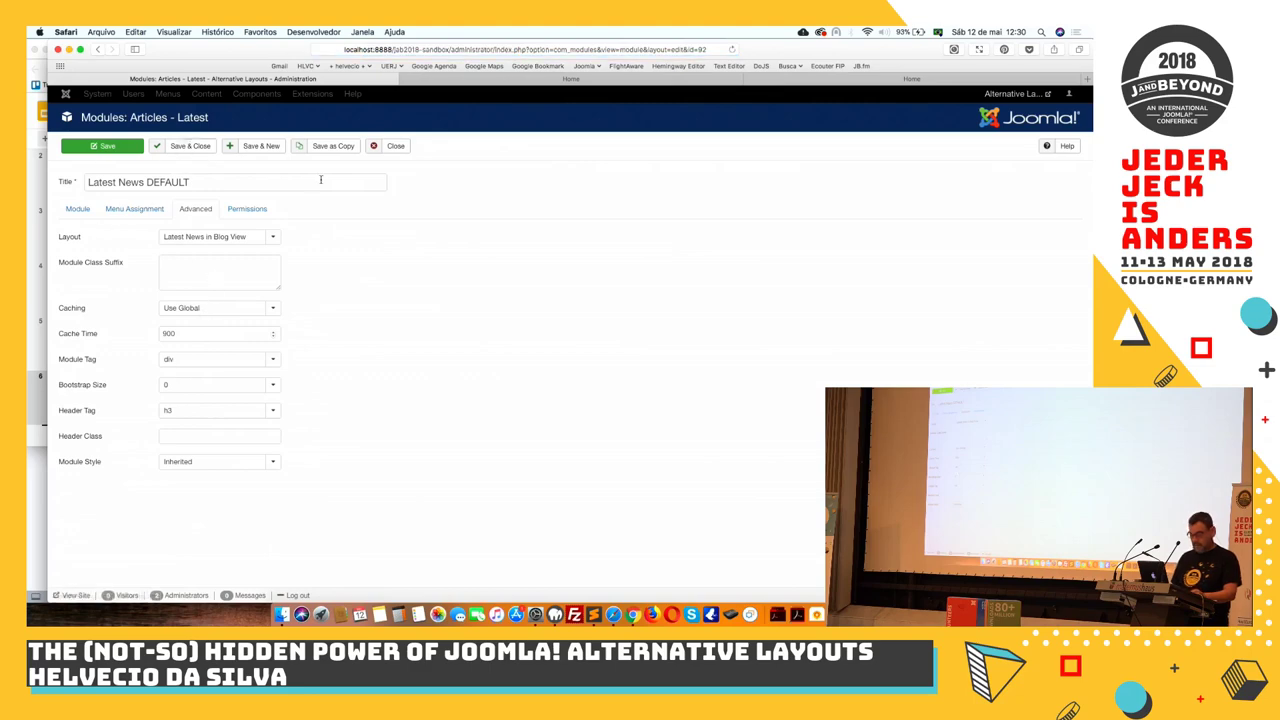
click(396, 148)
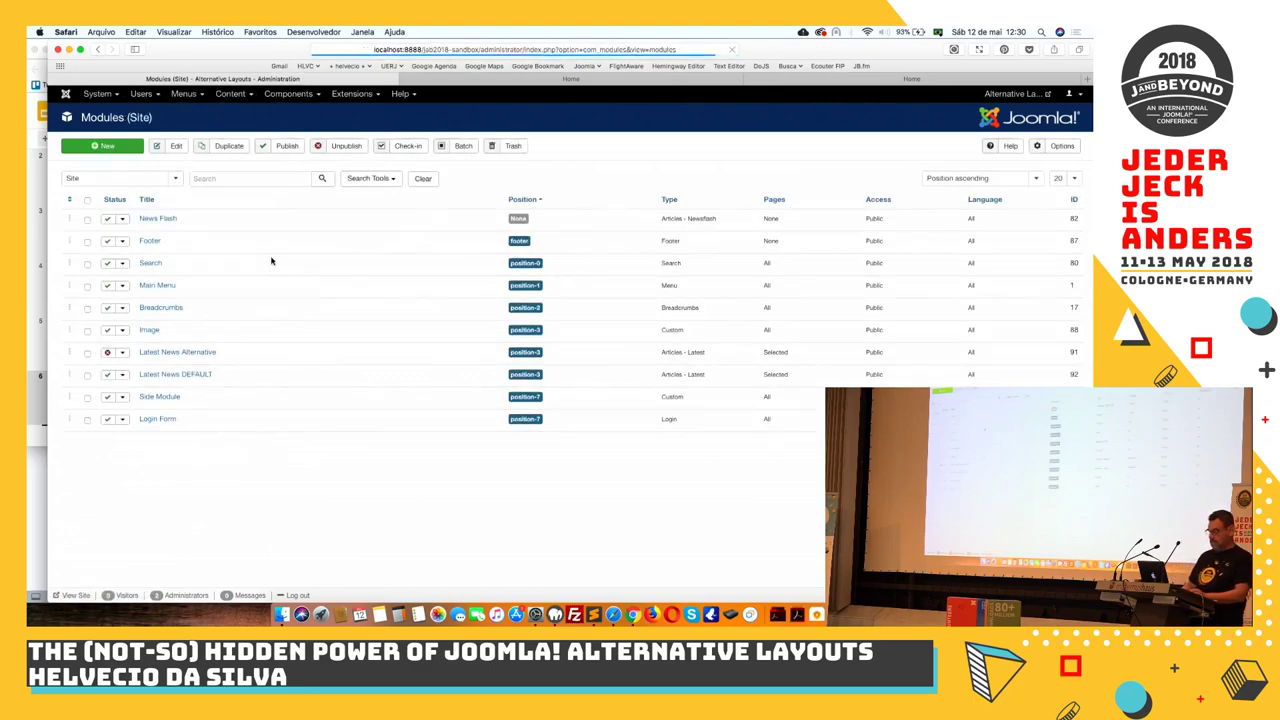
Check Latest News Alternative's assignments and layout, close it, and view the home page
click(189, 354)
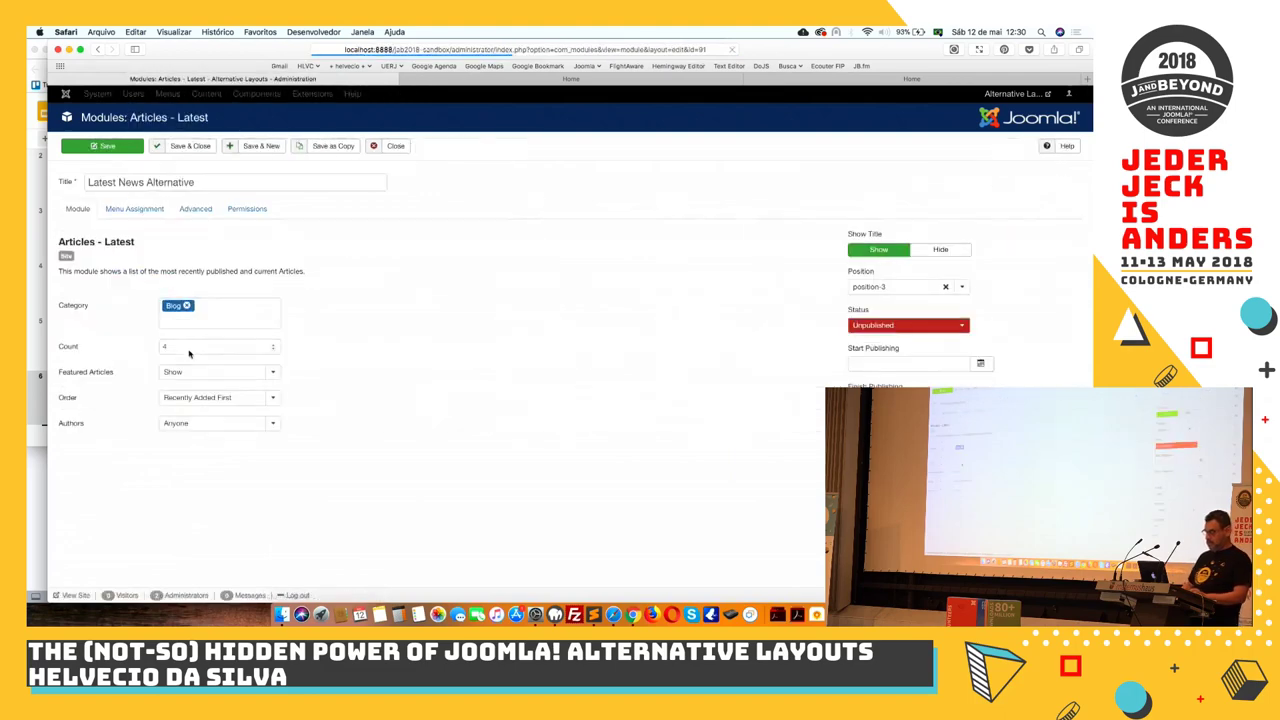
click(135, 212)
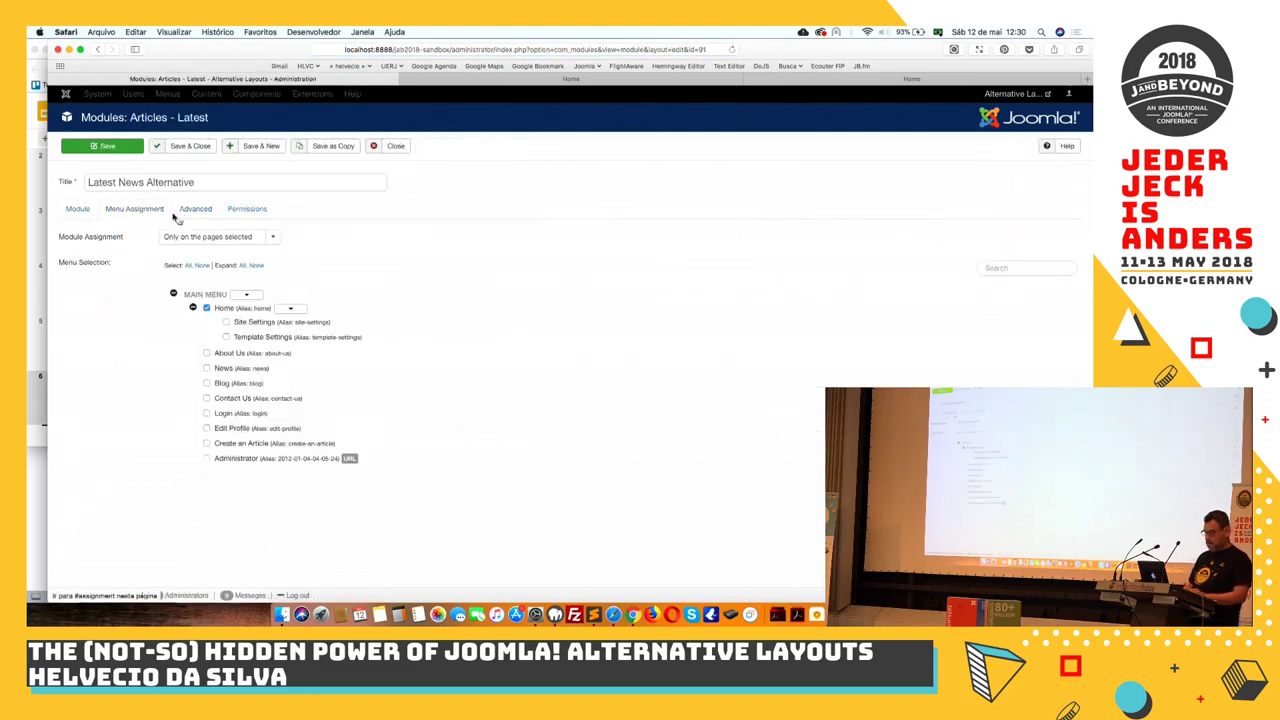
click(191, 212)
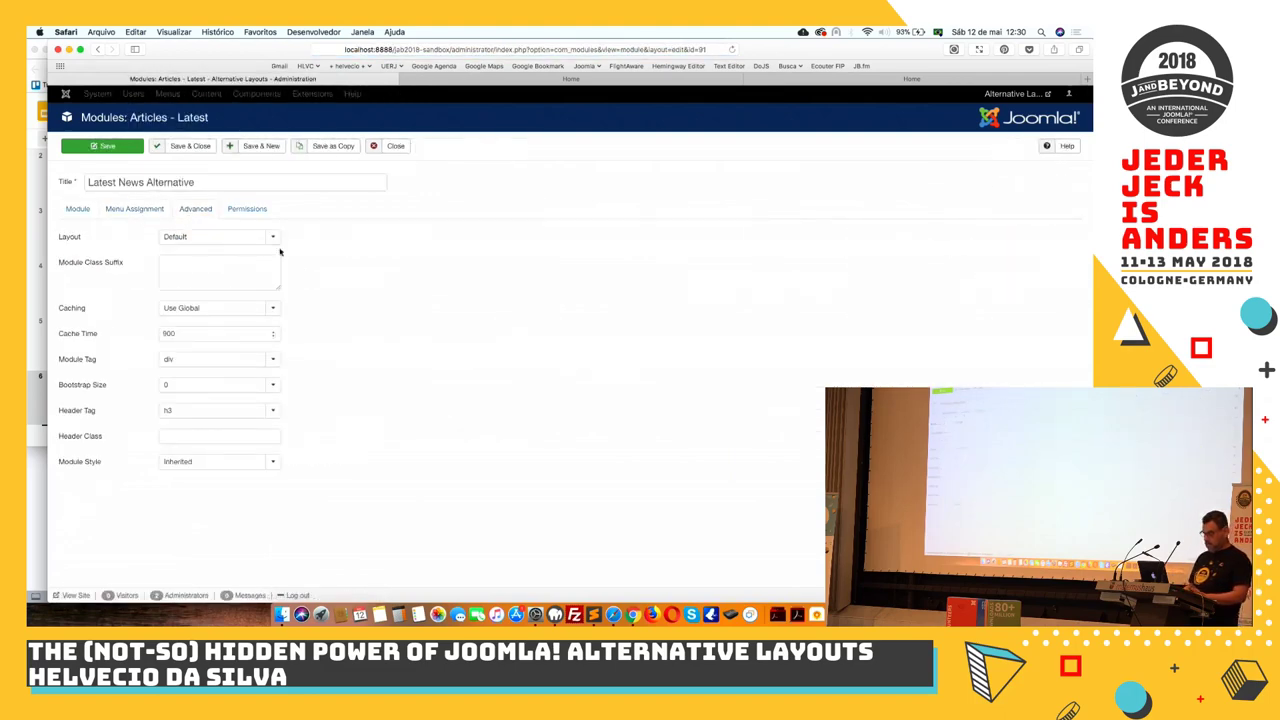
click(391, 152)
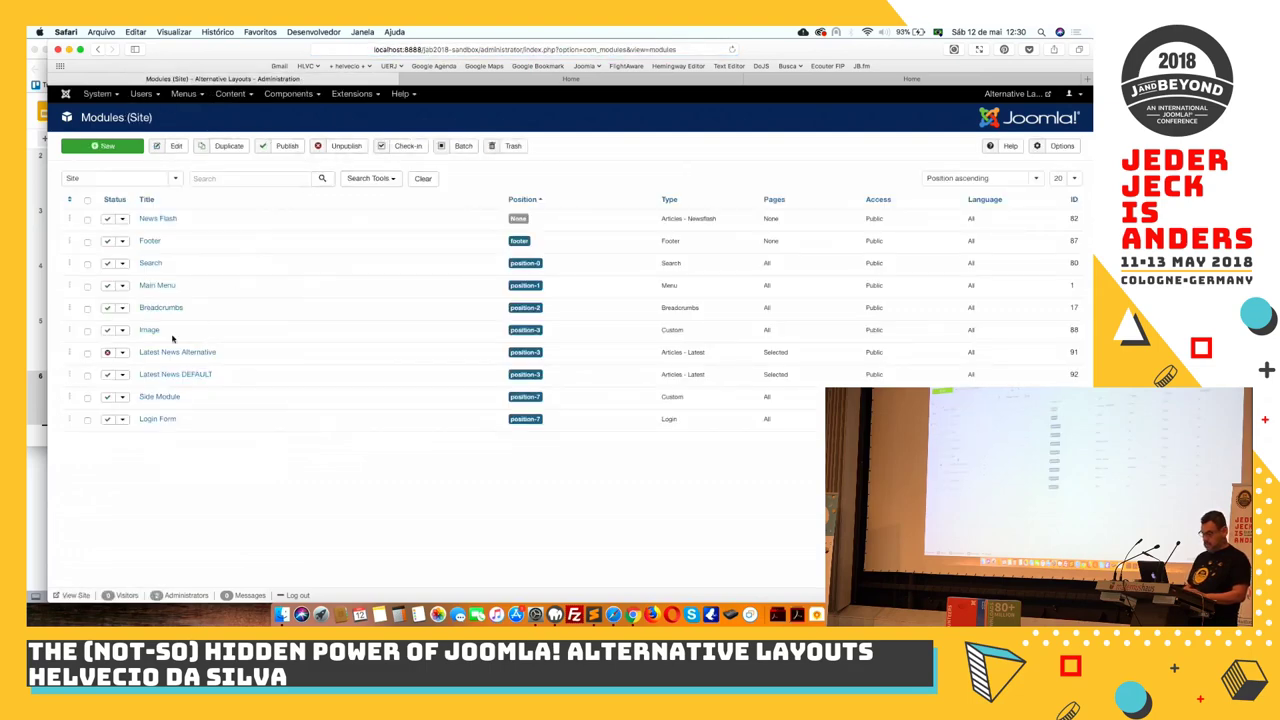
click(520, 82)
Reload the home page to inspect it, then recheck the Latest News DEFAULT settings without changes
key(super+r)
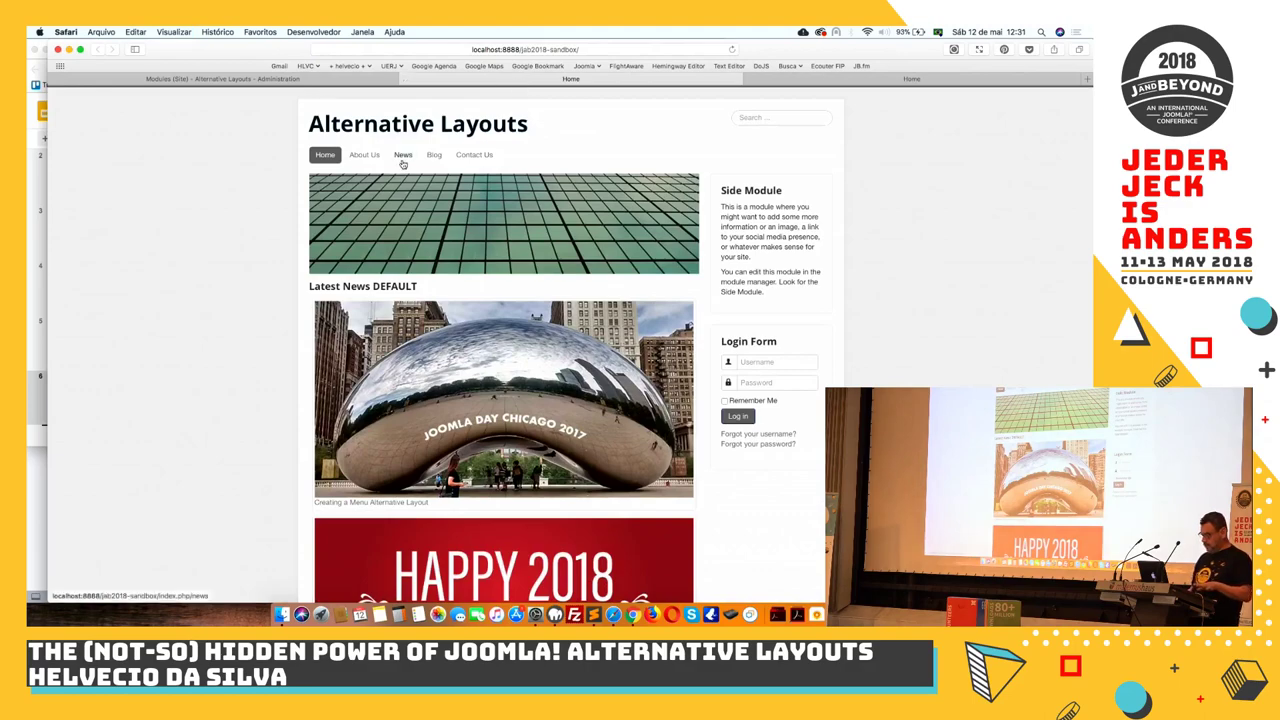
scroll(291, 262, down, 3)
scroll(291, 262, down, 10)
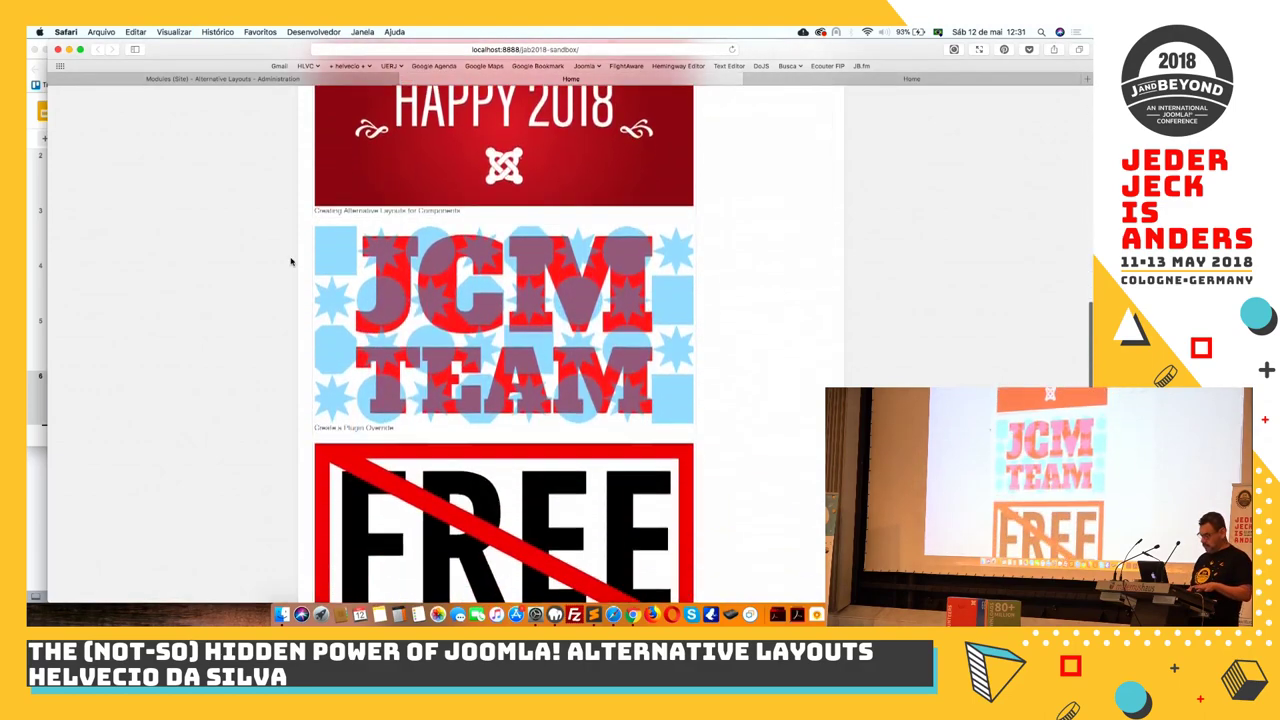
scroll(291, 262, up, 10)
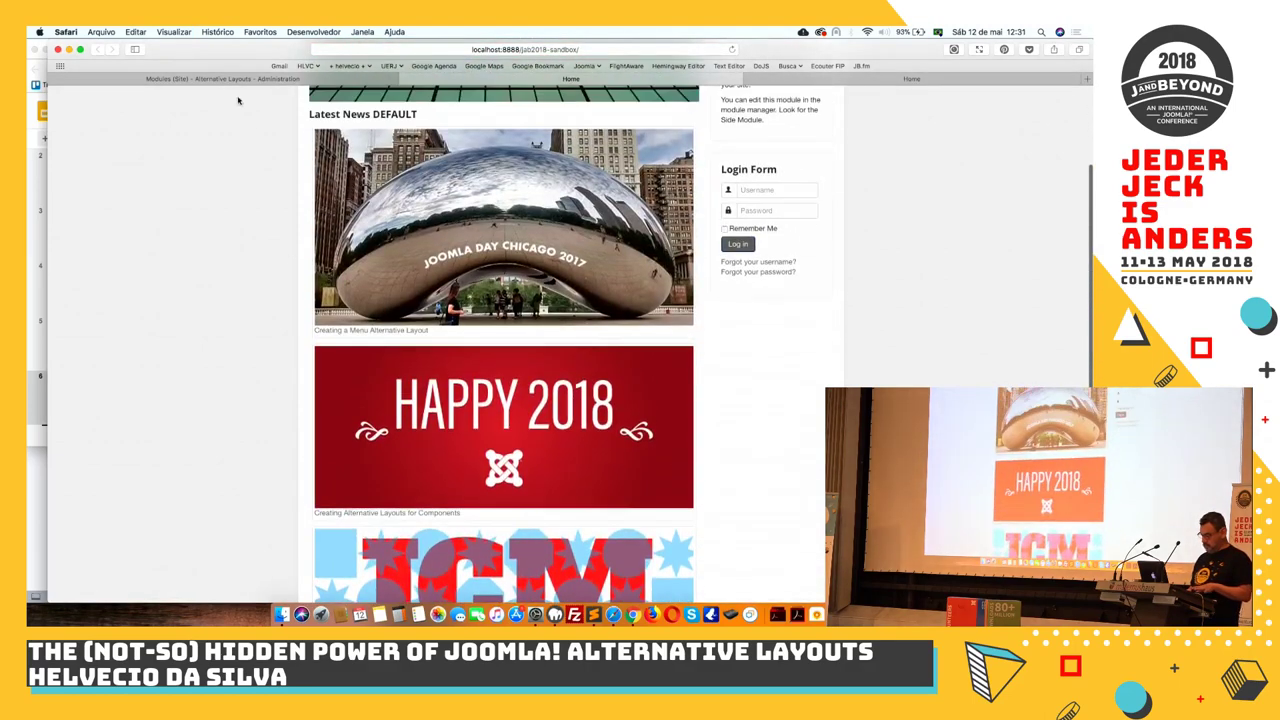
click(244, 81)
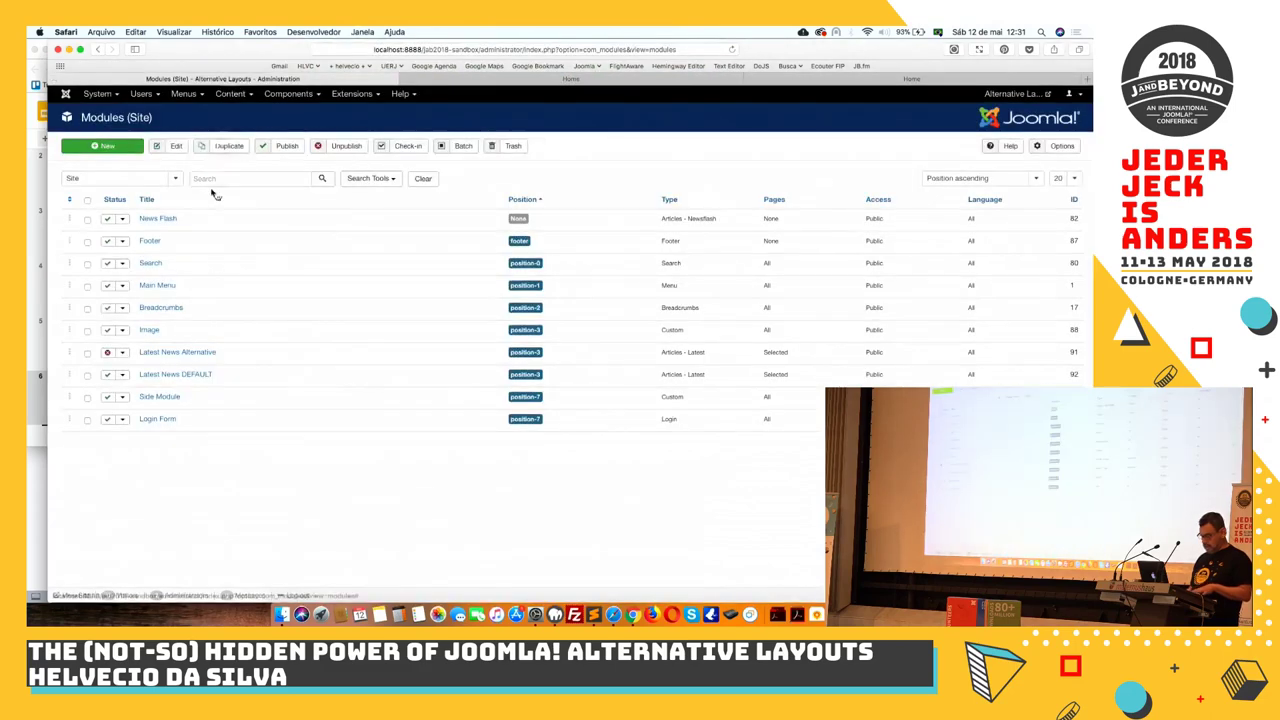
click(185, 374)
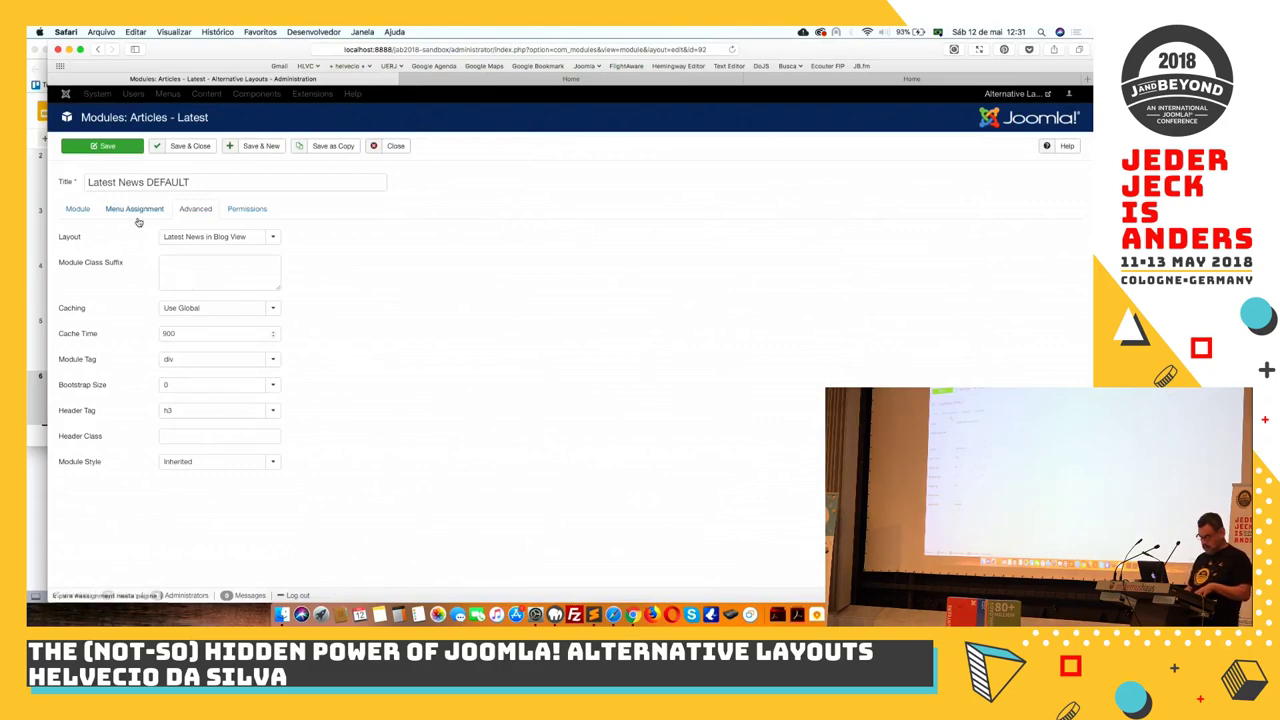
click(394, 147)
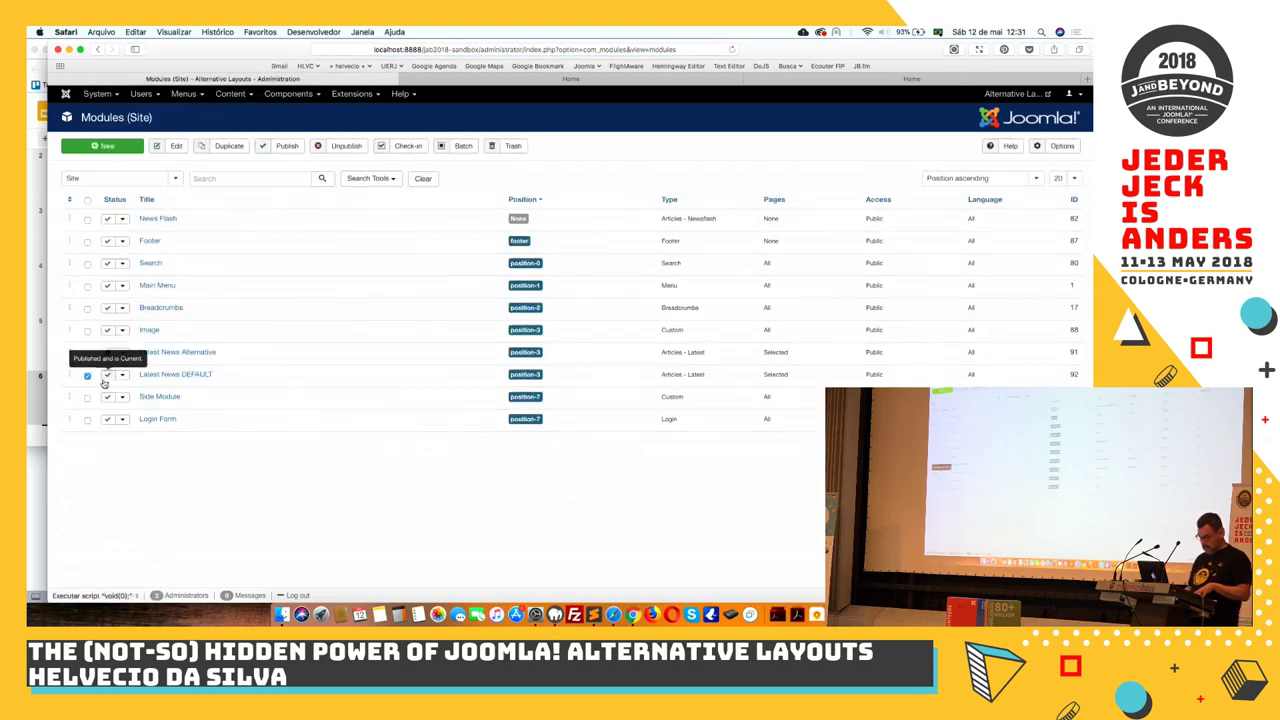
Unpublish Latest News DEFAULT, publish Latest News Alternative, and reload the home page to see the swap
click(108, 377)
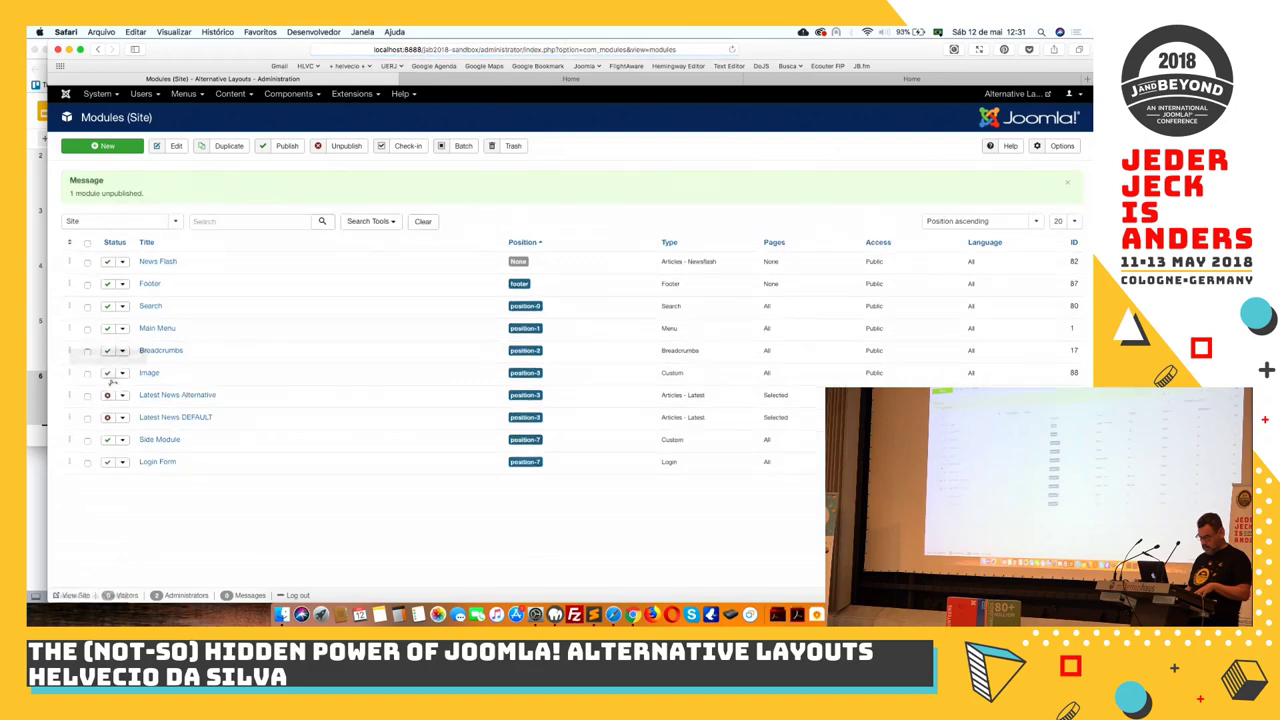
click(108, 396)
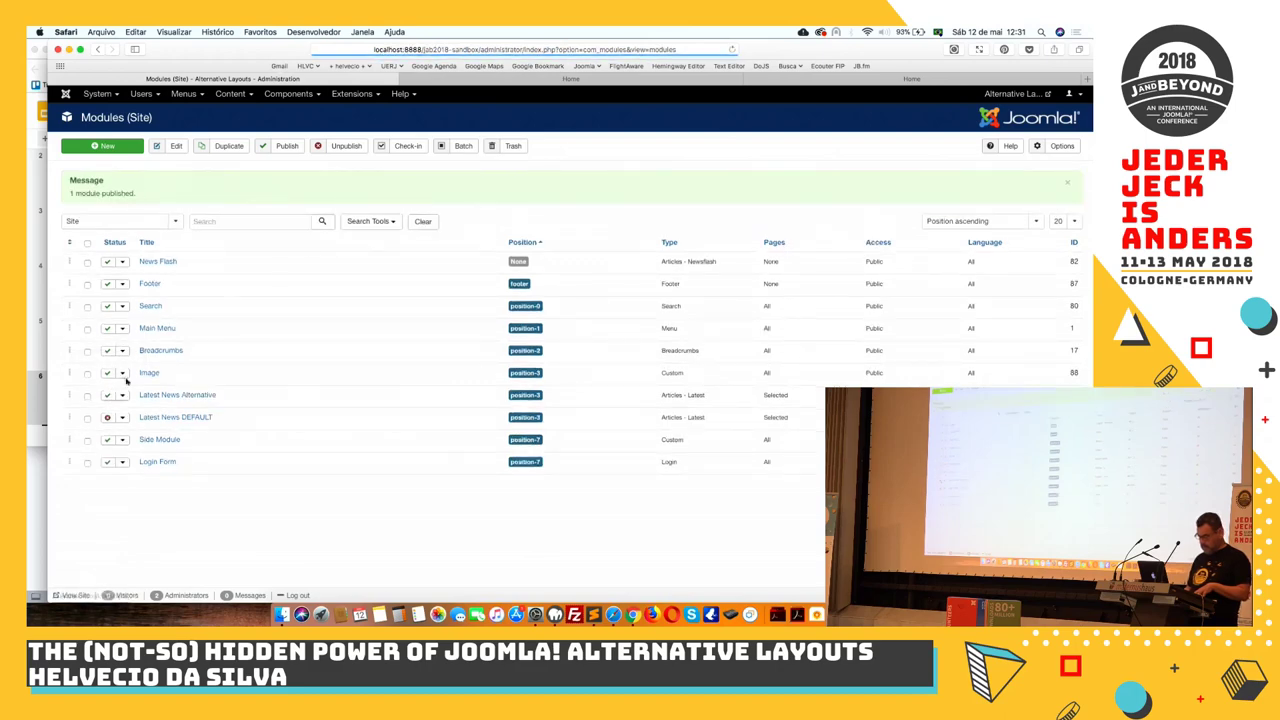
click(486, 79)
key(super+r)
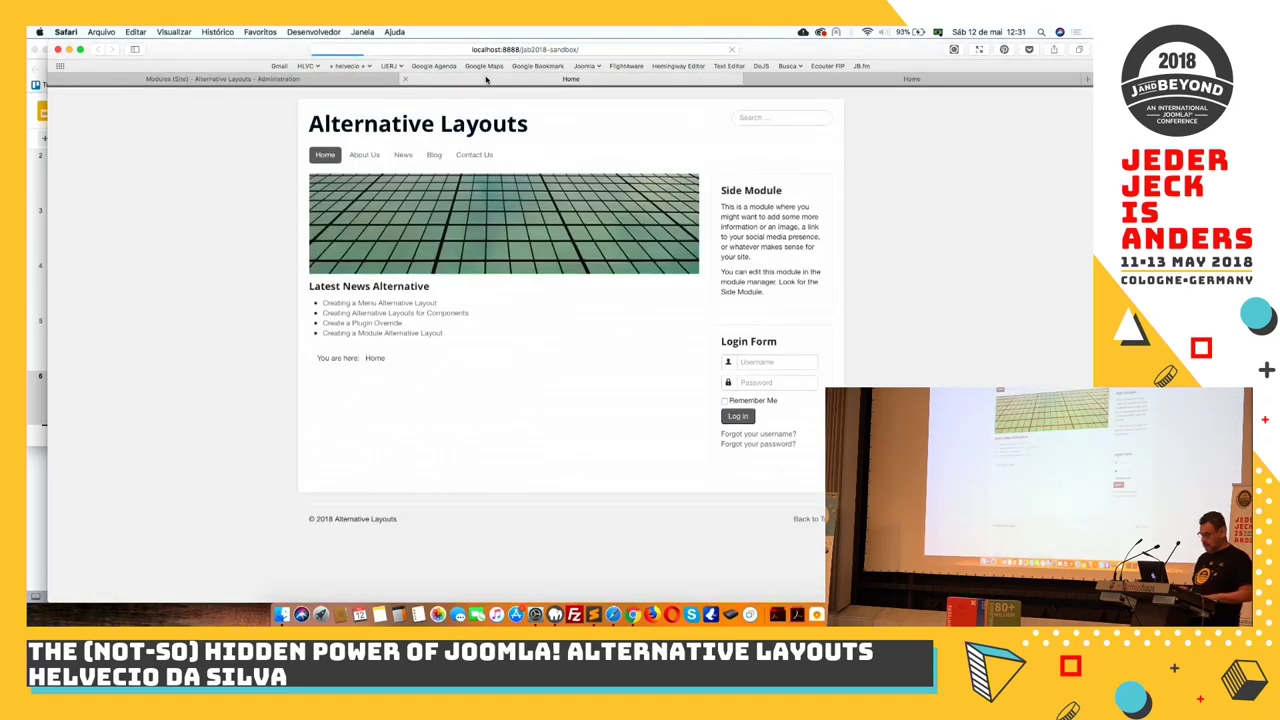
Set Latest News Alternative's layout to 'Latest News in Blog View' and save and close it
click(337, 81)
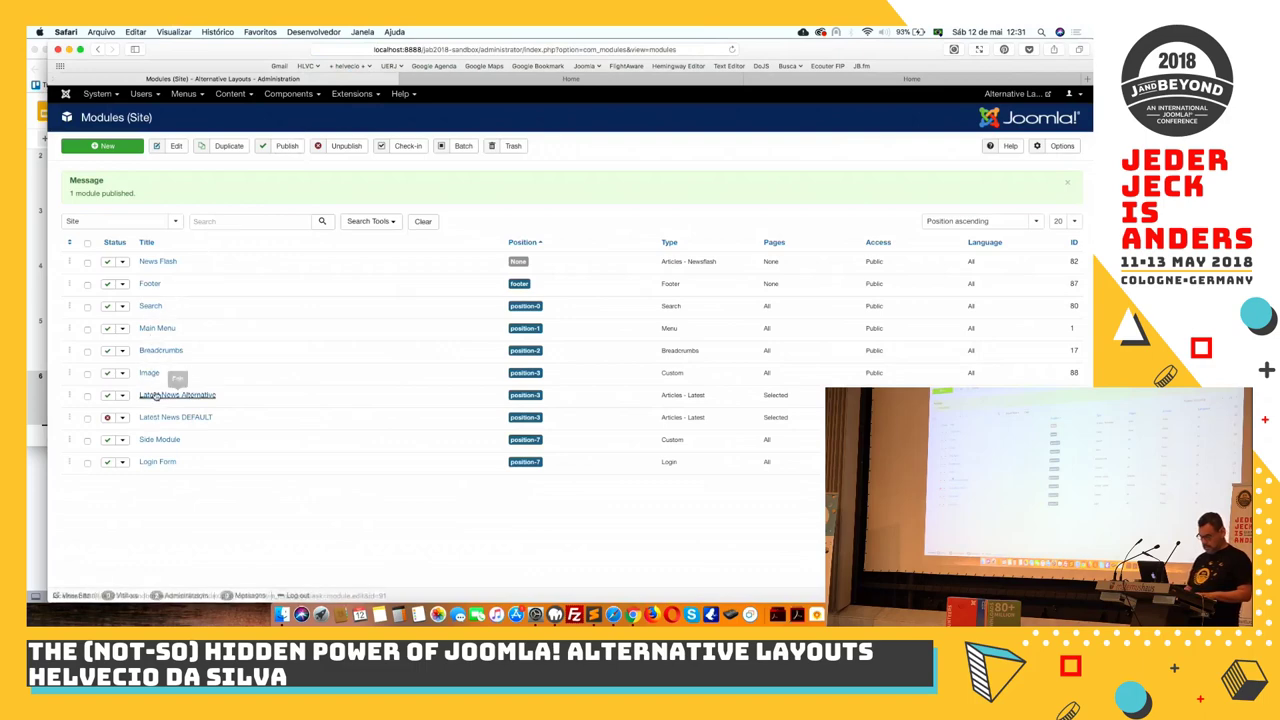
click(156, 400)
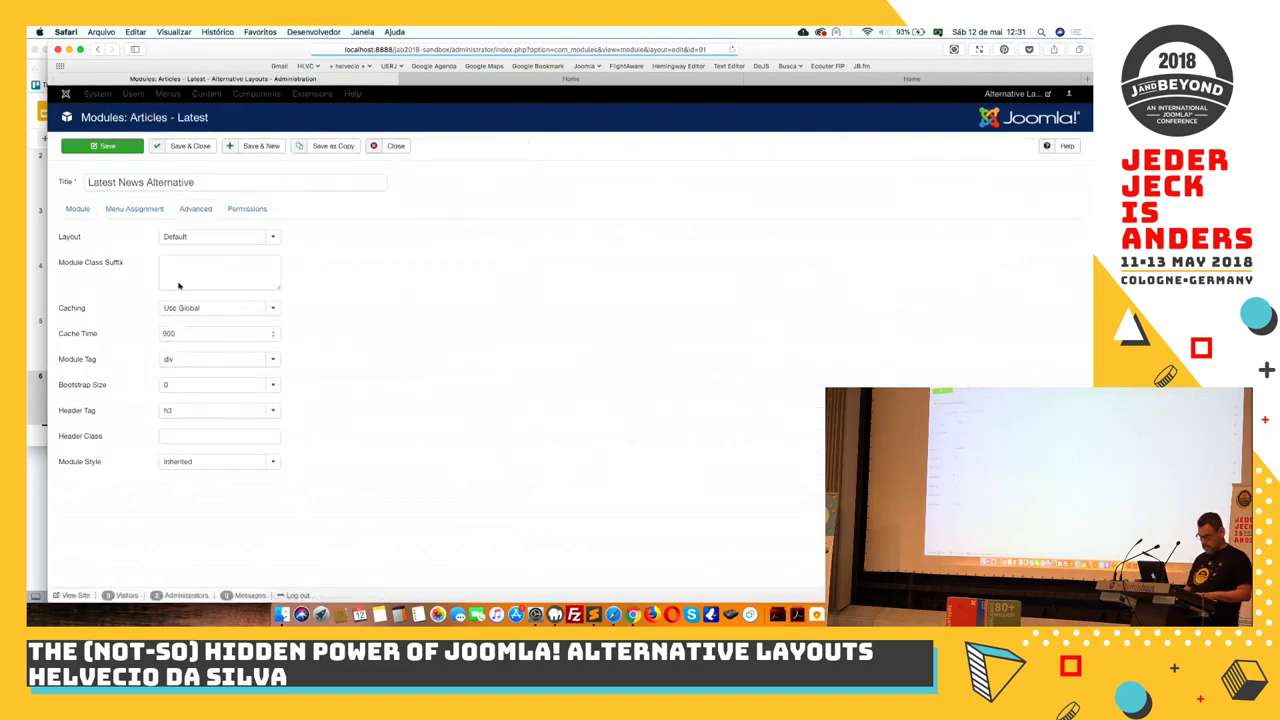
click(200, 237)
click(200, 289)
click(190, 147)
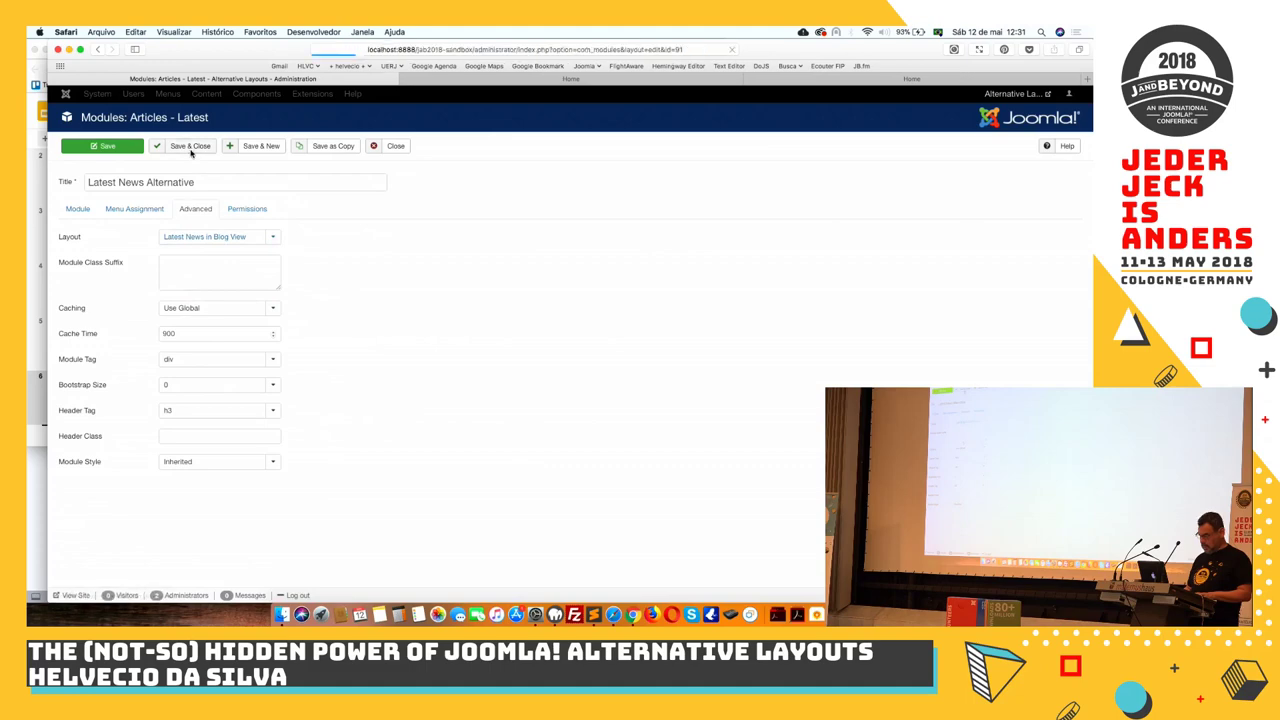
Reload the home page and narrow the window to check the large-image blog layout
click(463, 80)
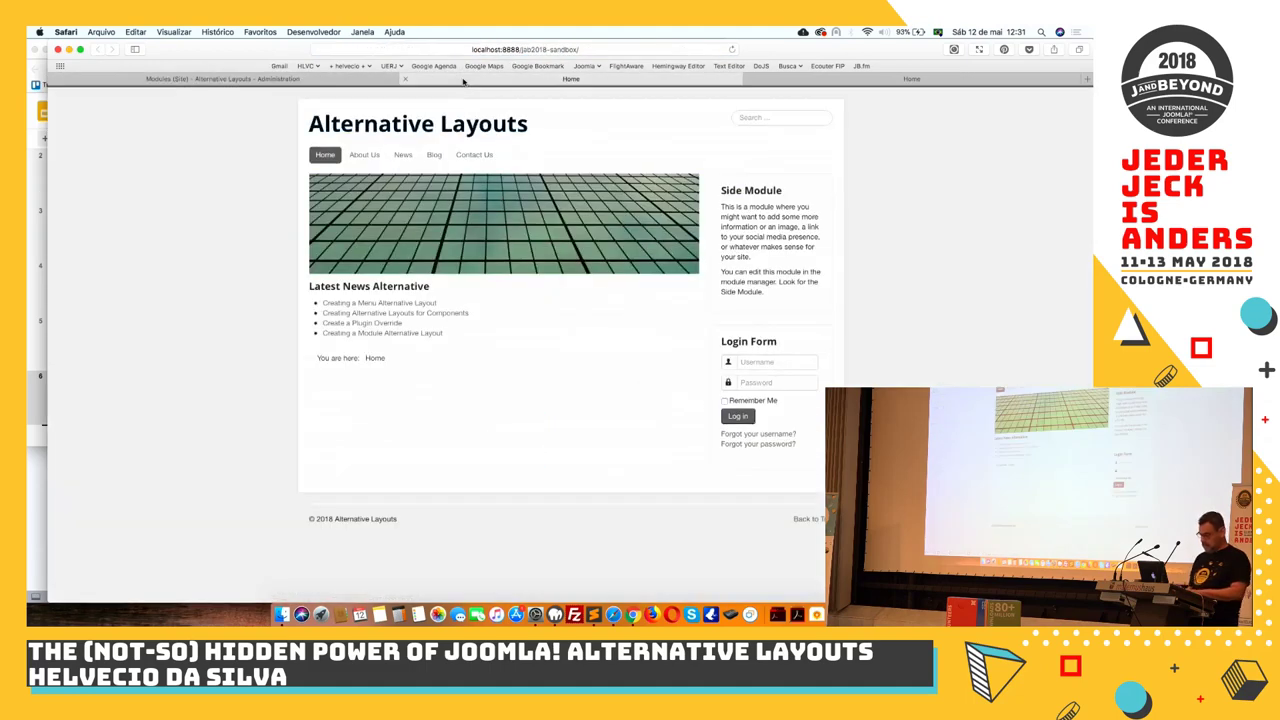
key(super+r)
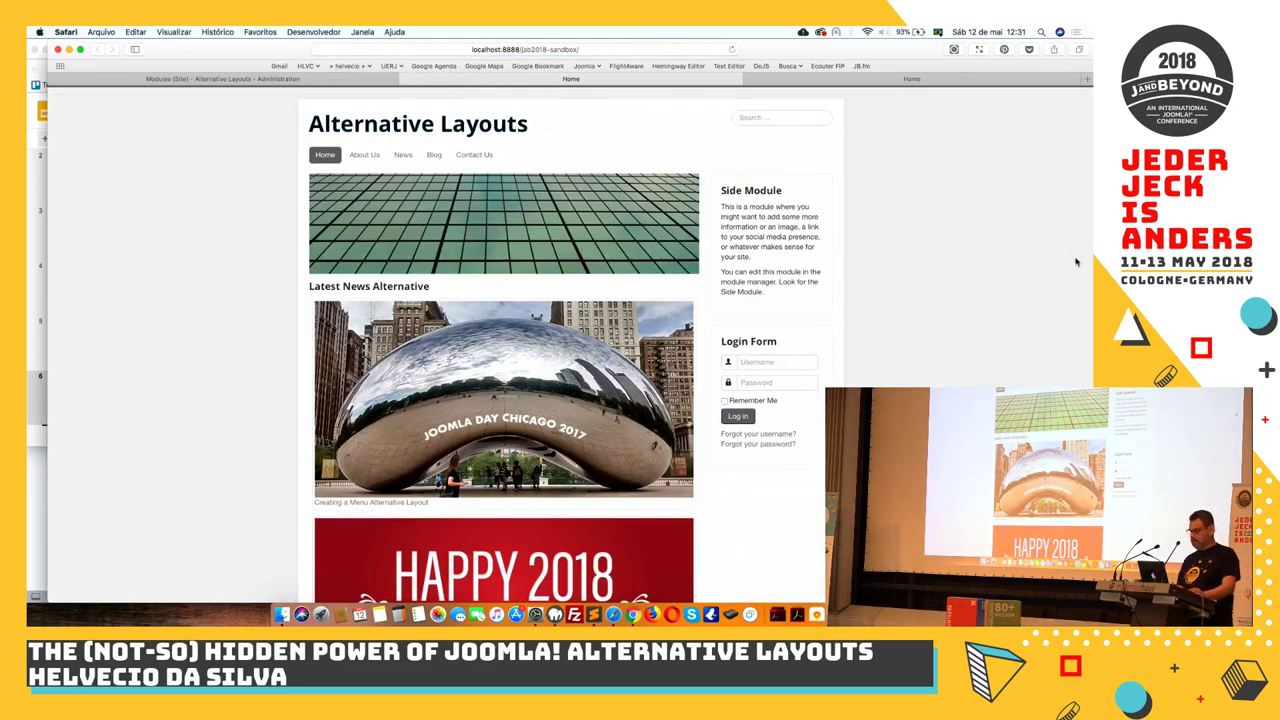
drag(1090, 277, 1092, 372)
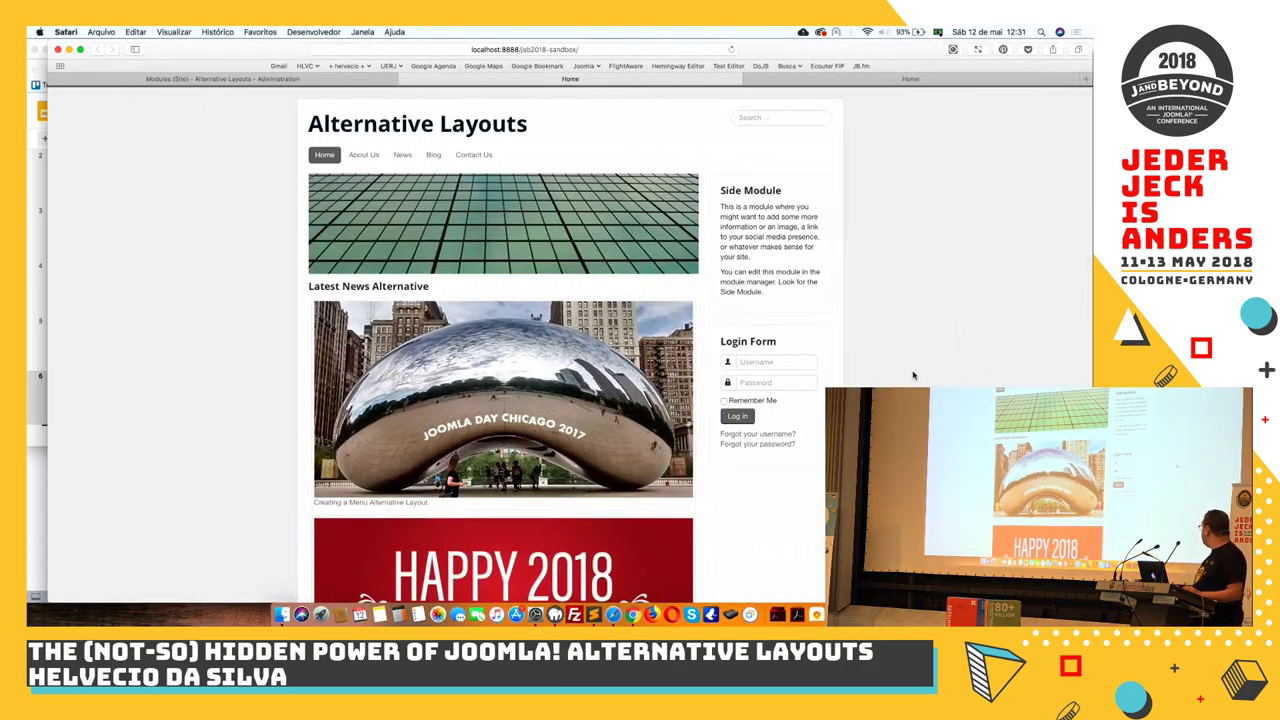
scroll(527, 375, down, 1)
scroll(527, 375, down, 10)
scroll(527, 375, up, 5)
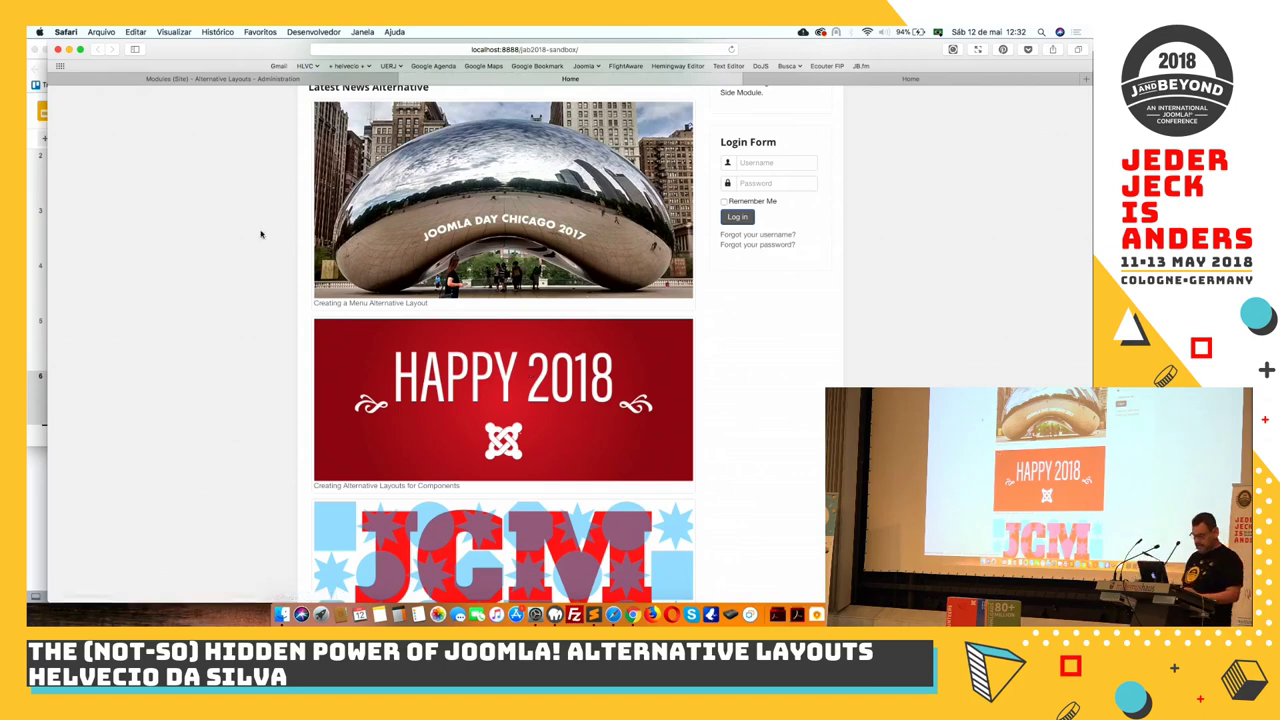
Reopen Protostar's css/template.css in the template file editor
click(245, 79)
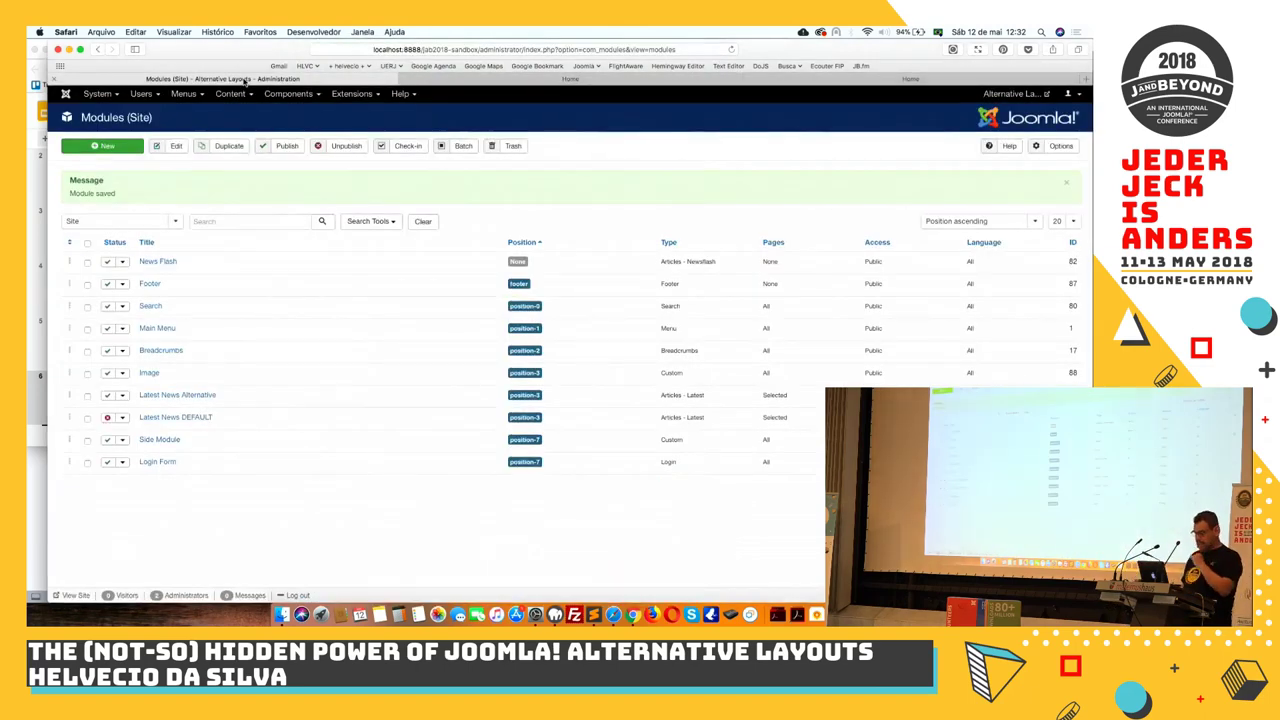
click(351, 94)
mouse_move(350, 165)
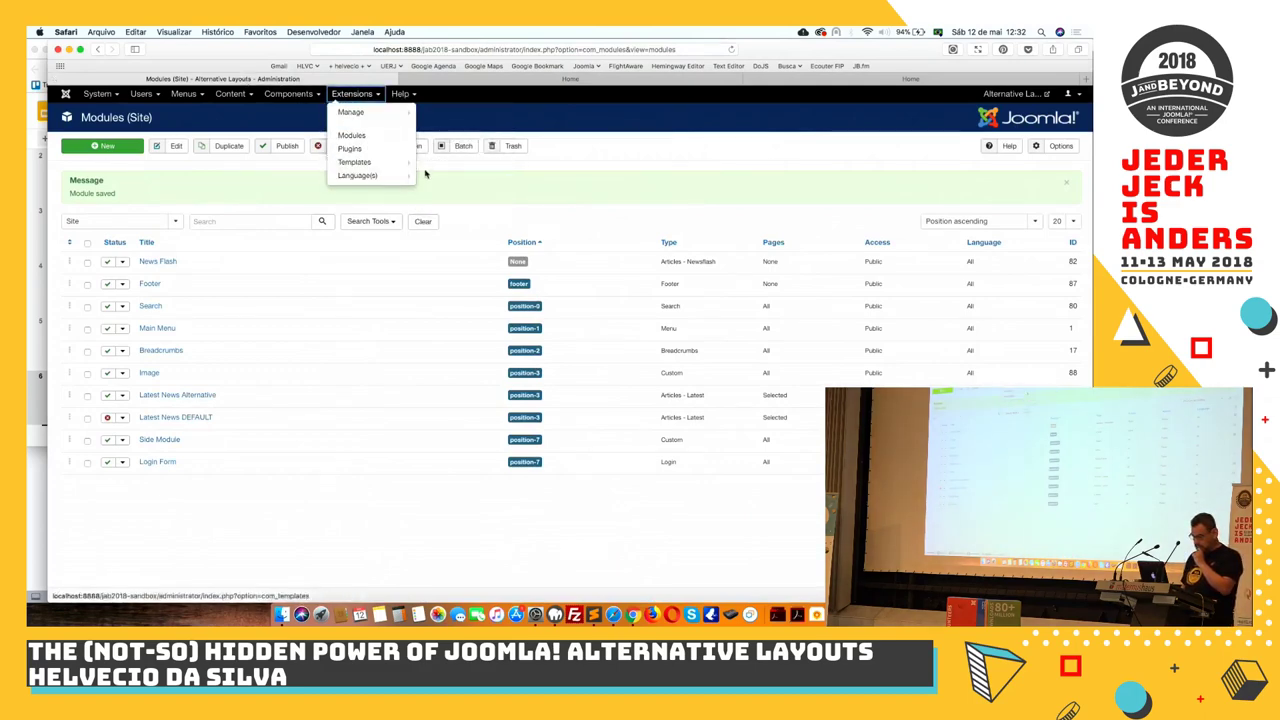
click(438, 175)
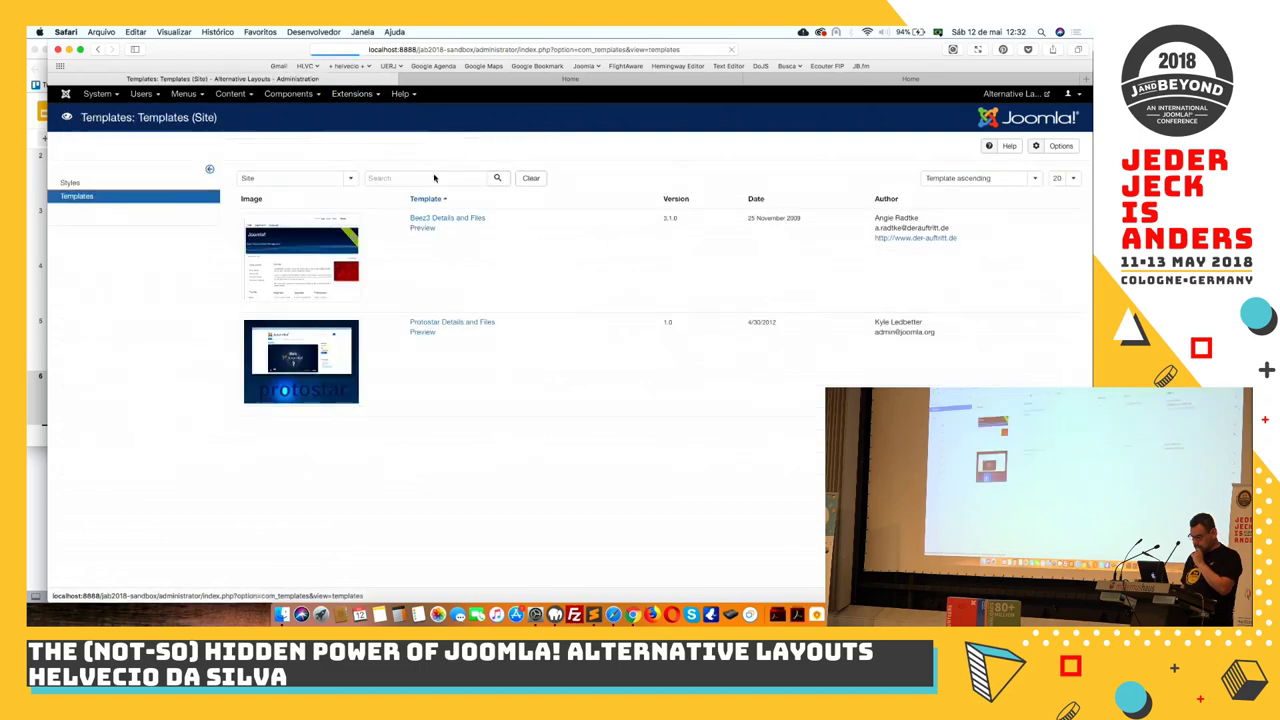
click(432, 322)
click(80, 227)
click(85, 268)
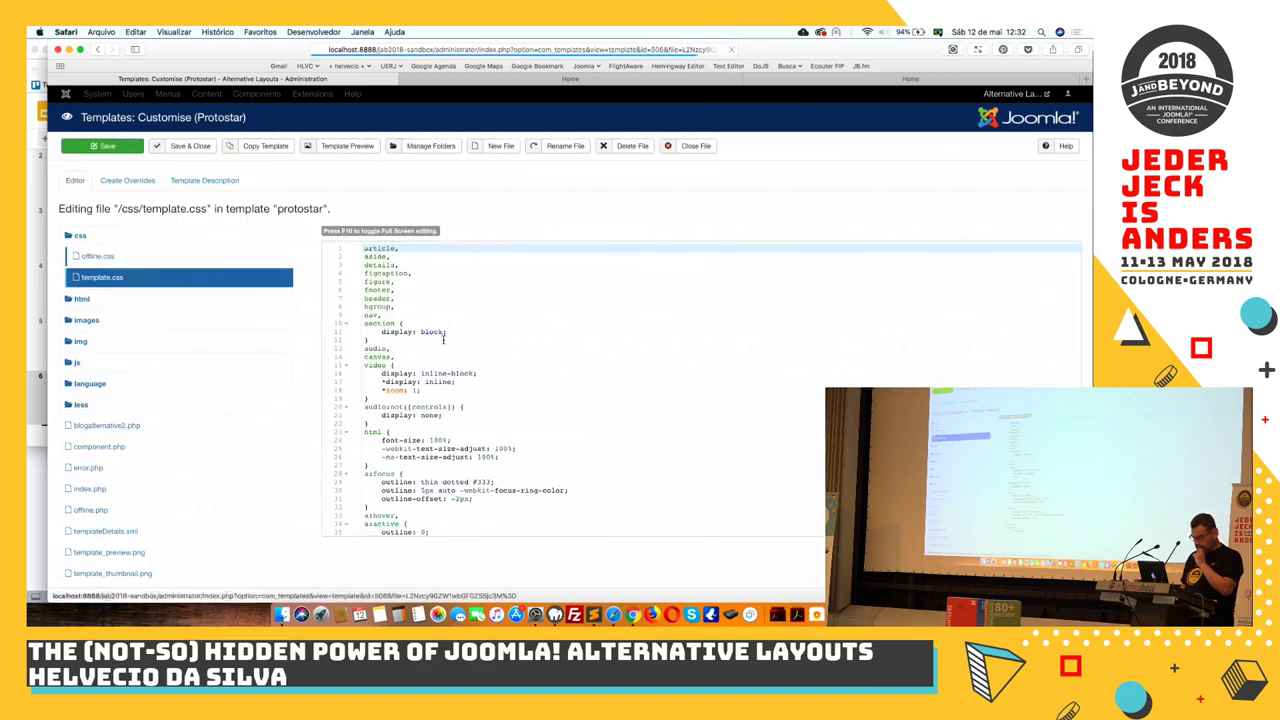
Wrap the ALTERNATIVE LAYOUT LATEST NEWS MODULES heading on line 7761 in /* */ and save
scroll(1048, 337, down, 5)
drag(1078, 258, 1078, 515)
scroll(785, 299, up, 5)
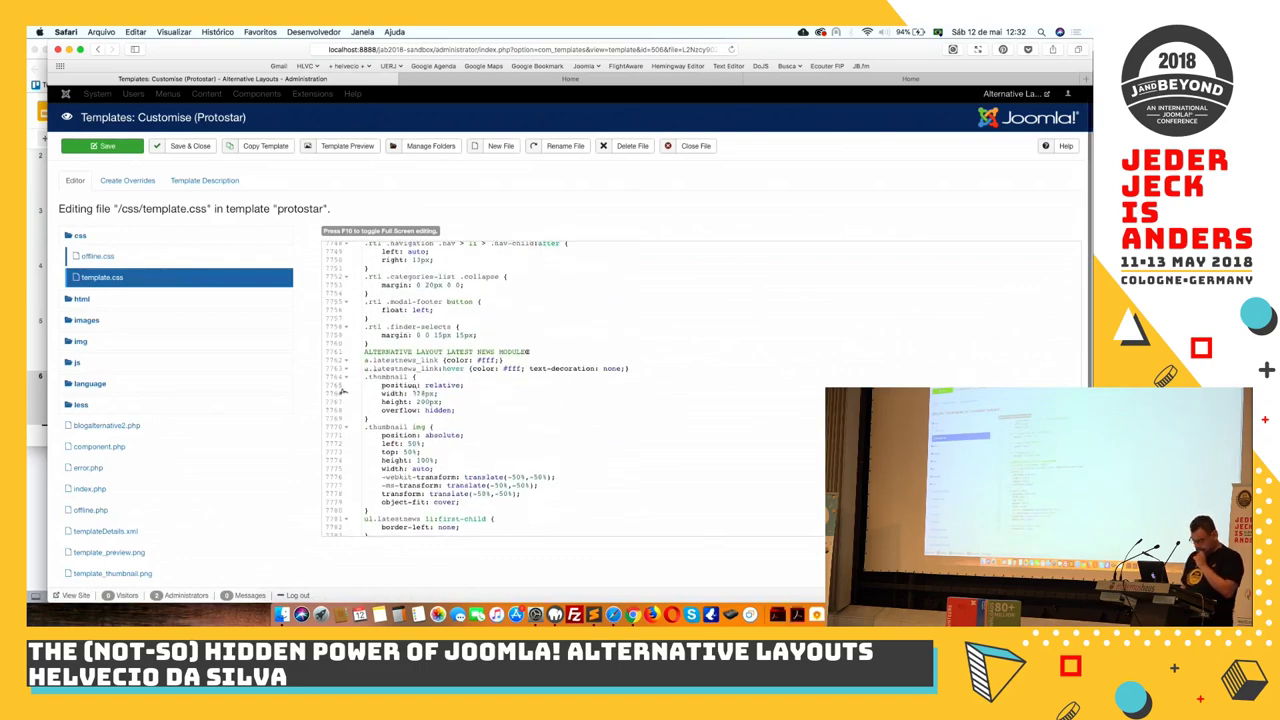
click(364, 352)
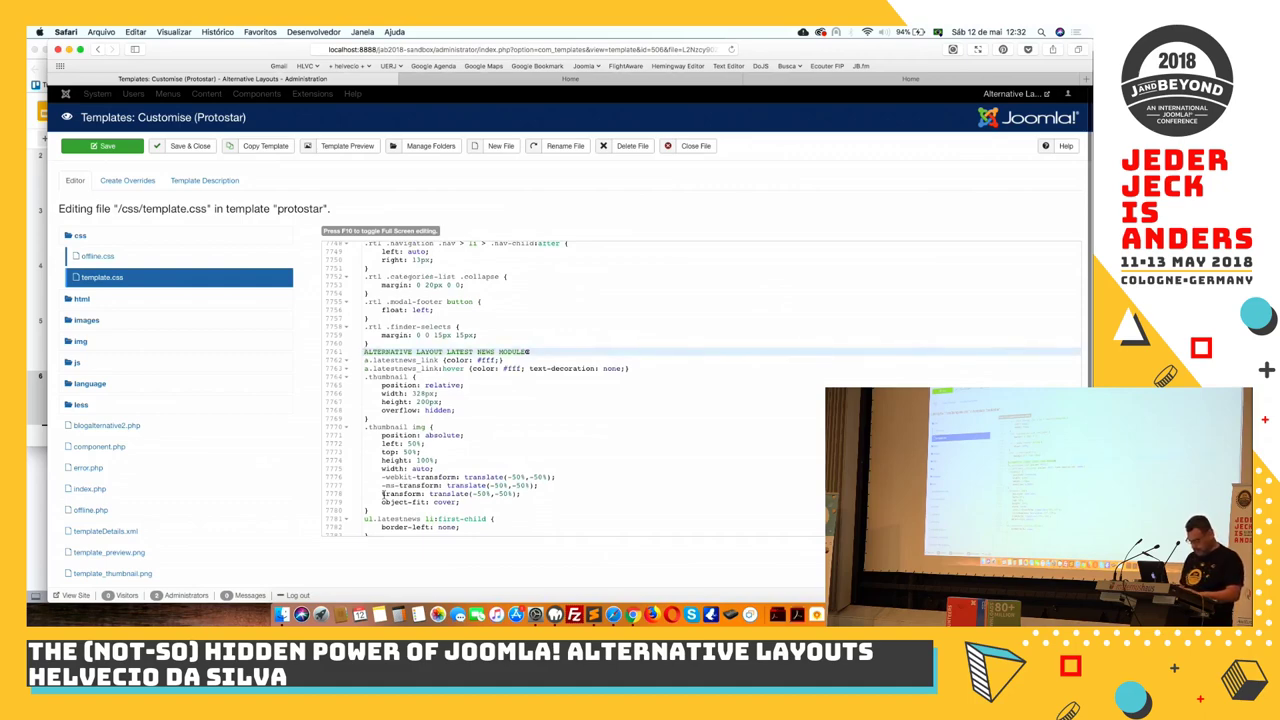
click(366, 352)
text(/)
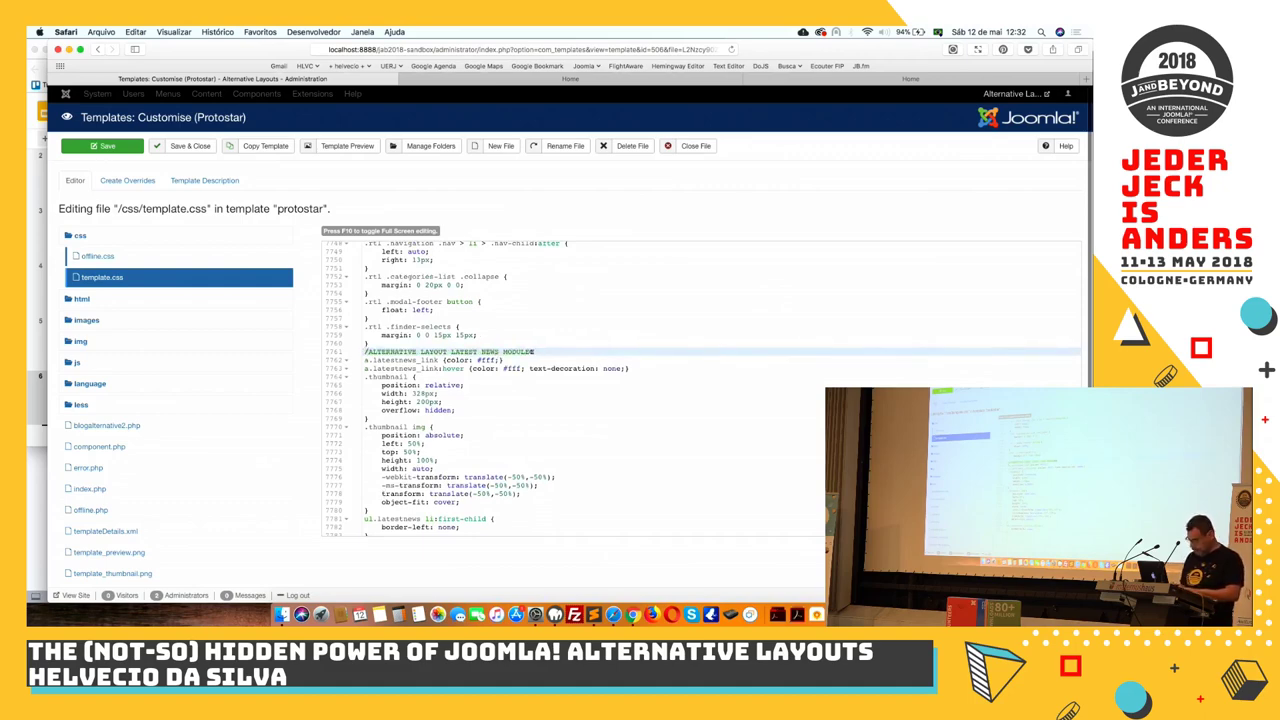
text(*)
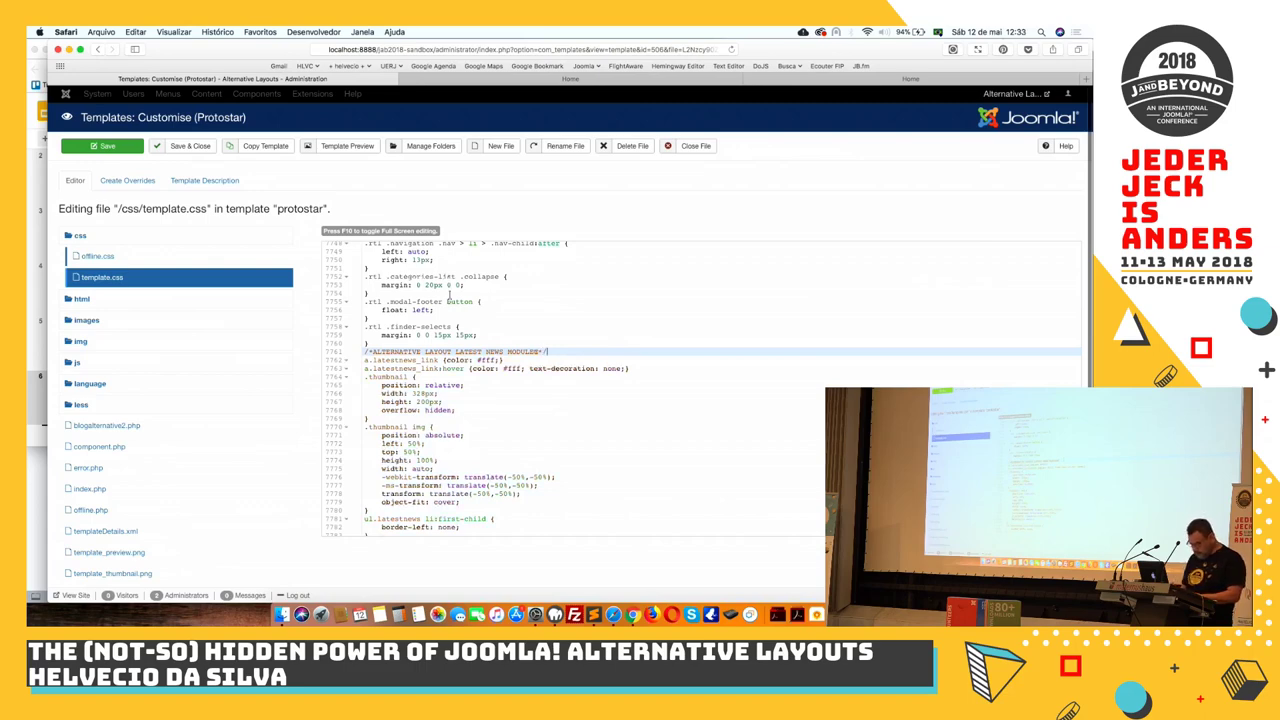
click(128, 148)
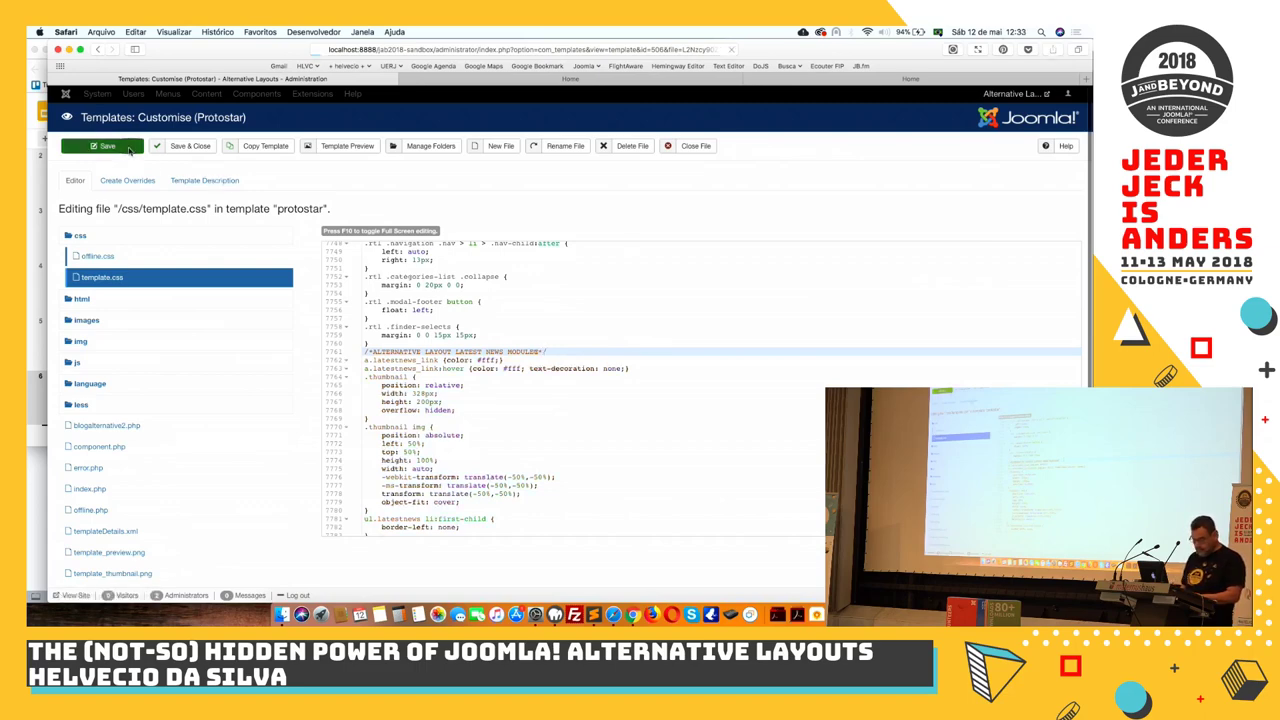
Scroll through the front page, then return to the template.css editor showing the File saved message
click(508, 80)
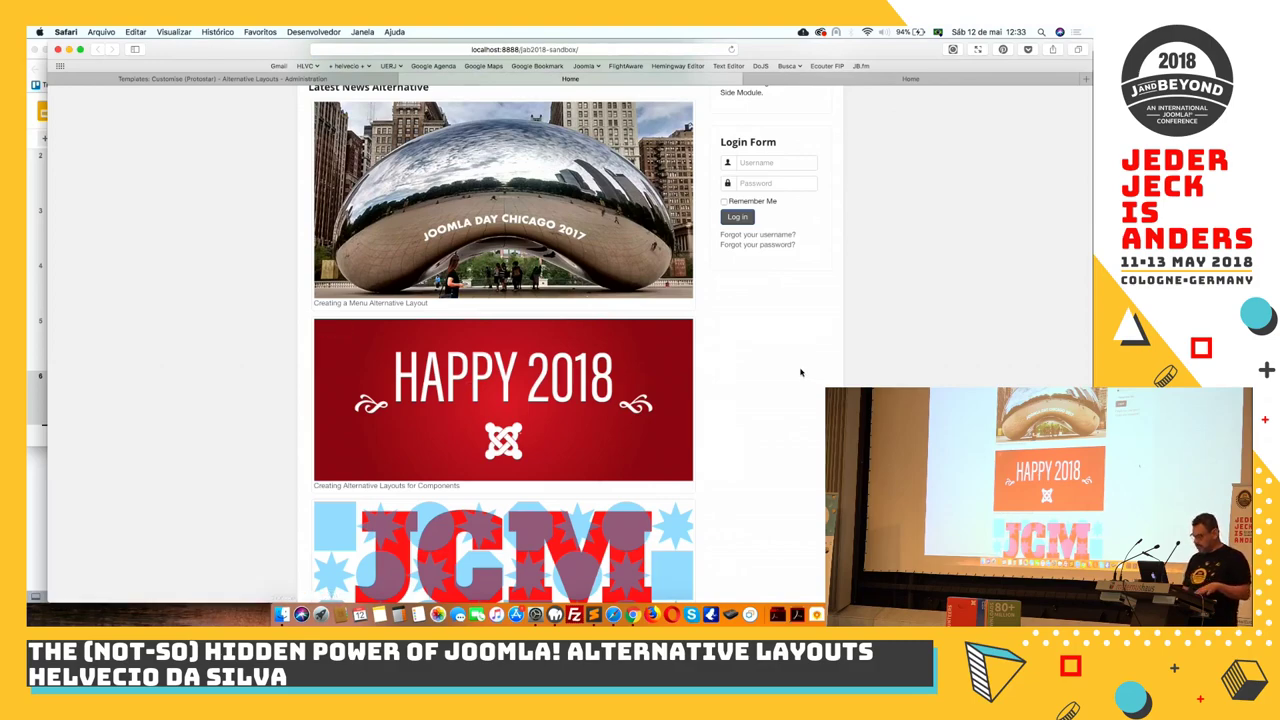
scroll(800, 370, down, 10)
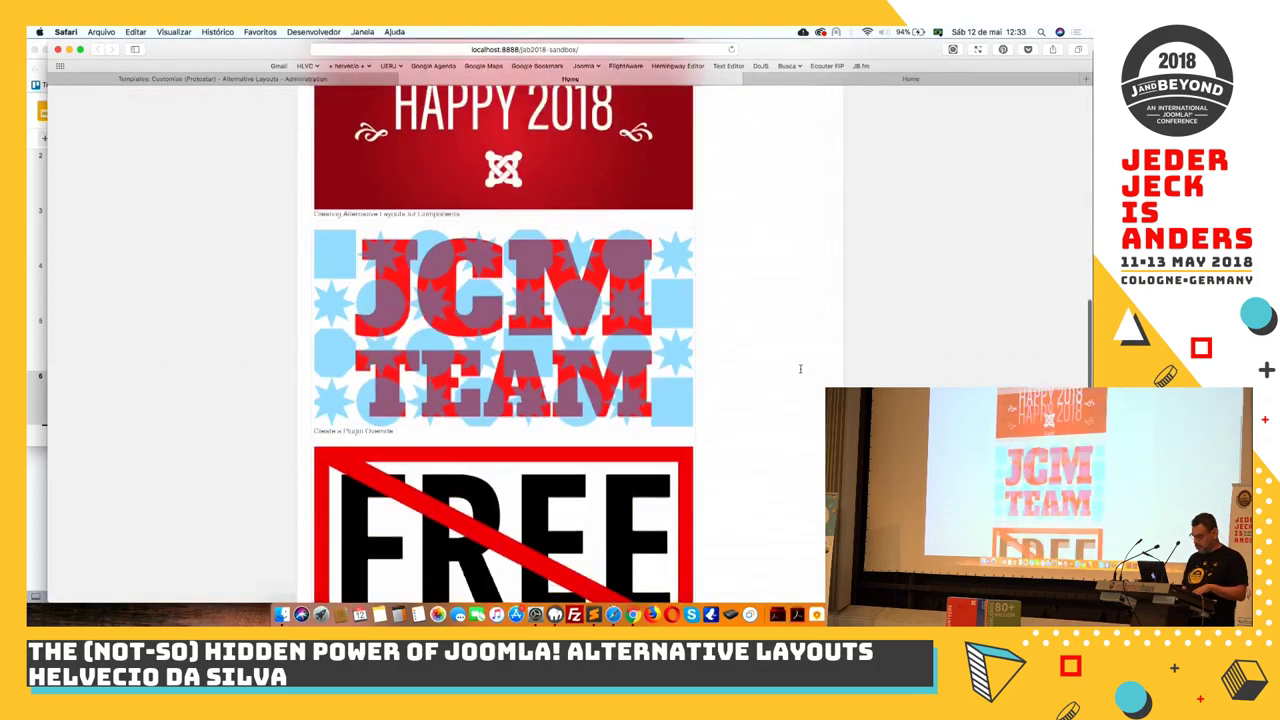
scroll(800, 369, up, 10)
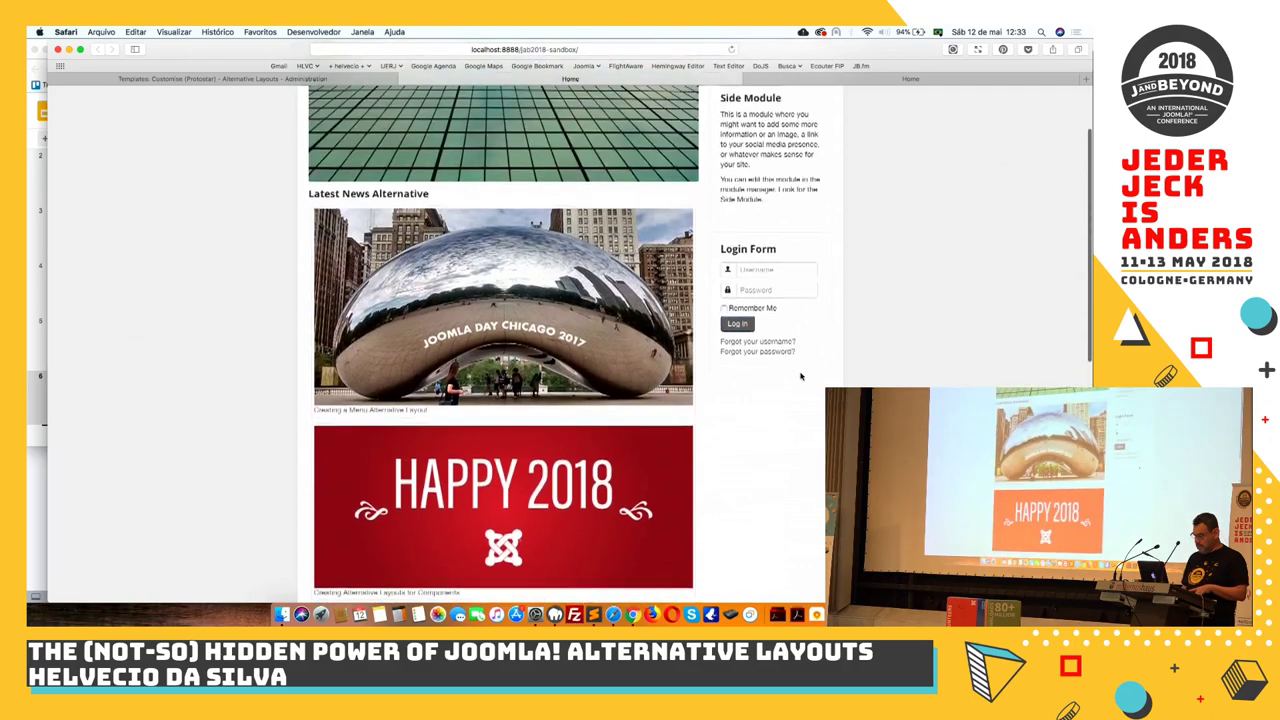
scroll(800, 376, up, 3)
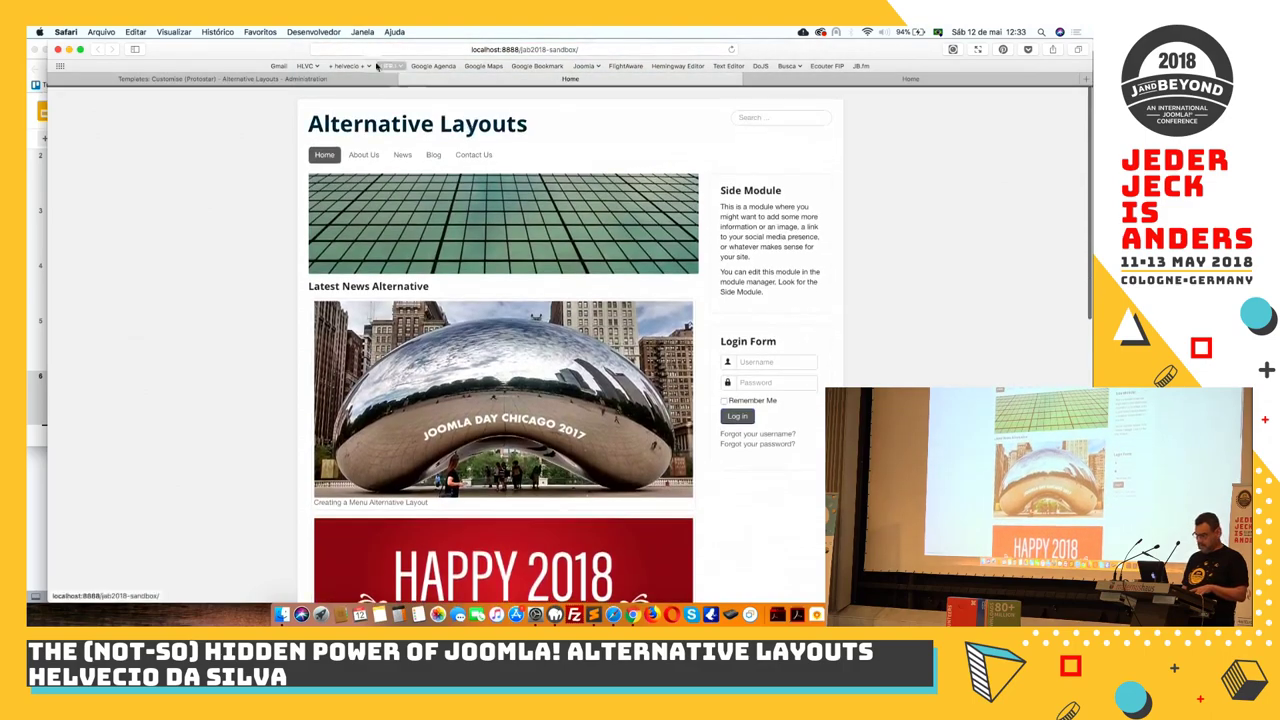
click(346, 79)
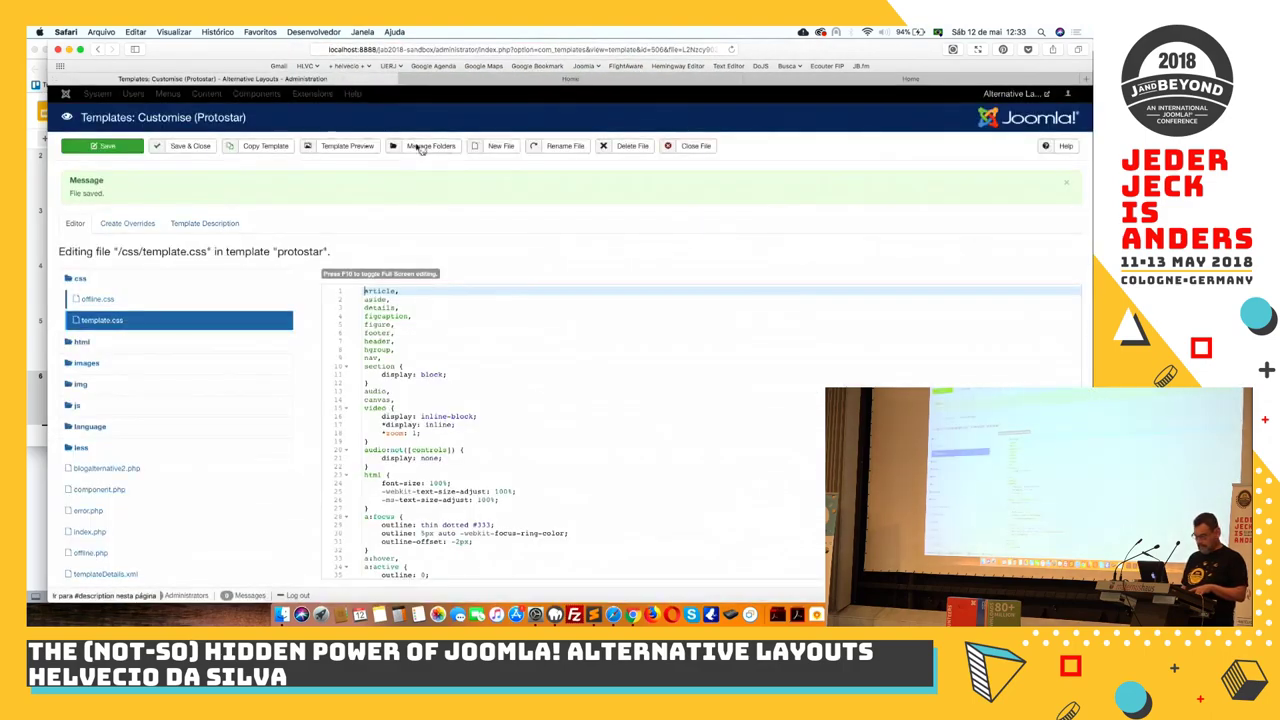
Close template.css and the Protostar editor, review Latest News Alternative, then return to the home page
click(689, 147)
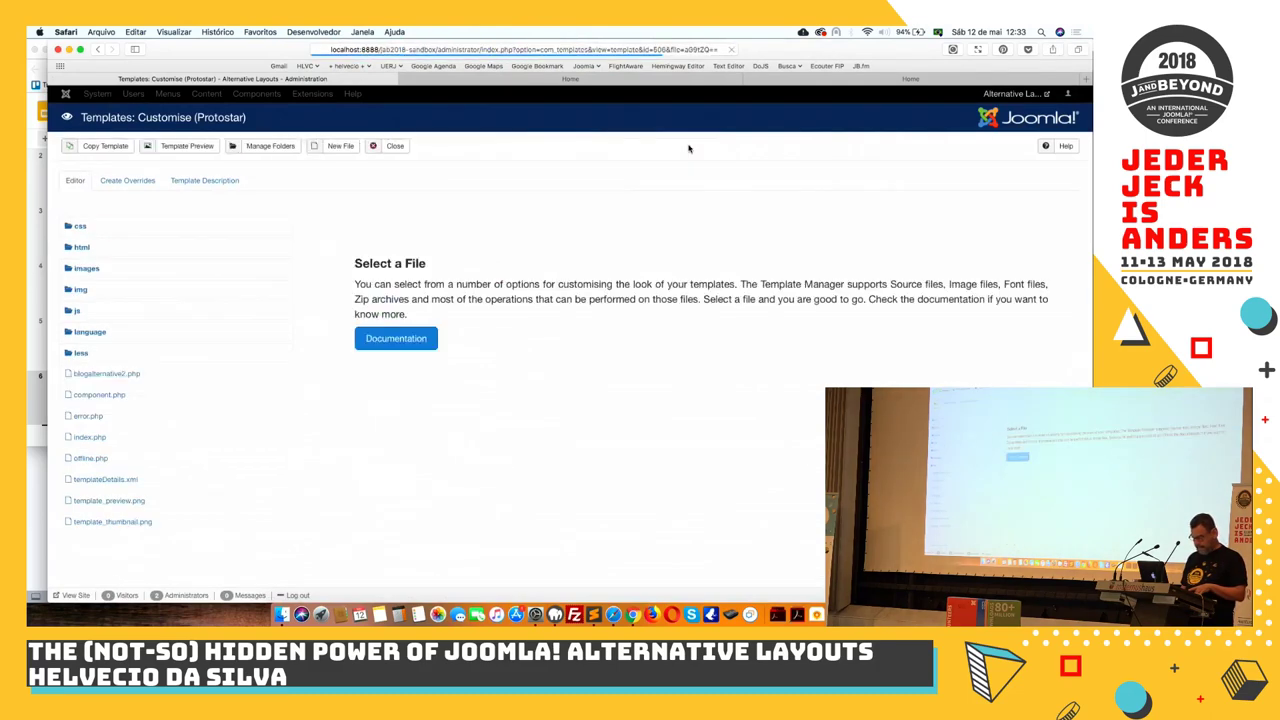
click(395, 147)
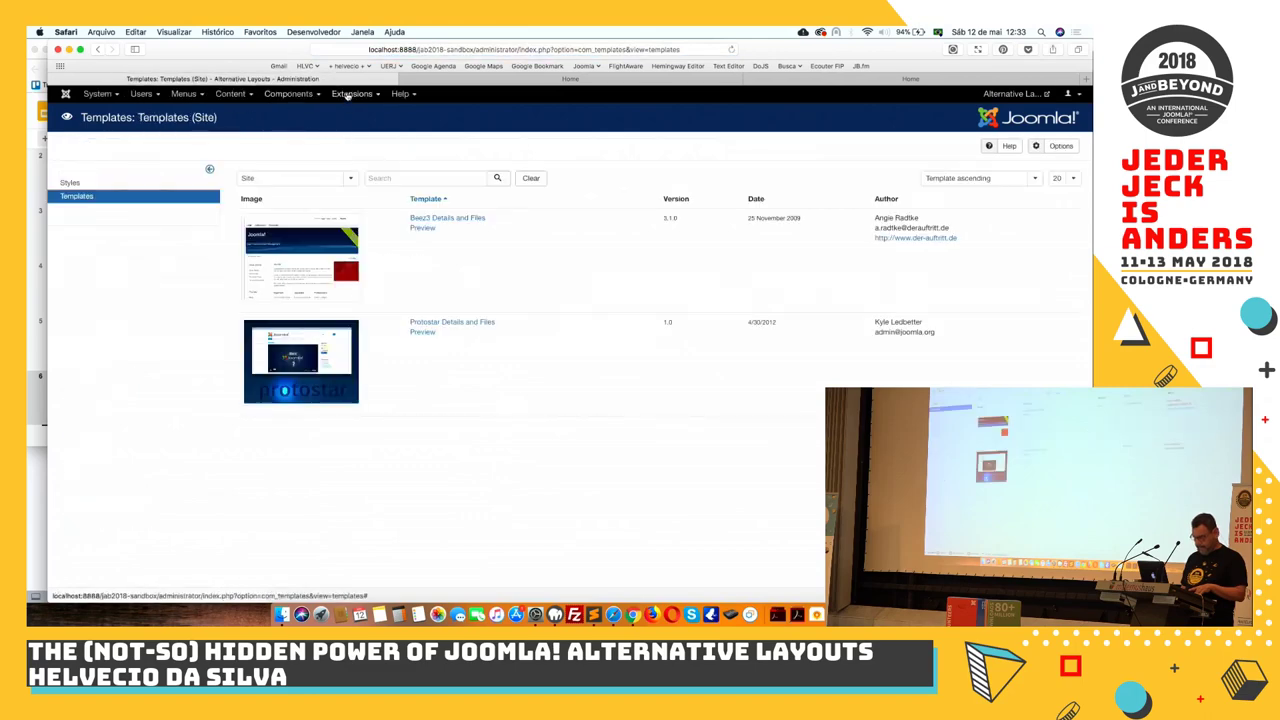
click(347, 94)
click(352, 133)
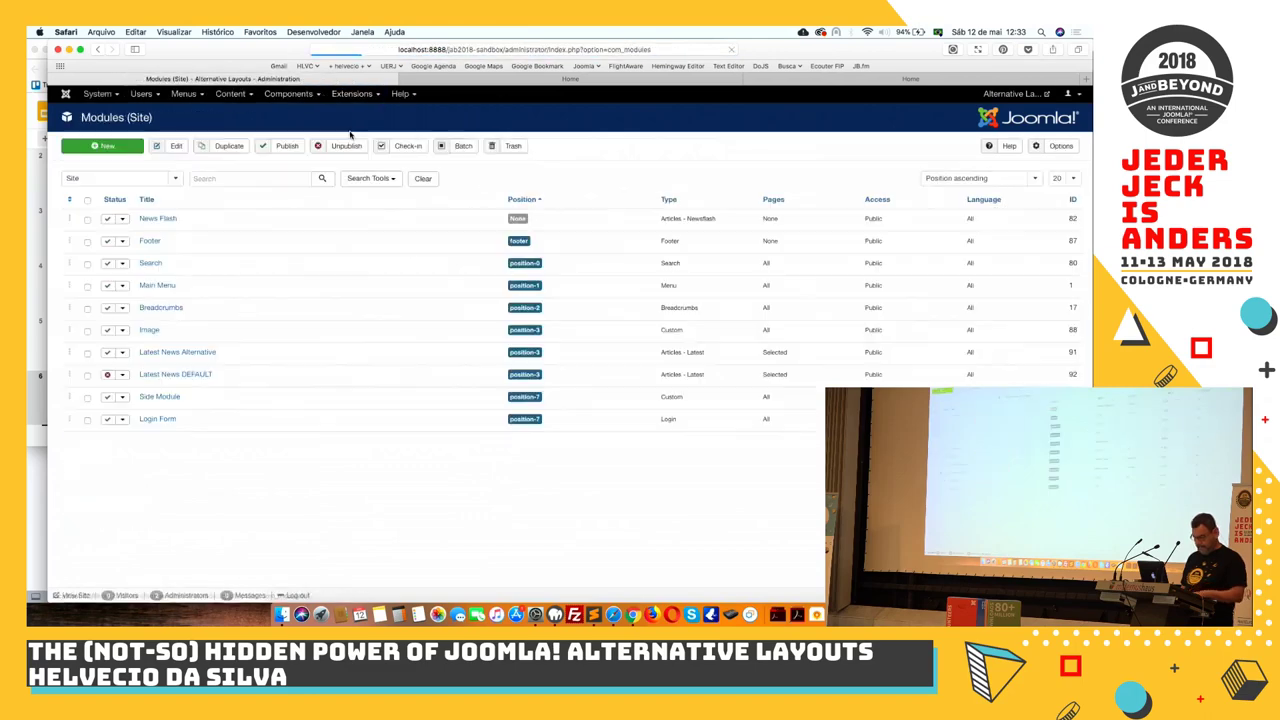
click(196, 355)
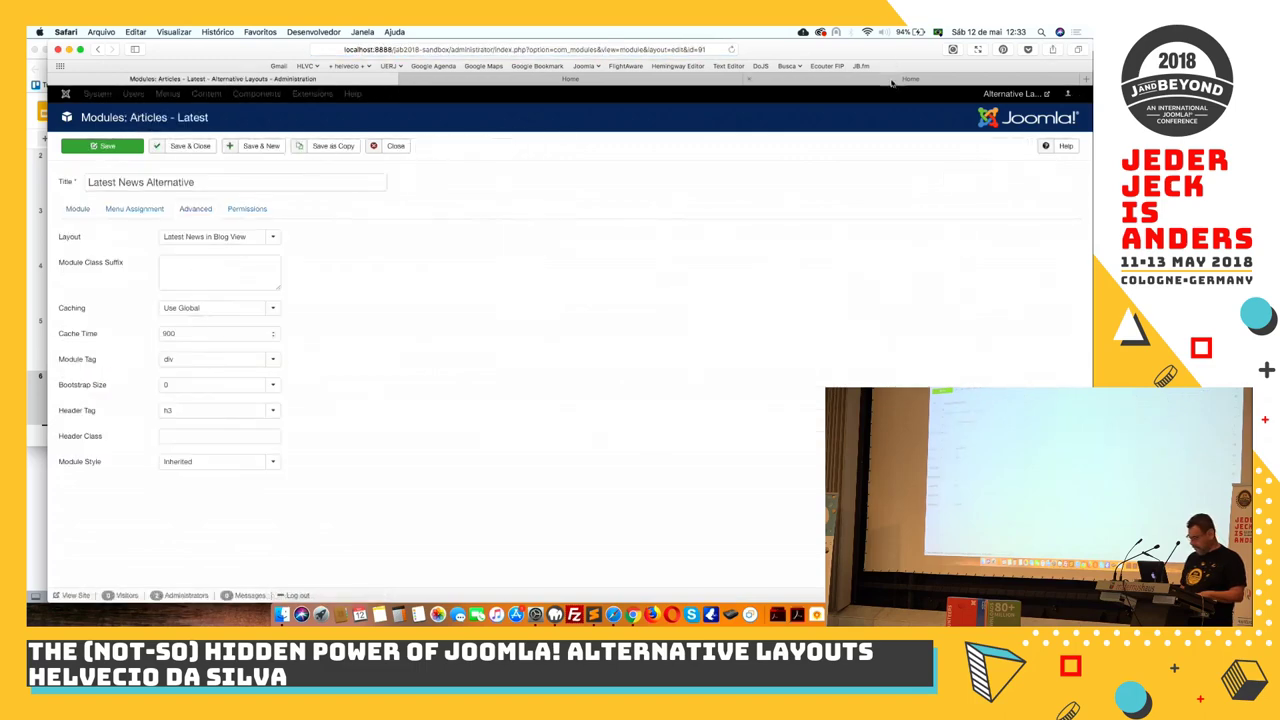
click(692, 80)
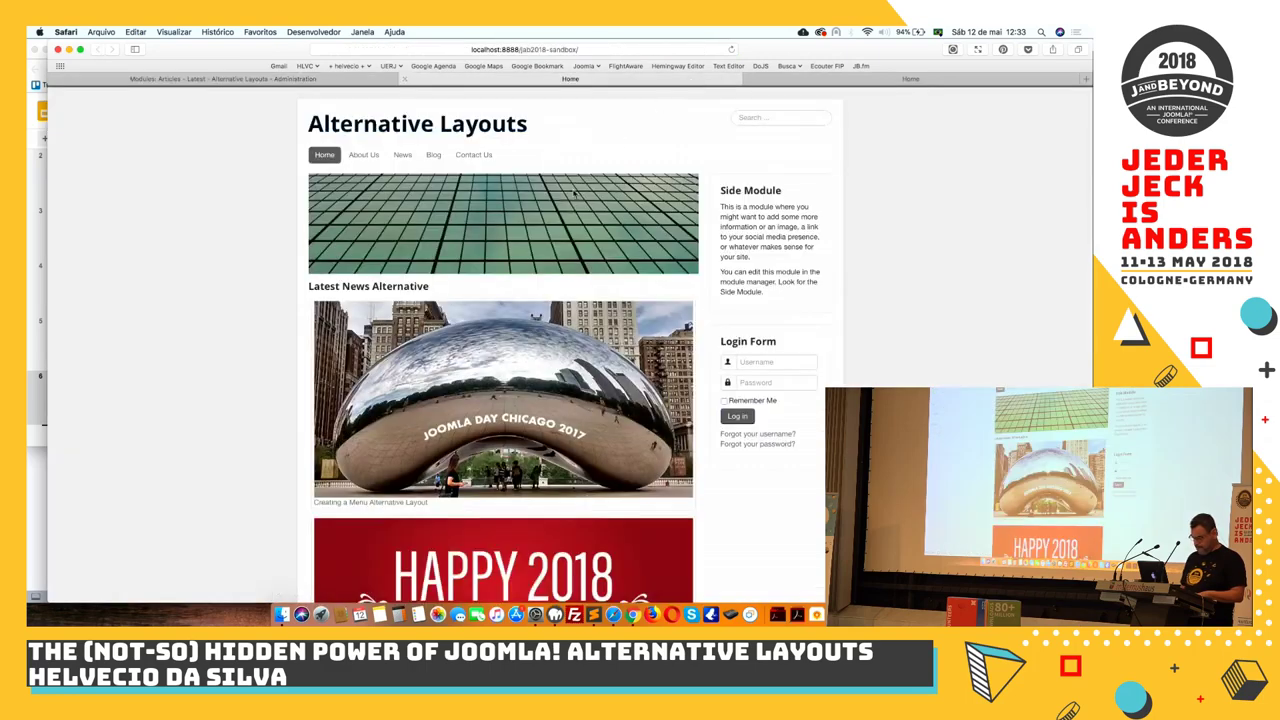
Inspect the Latest News image's markup in Safari's Web Inspector, check its settings, then close it
right_click(554, 299)
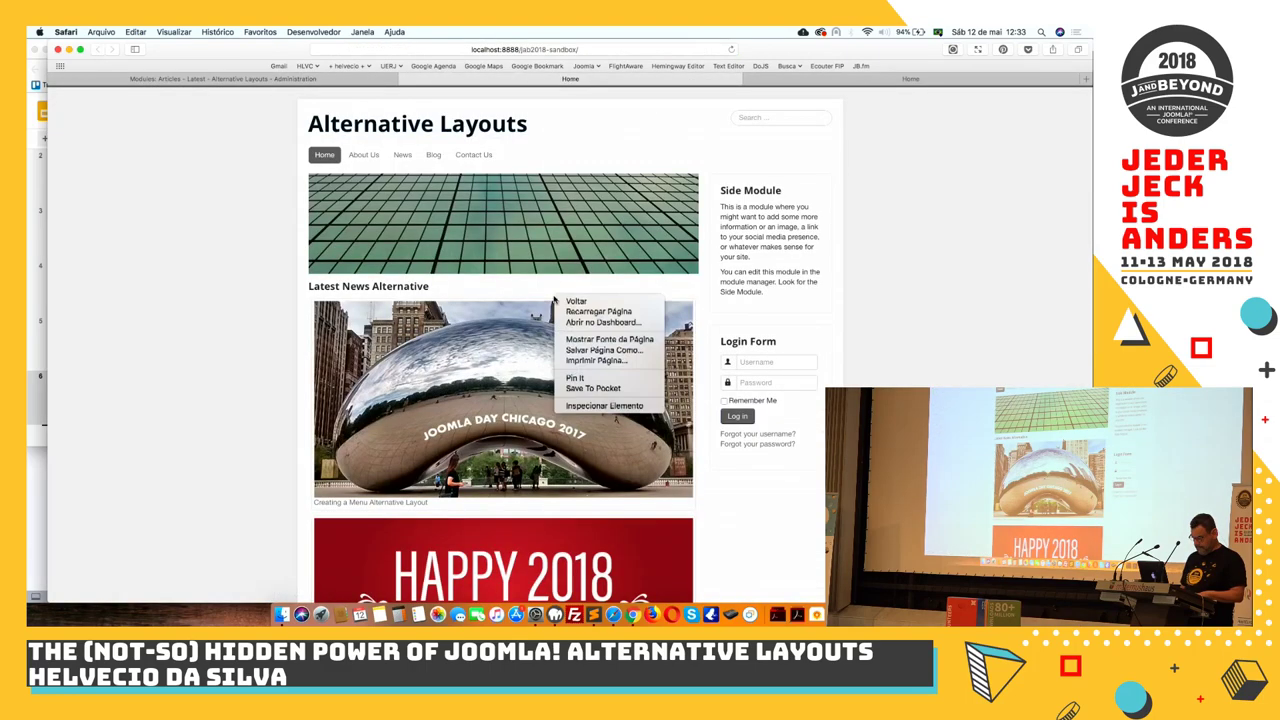
click(591, 406)
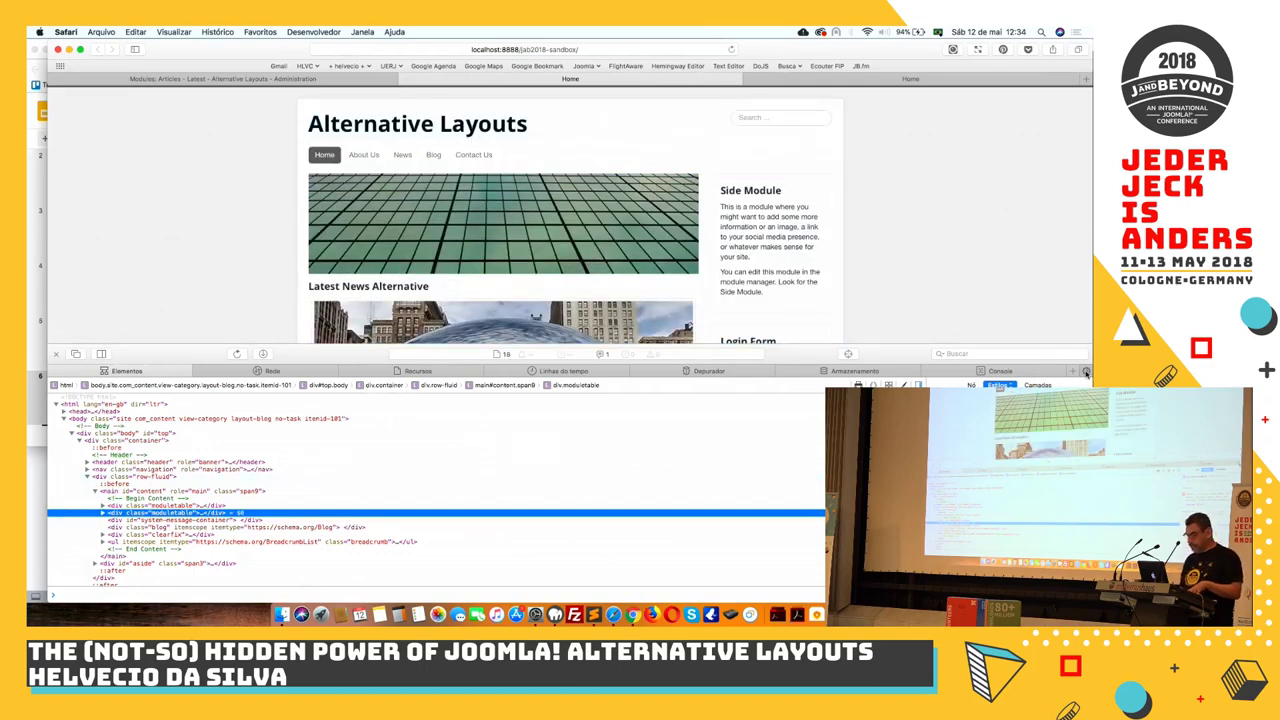
click(1086, 372)
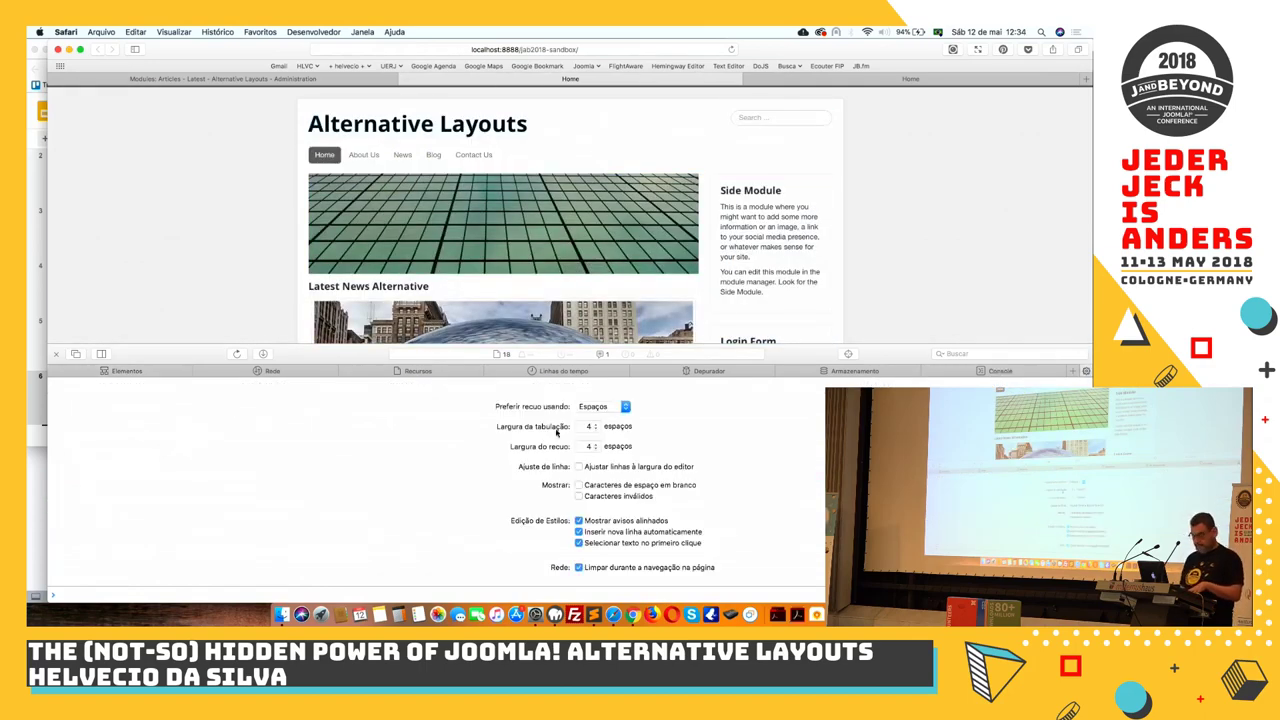
click(56, 354)
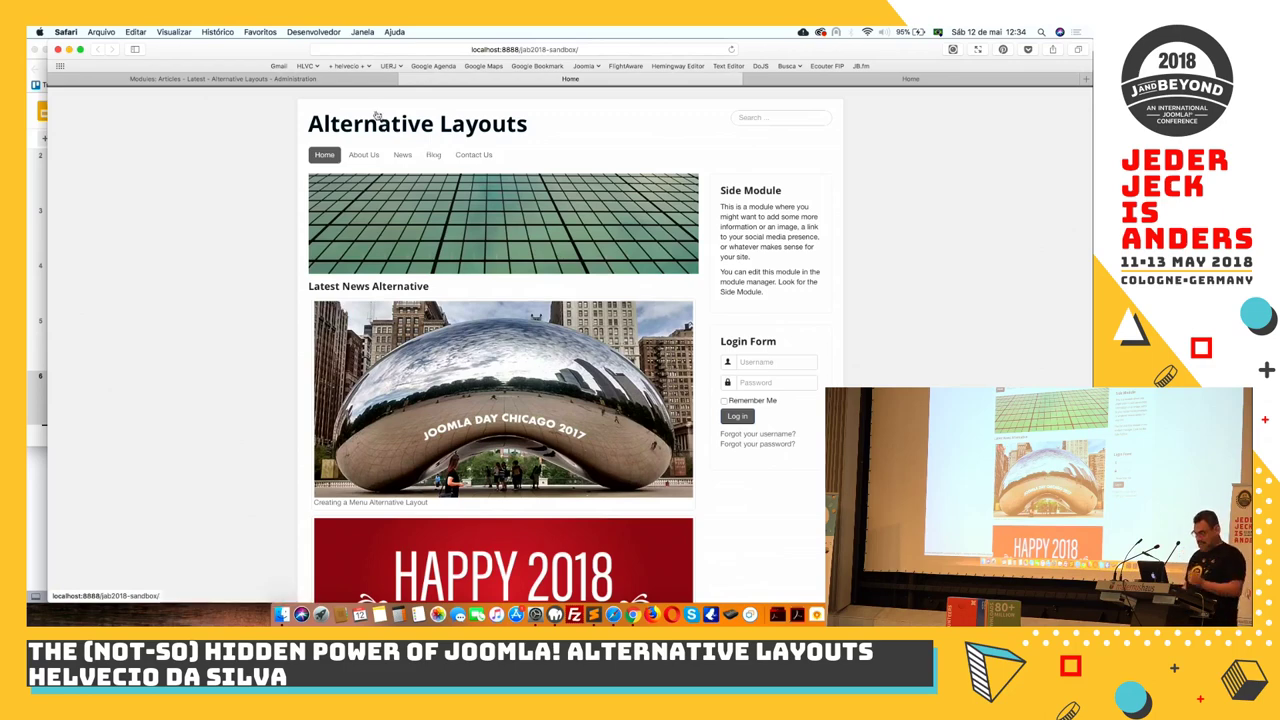
Close the Latest News Alternative module editor and go to the installed site Templates list
click(318, 79)
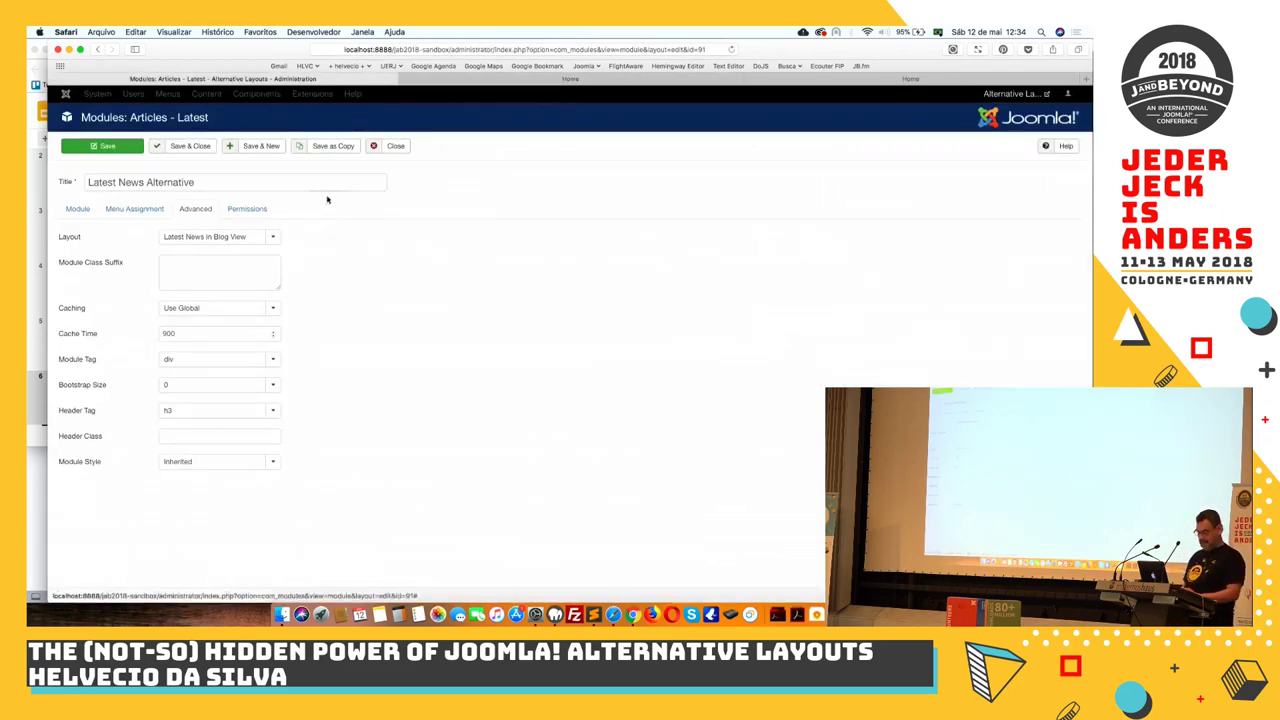
click(391, 147)
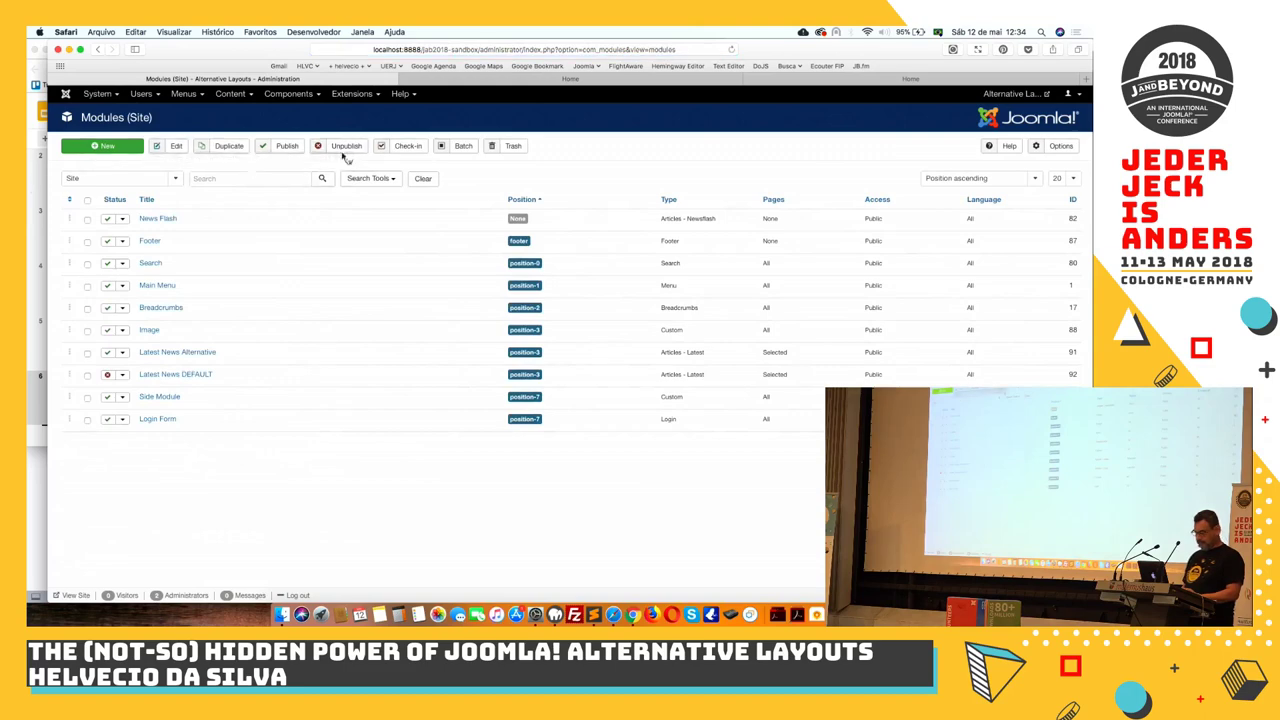
click(345, 95)
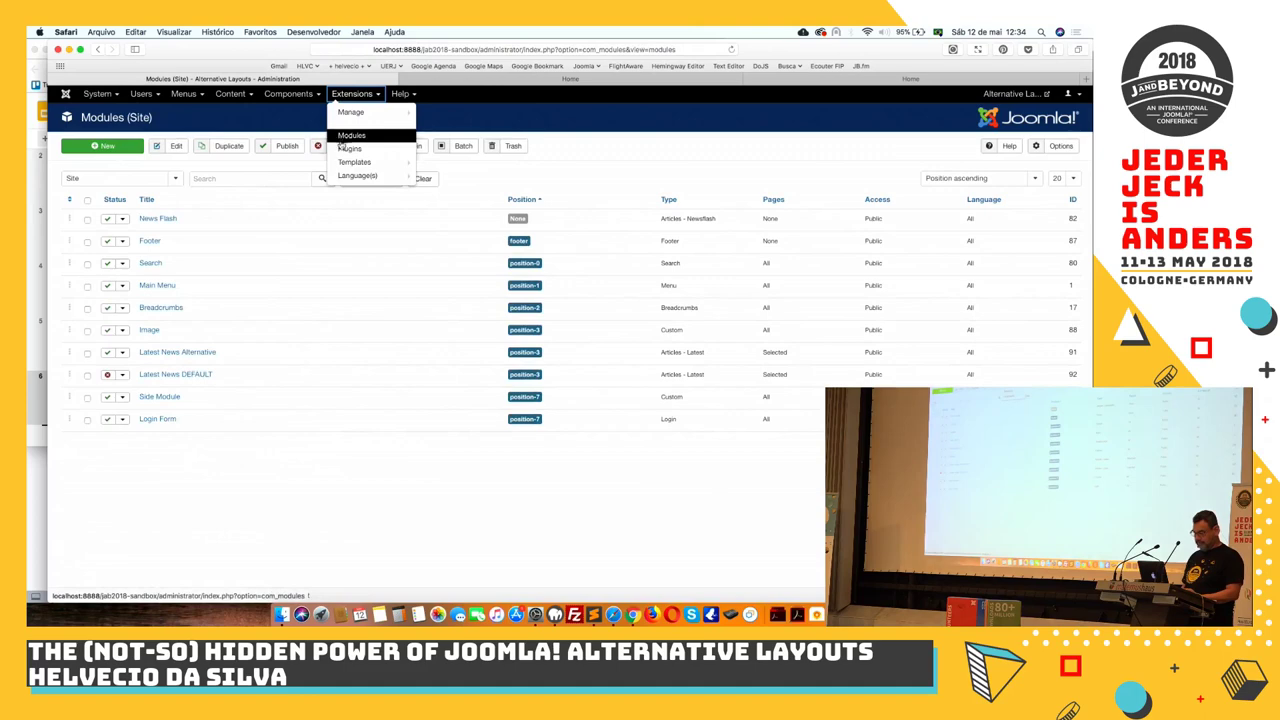
mouse_move(354, 162)
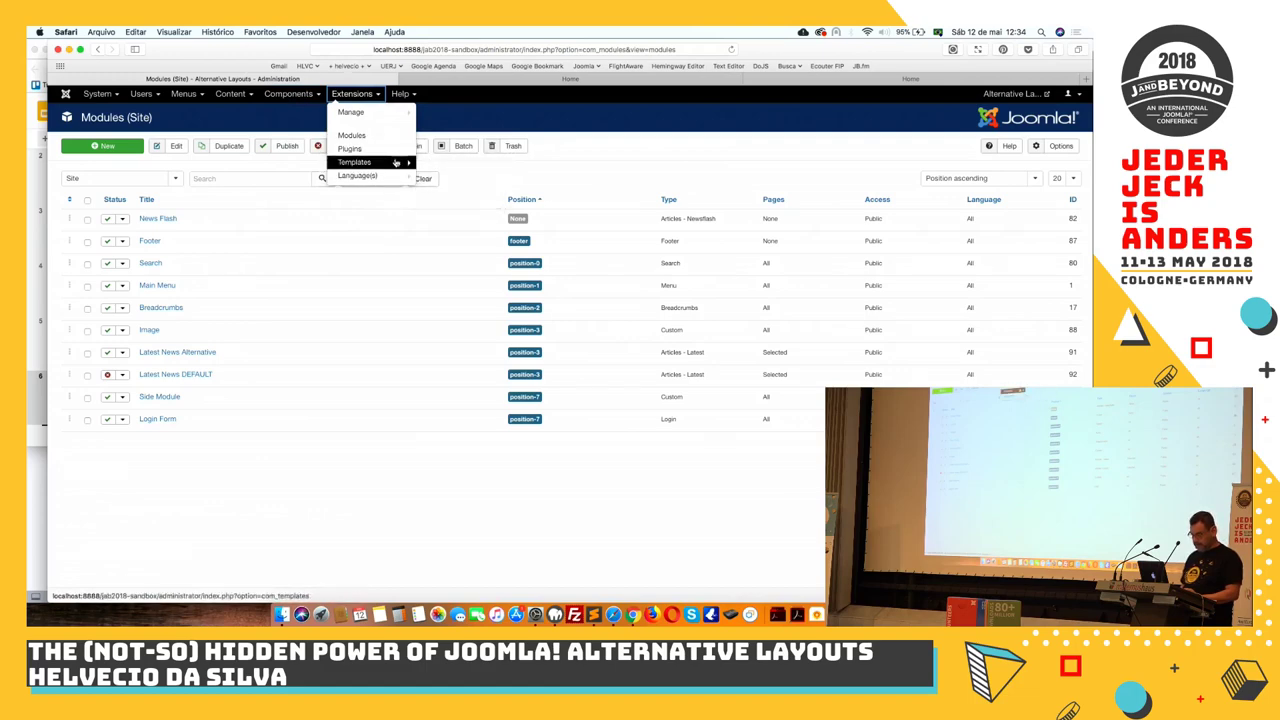
click(395, 163)
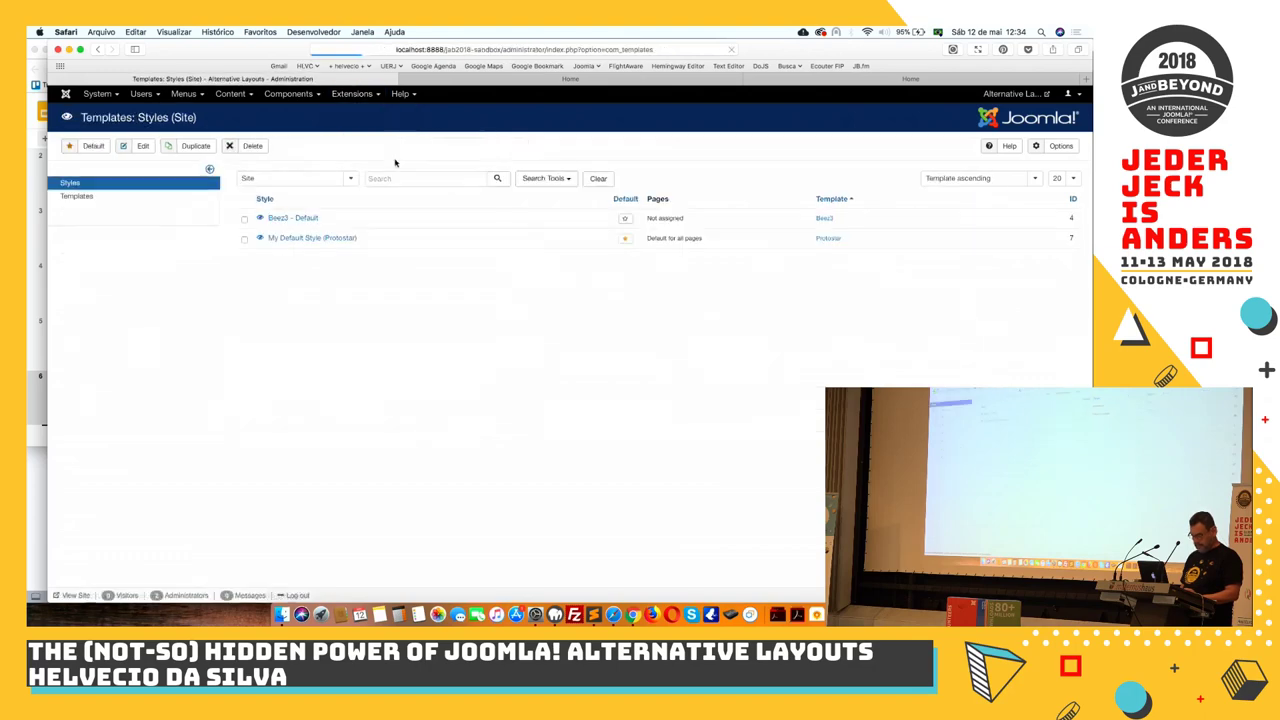
click(158, 198)
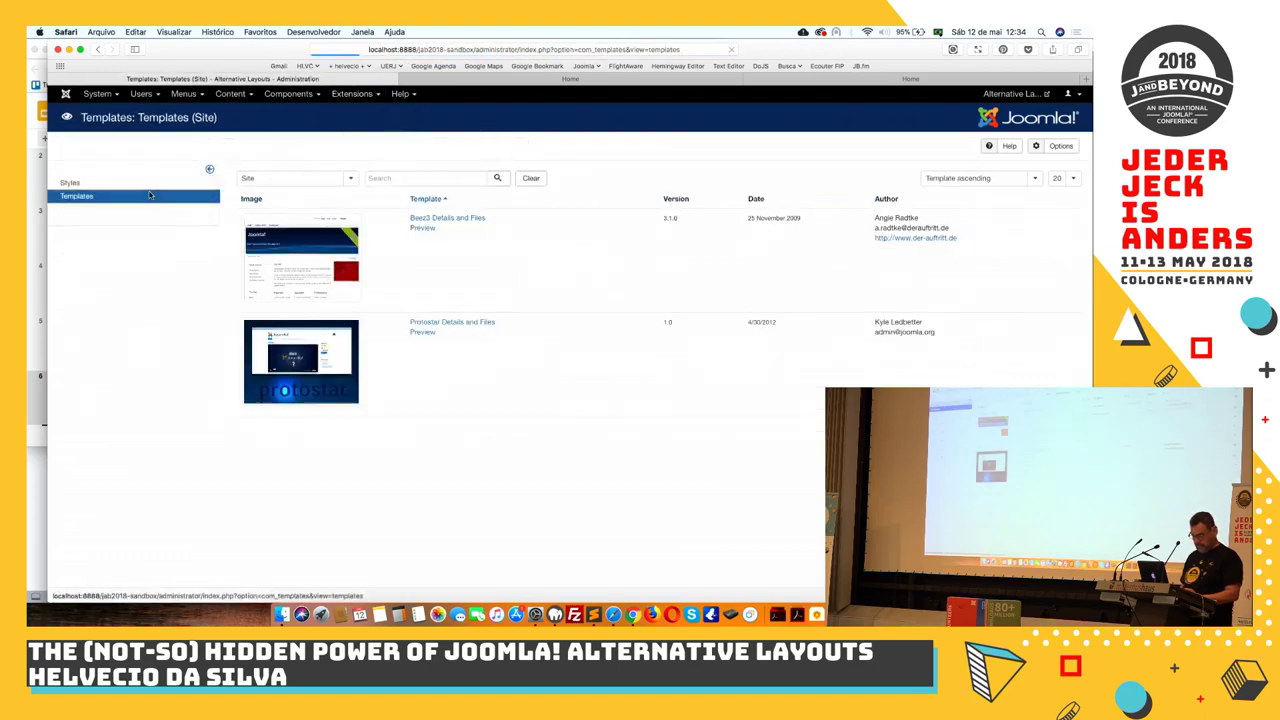
Open Protostar's html/com_content/article/articlewithdisclaimer.php override in the template code editor
click(421, 323)
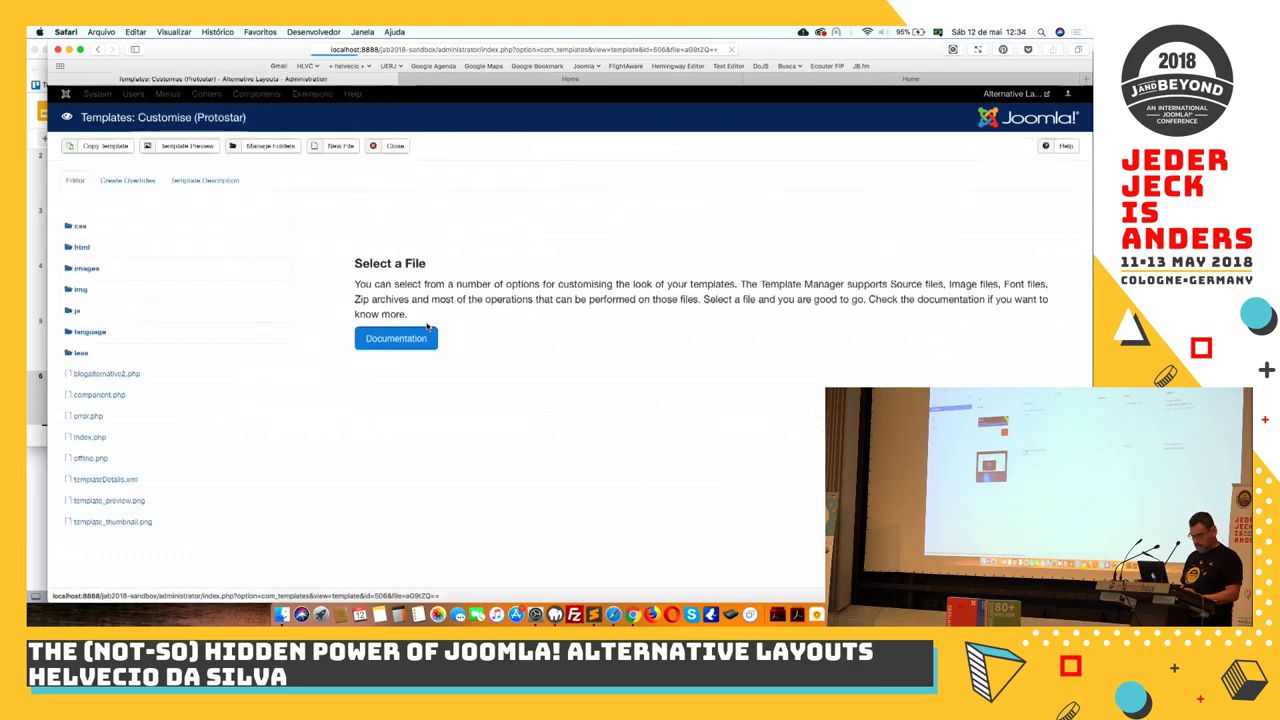
click(82, 248)
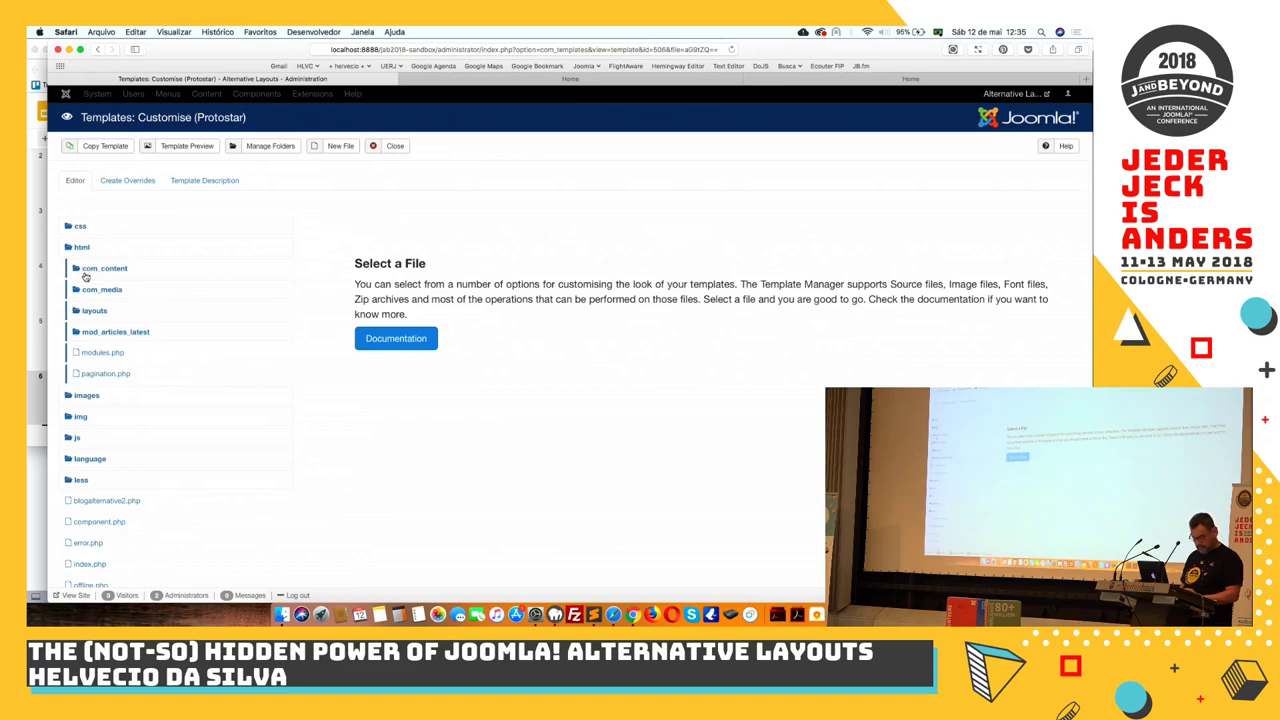
click(86, 271)
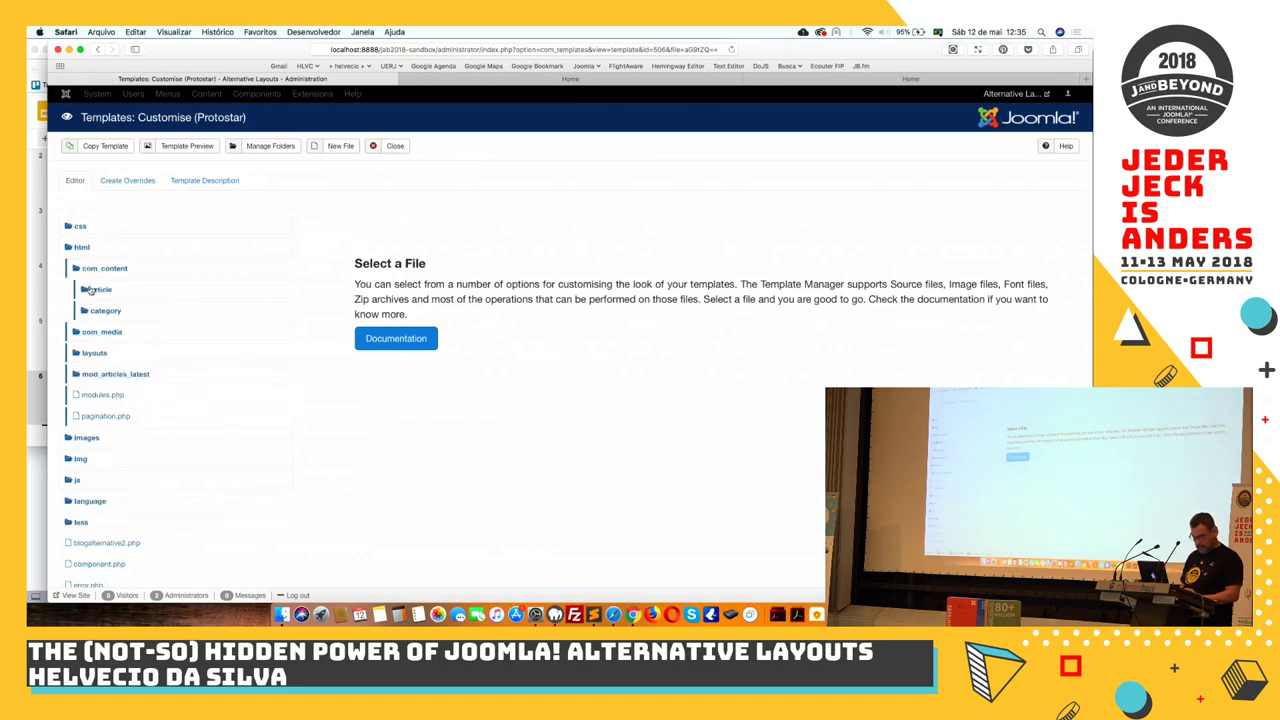
click(90, 289)
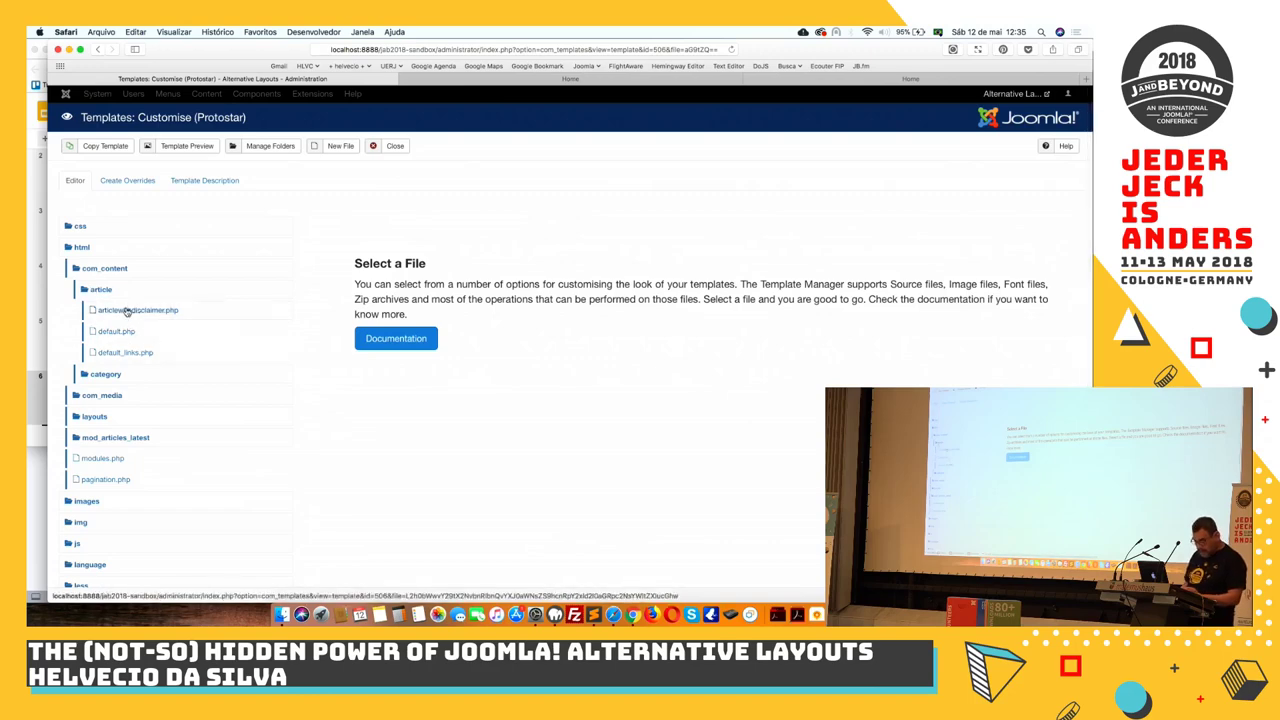
click(126, 311)
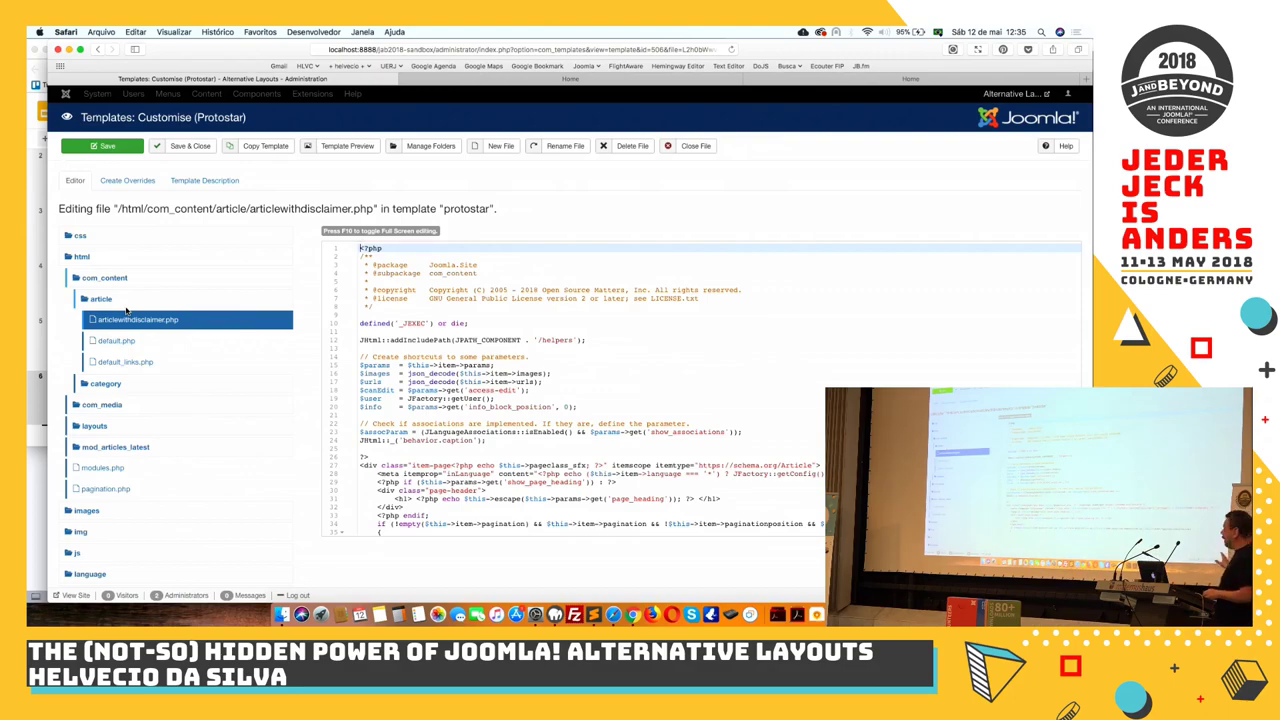
Review the copyright line at the end of articlewithdisclaimer.php and close the file unchanged
scroll(556, 427, down, 20)
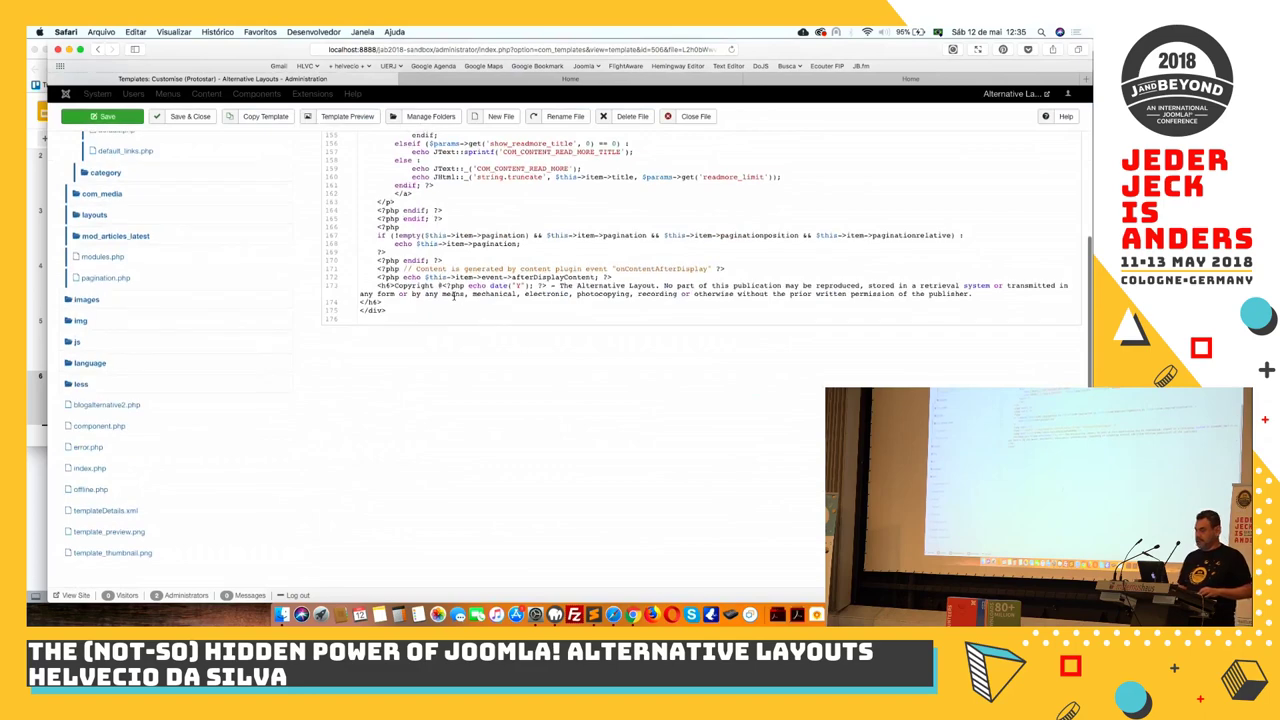
drag(377, 287, 928, 301)
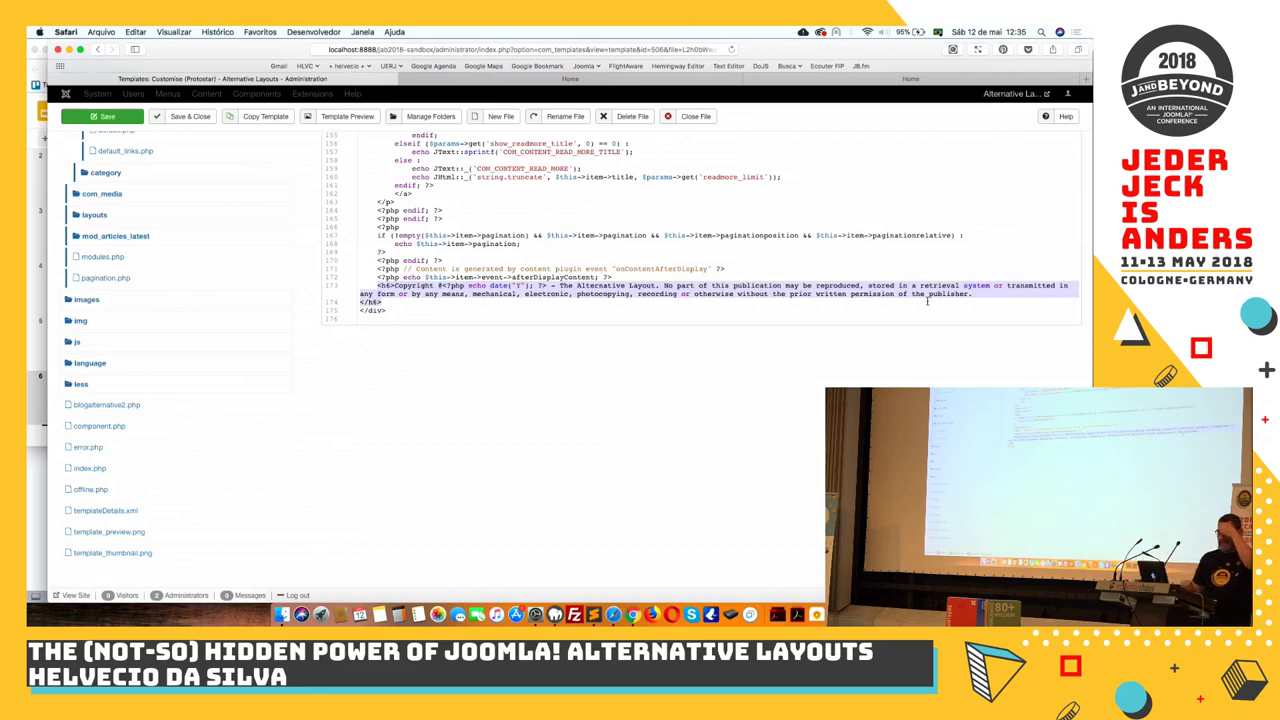
click(693, 117)
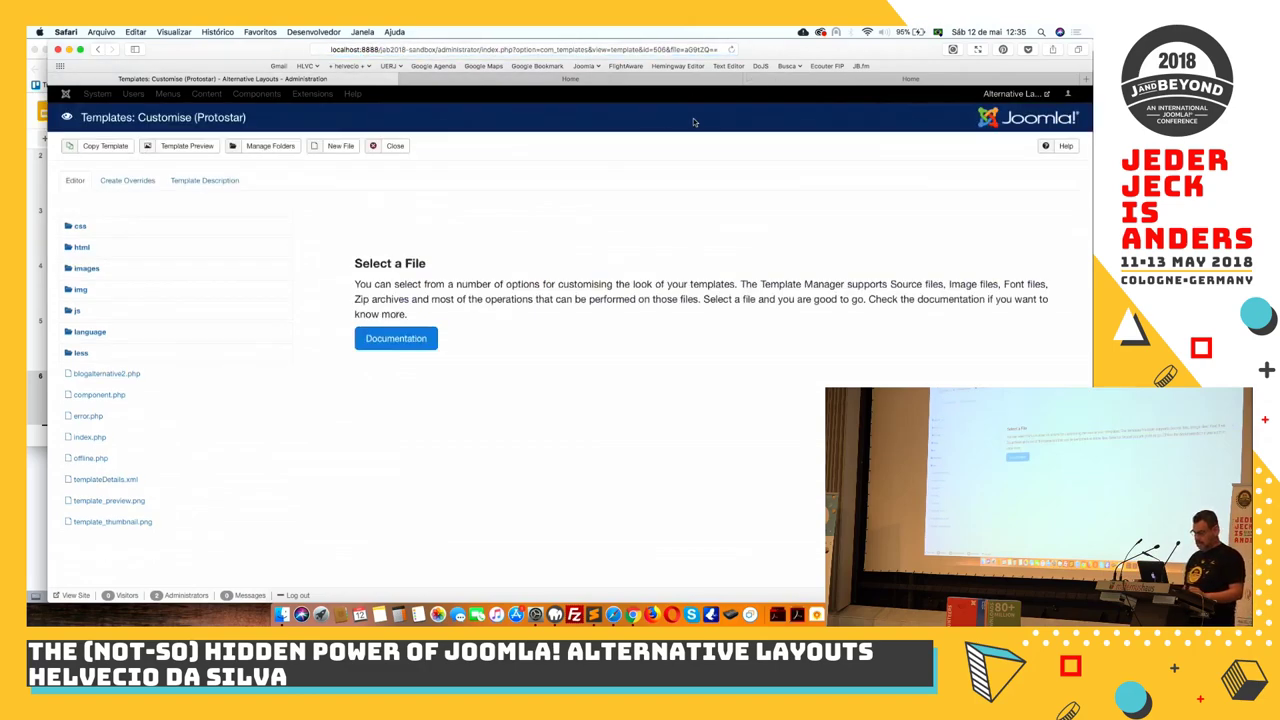
On the front end, open the Creating a Menu Alternative Layout article from the Blog page
click(618, 80)
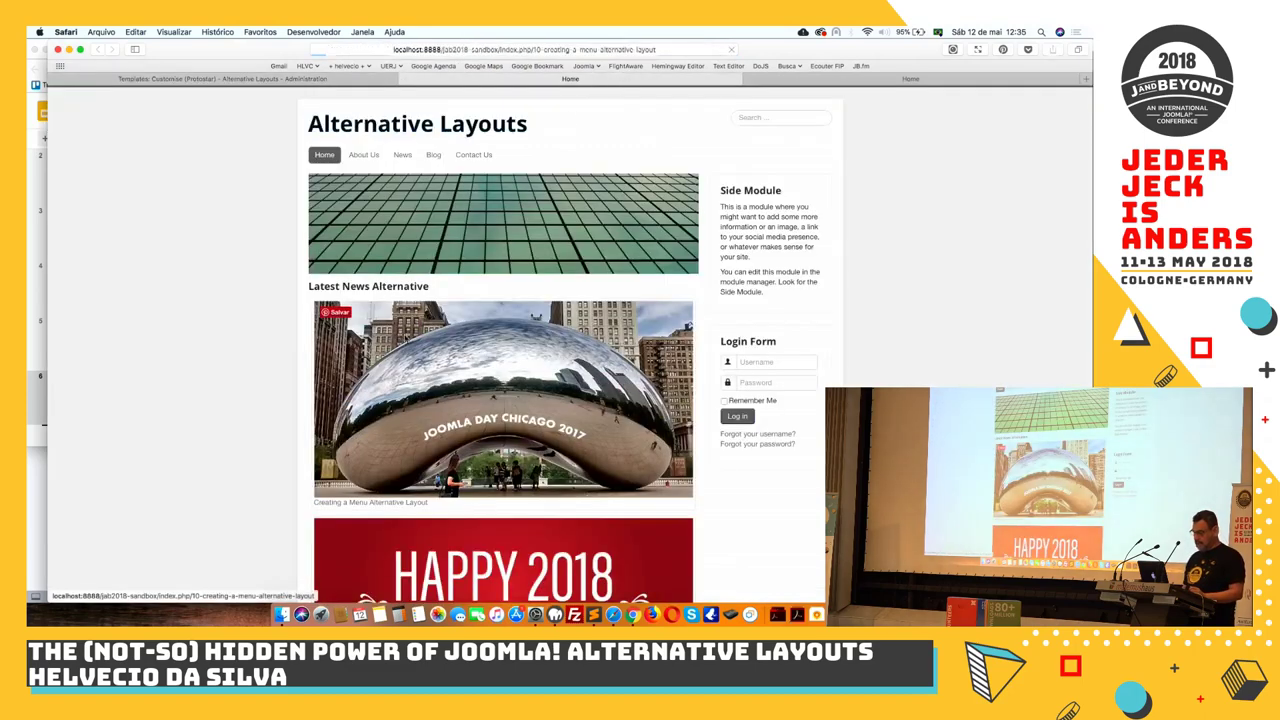
click(406, 340)
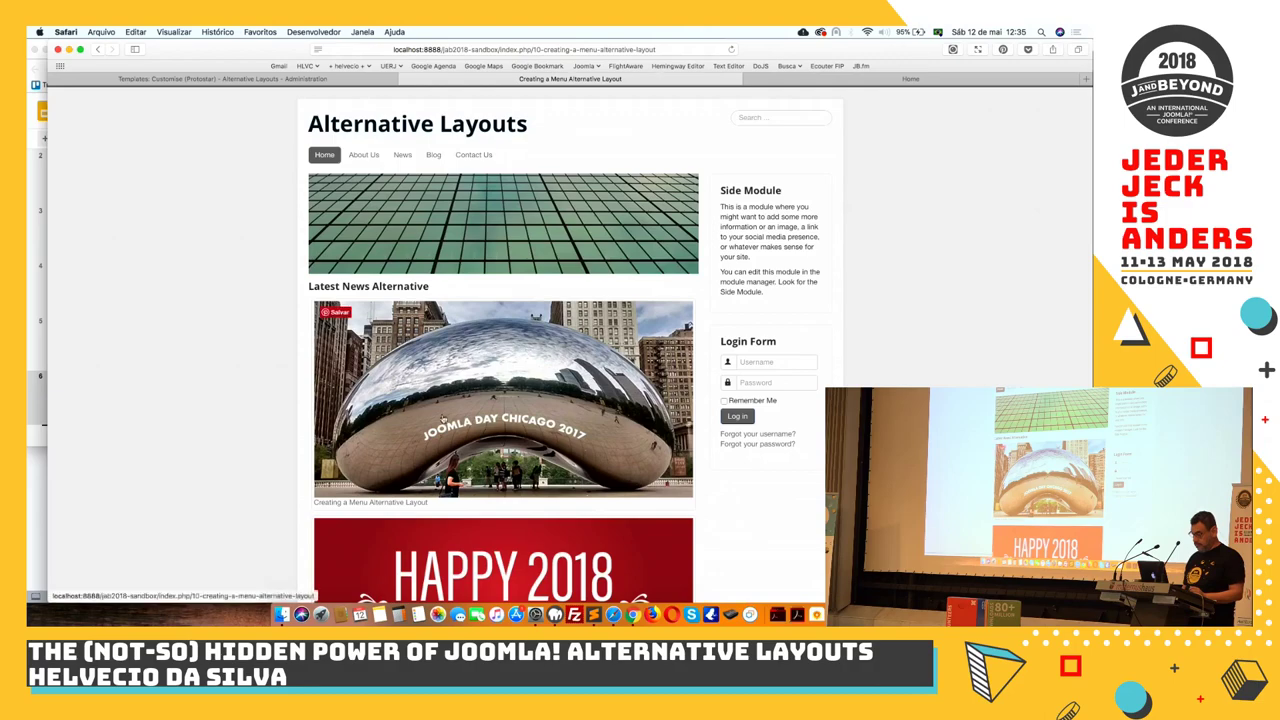
scroll(449, 426, down, 10)
scroll(449, 427, up, 10)
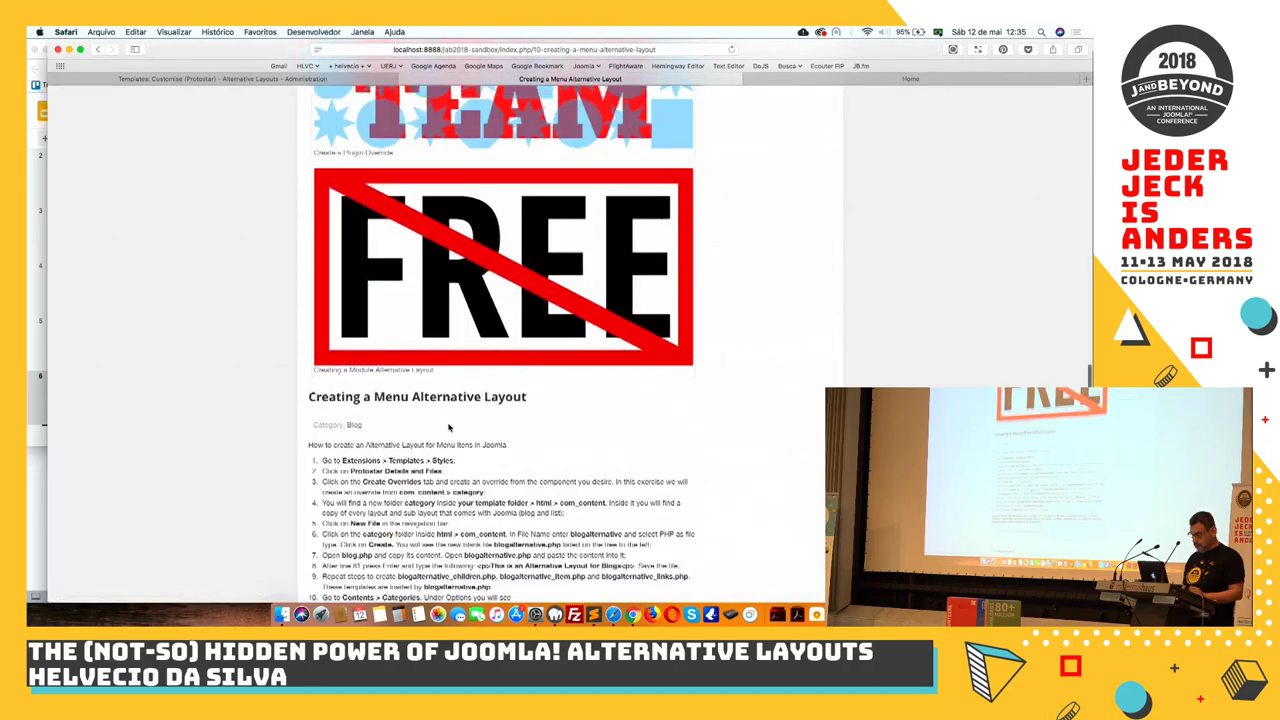
scroll(449, 426, up, 3)
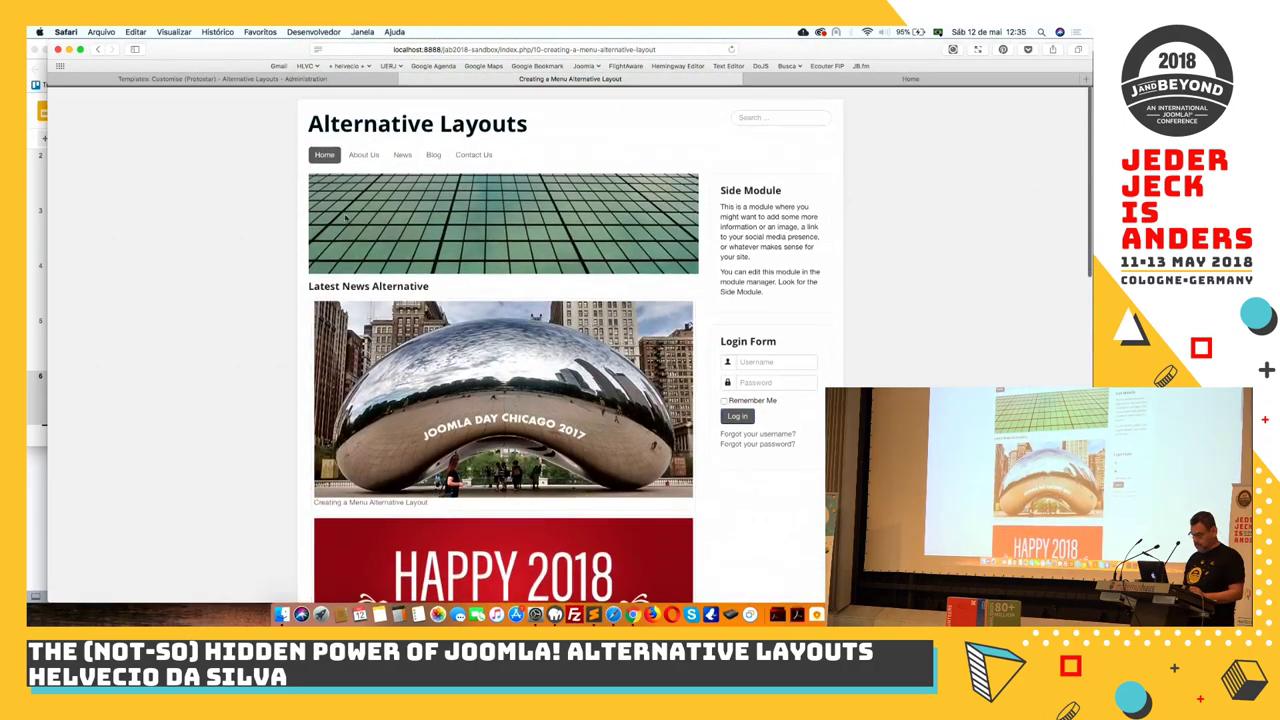
click(441, 155)
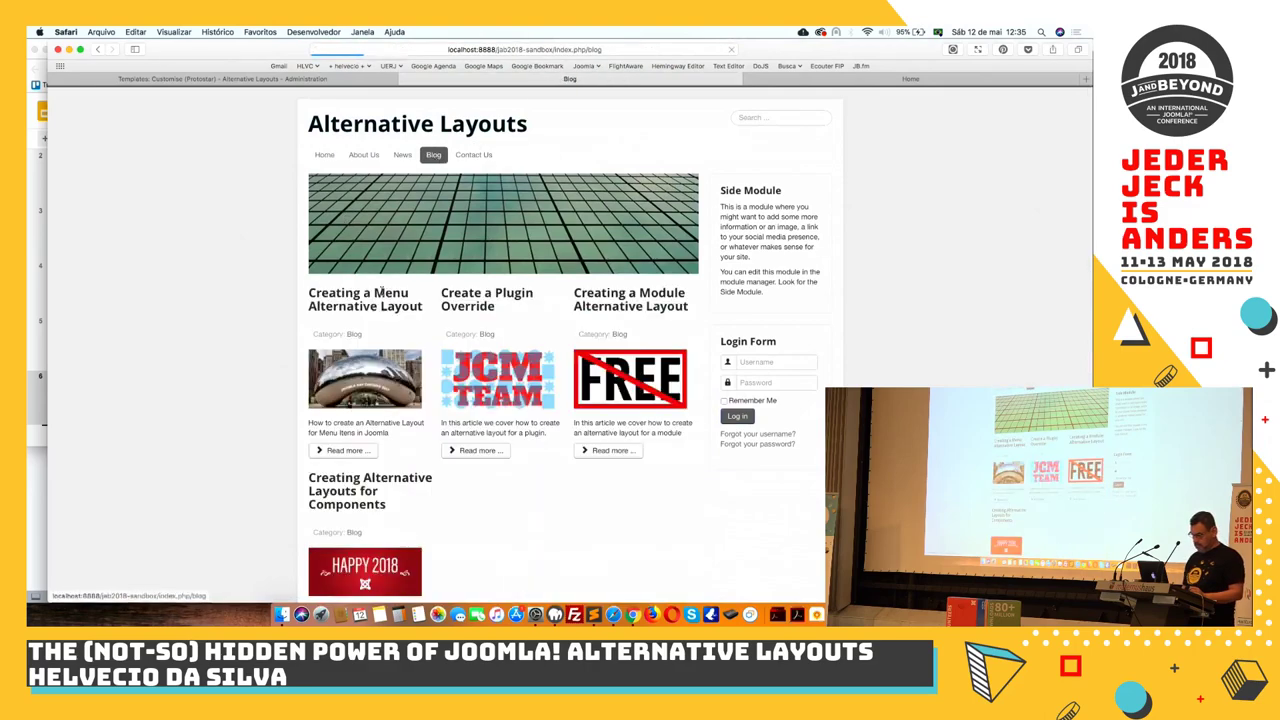
click(362, 451)
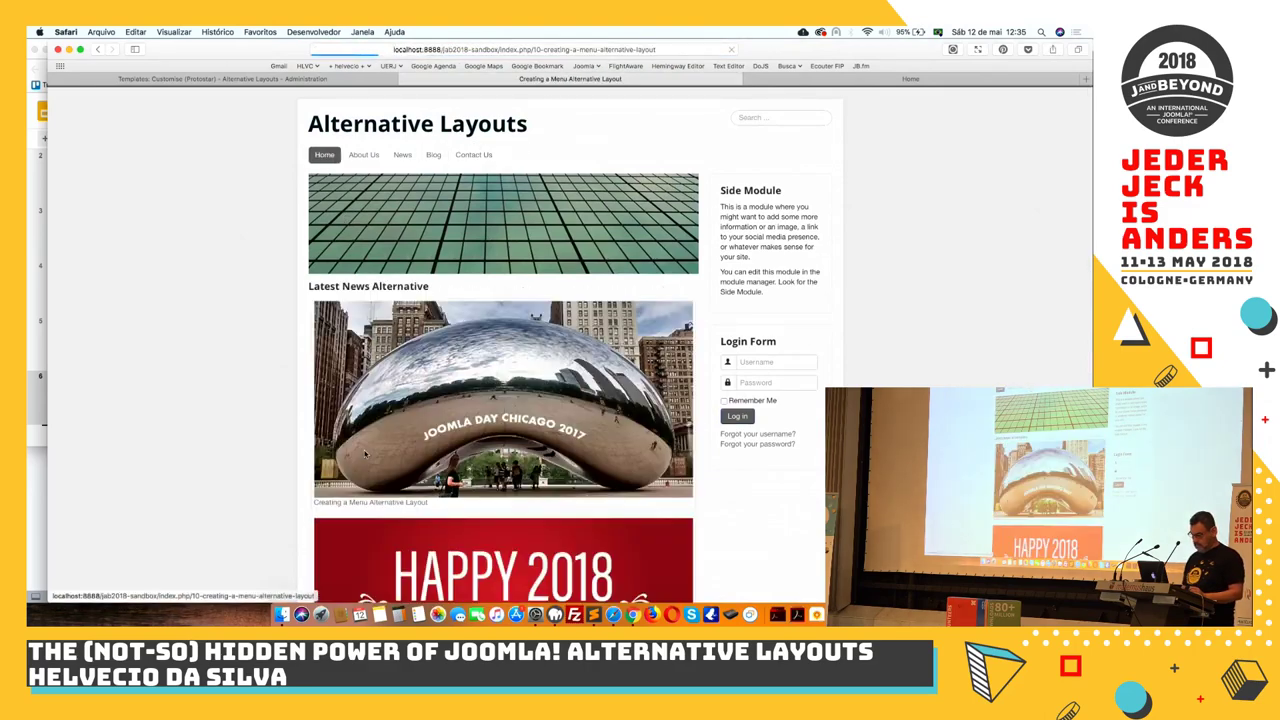
scroll(535, 398, down, 10)
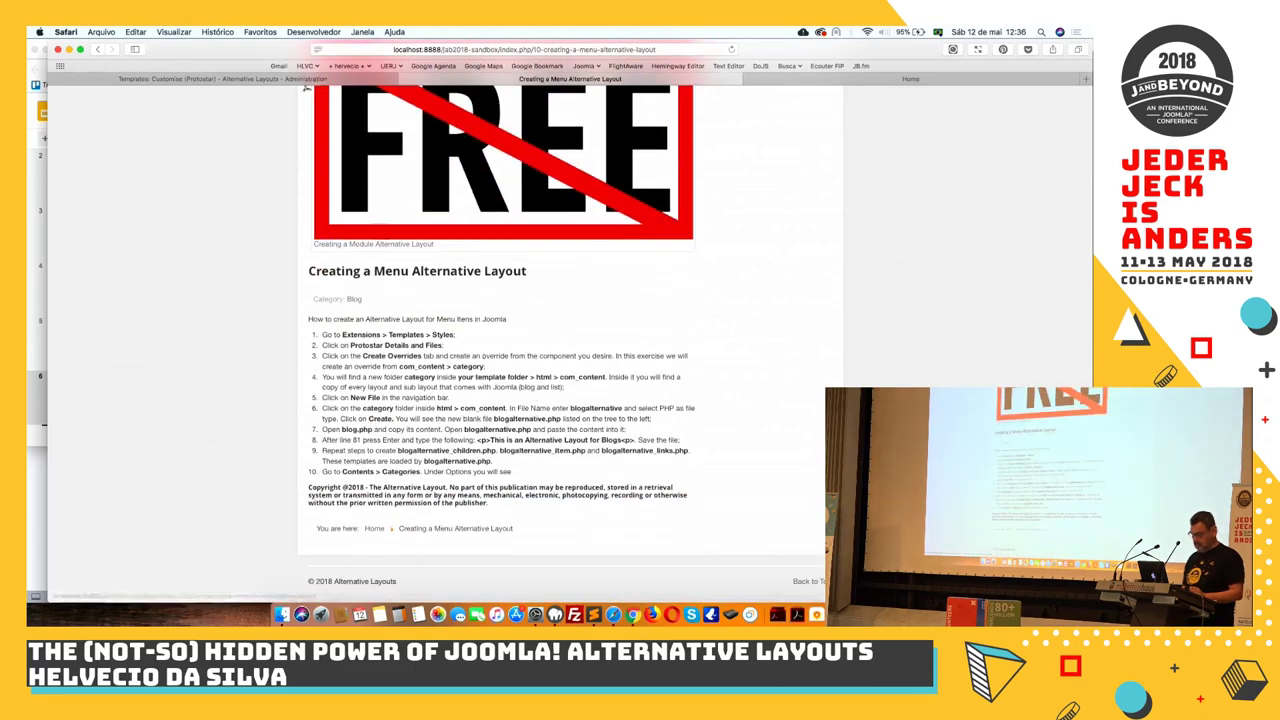
Close the Protostar template customiser and go to the site Modules list
click(283, 79)
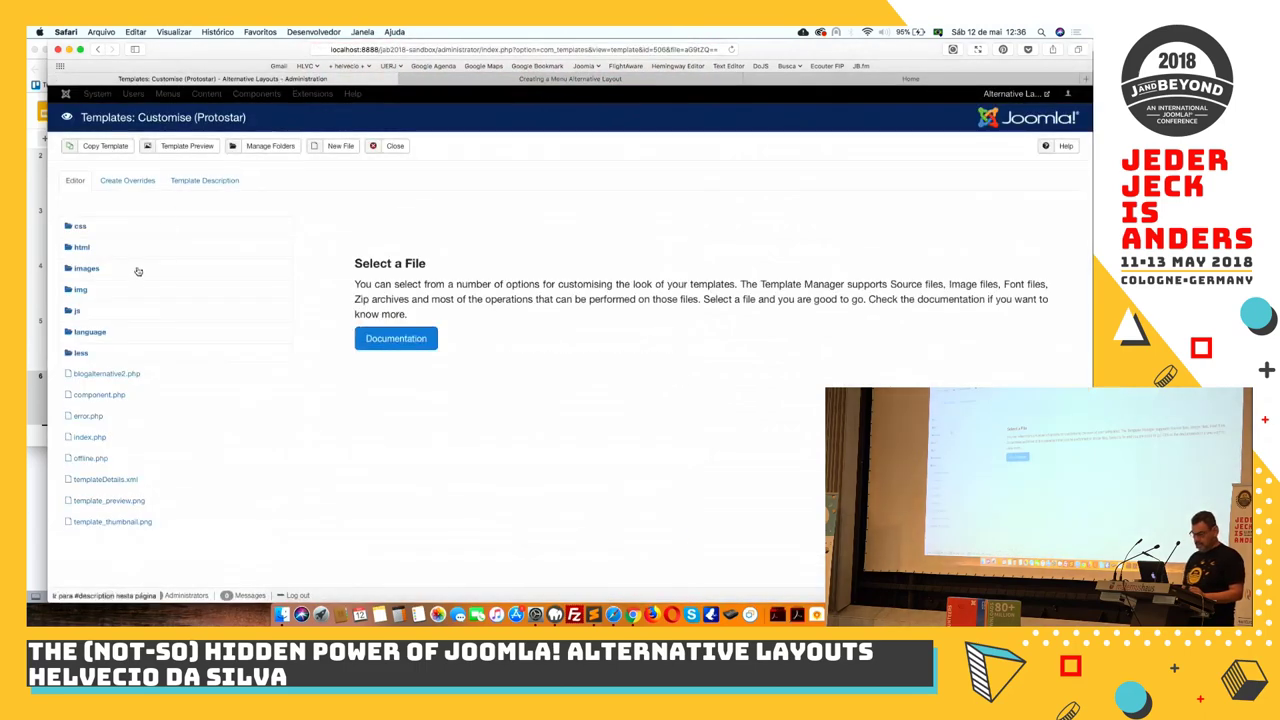
click(394, 147)
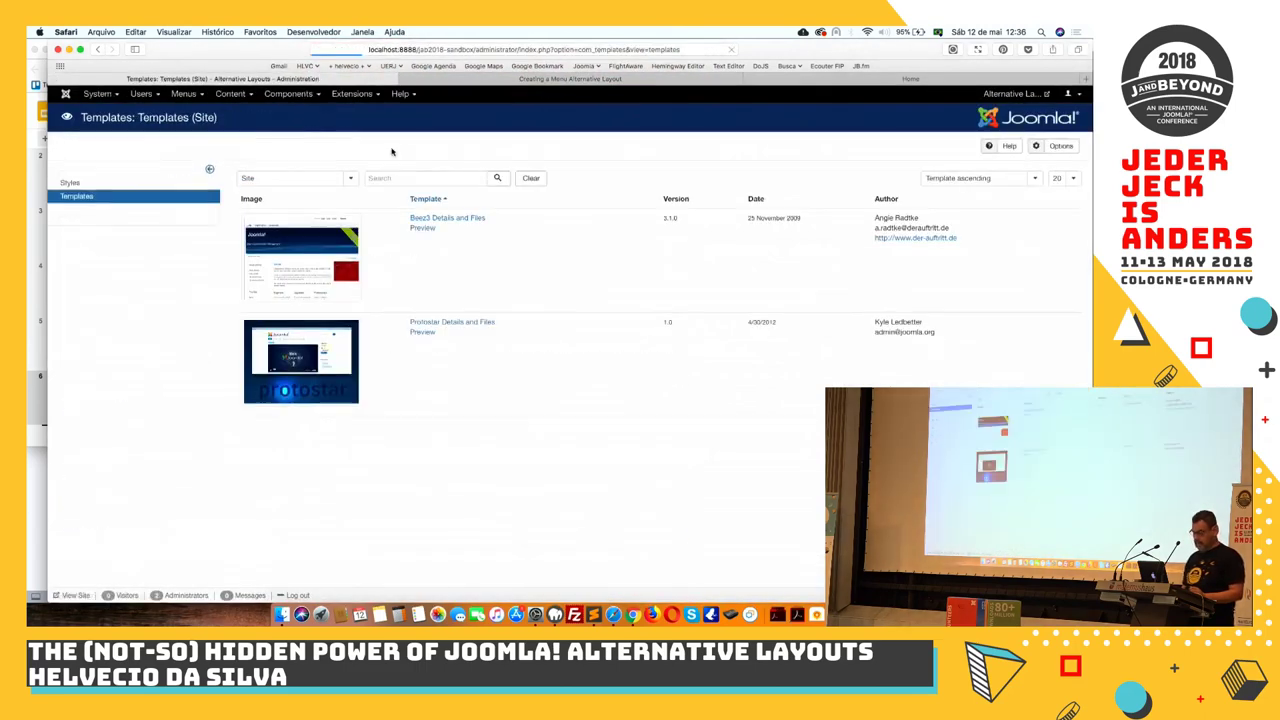
click(366, 95)
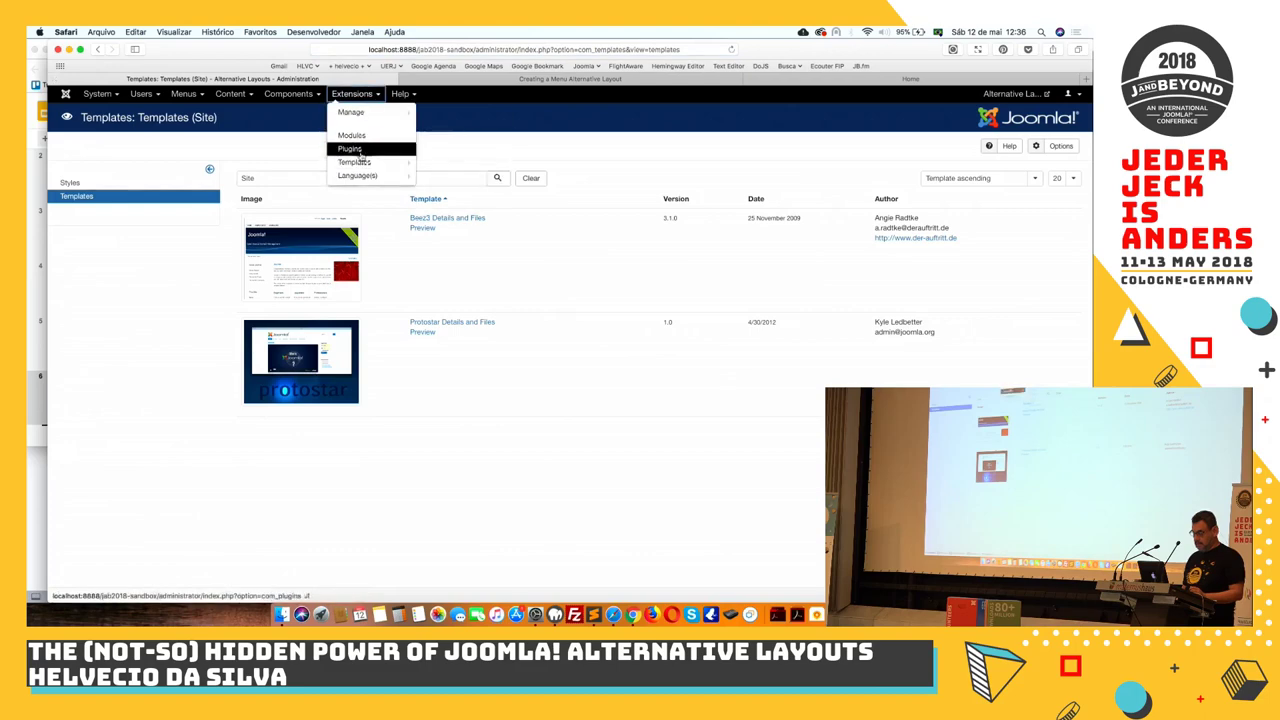
click(359, 136)
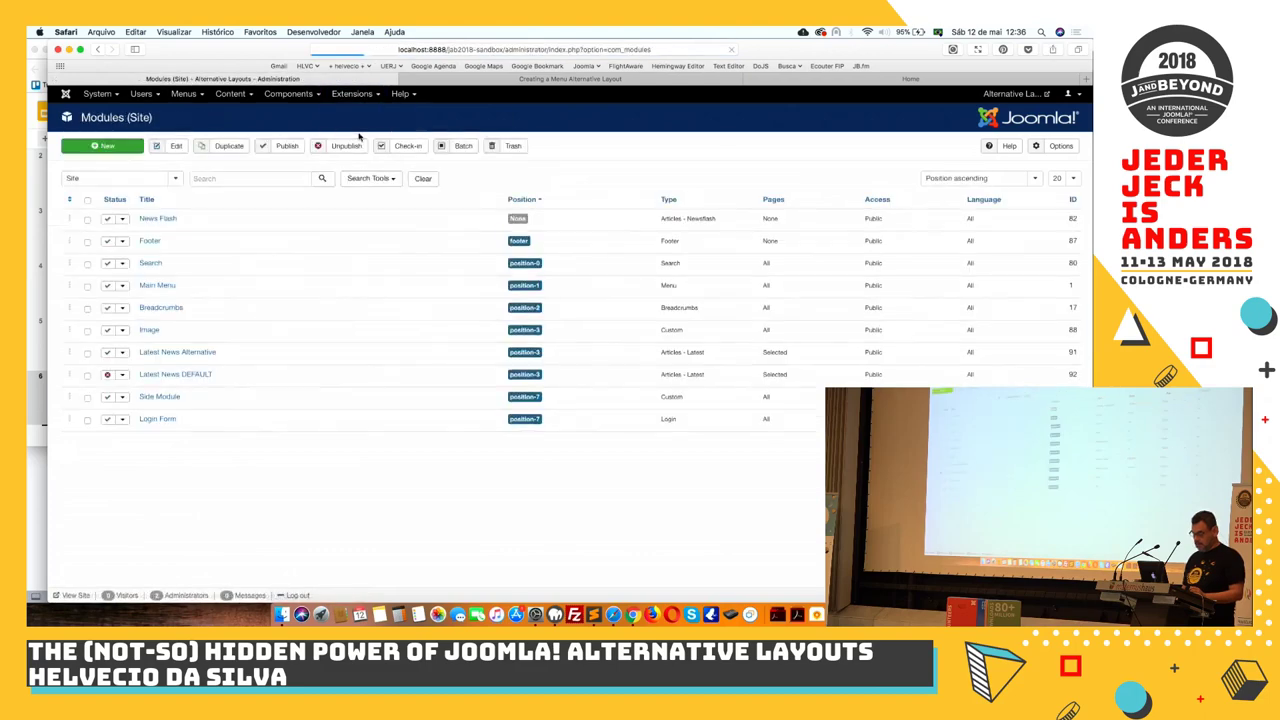
Set the Latest News Alternative module's status to Unpublished and save it
click(173, 353)
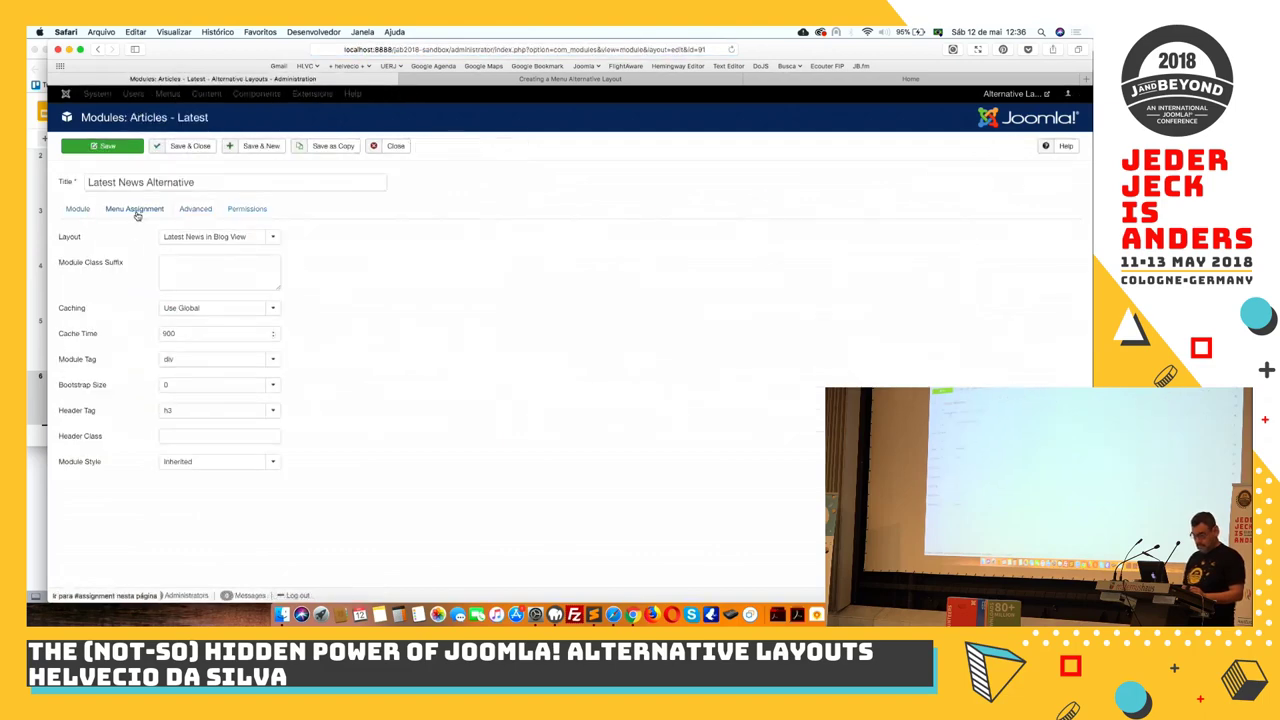
click(134, 208)
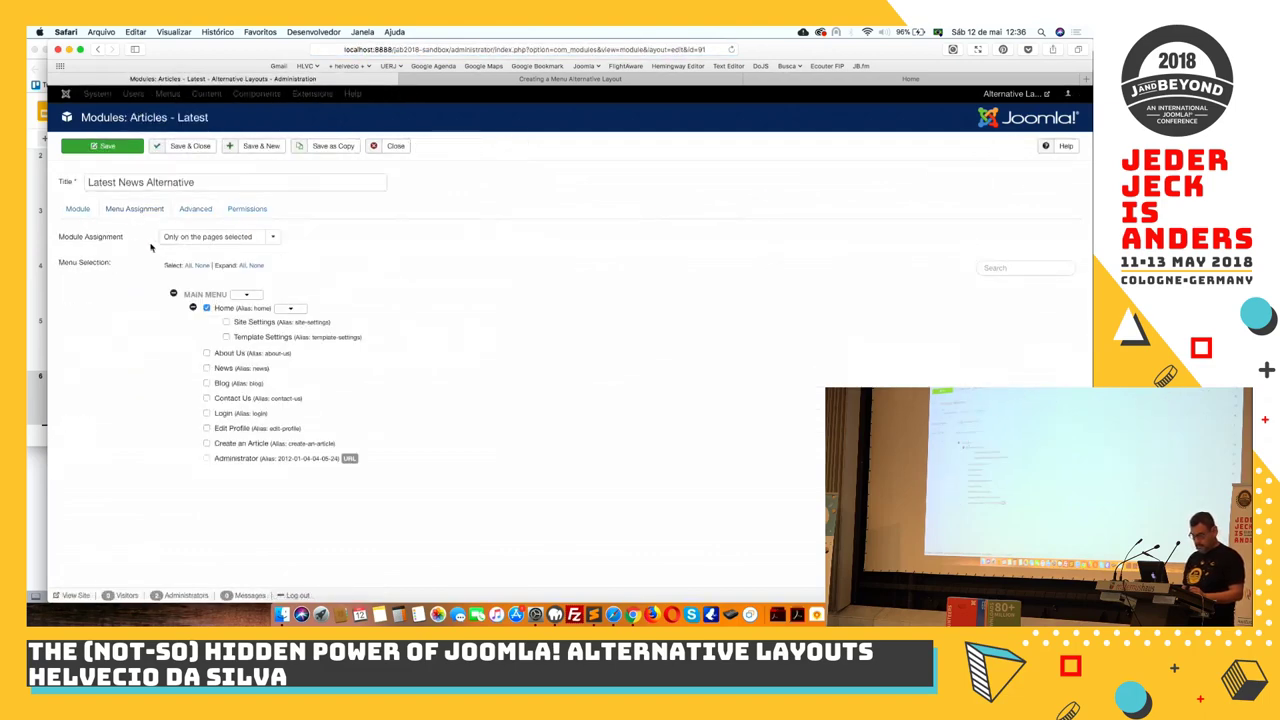
click(88, 208)
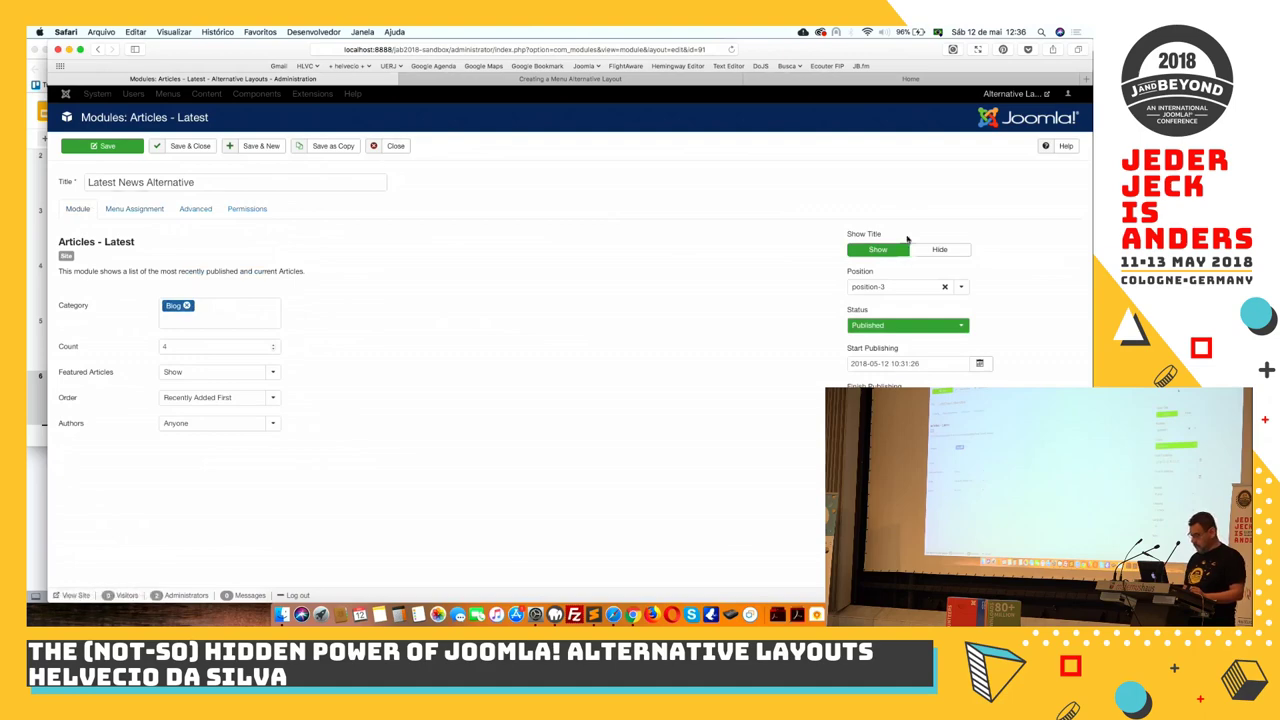
click(900, 325)
click(886, 350)
click(188, 146)
Reload the front-end article page to confirm the module is gone, then open the Articles list
click(469, 79)
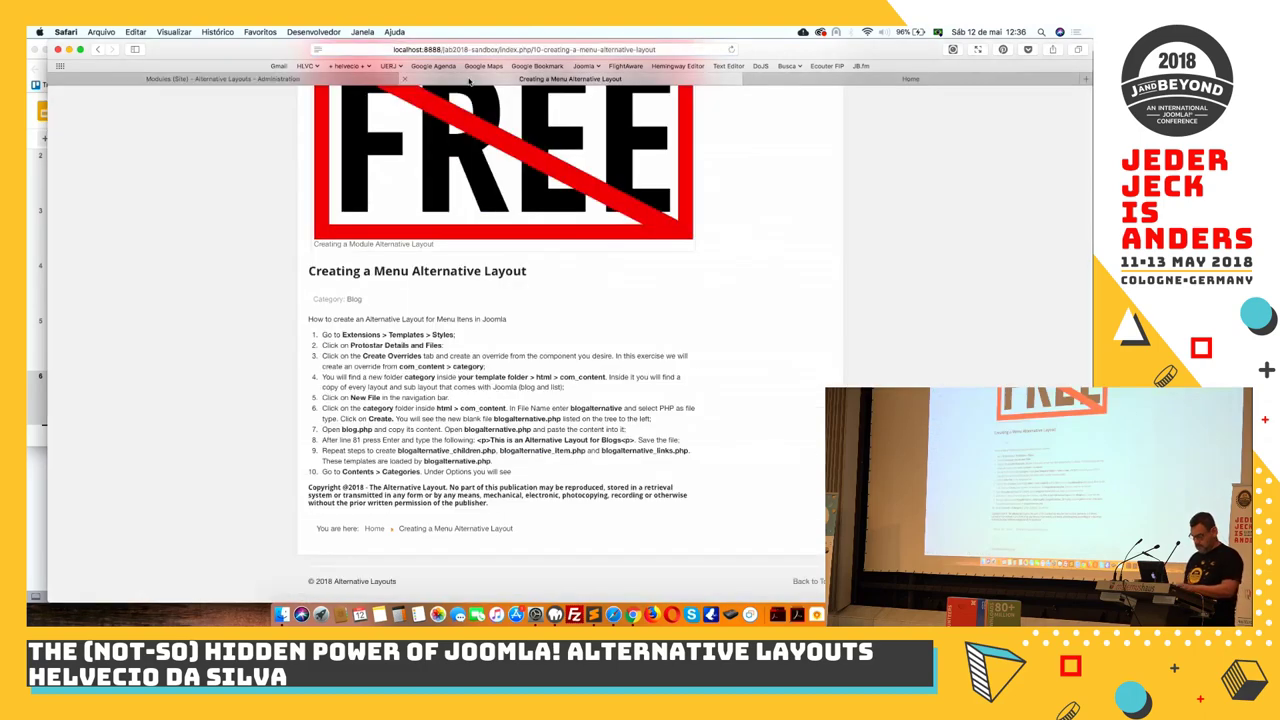
key(super+r)
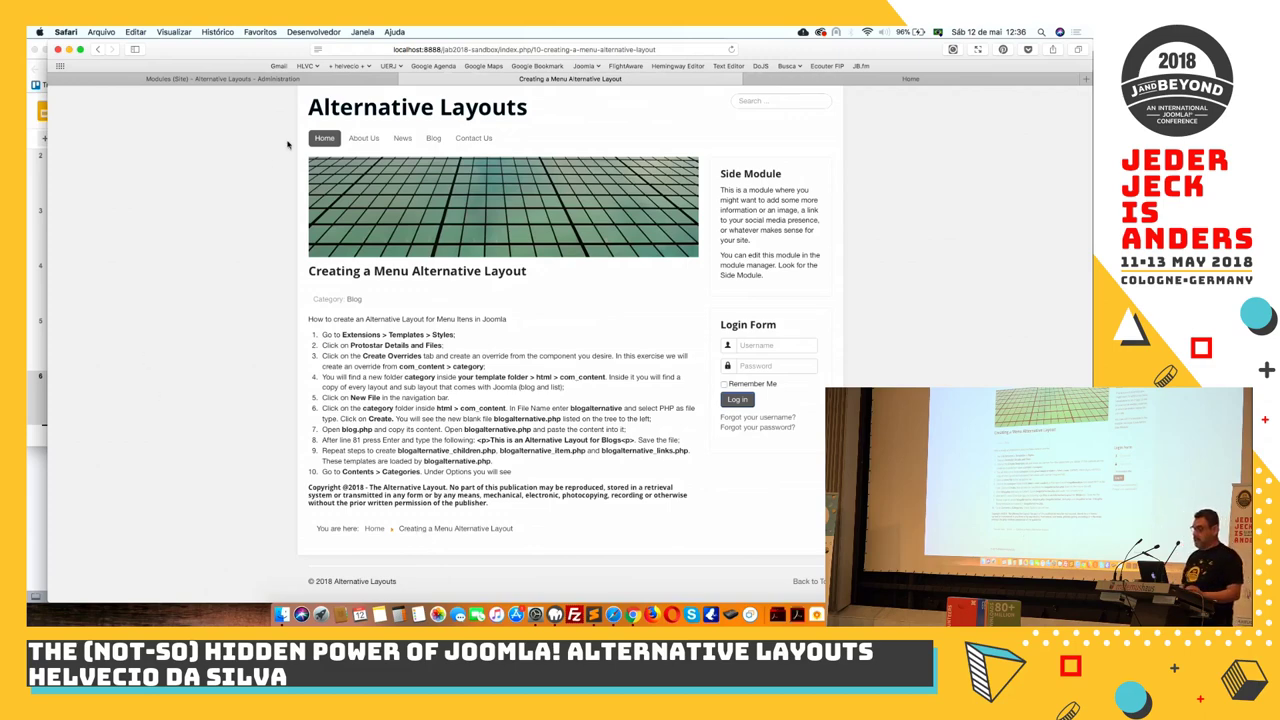
click(305, 79)
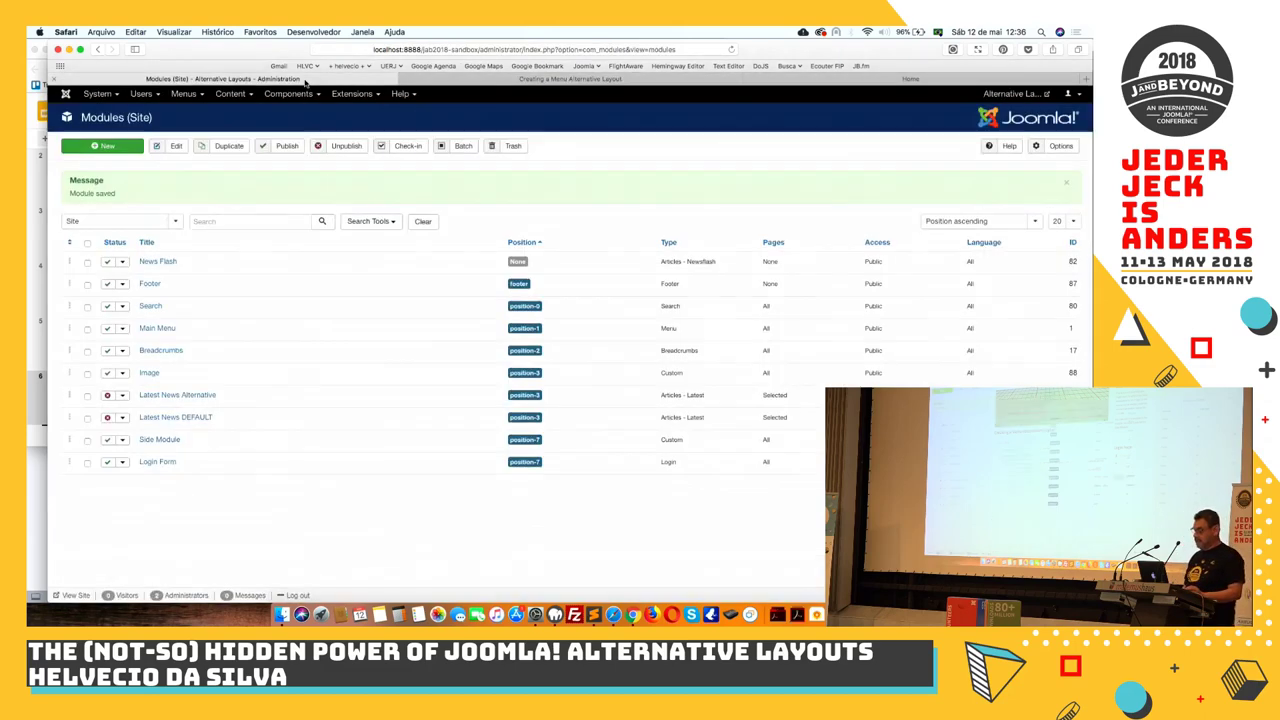
click(230, 93)
click(233, 112)
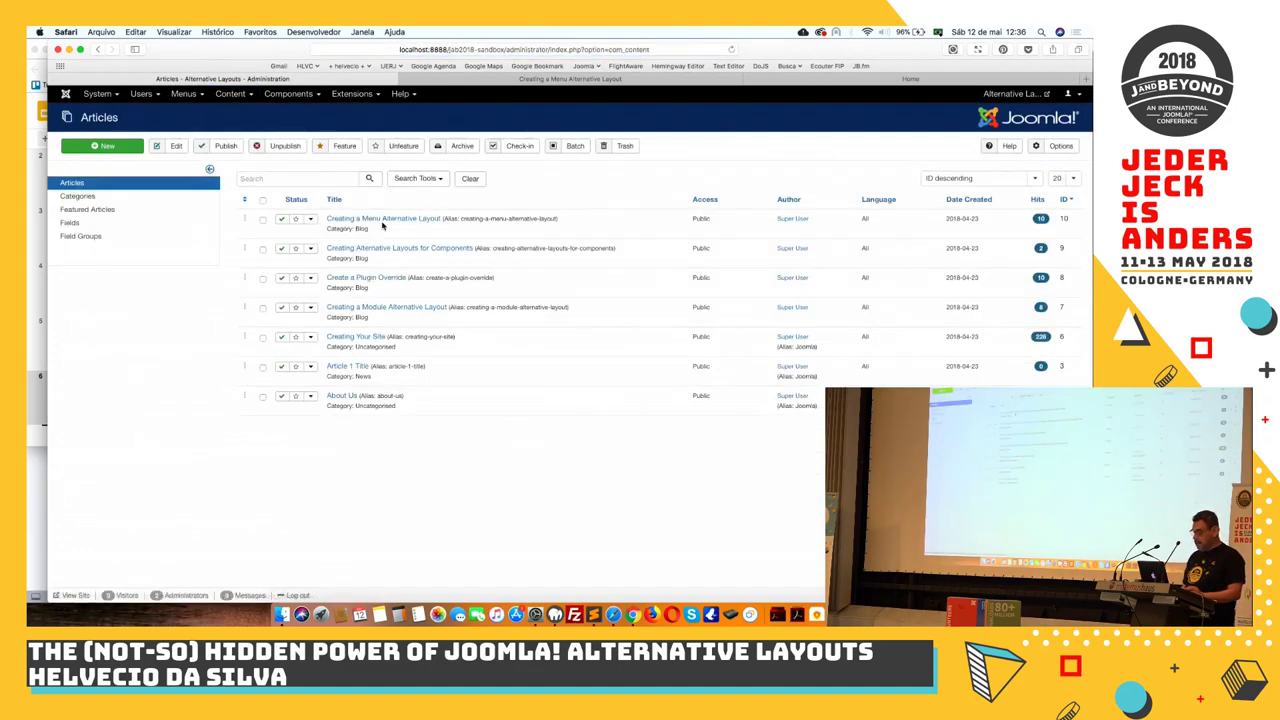
Save the Creating a Menu Alternative Layout article with its Layout kept on Use Global
click(380, 219)
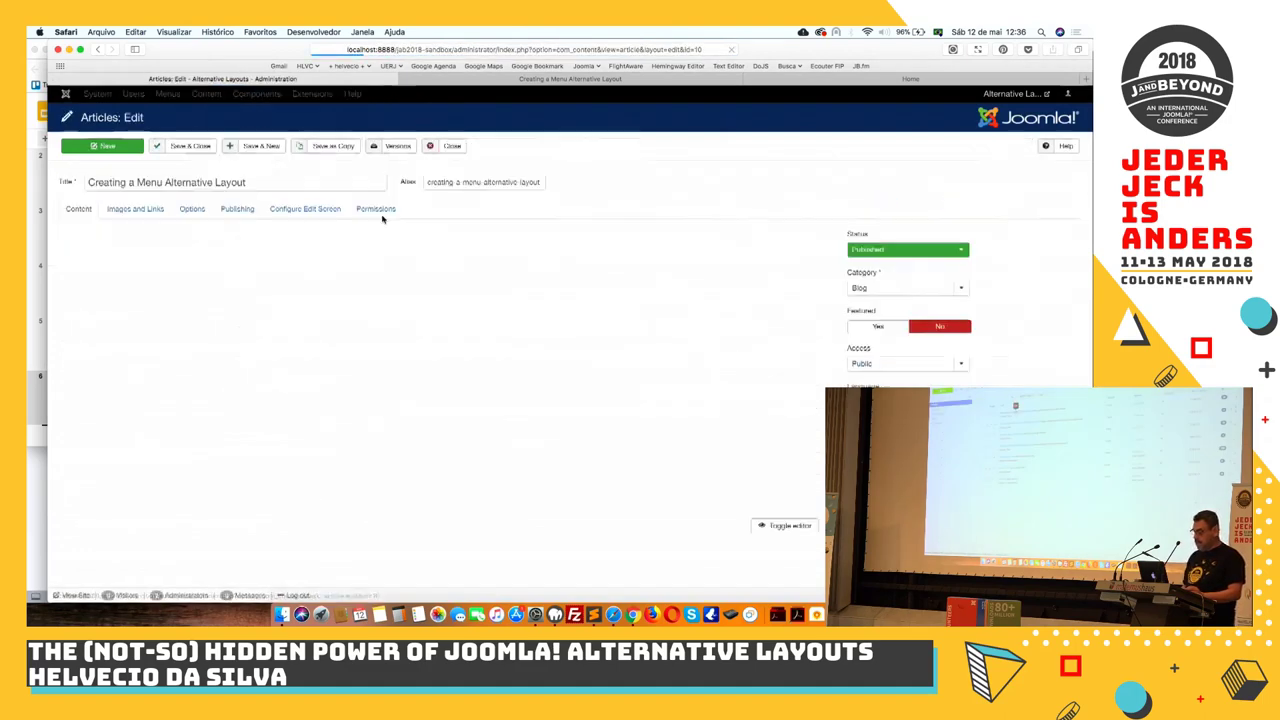
click(193, 211)
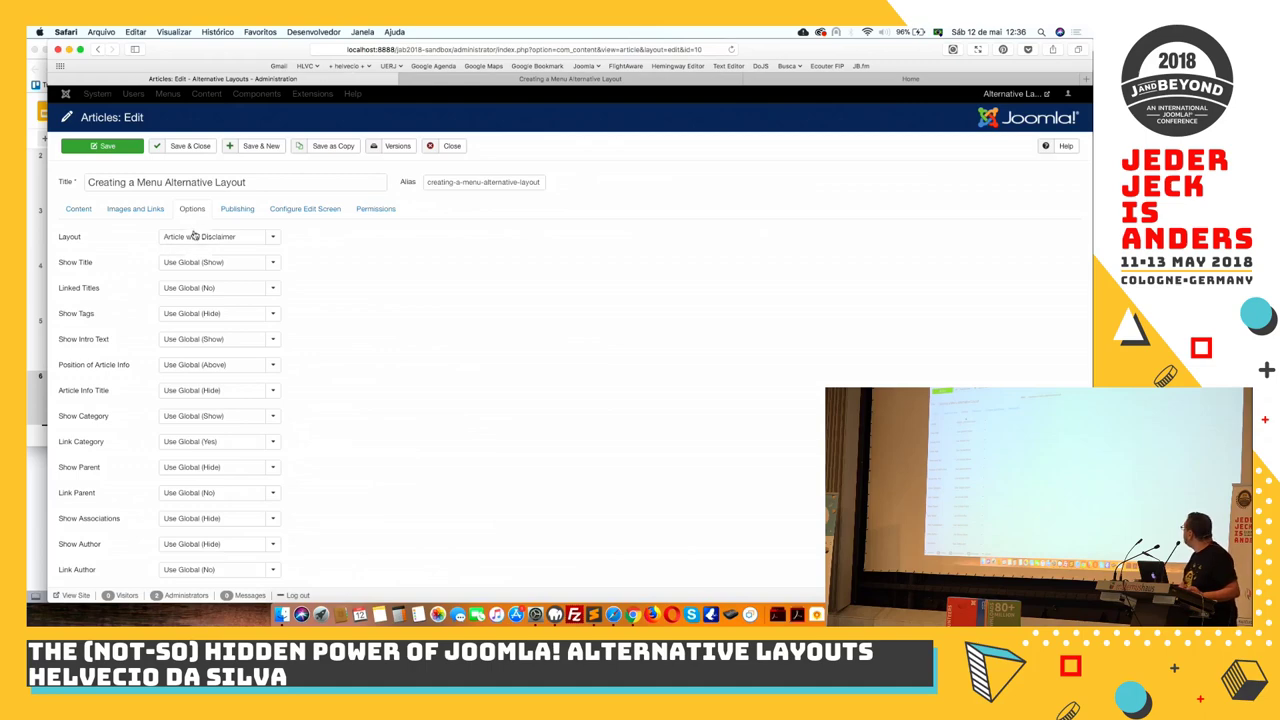
click(193, 238)
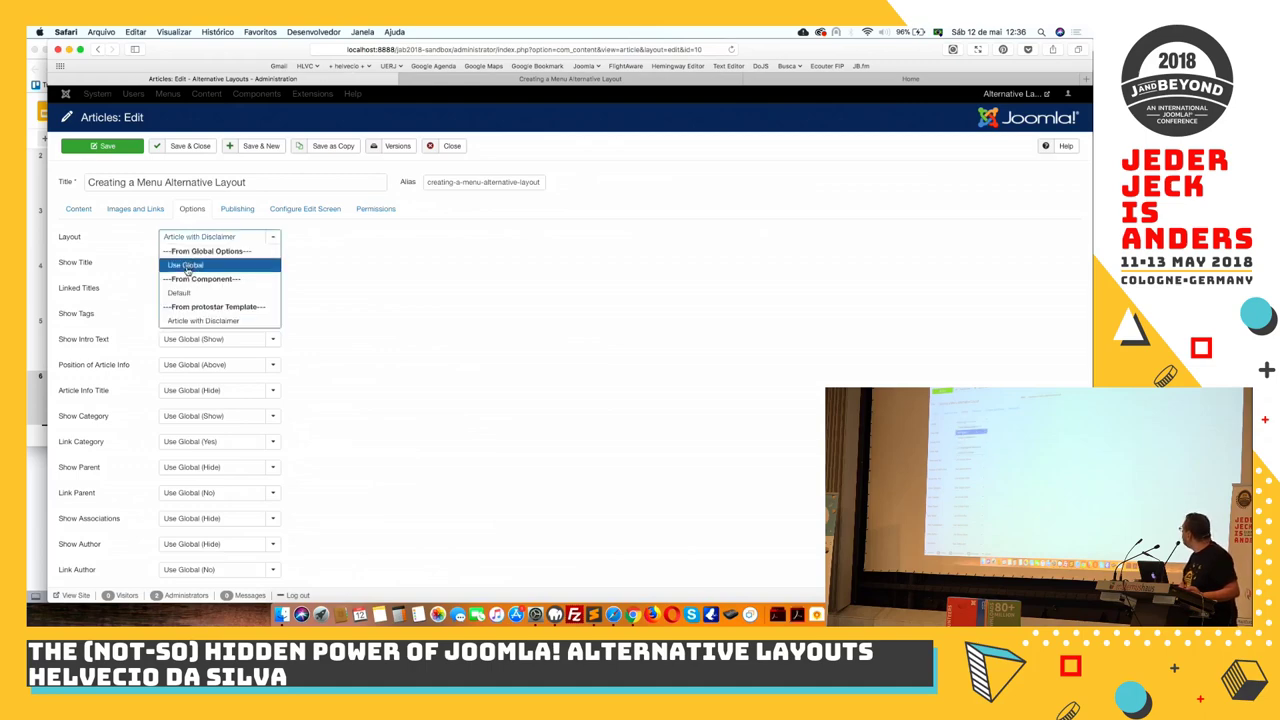
key(super+Tab)
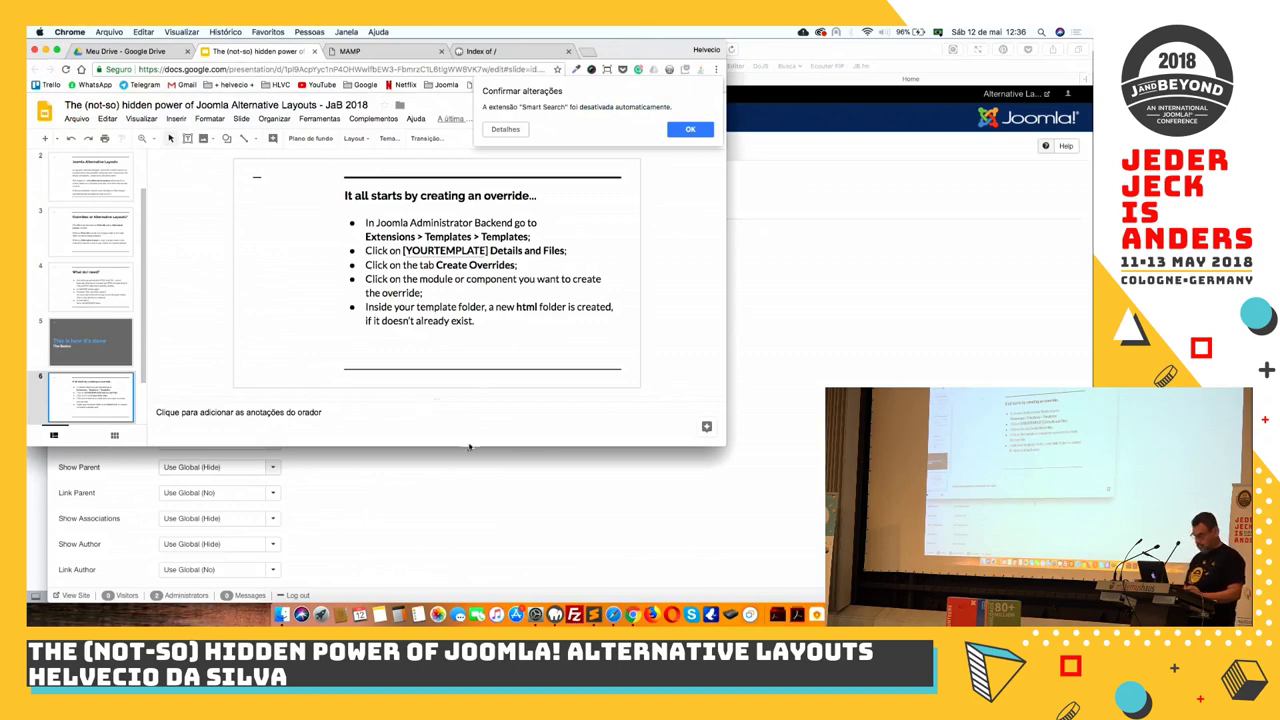
click(690, 130)
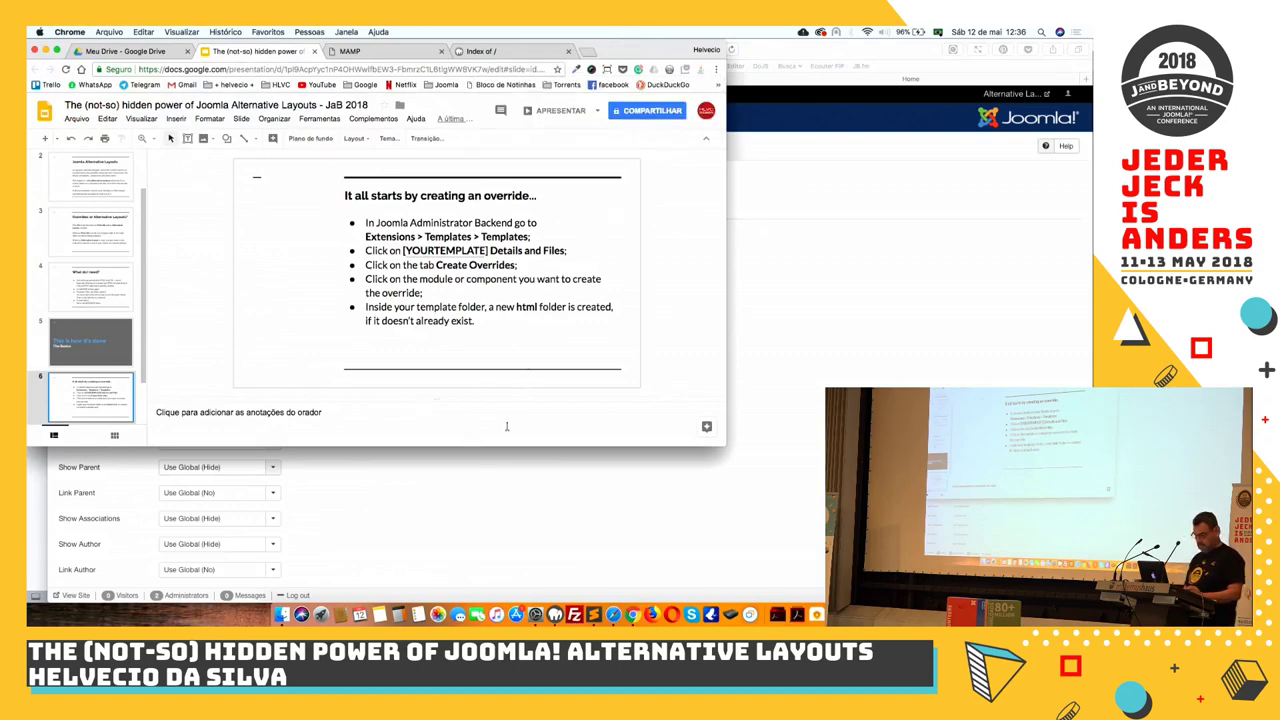
key(super+Tab)
click(258, 263)
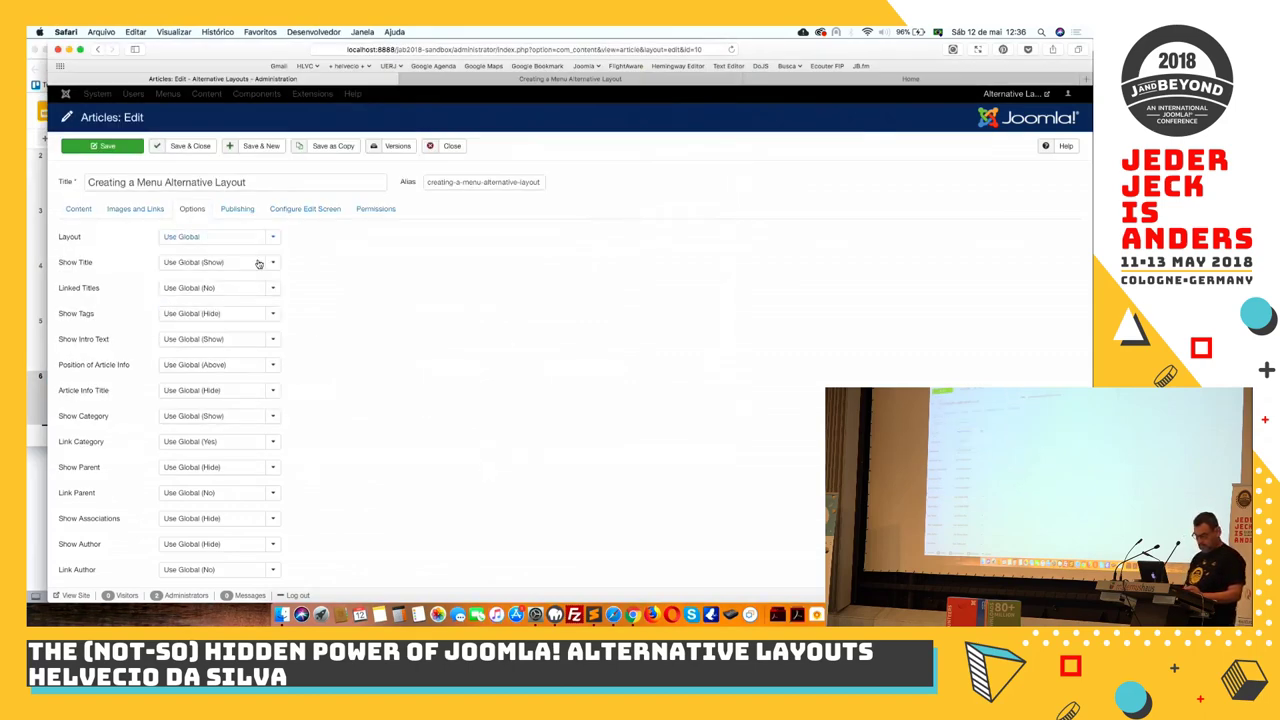
click(105, 146)
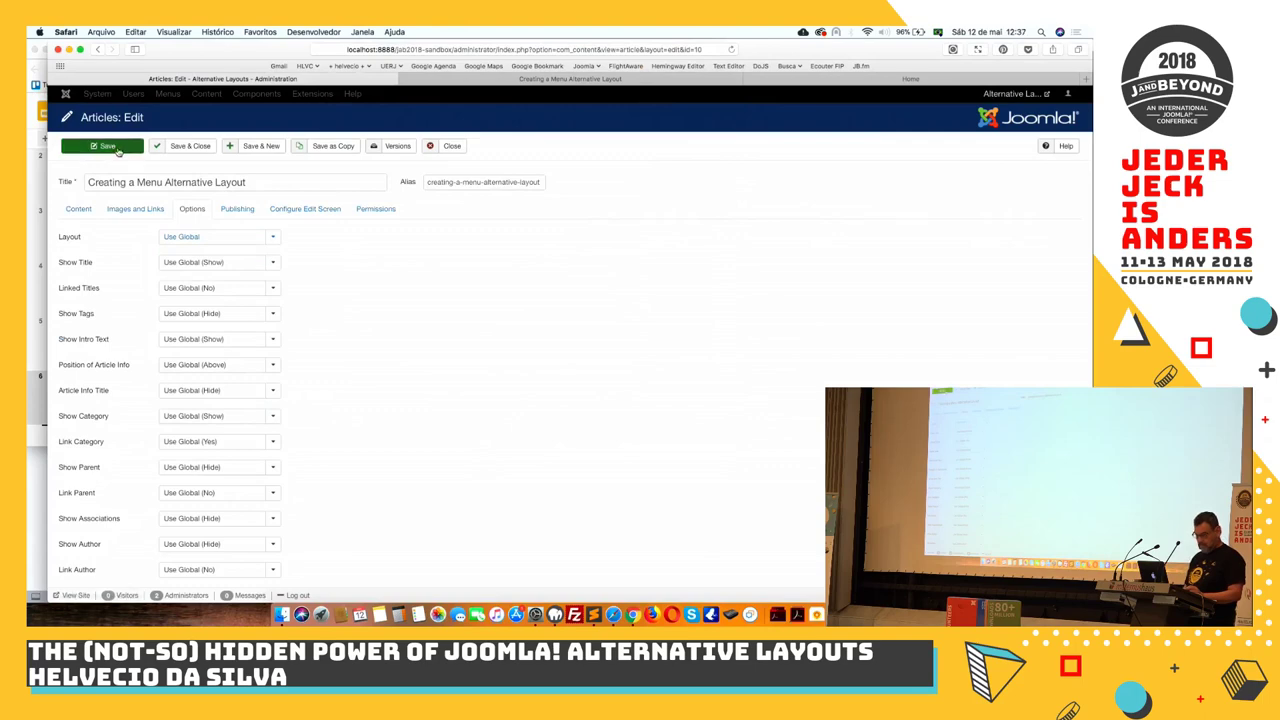
Check the article on the front-end site, then close it back to the Articles list
click(535, 82)
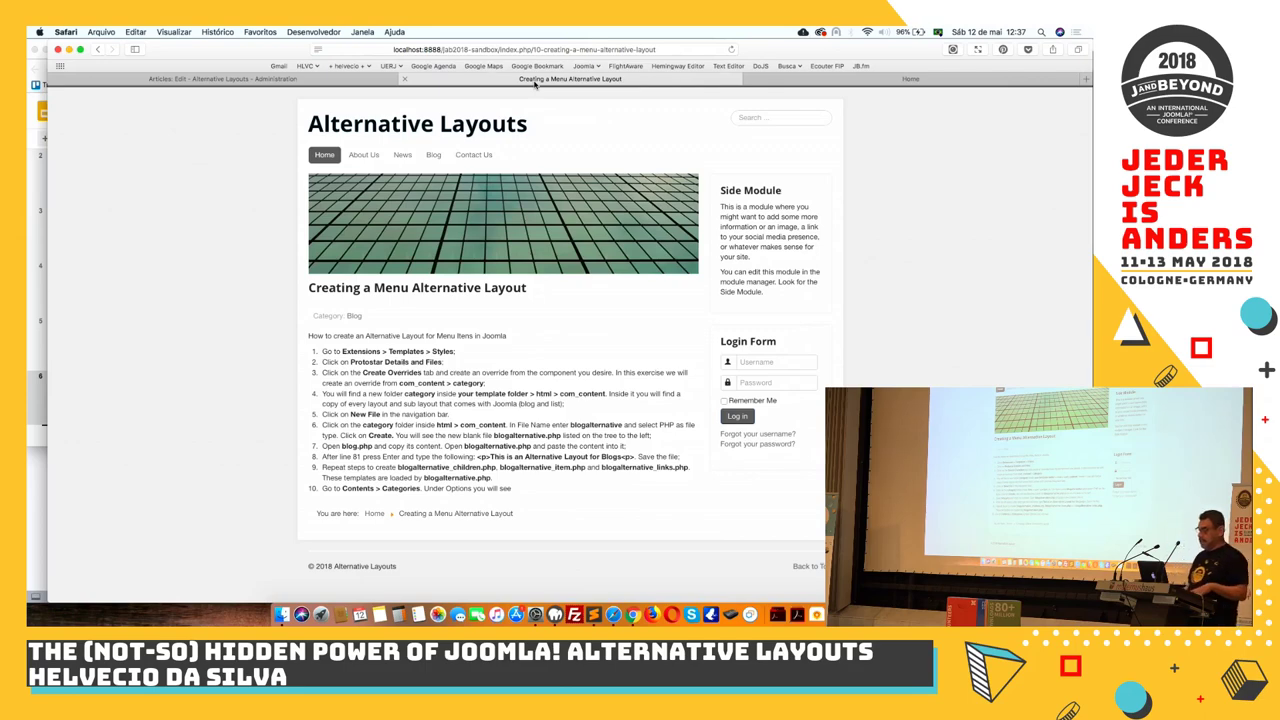
click(213, 80)
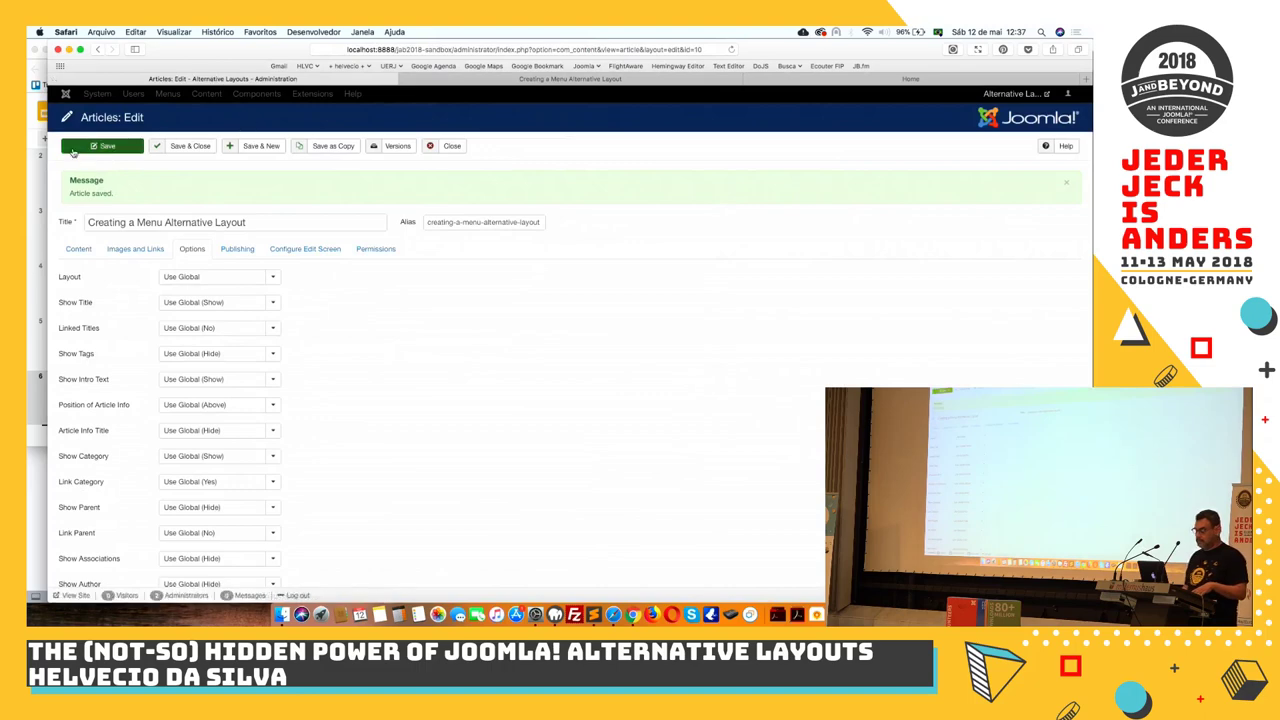
click(452, 147)
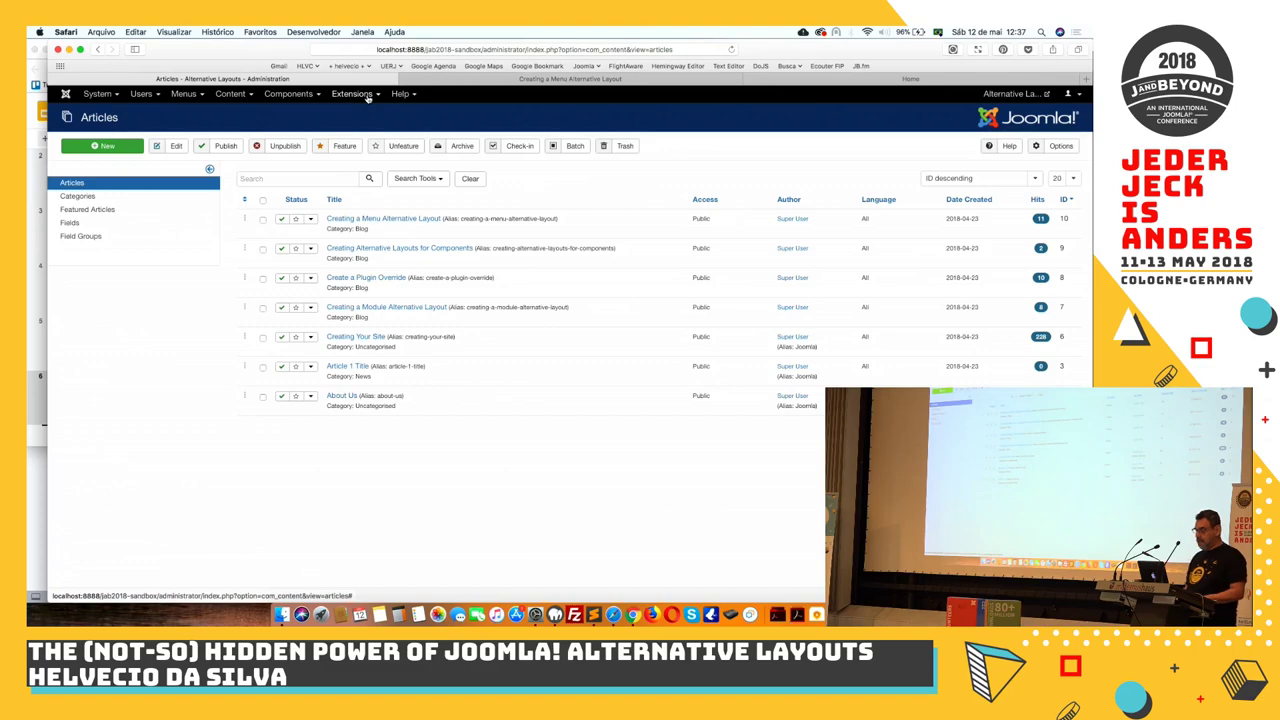
Start a new Main Menu item, browse the Articles item types, then bring up a Finder window
click(184, 95)
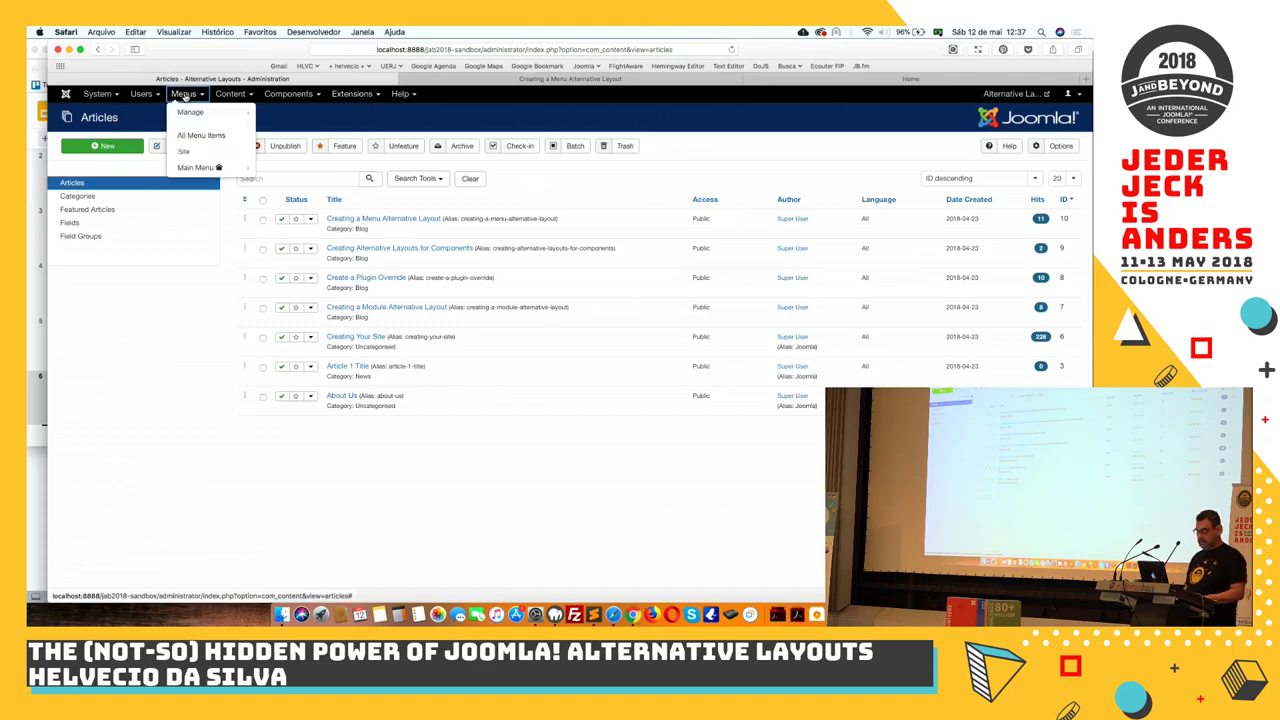
click(194, 167)
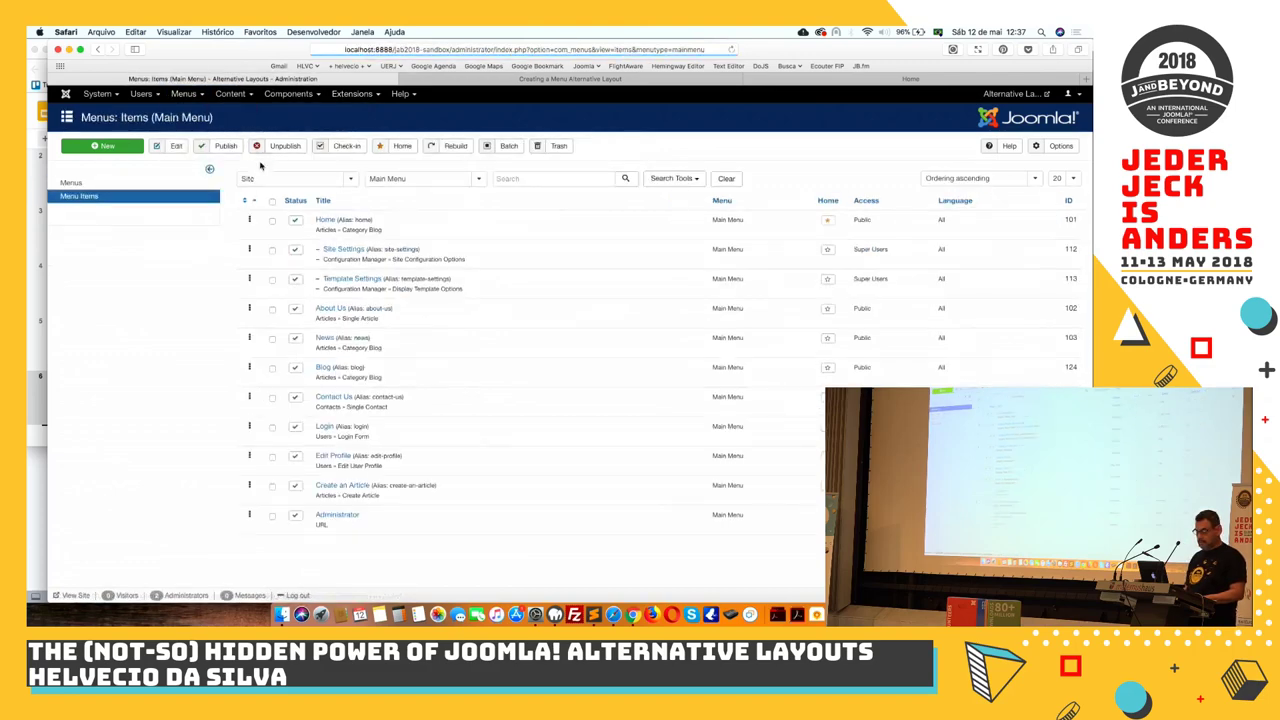
click(112, 146)
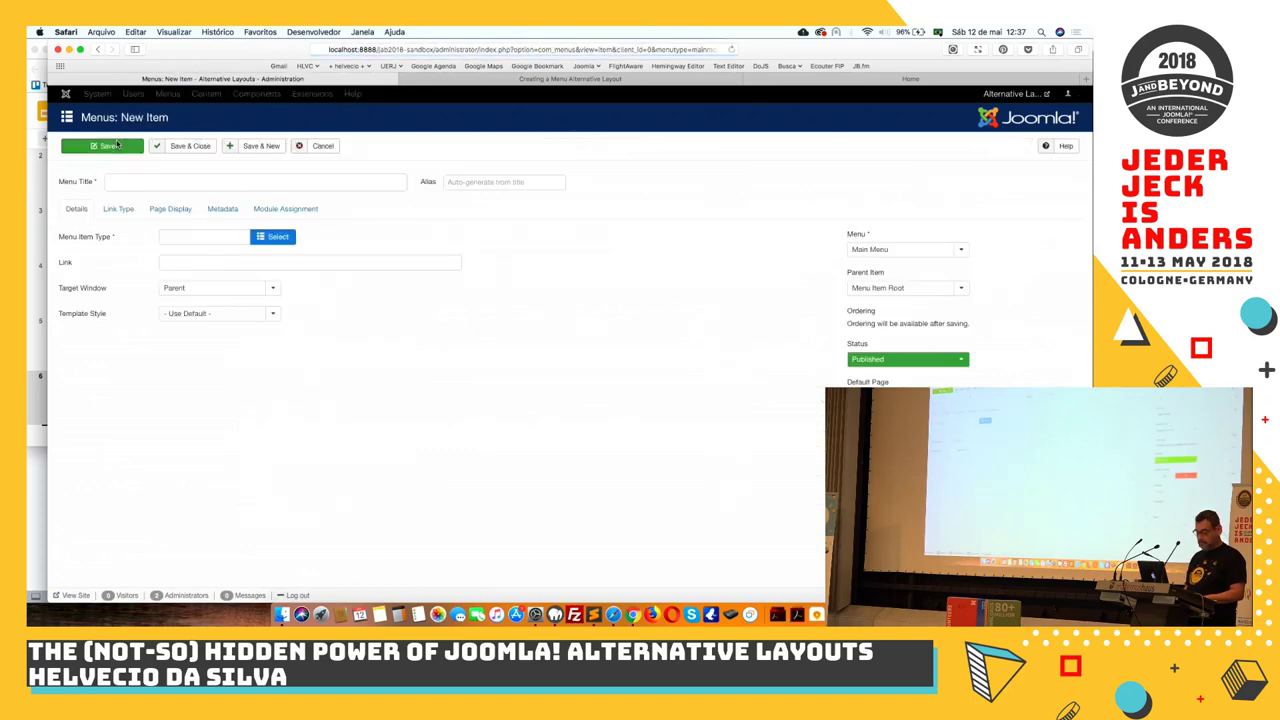
click(268, 238)
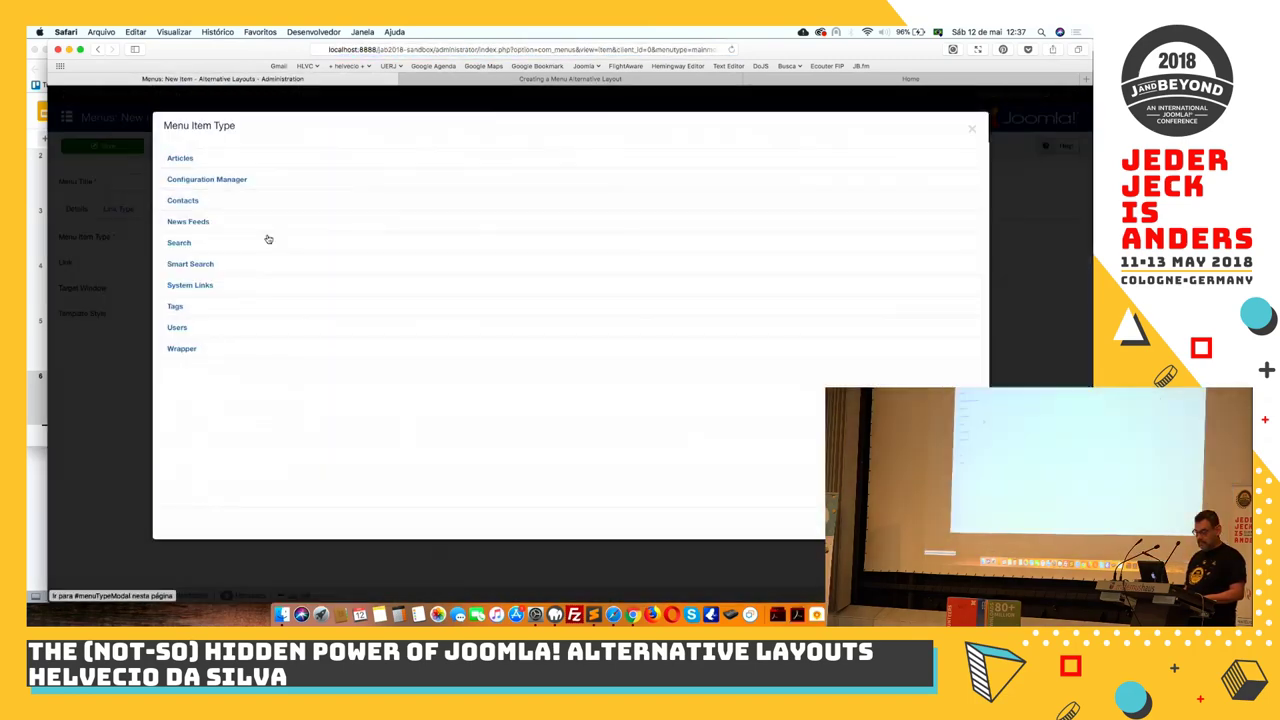
click(178, 159)
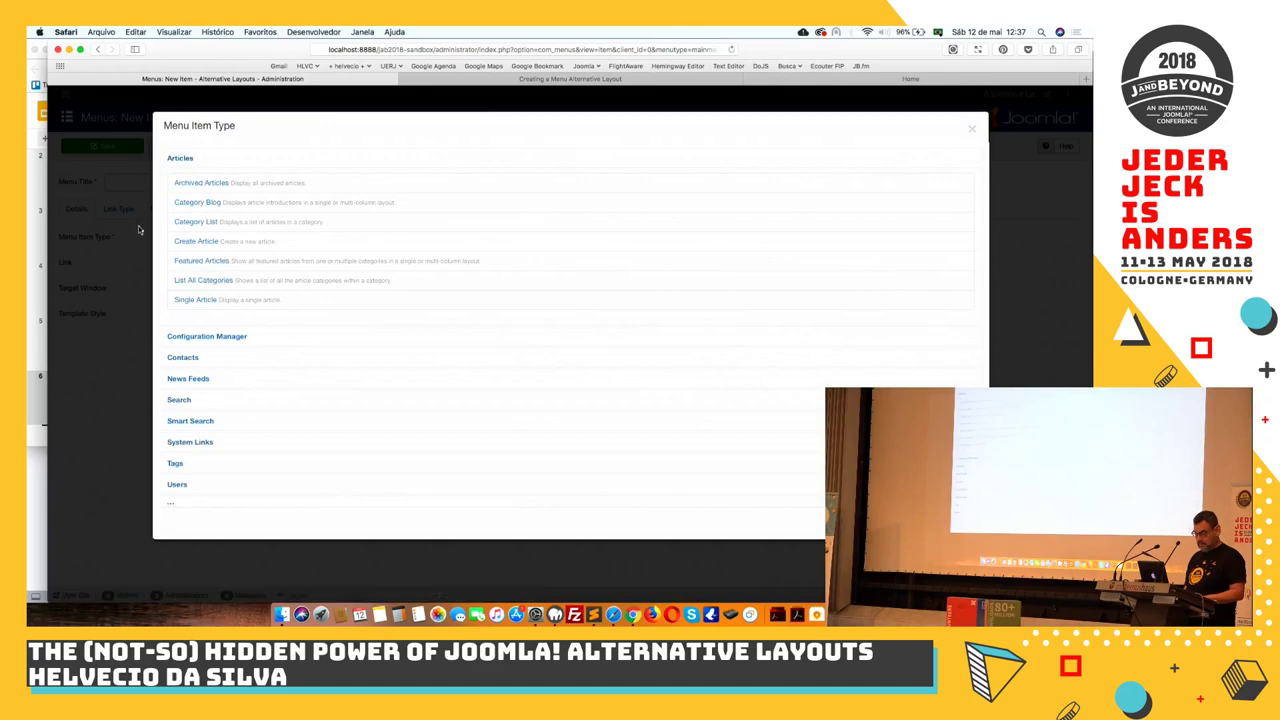
click(143, 360)
click(281, 616)
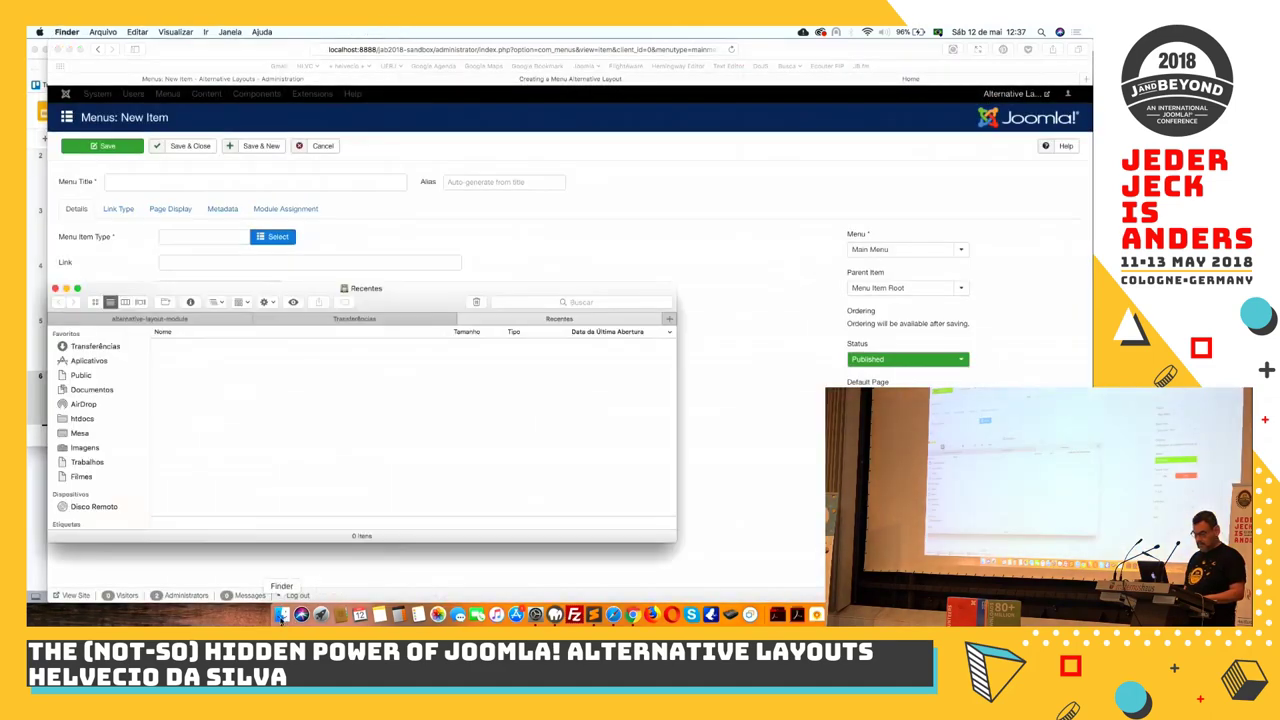
In Finder's htdocs folder, collapse the jab2018 folders and select alternative-layout-sandbox
click(95, 424)
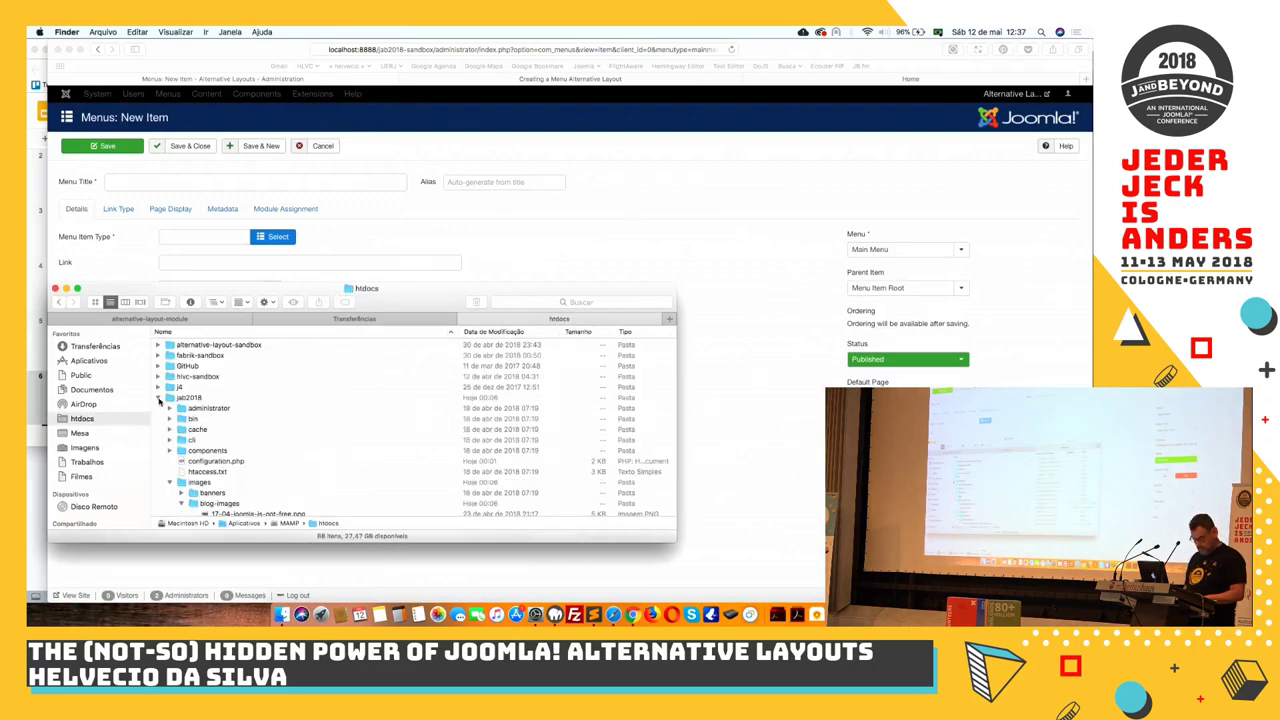
click(158, 399)
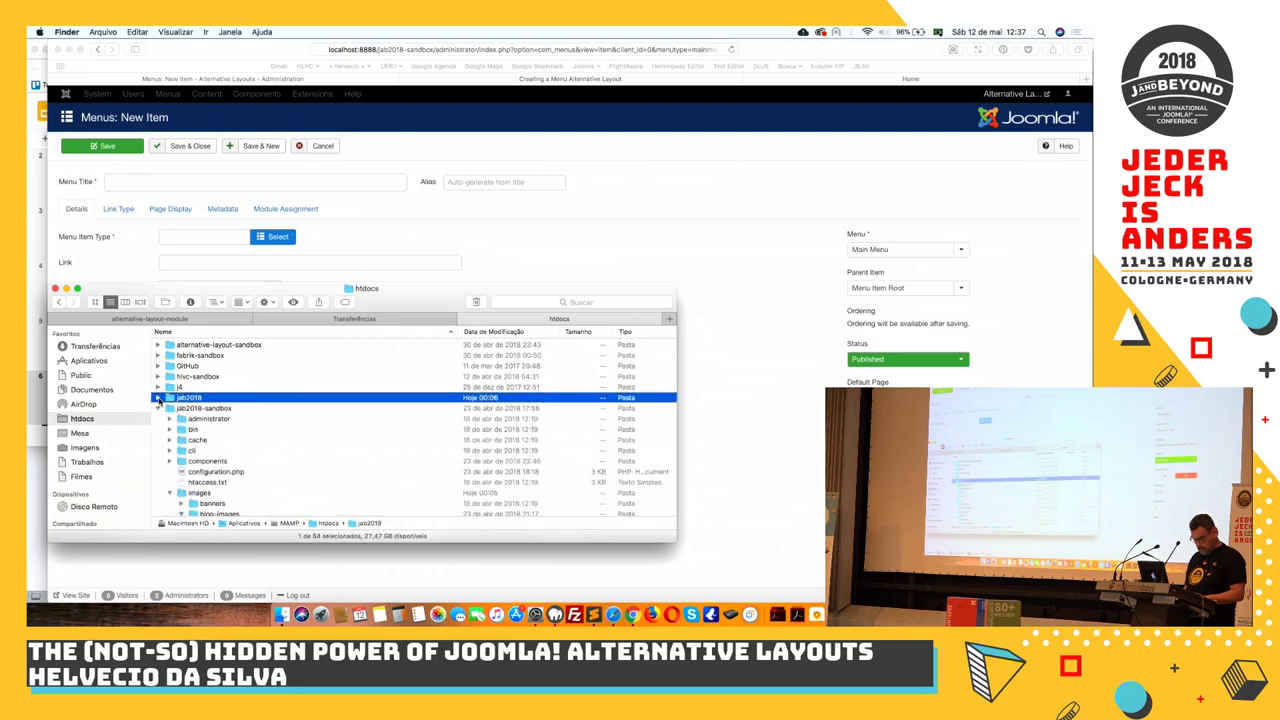
click(158, 410)
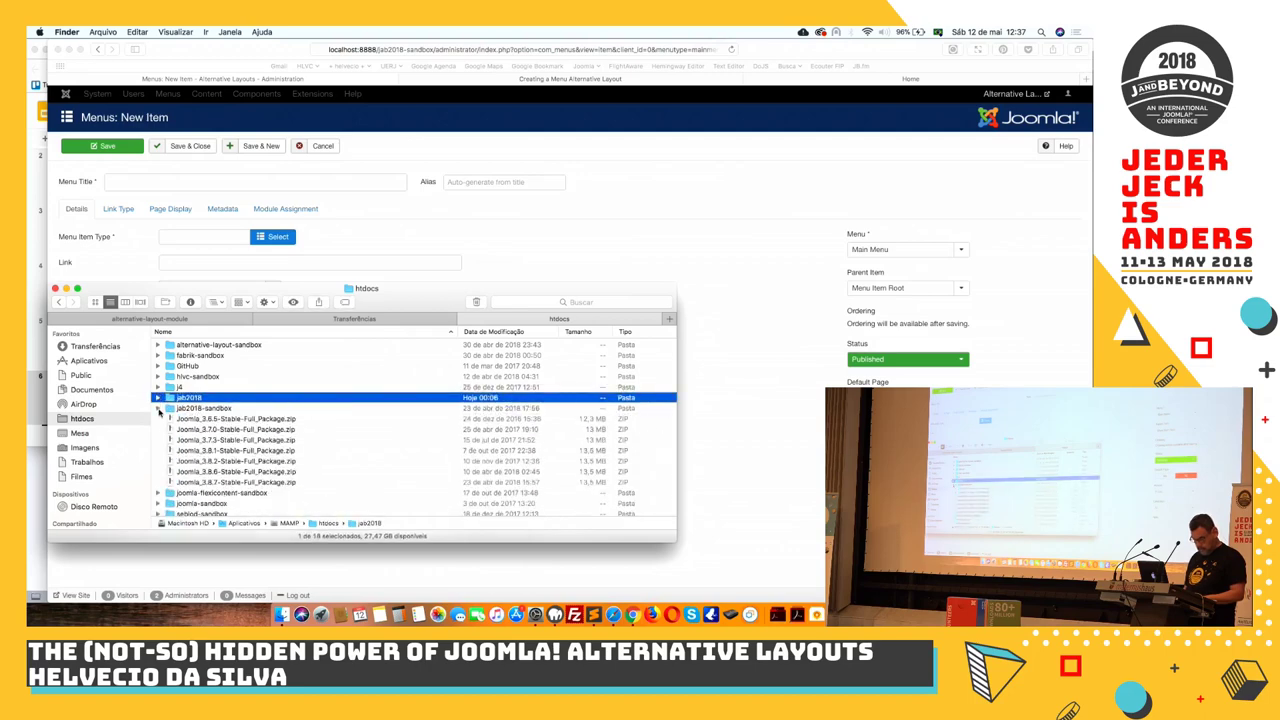
scroll(190, 502, down, 2)
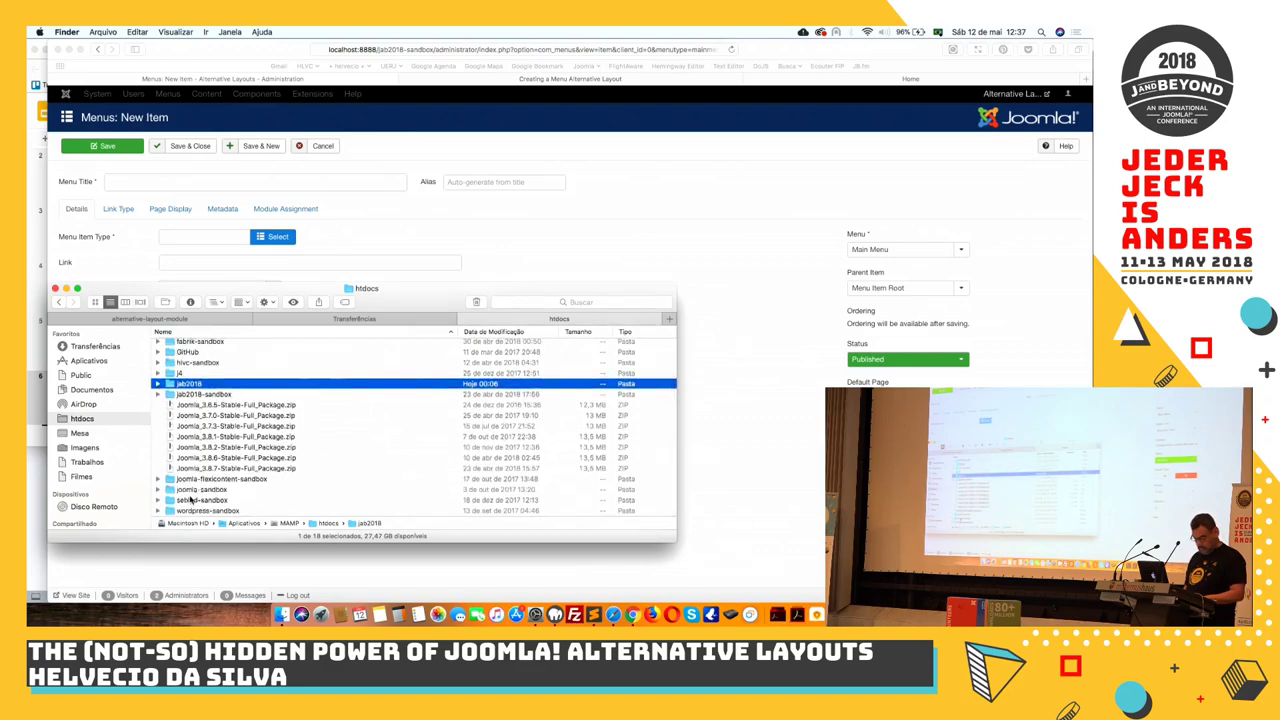
scroll(192, 407, up, 2)
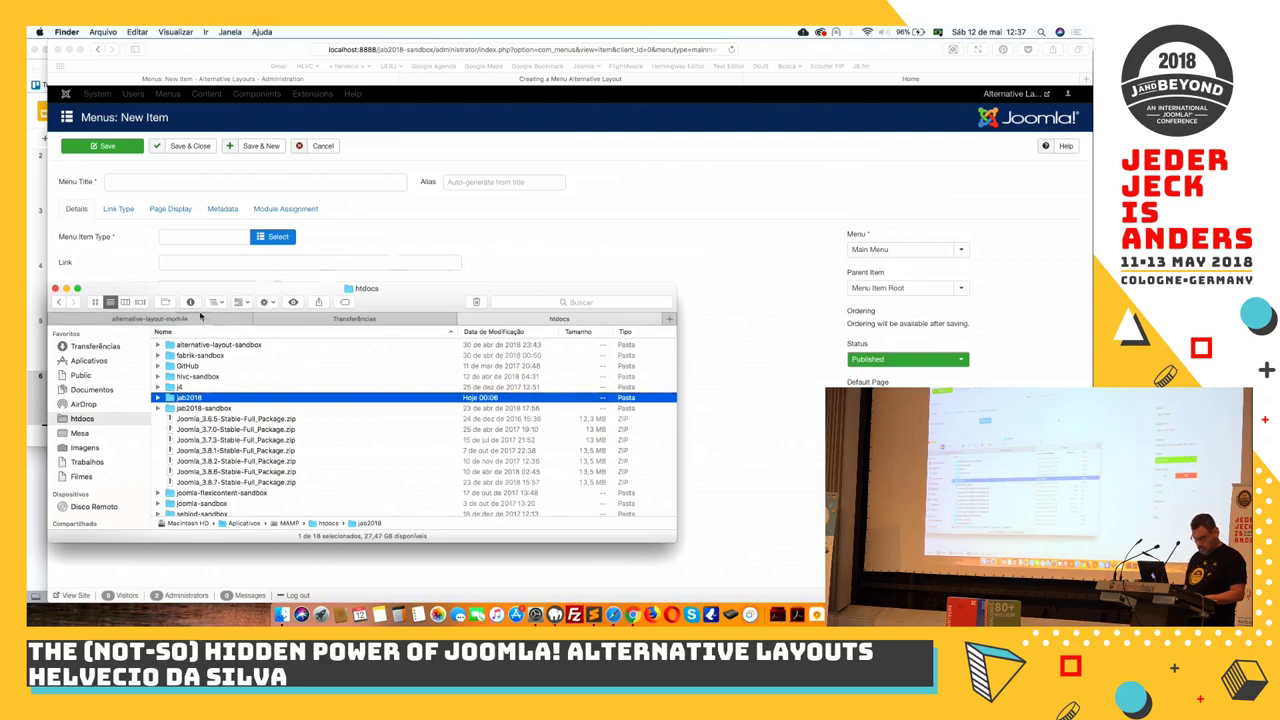
click(172, 346)
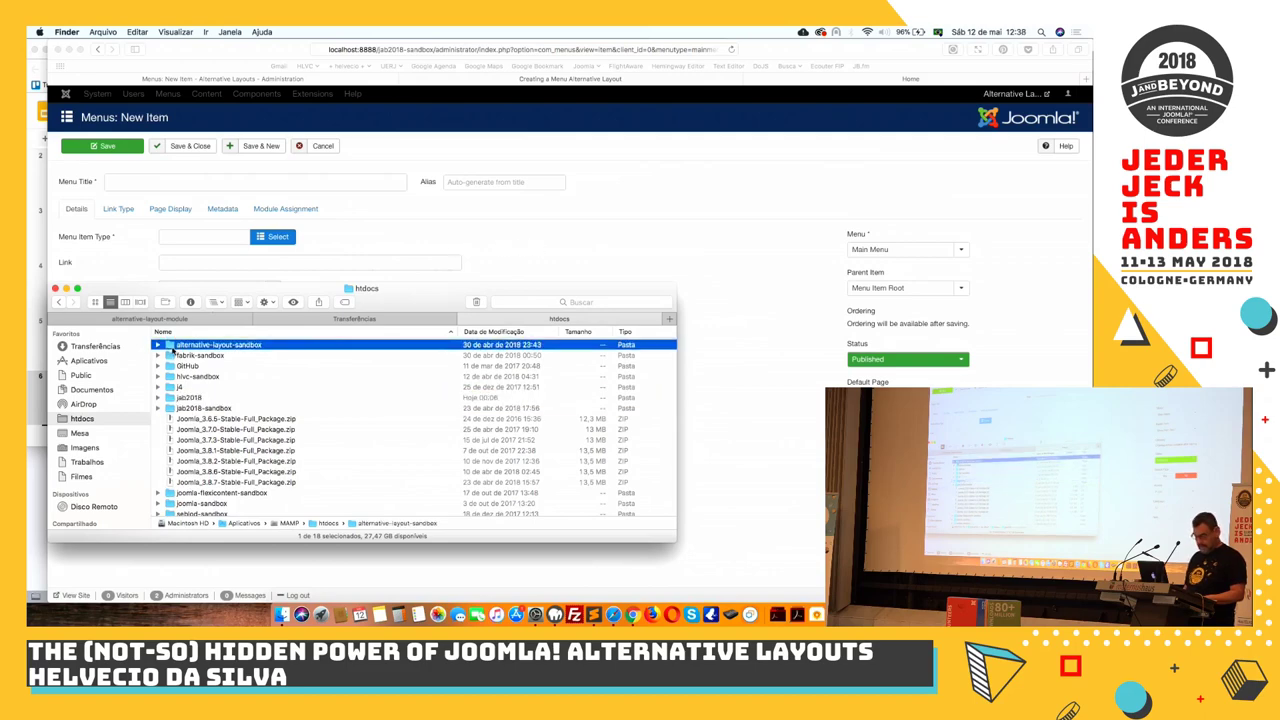
click(451, 50)
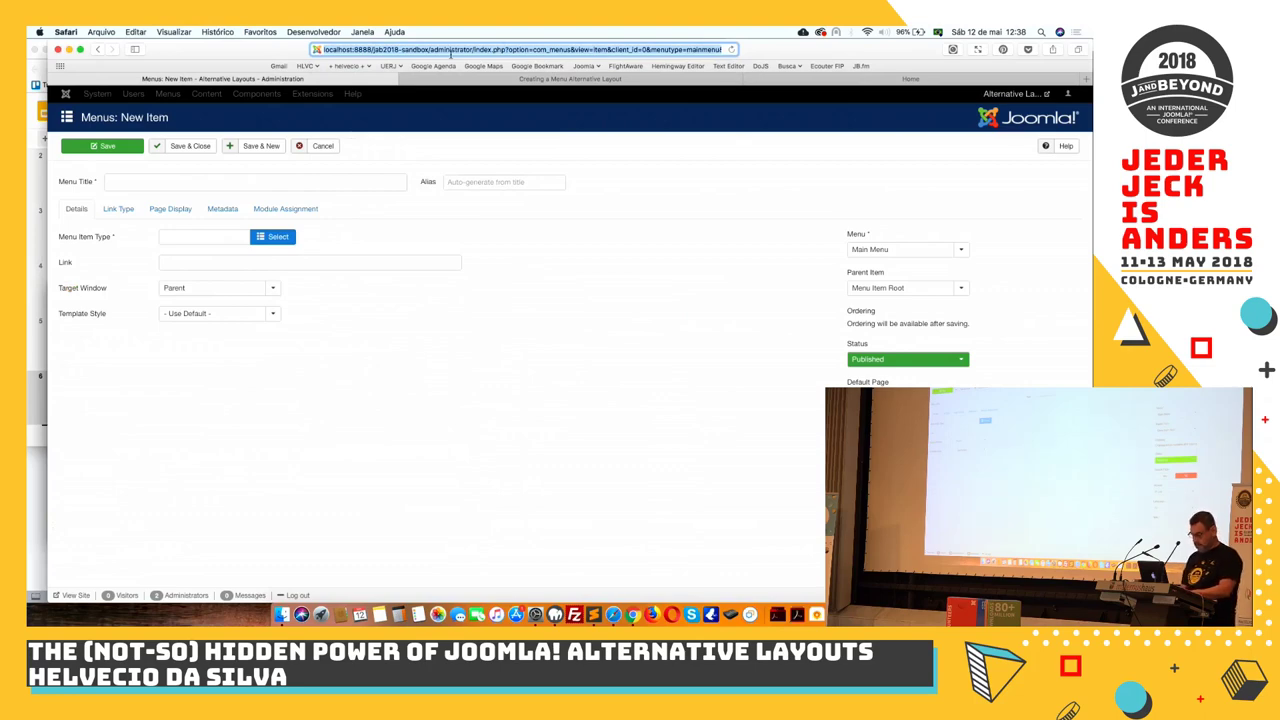
Go to localhost:8888/alternative-layout-sandbox/administrator in the browser
text(loc)
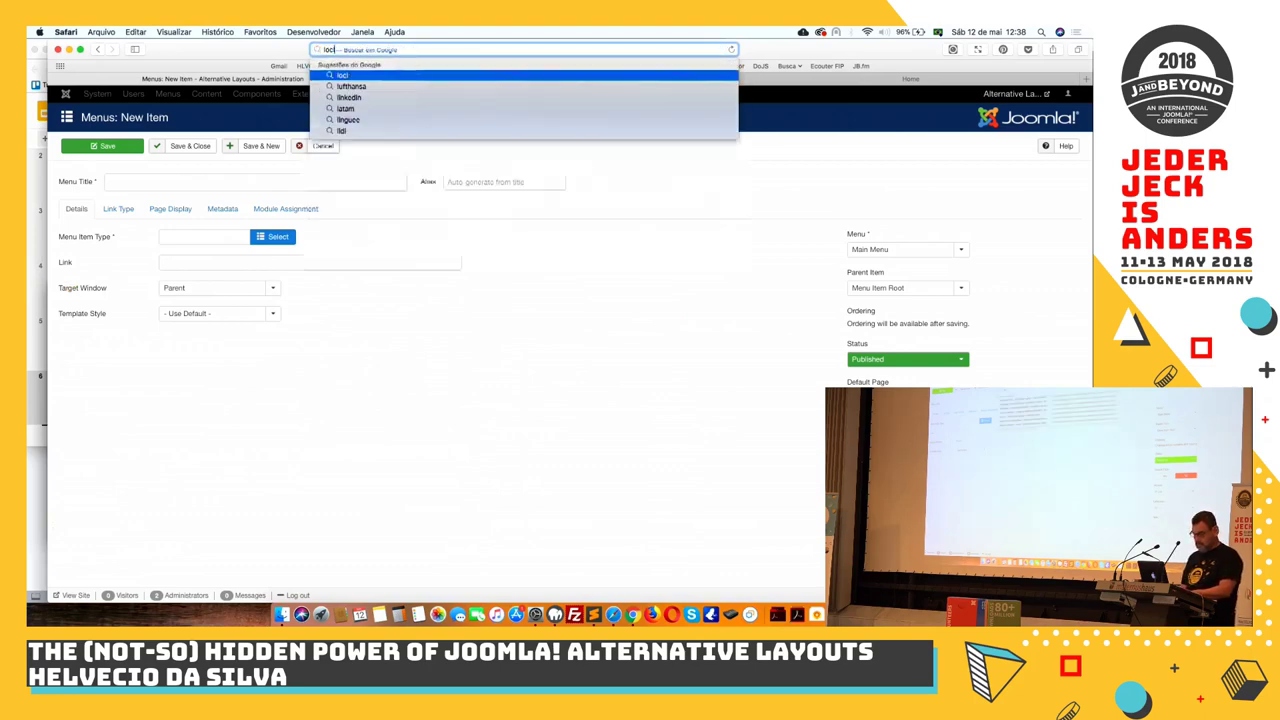
text(alhost:8888/)
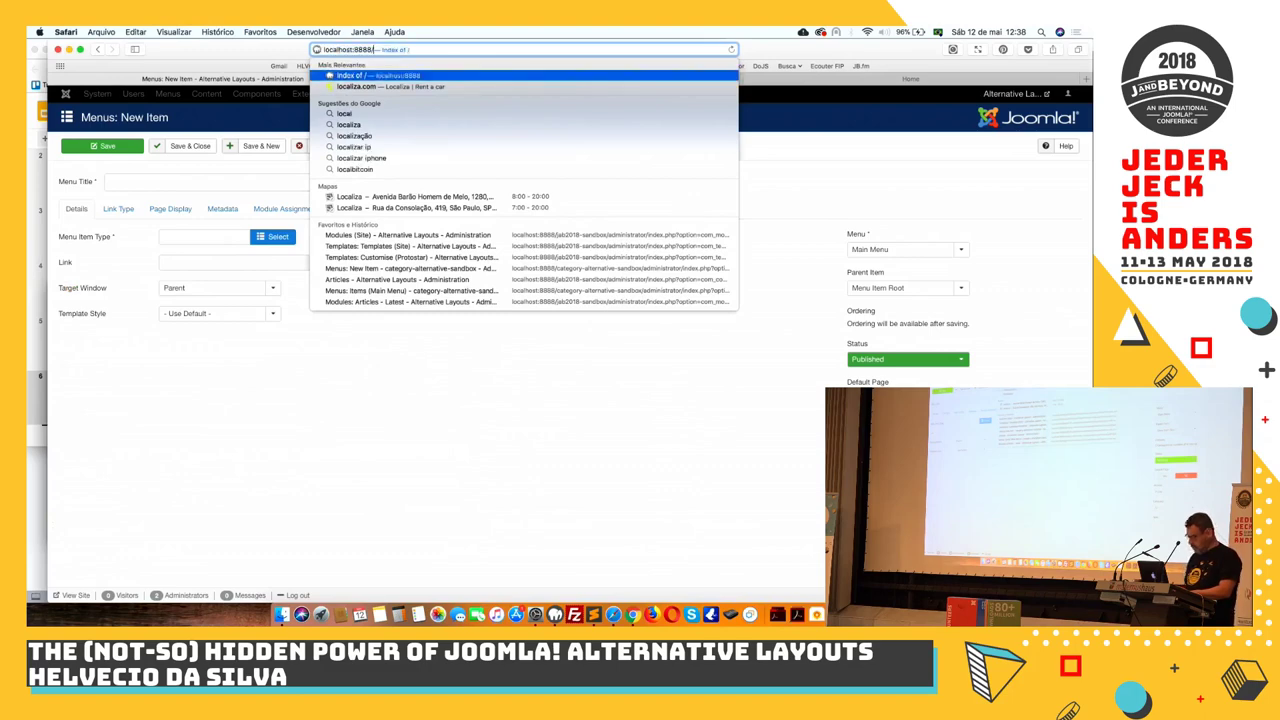
key(Return)
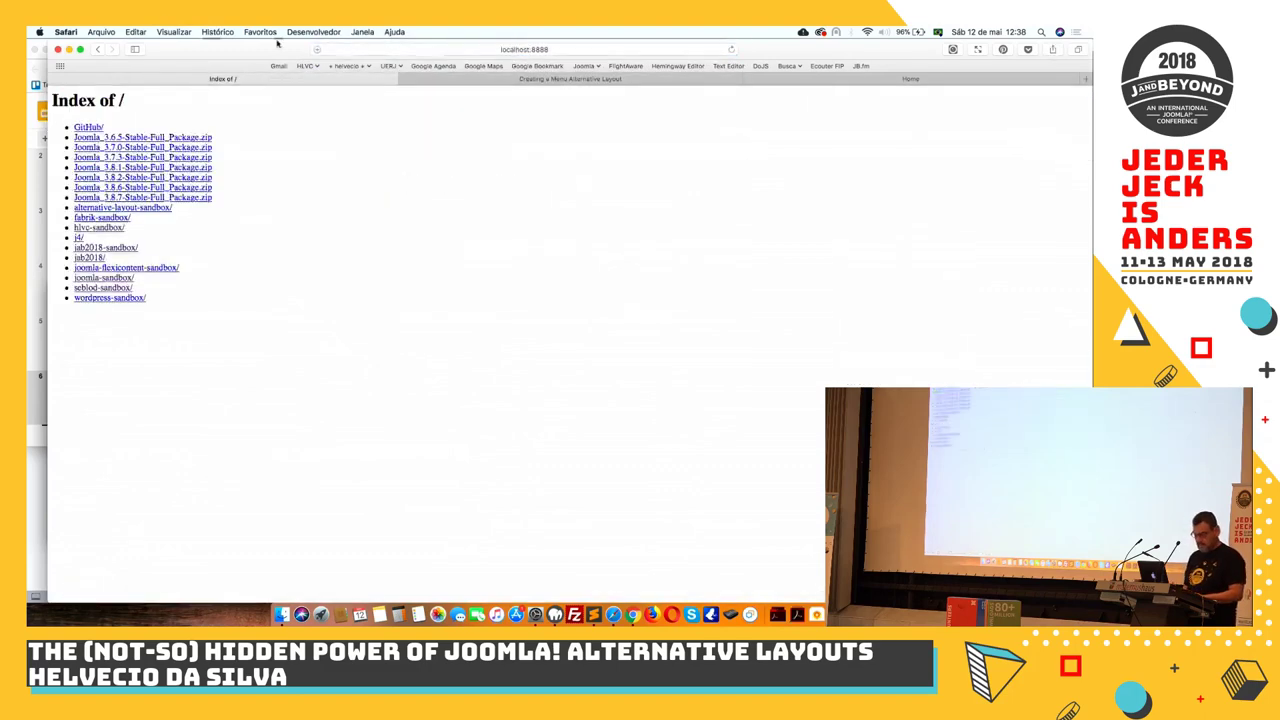
click(111, 209)
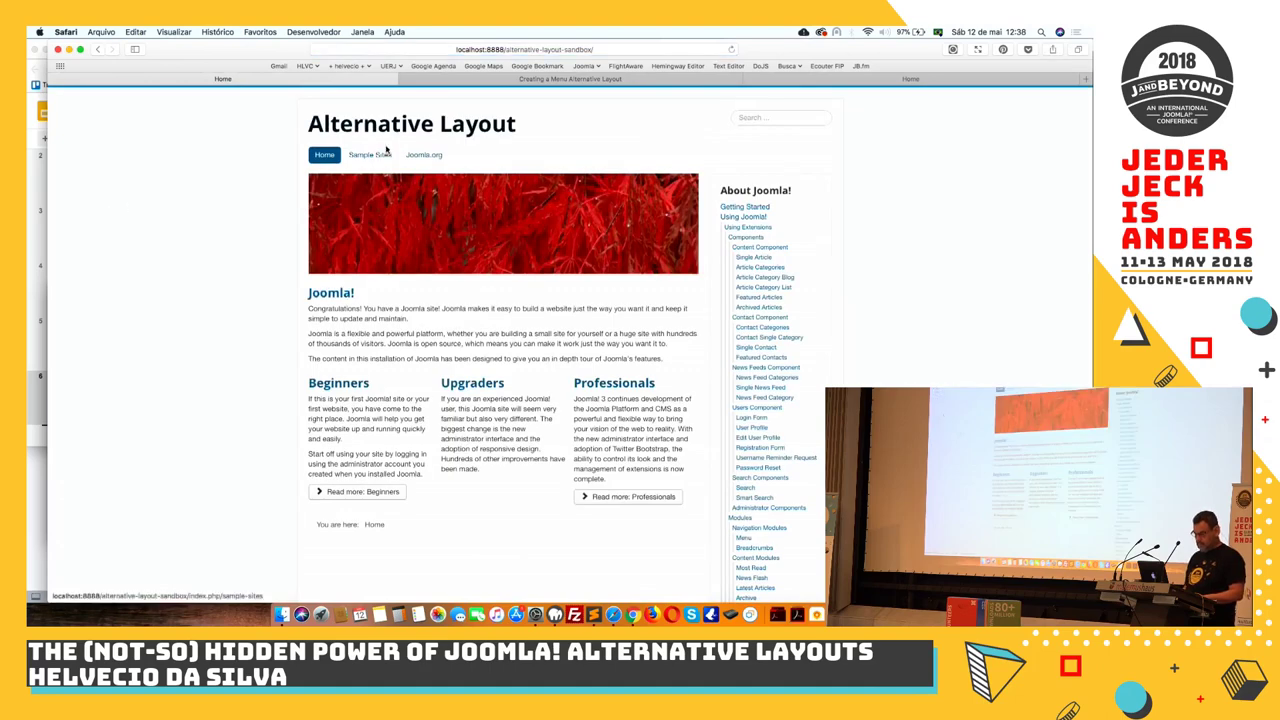
click(621, 56)
text(a)
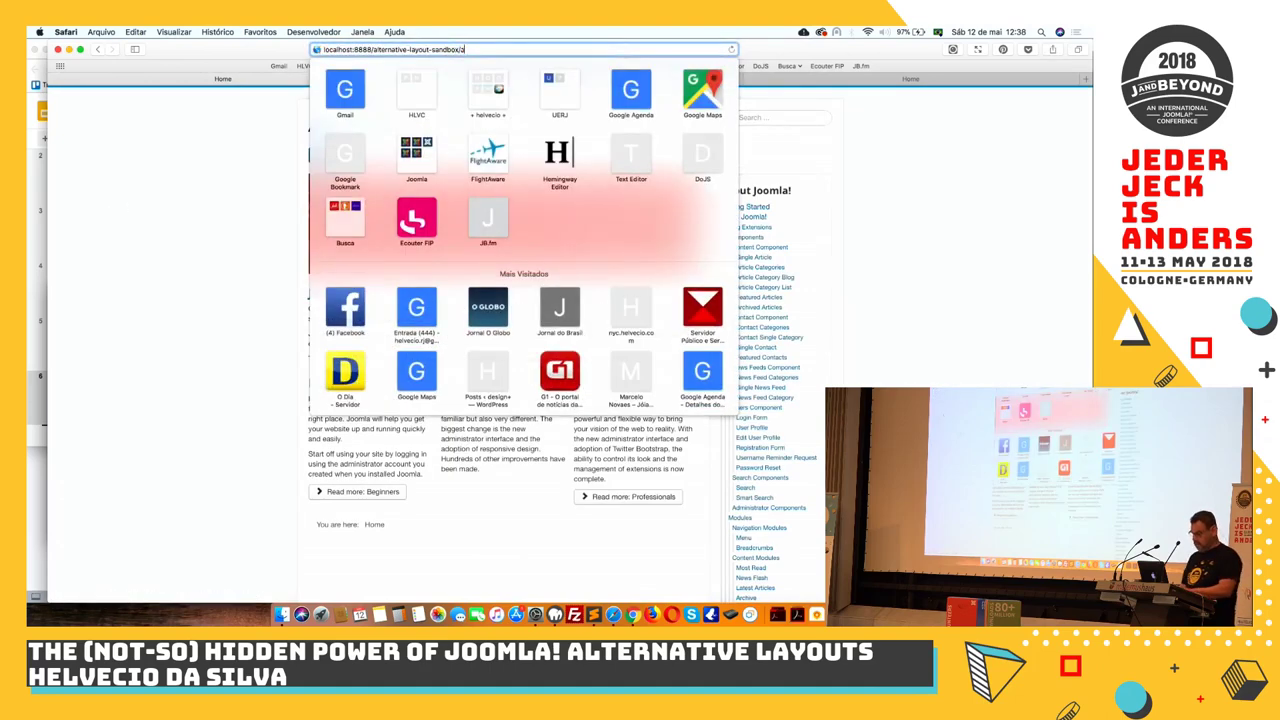
text(dm)
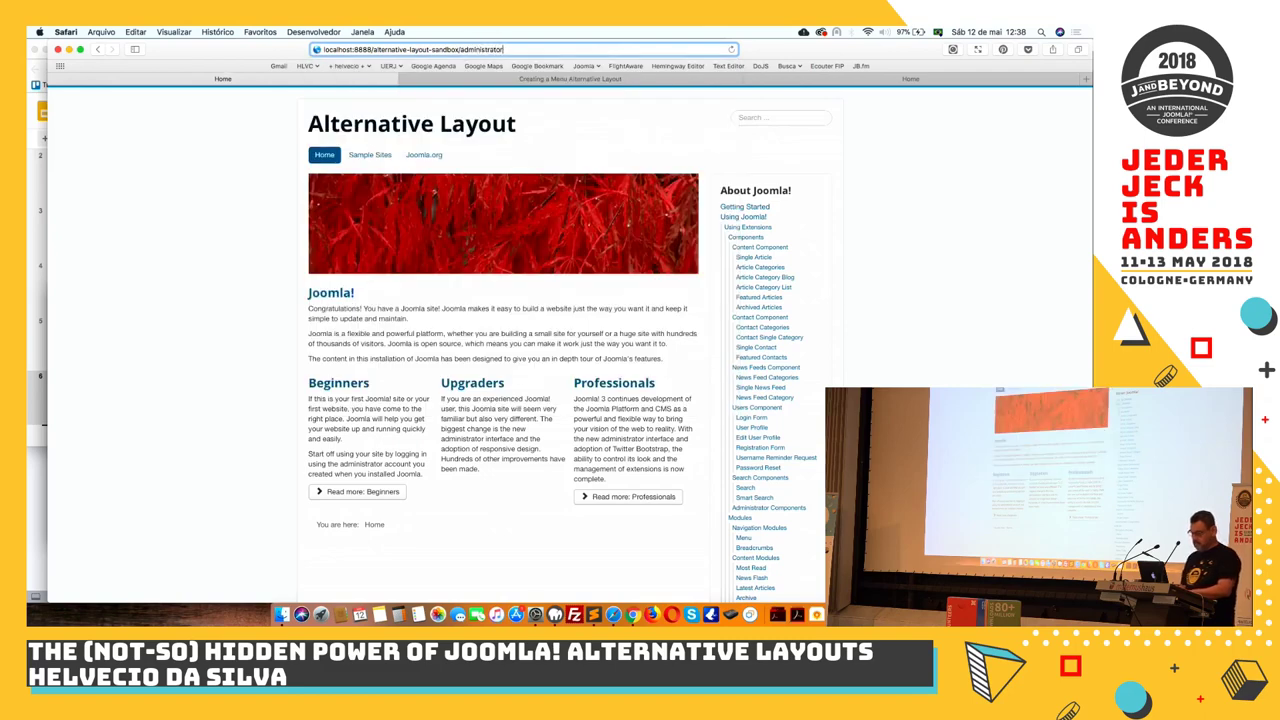
text(inistrator)
key(Return)
Log in to the administrator with the admin username and password
text(admin)
key(Tab)
text(a)
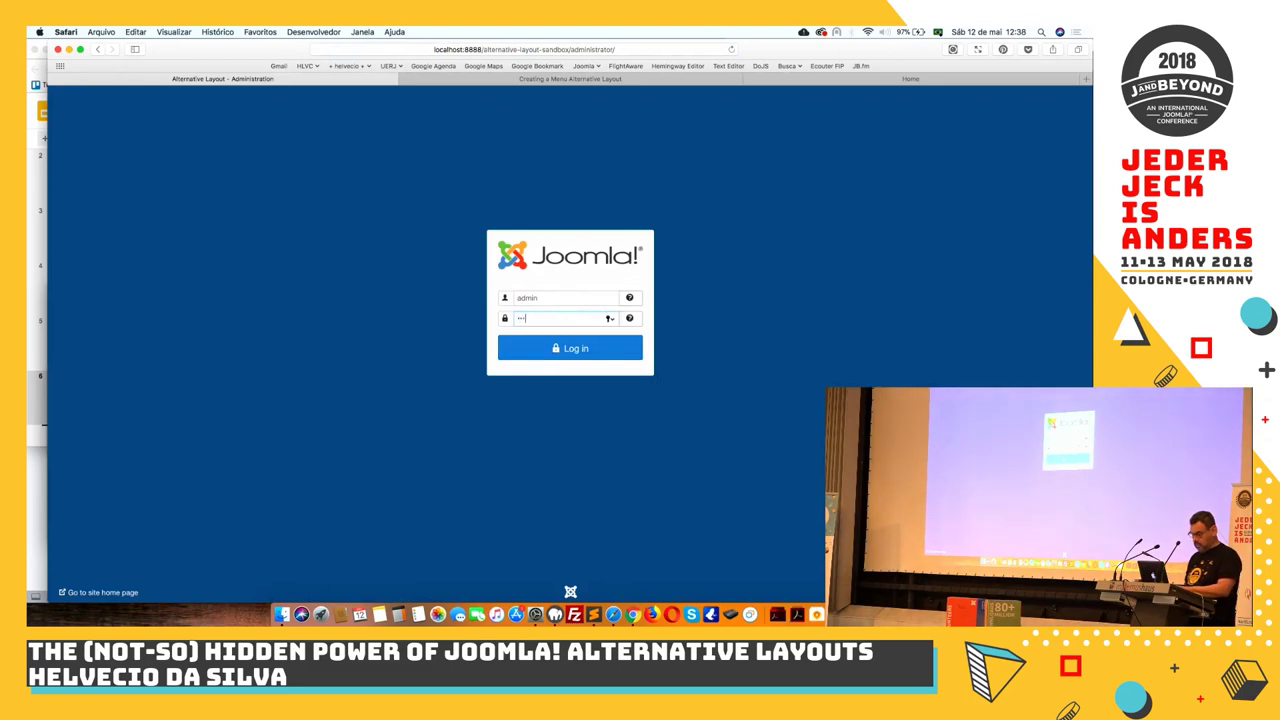
key(Return)
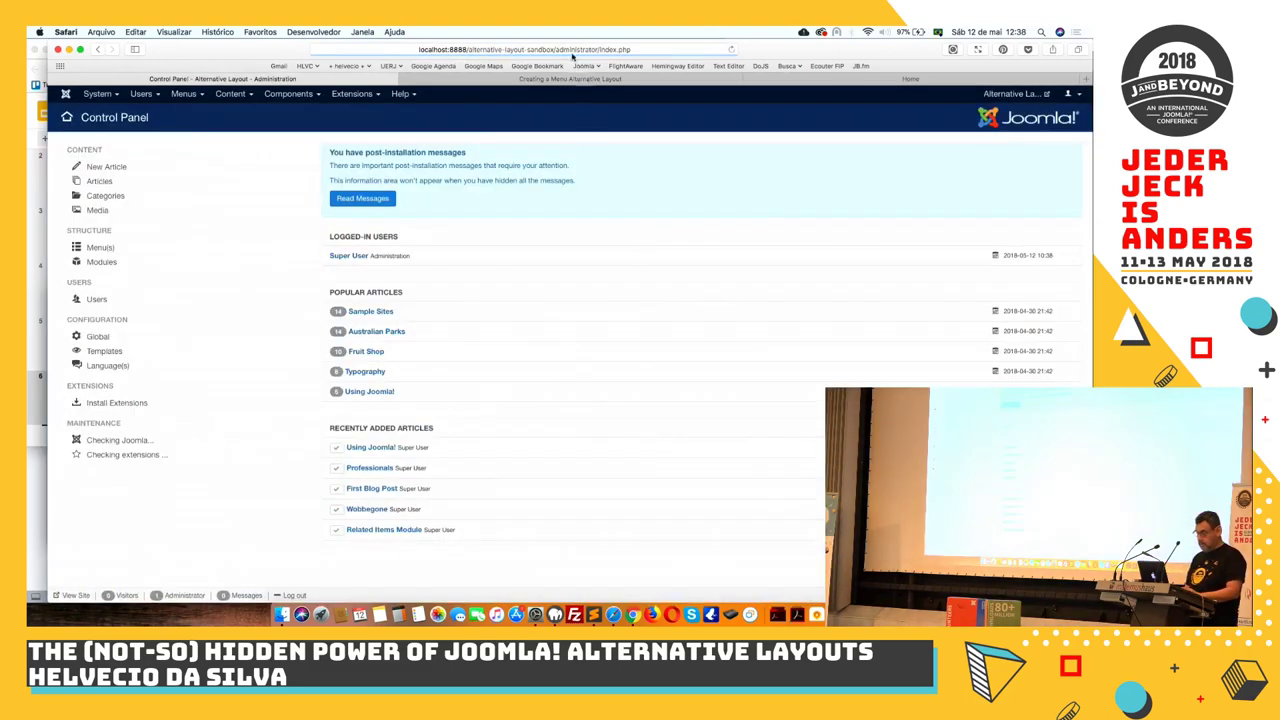
Close the leftover front-end tabs and show the Main Menu items list
click(408, 78)
click(576, 79)
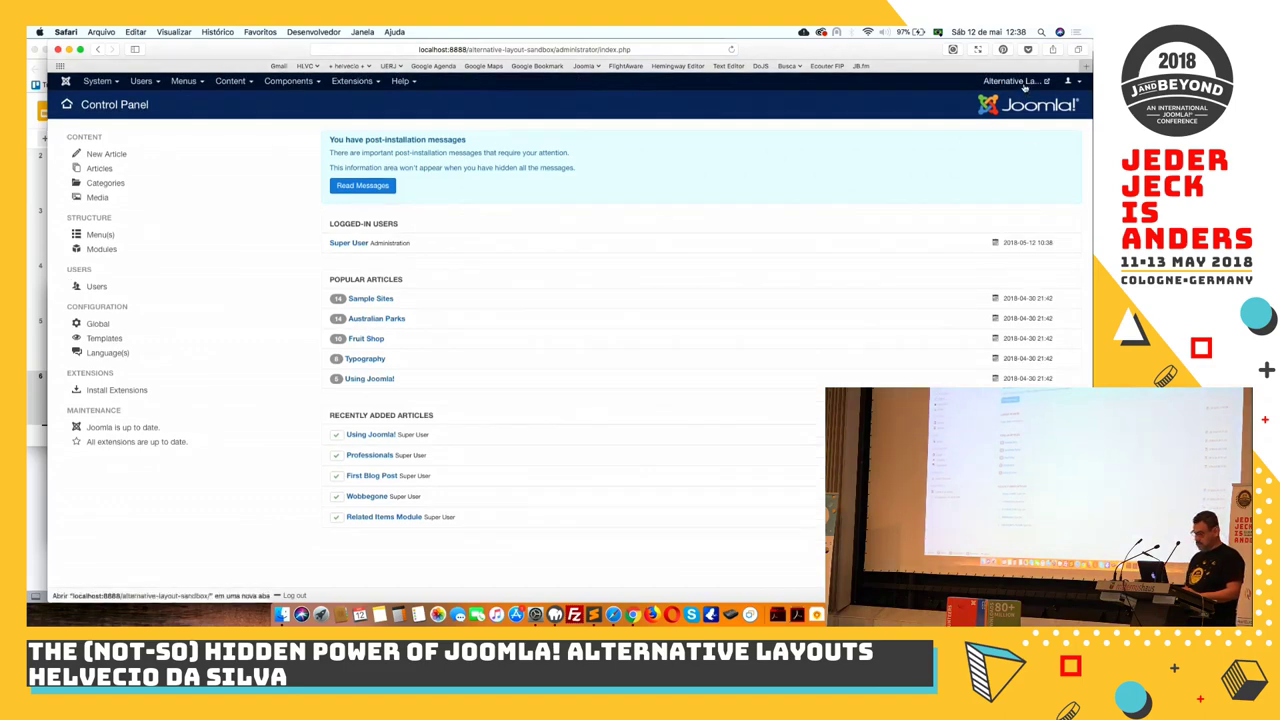
click(178, 84)
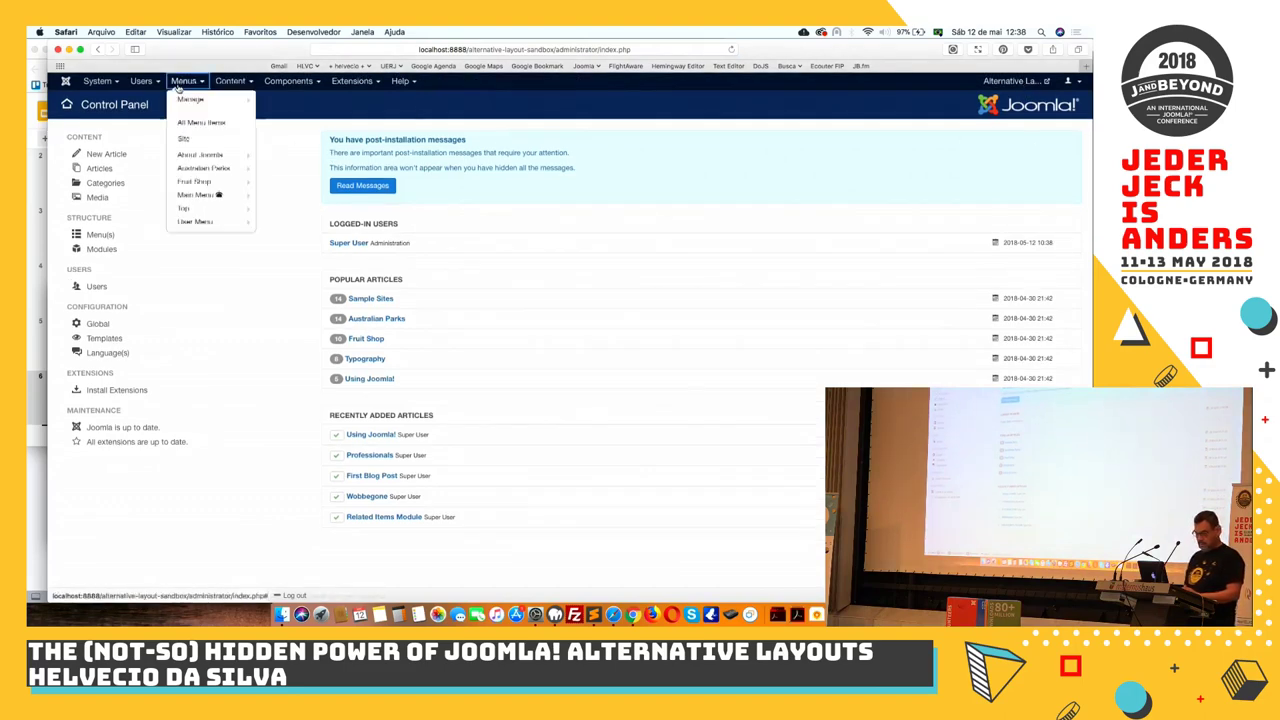
click(199, 203)
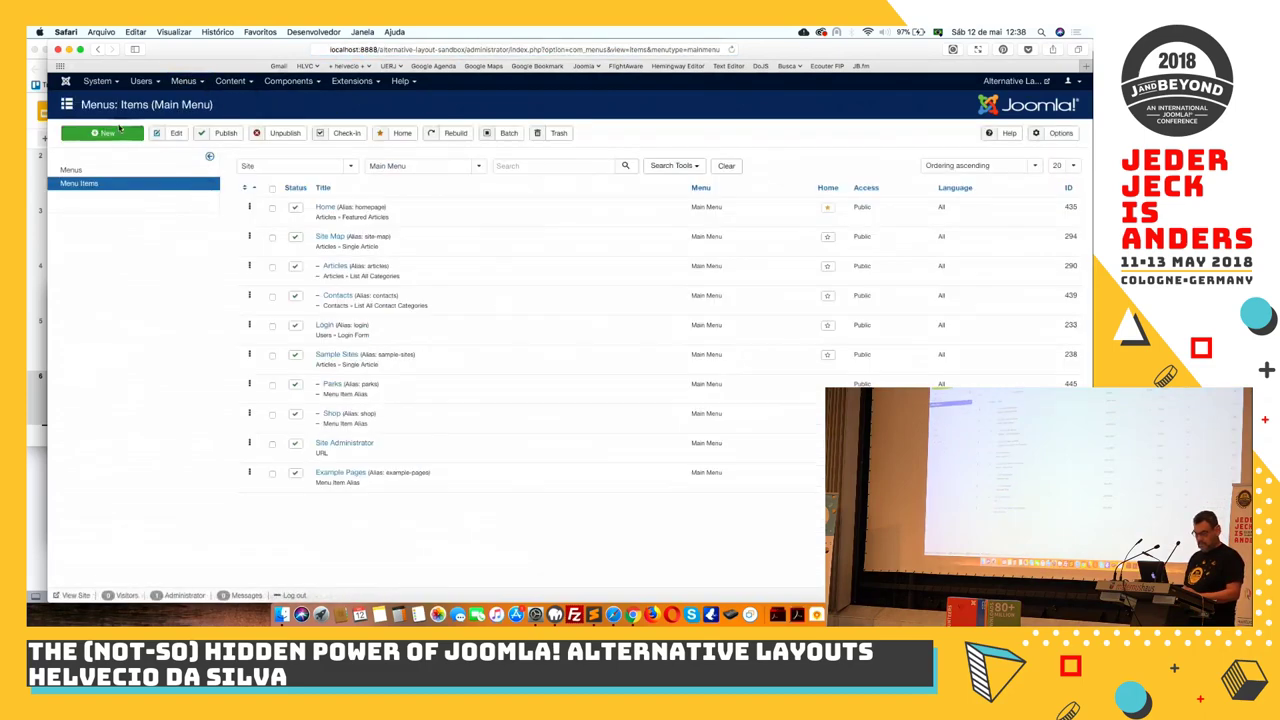
Start a new Main Menu item and check its Articles item types without choosing one
click(119, 128)
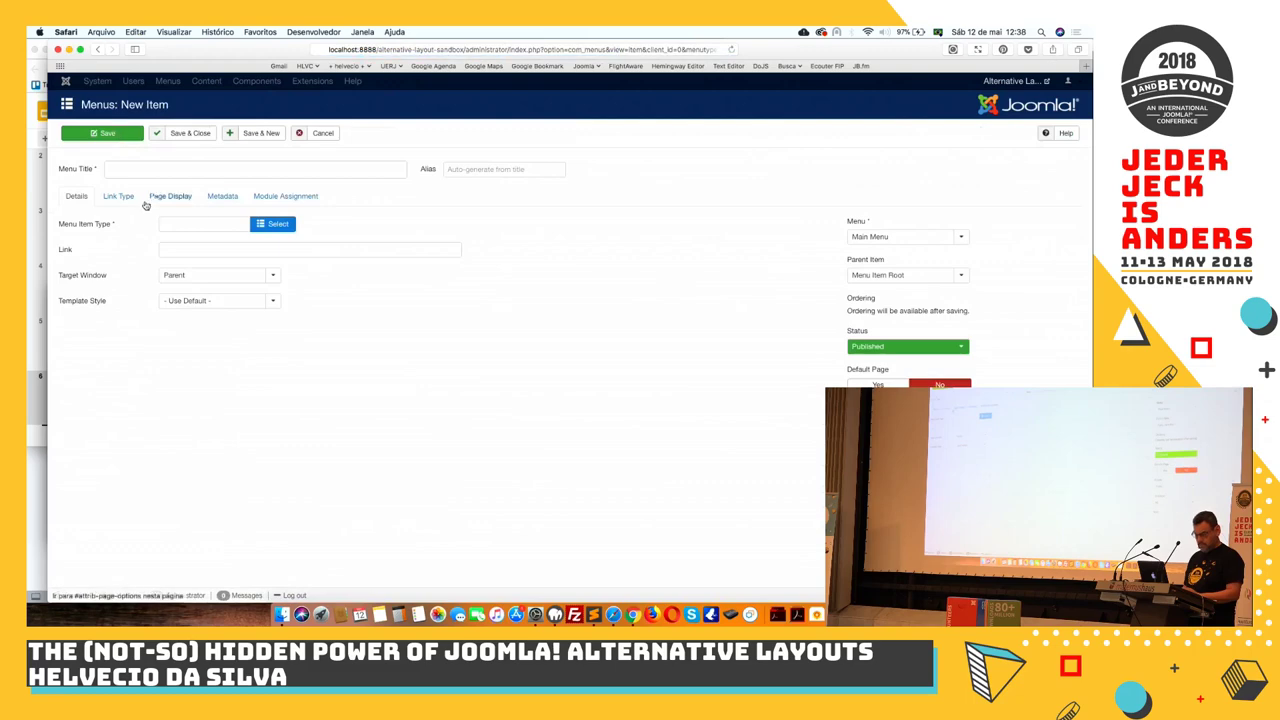
click(273, 223)
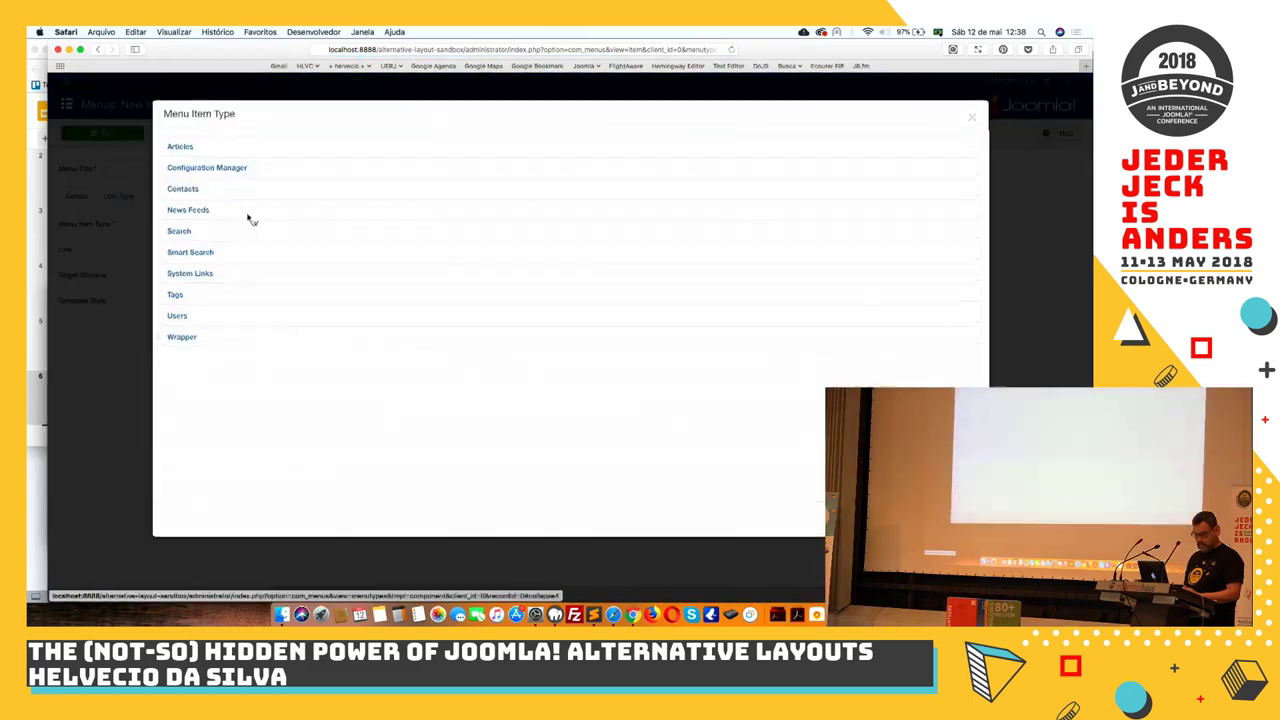
click(185, 148)
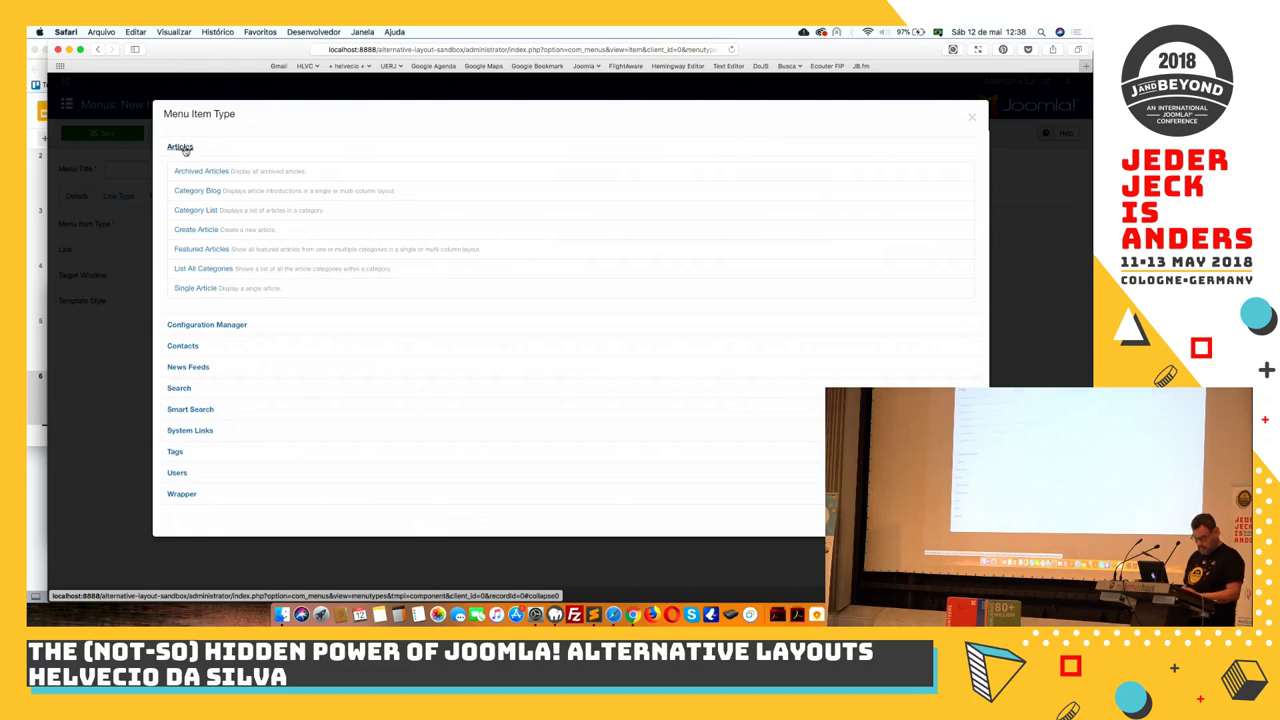
click(368, 86)
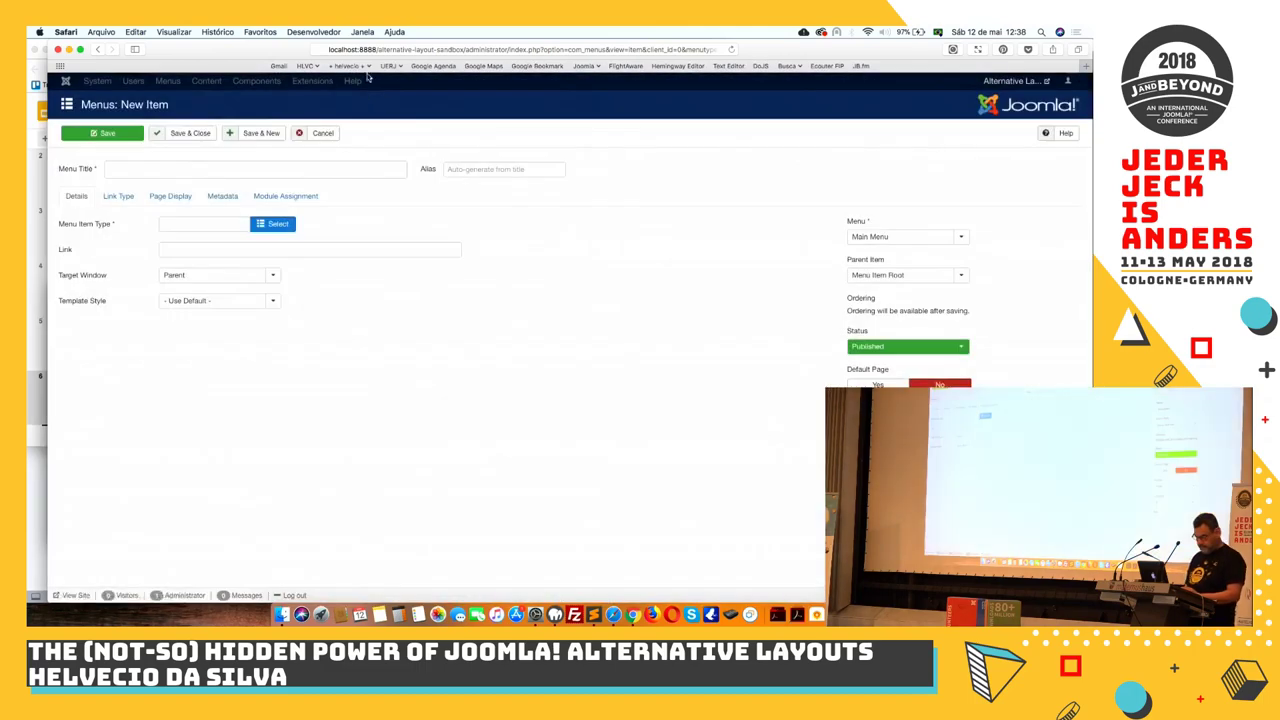
click(392, 50)
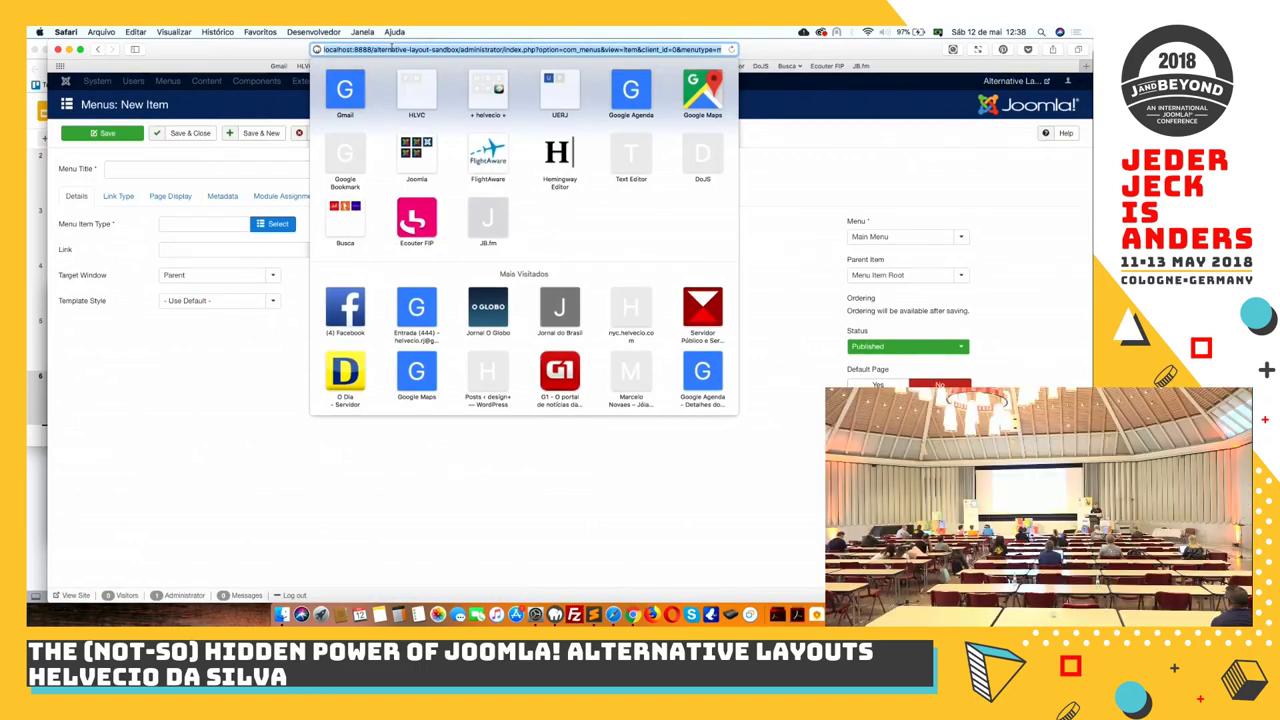
click(134, 461)
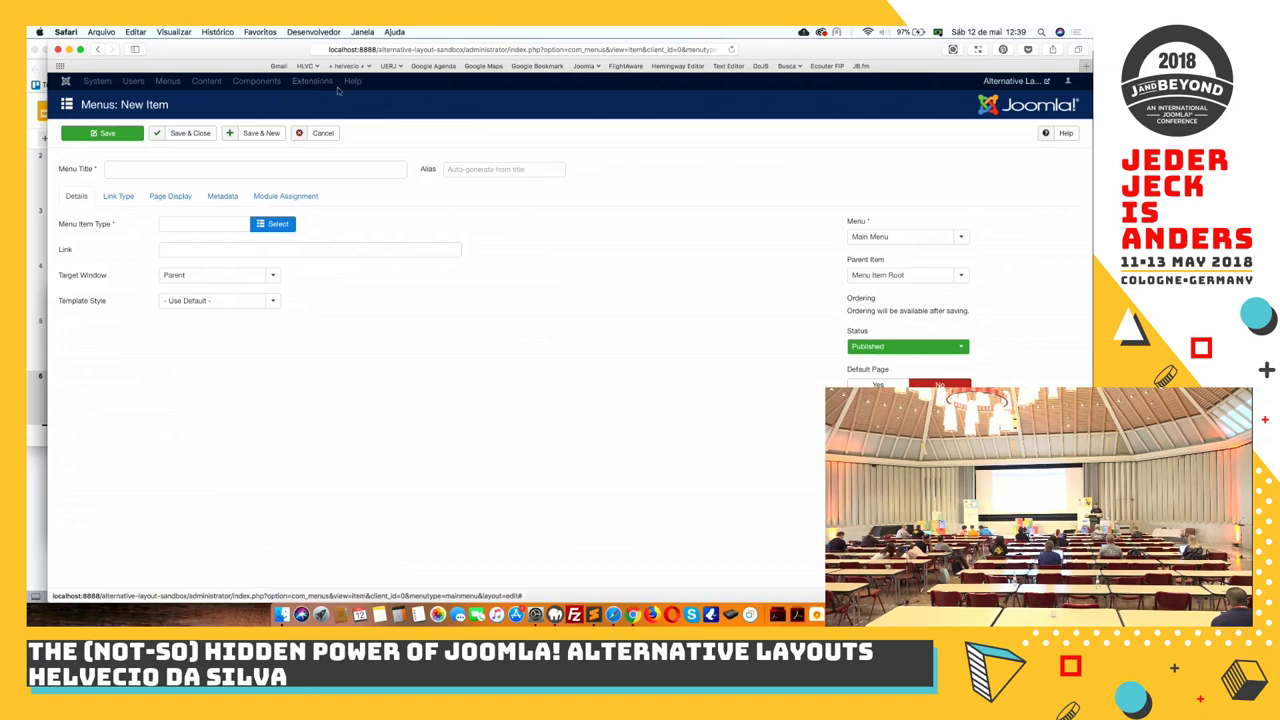
Cancel the new menu item and open the Protostar template's files for customising
click(321, 135)
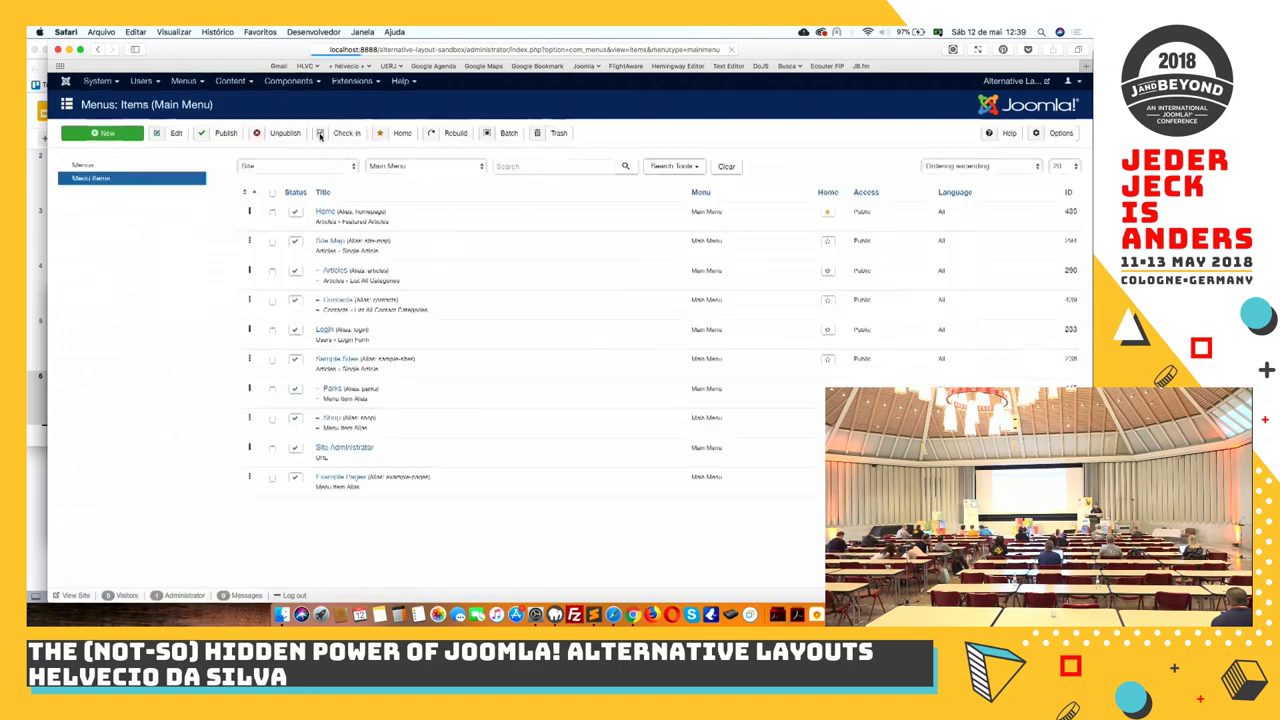
click(362, 84)
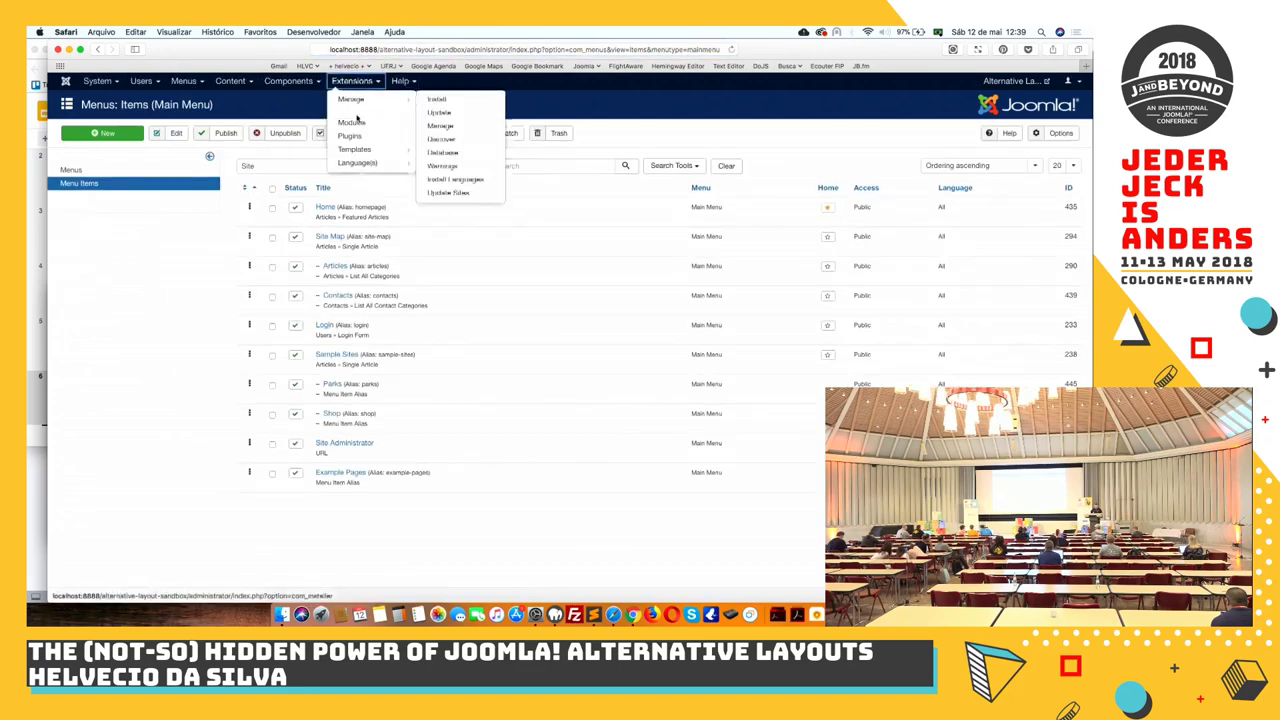
mouse_move(354, 154)
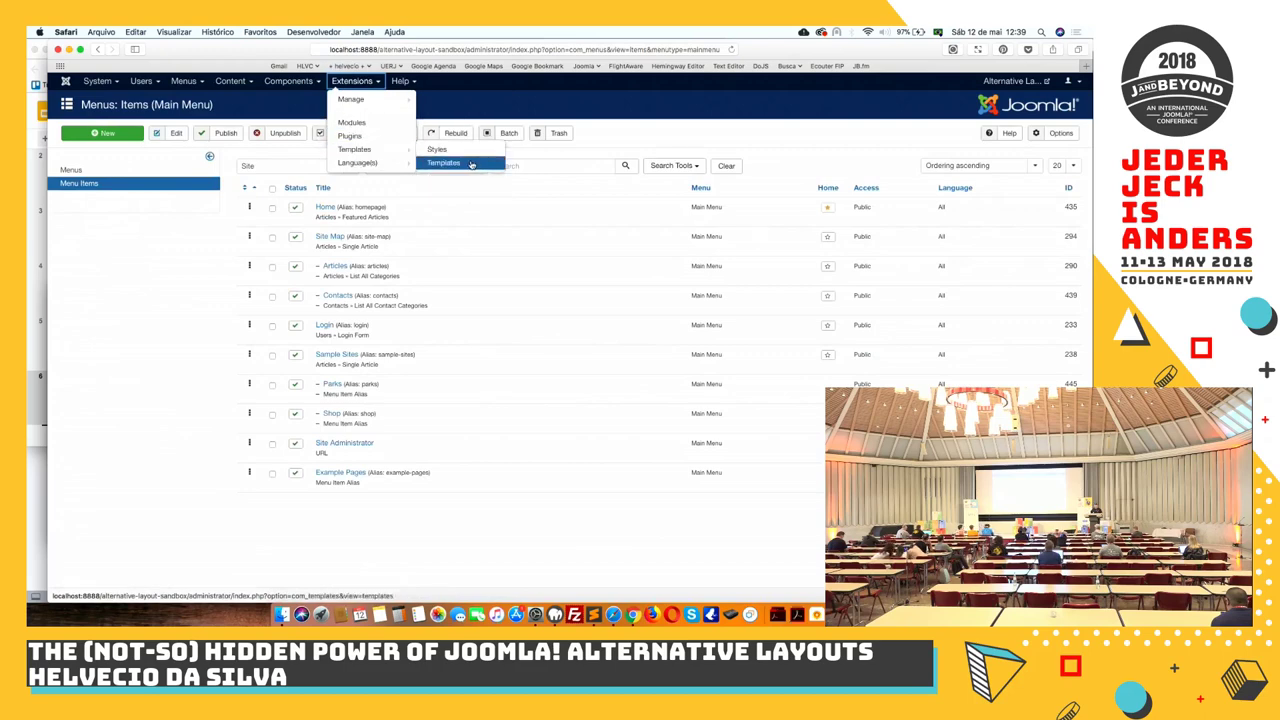
click(467, 164)
click(424, 309)
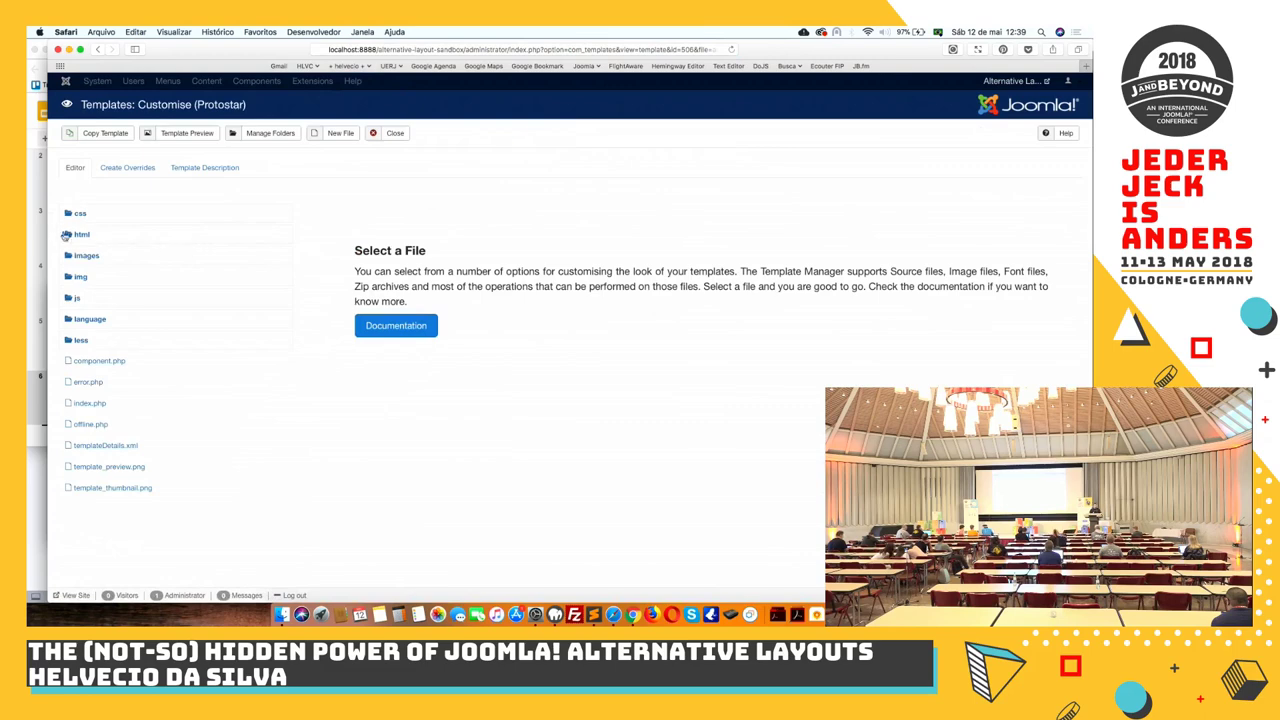
click(76, 235)
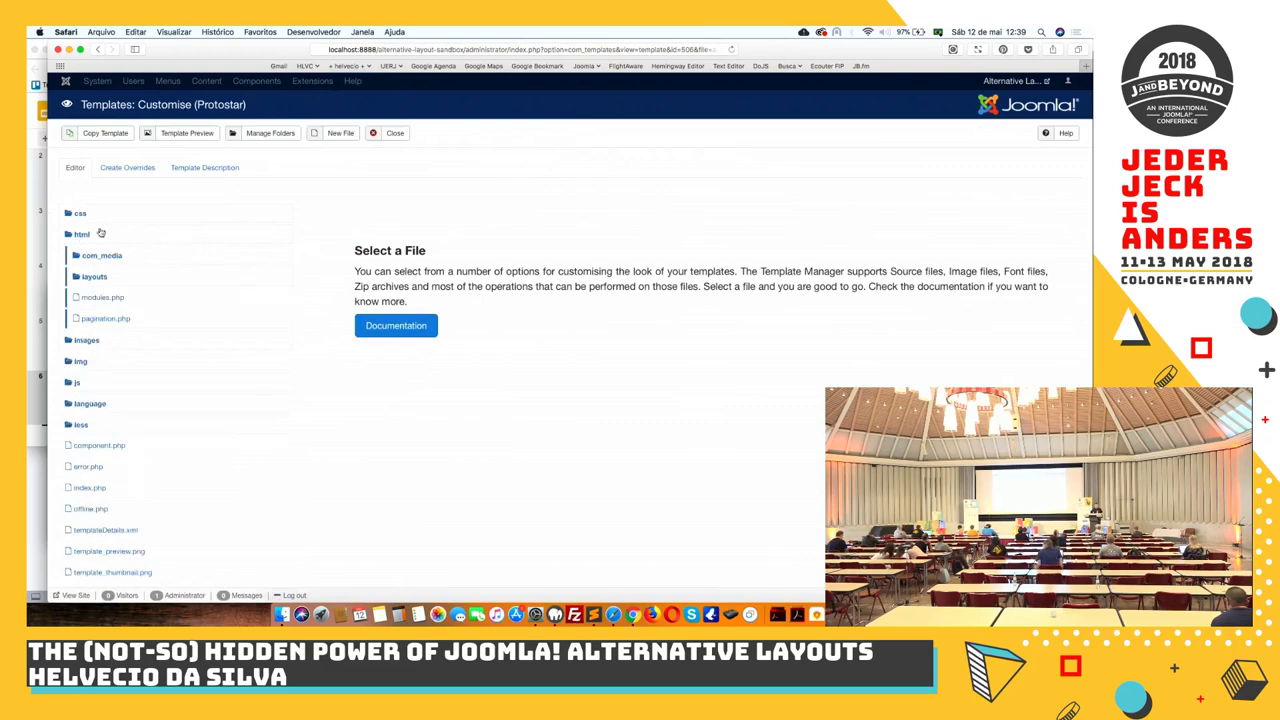
Create a com_content category override and expand html/com_content/category to show its files
click(141, 168)
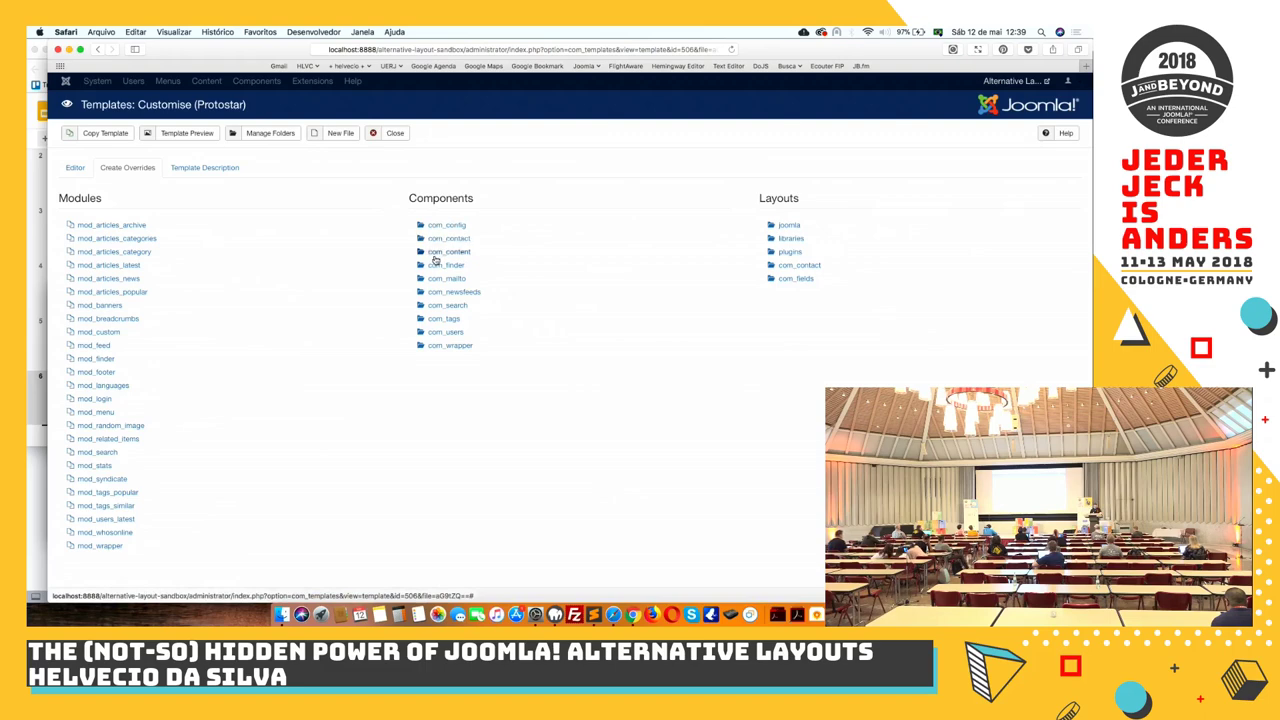
click(436, 254)
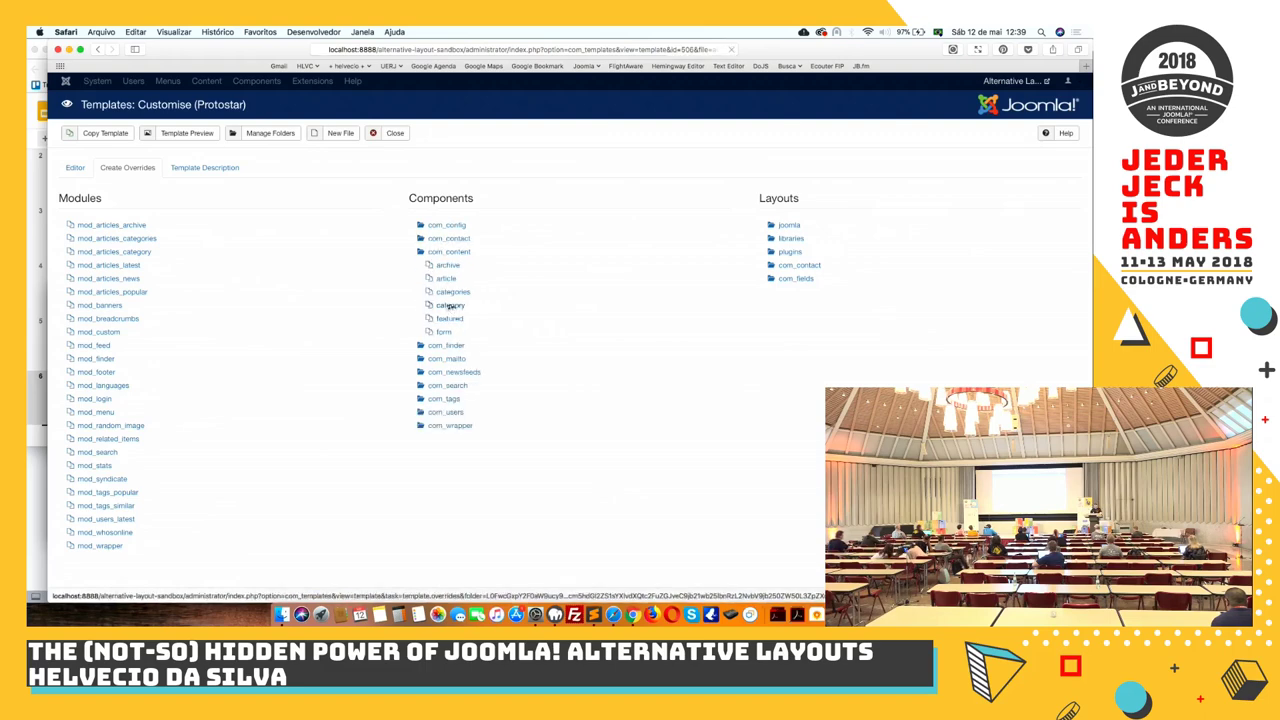
click(450, 305)
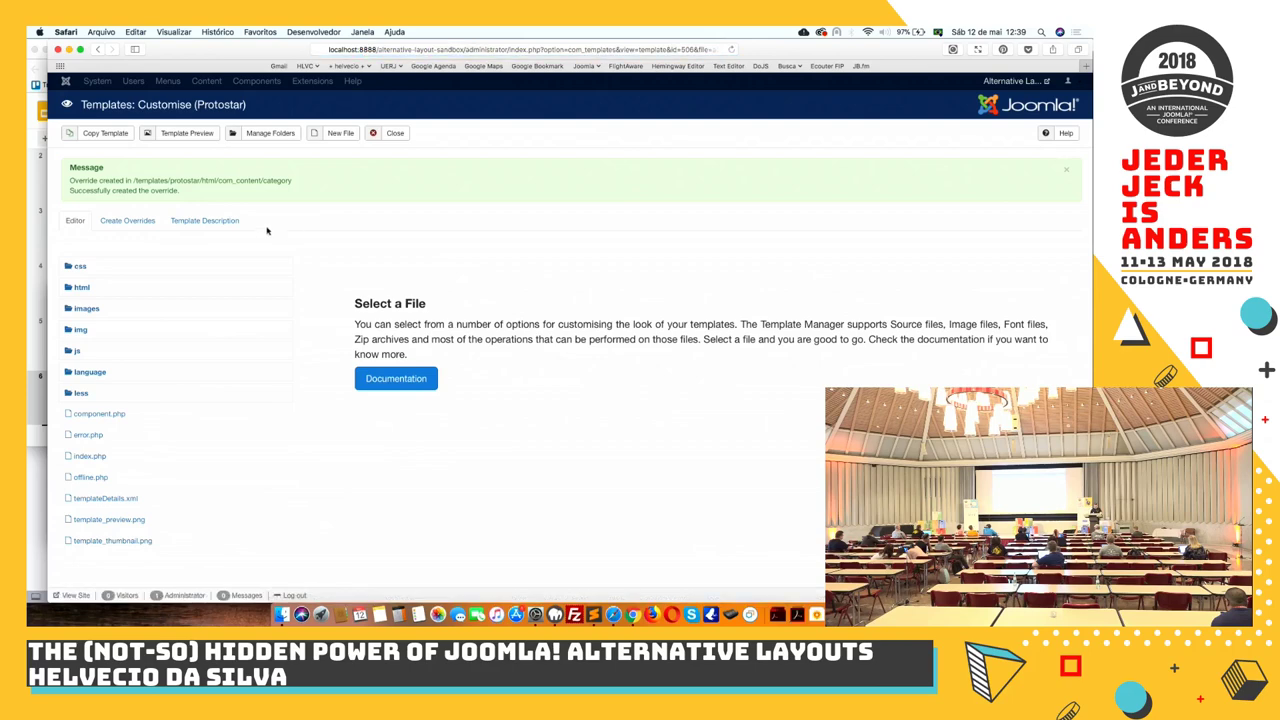
click(82, 288)
click(86, 311)
click(92, 330)
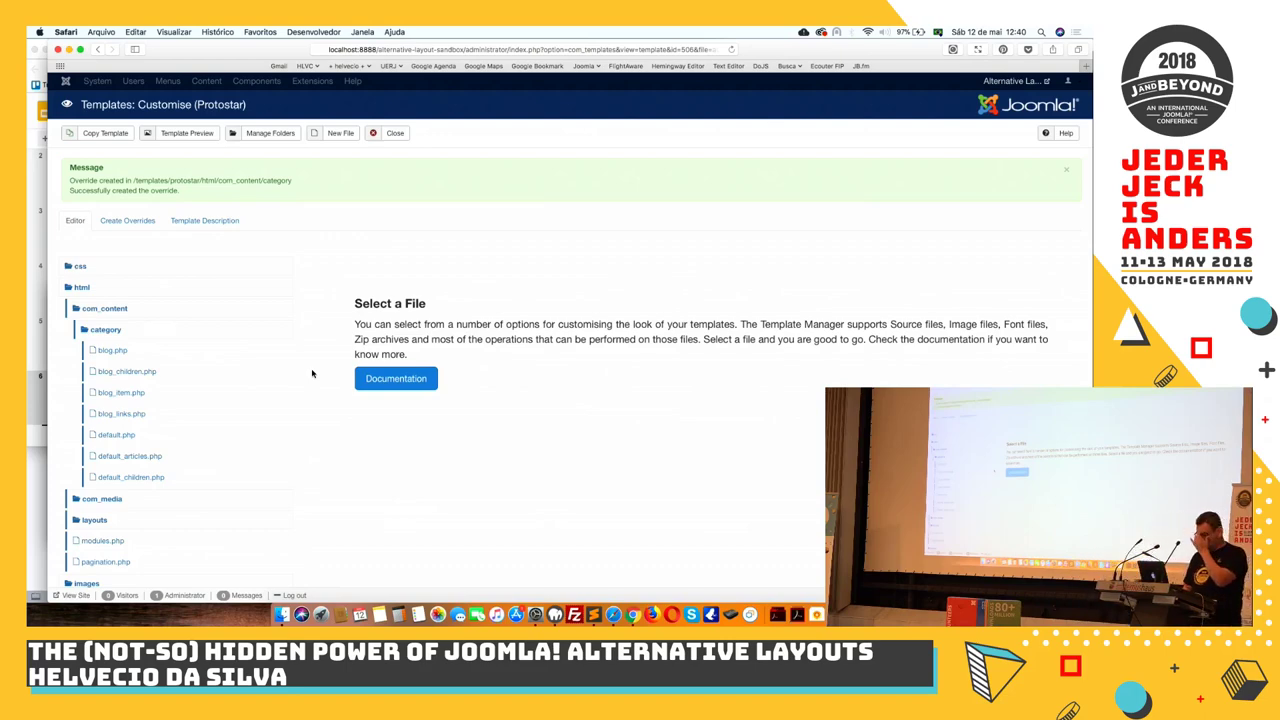
Close the Protostar template and go to the Main Menu items list
click(393, 136)
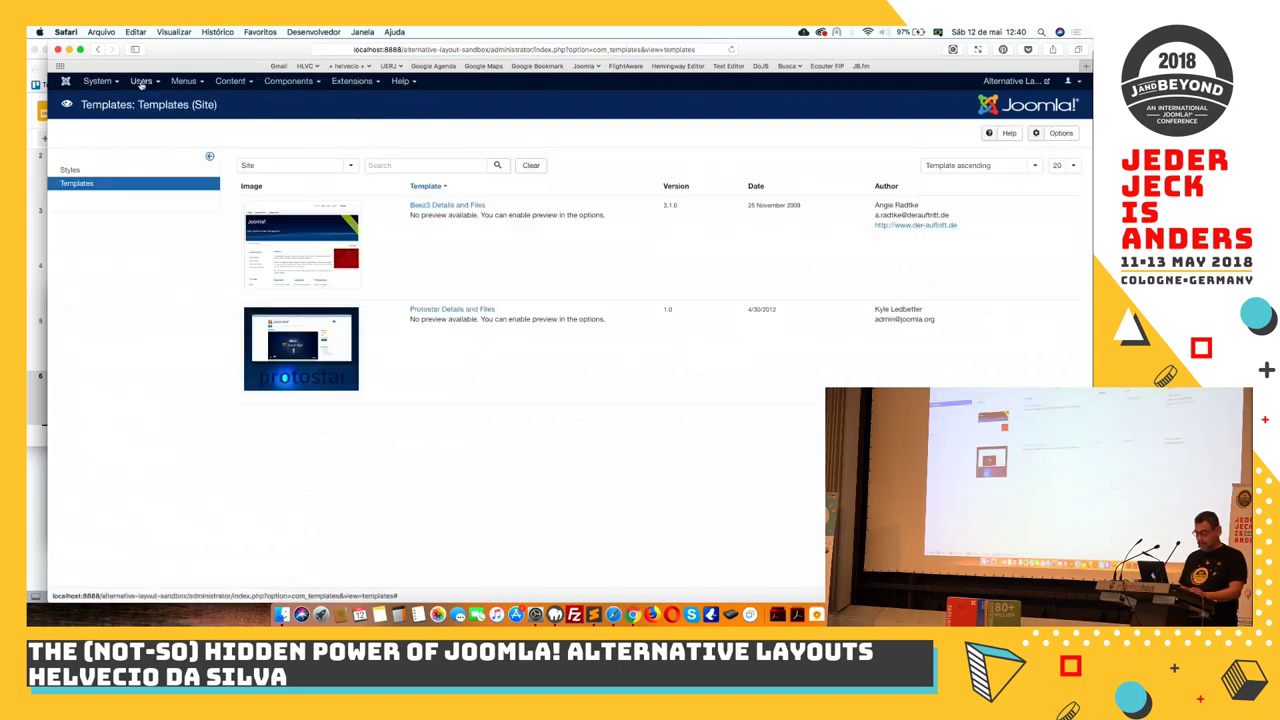
click(141, 81)
click(184, 81)
mouse_move(203, 224)
click(195, 195)
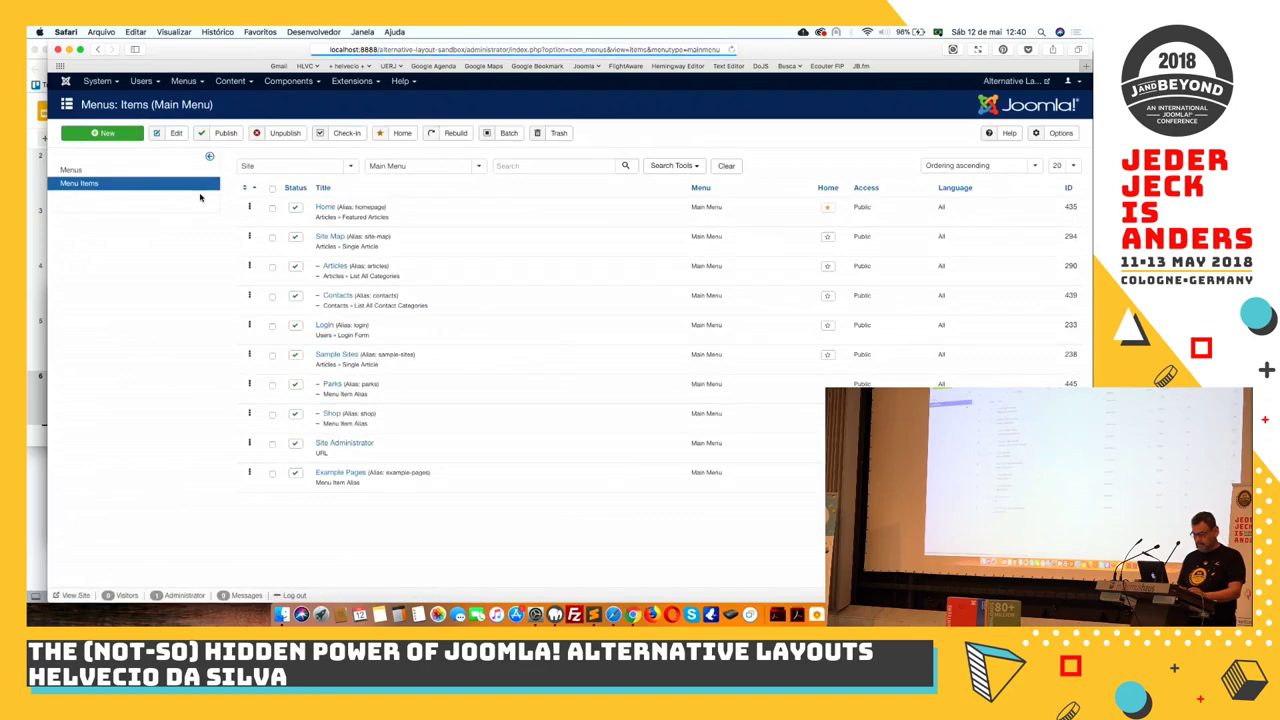
Start a new Main Menu item, check the Articles types for a renamed layout, then cancel
click(110, 134)
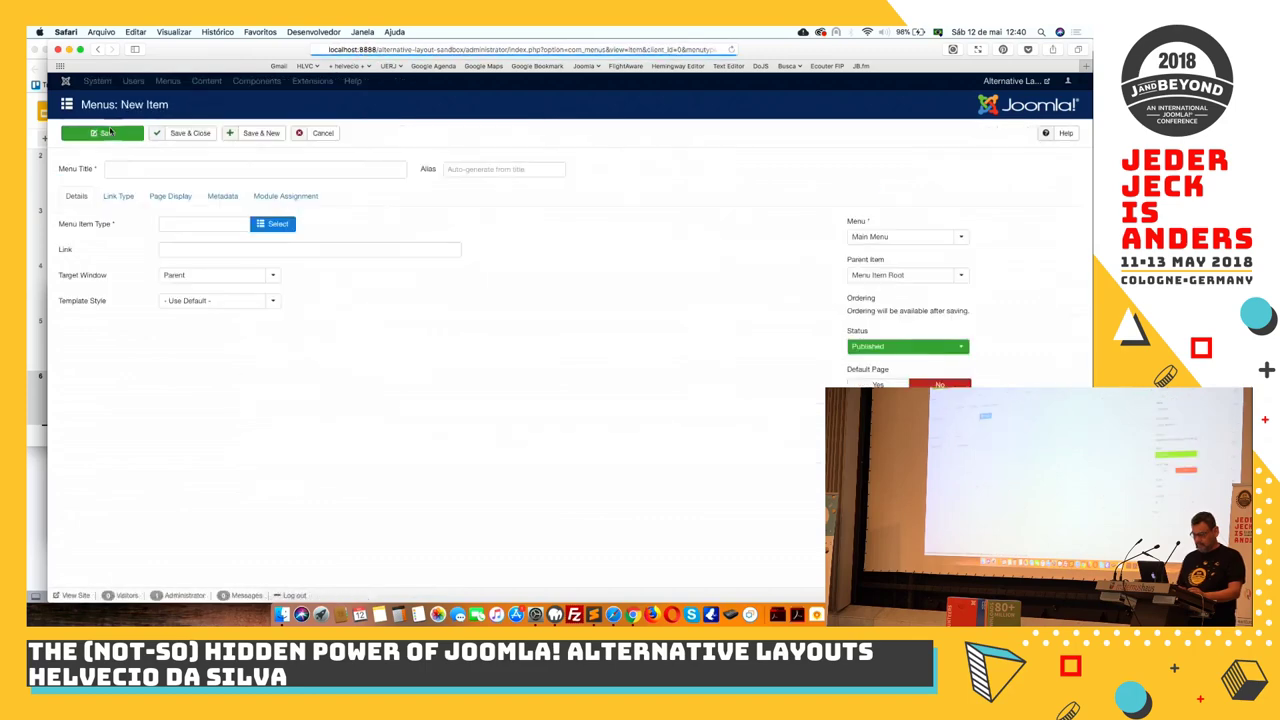
click(267, 225)
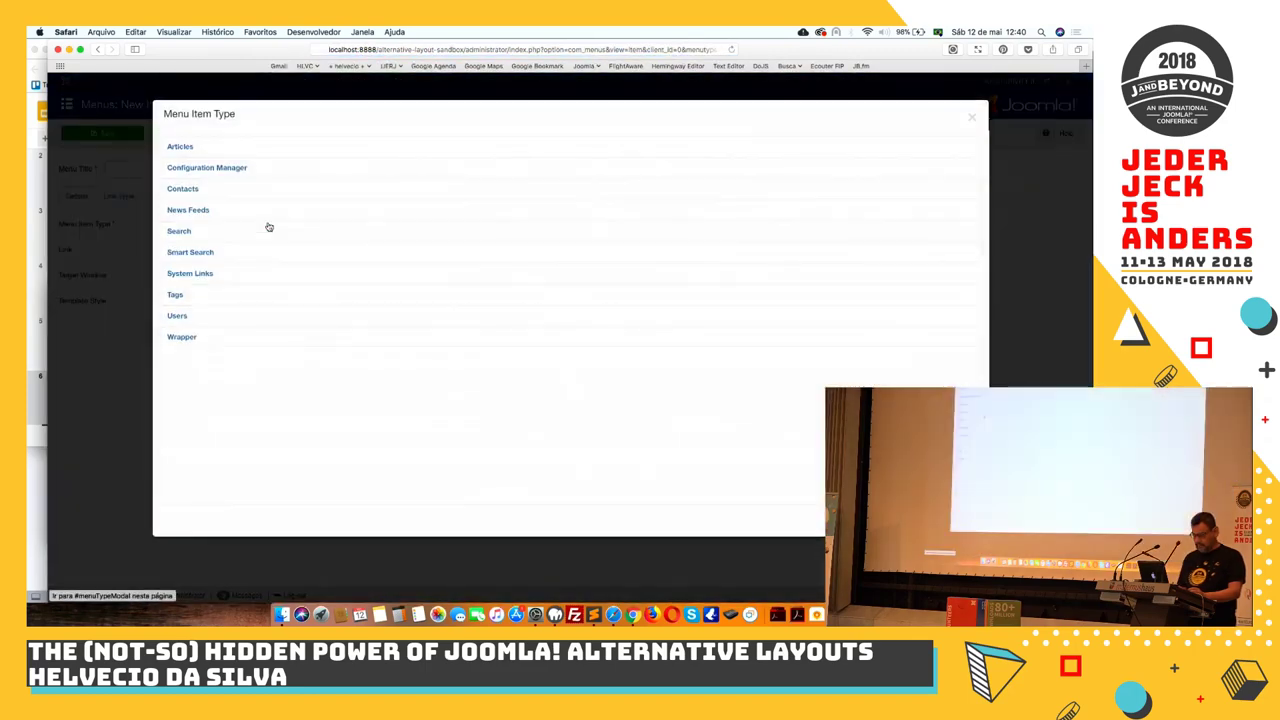
click(177, 148)
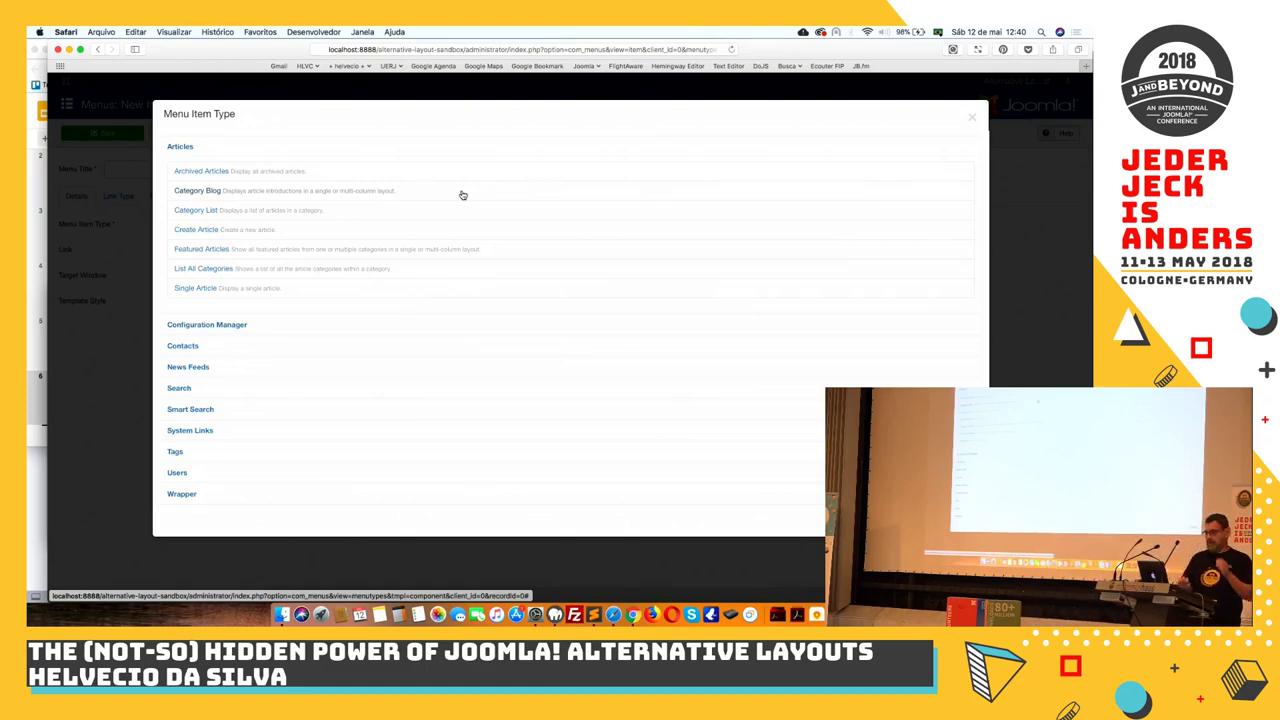
click(971, 118)
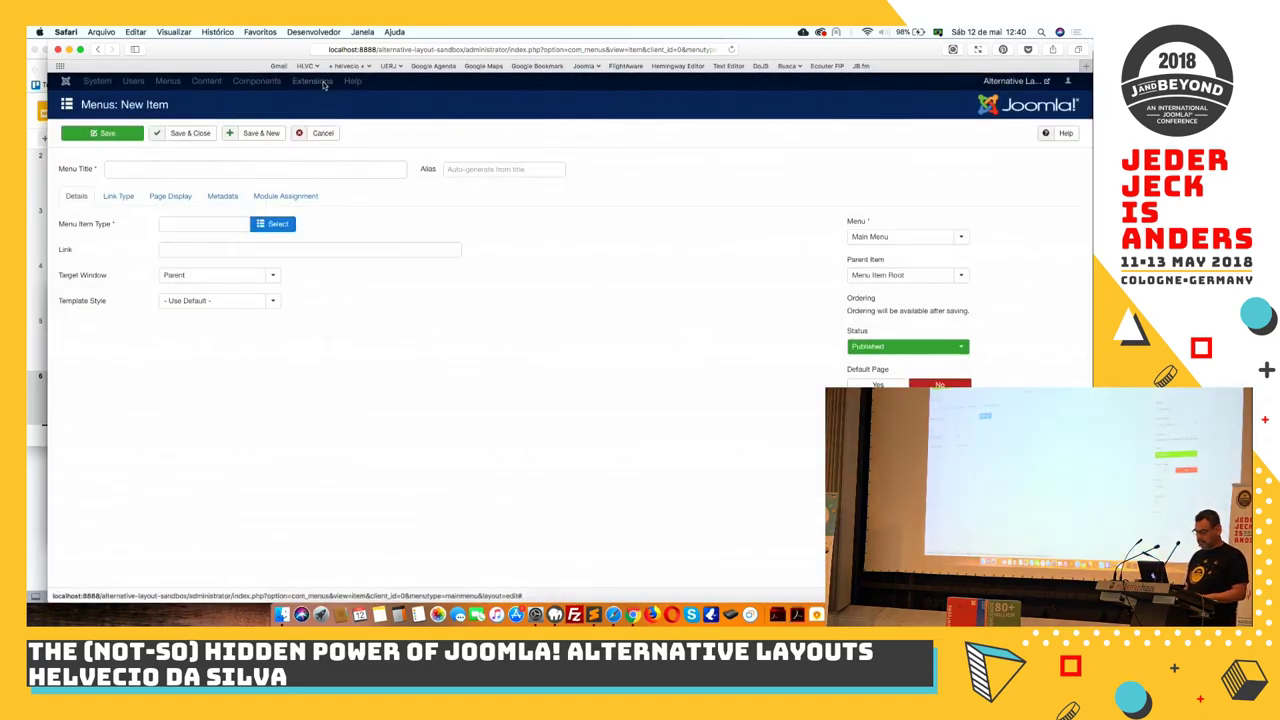
click(325, 138)
Reopen Protostar's file editor and expand html > com_content > category to list blog.php through default_children.php
click(352, 81)
mouse_move(368, 152)
click(438, 164)
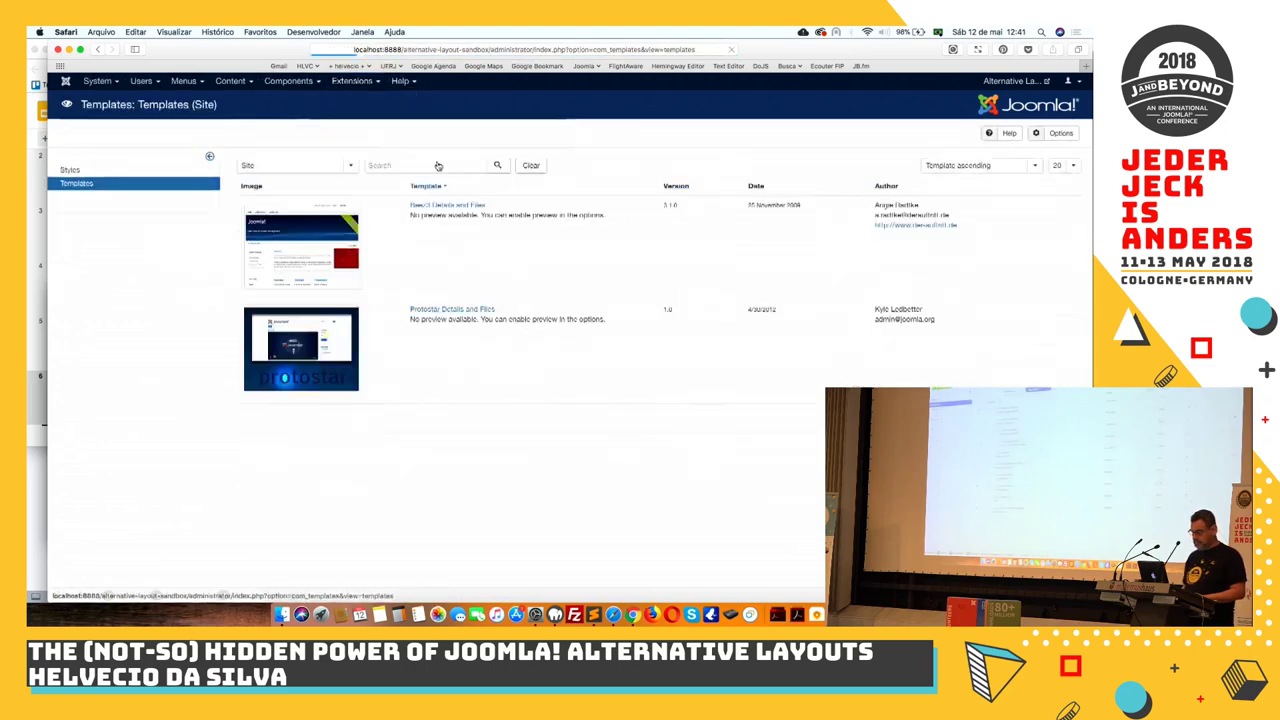
click(445, 310)
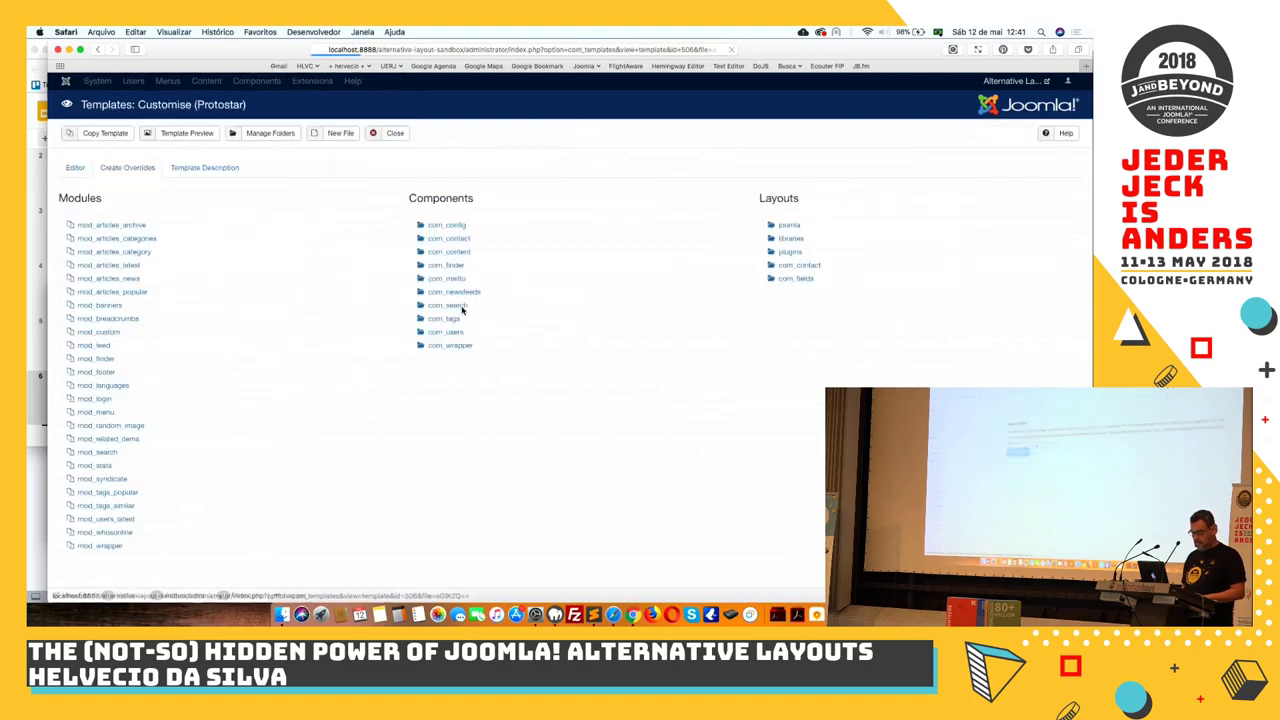
click(74, 169)
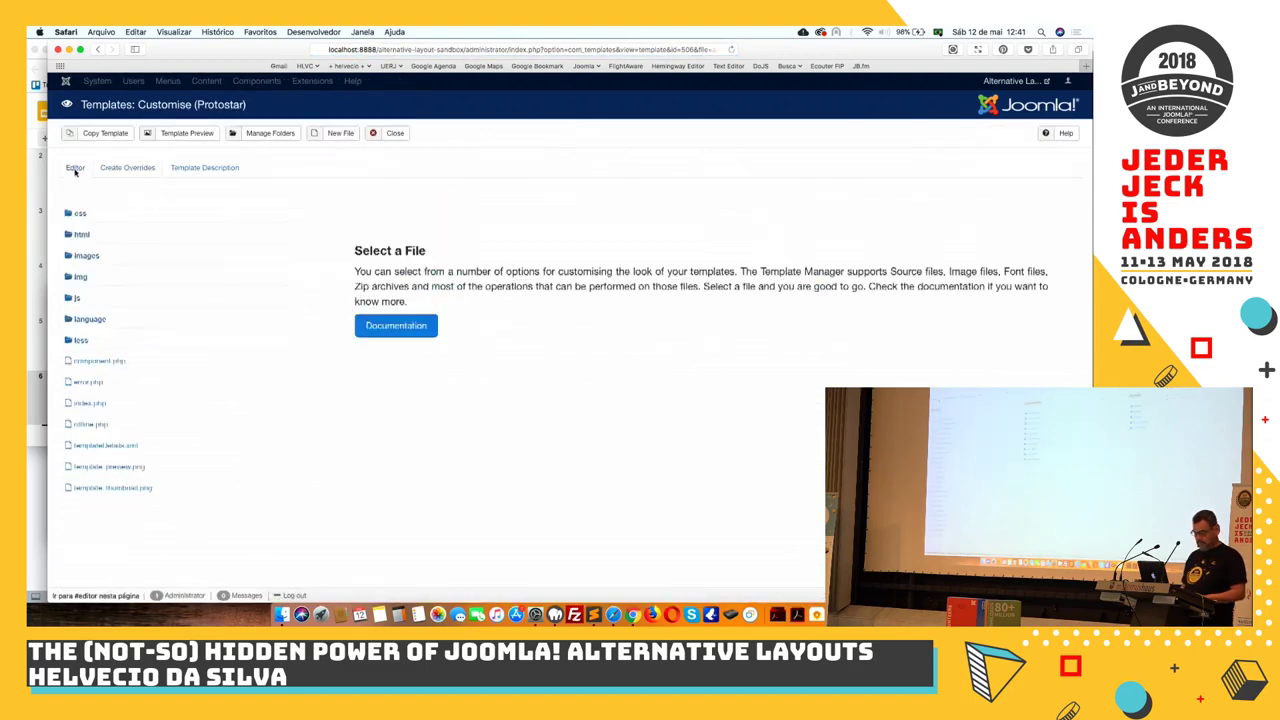
click(82, 235)
click(88, 258)
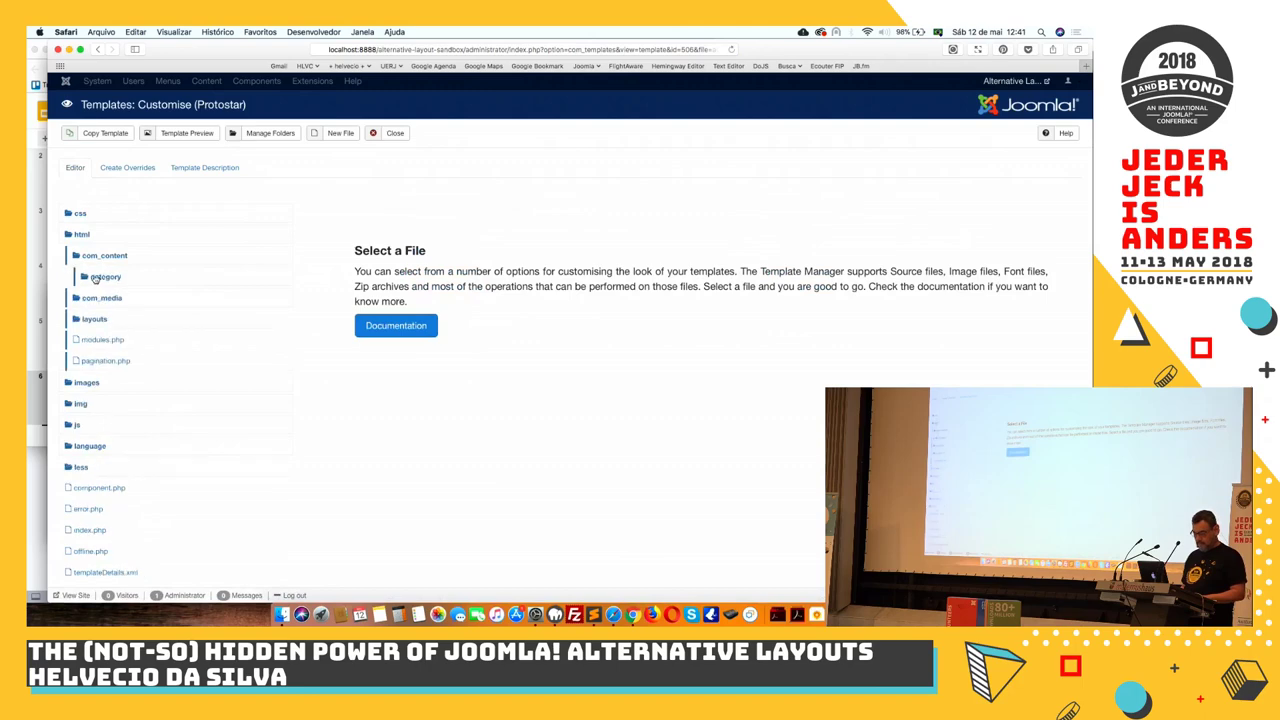
click(95, 278)
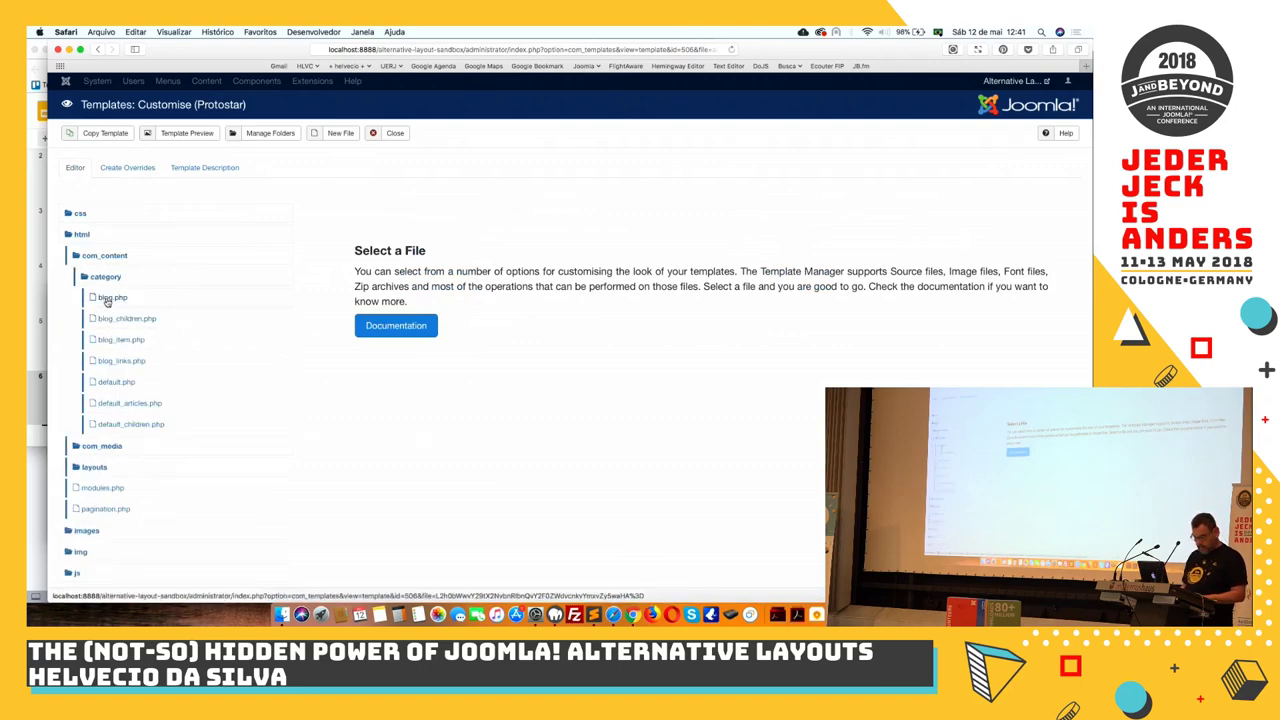
Rename the category override's default.php to renamedlayout.php
click(107, 382)
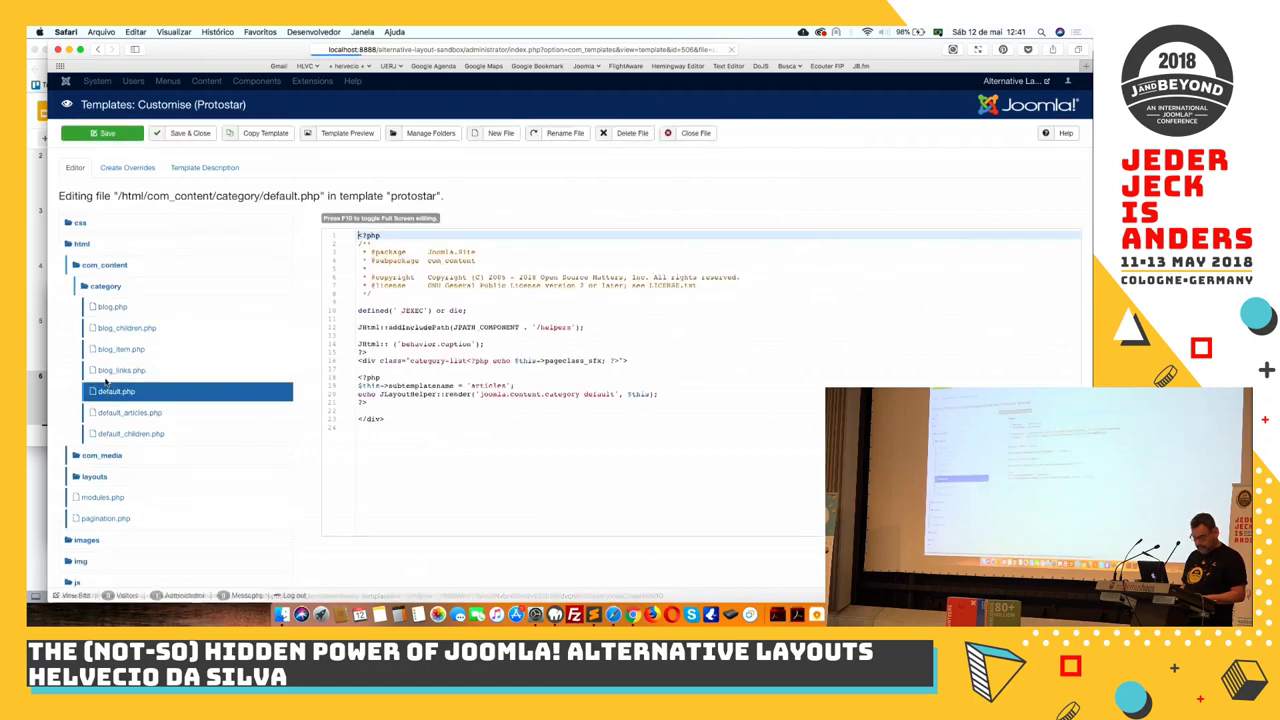
click(558, 136)
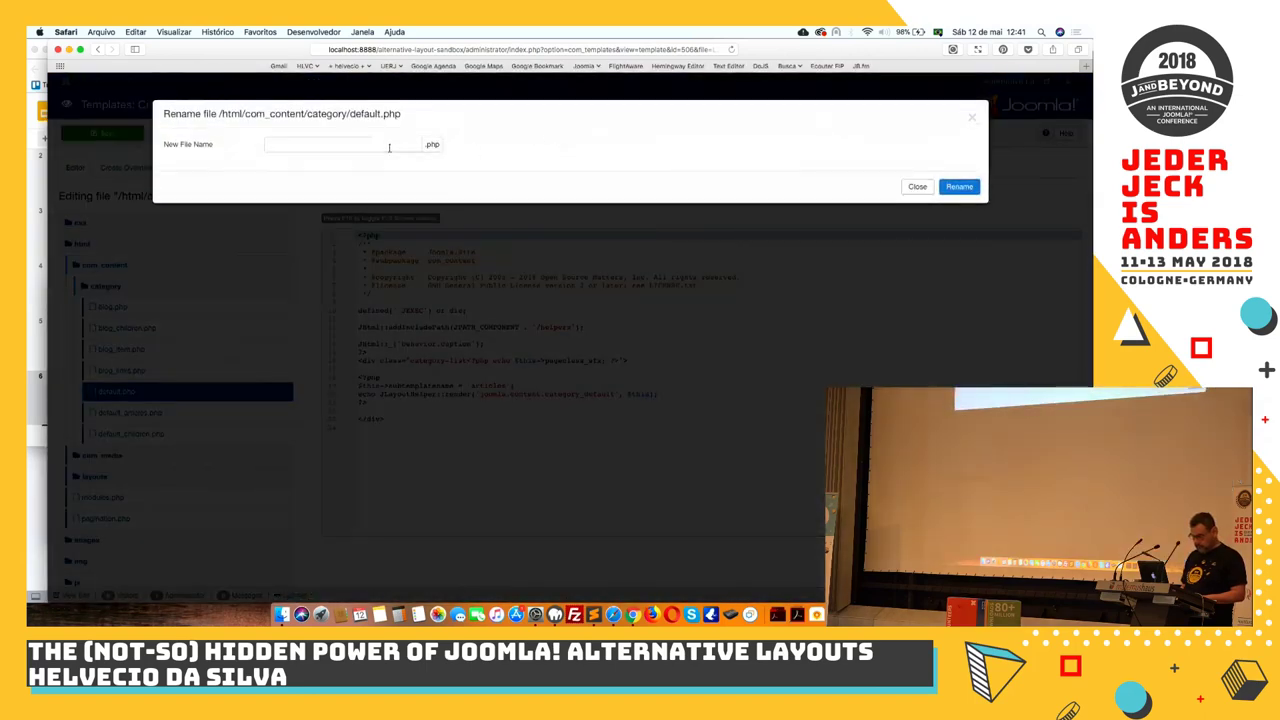
click(334, 147)
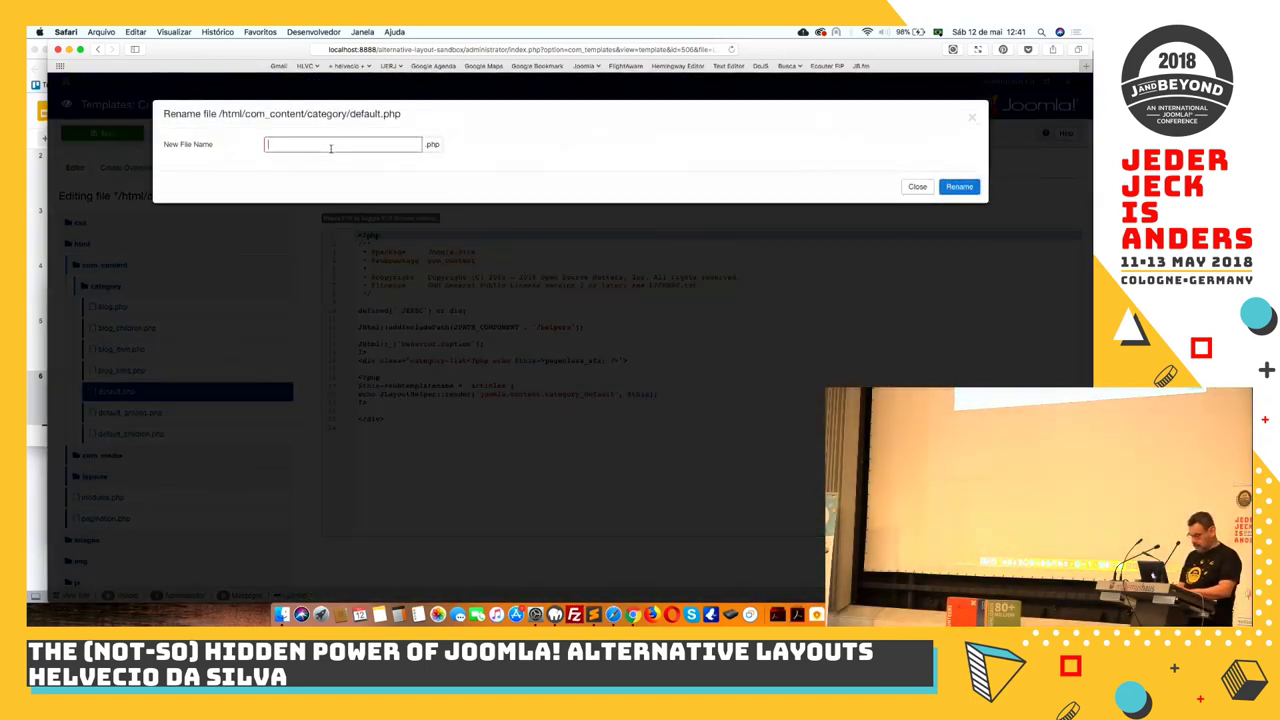
text(no)
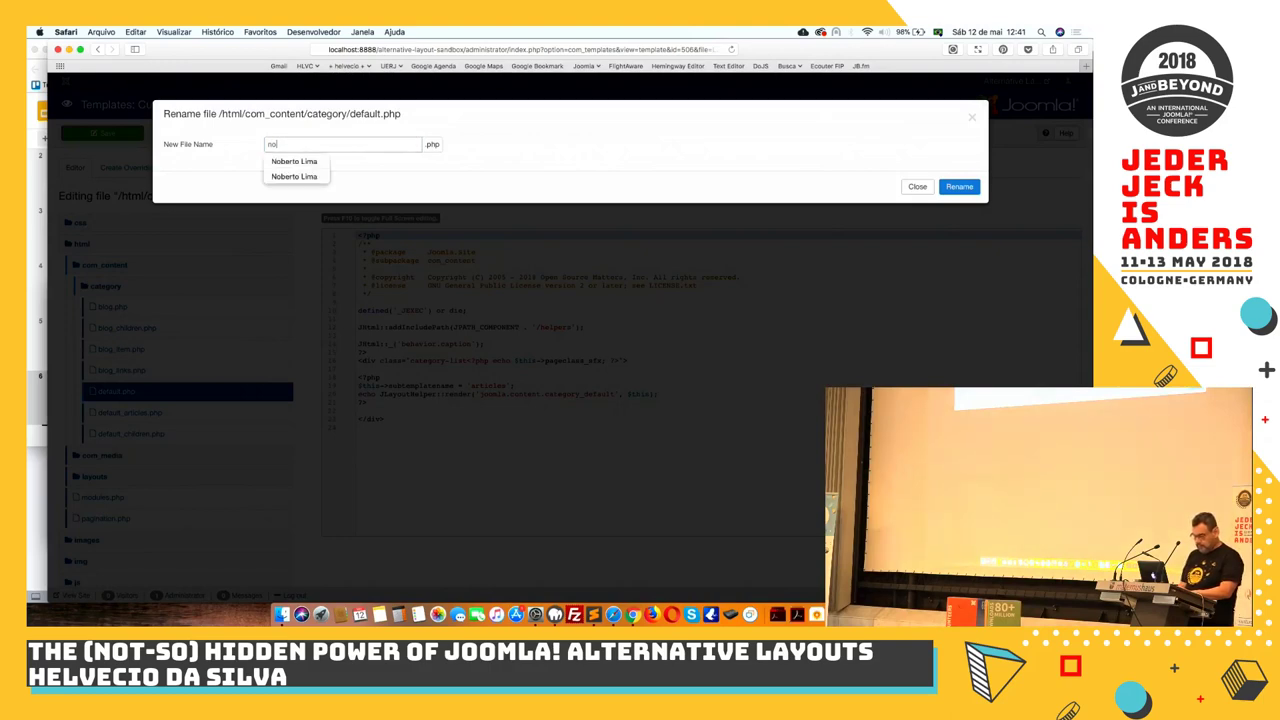
key(BackSpace)
key(BackSpace)
text(renamedlayout)
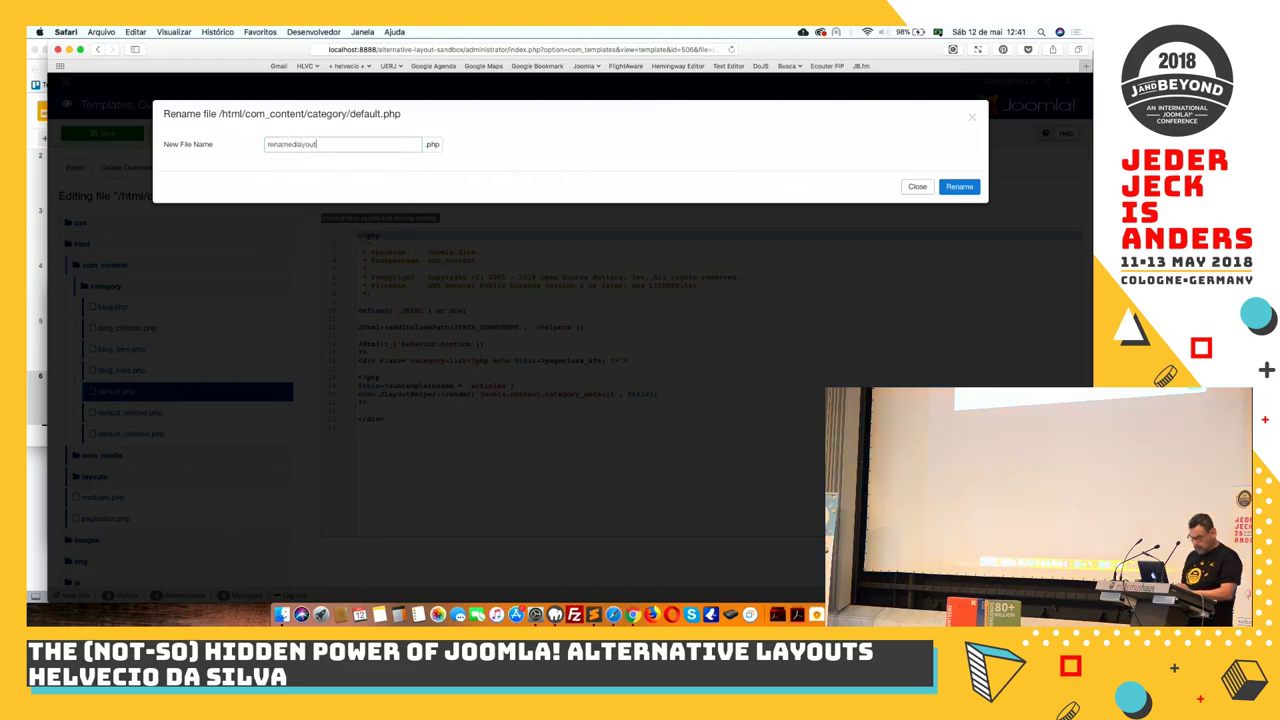
double_click(276, 147)
key(super+c)
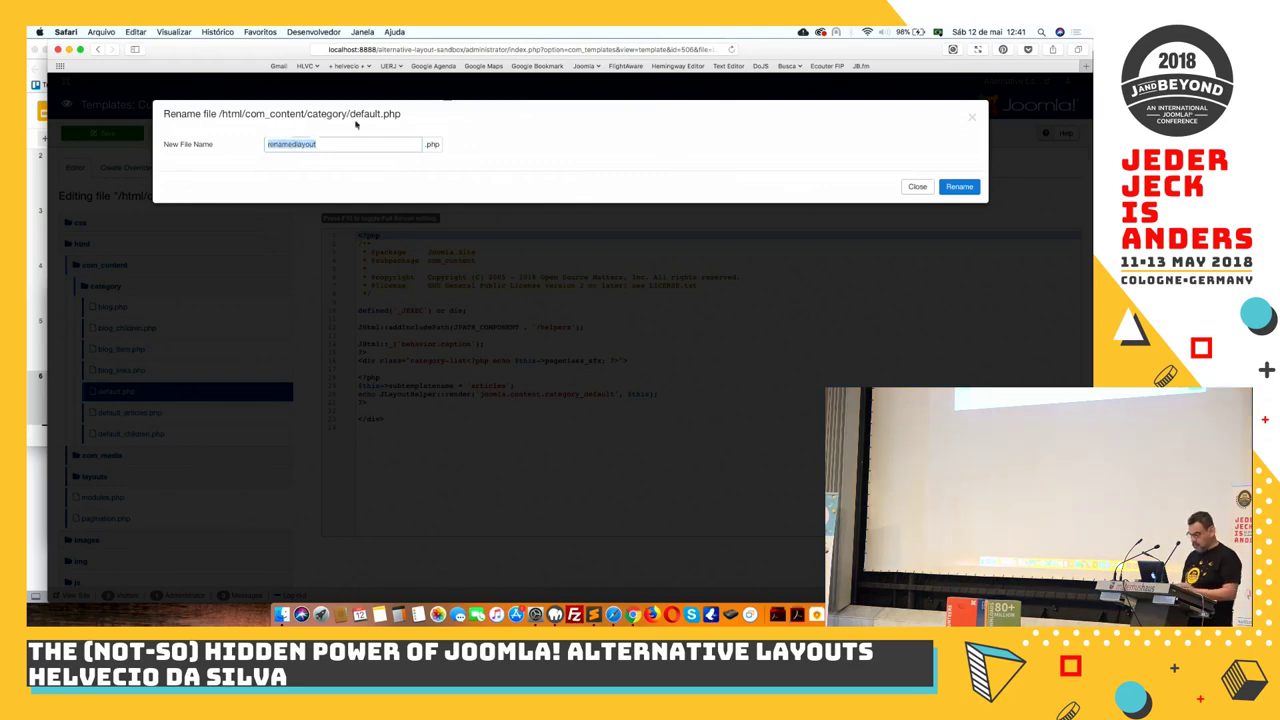
click(958, 186)
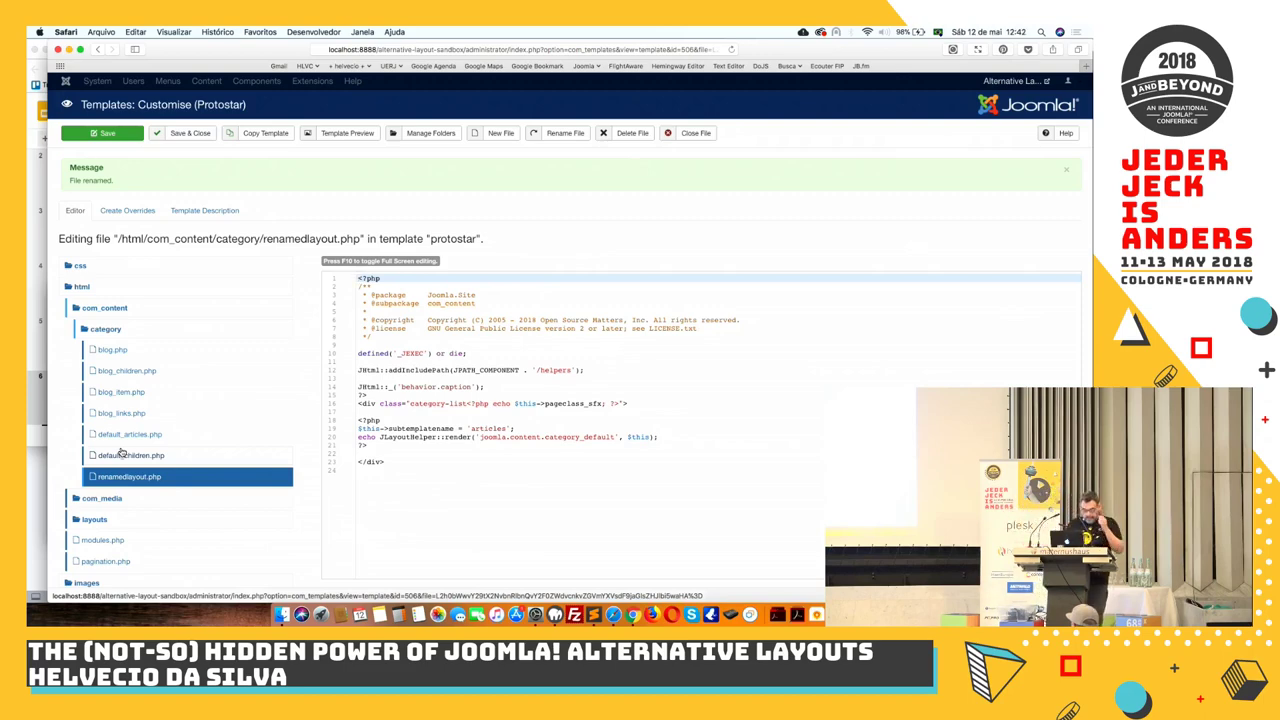
Rename default_children.php to renamedlayout_children.php
click(121, 461)
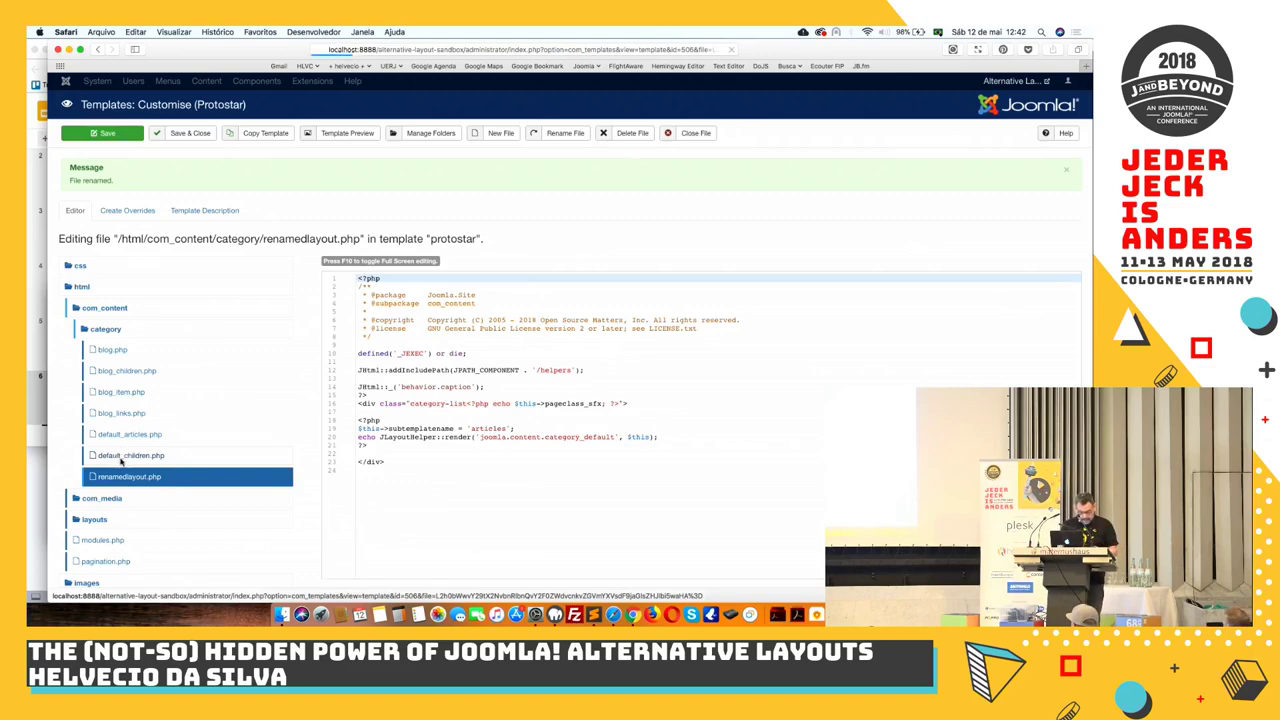
click(560, 133)
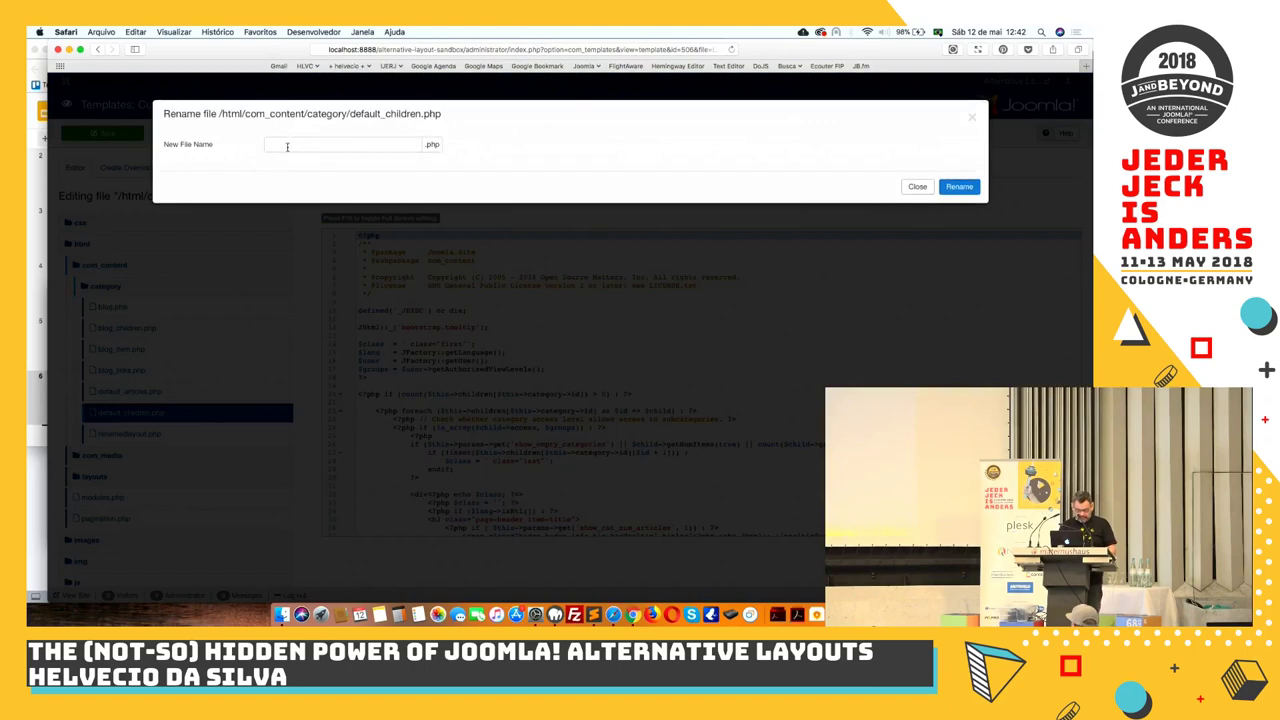
click(287, 146)
key(super+v)
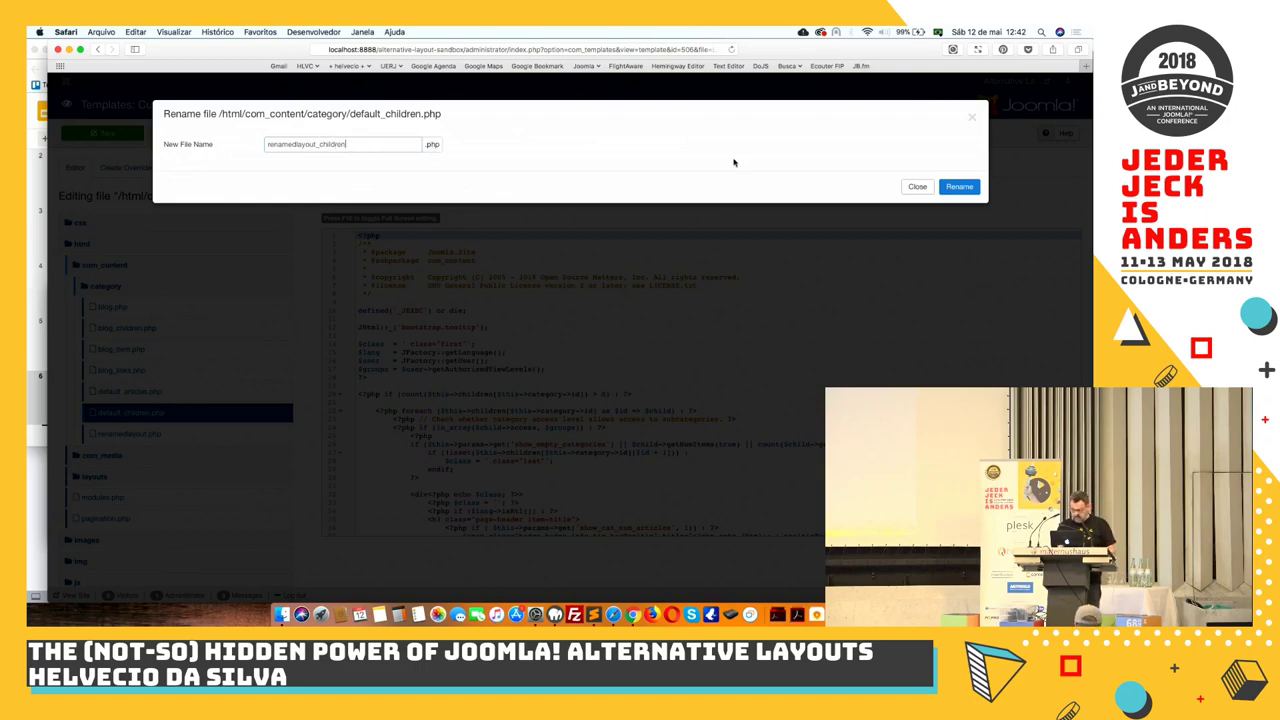
click(959, 186)
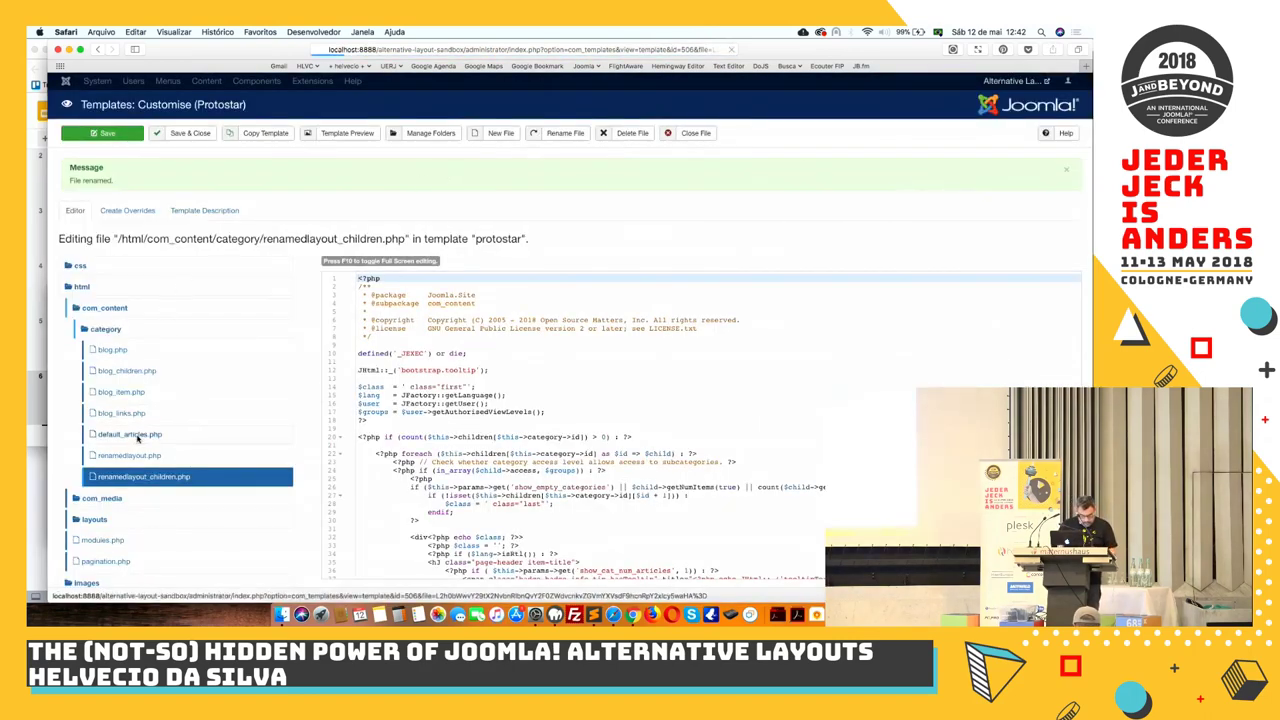
Rename default_articles.php to renamedlayout_articles.php
click(130, 435)
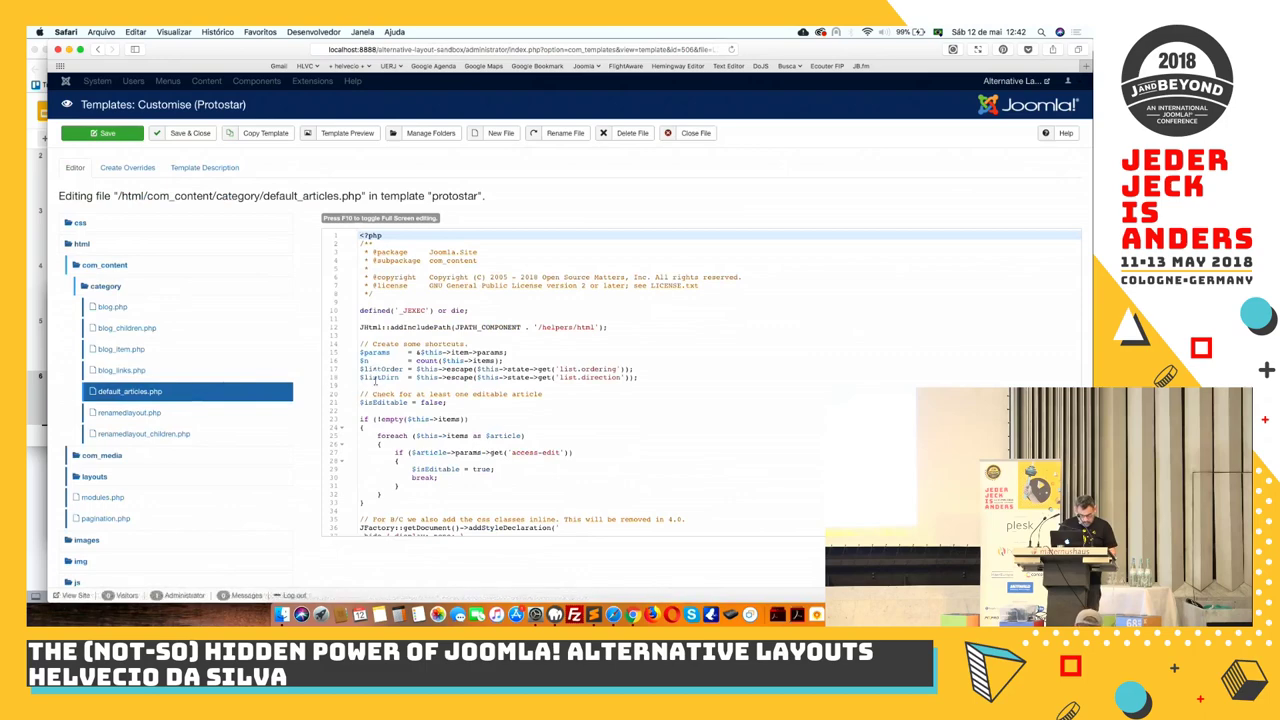
click(566, 134)
click(303, 143)
text(renamedlayout)
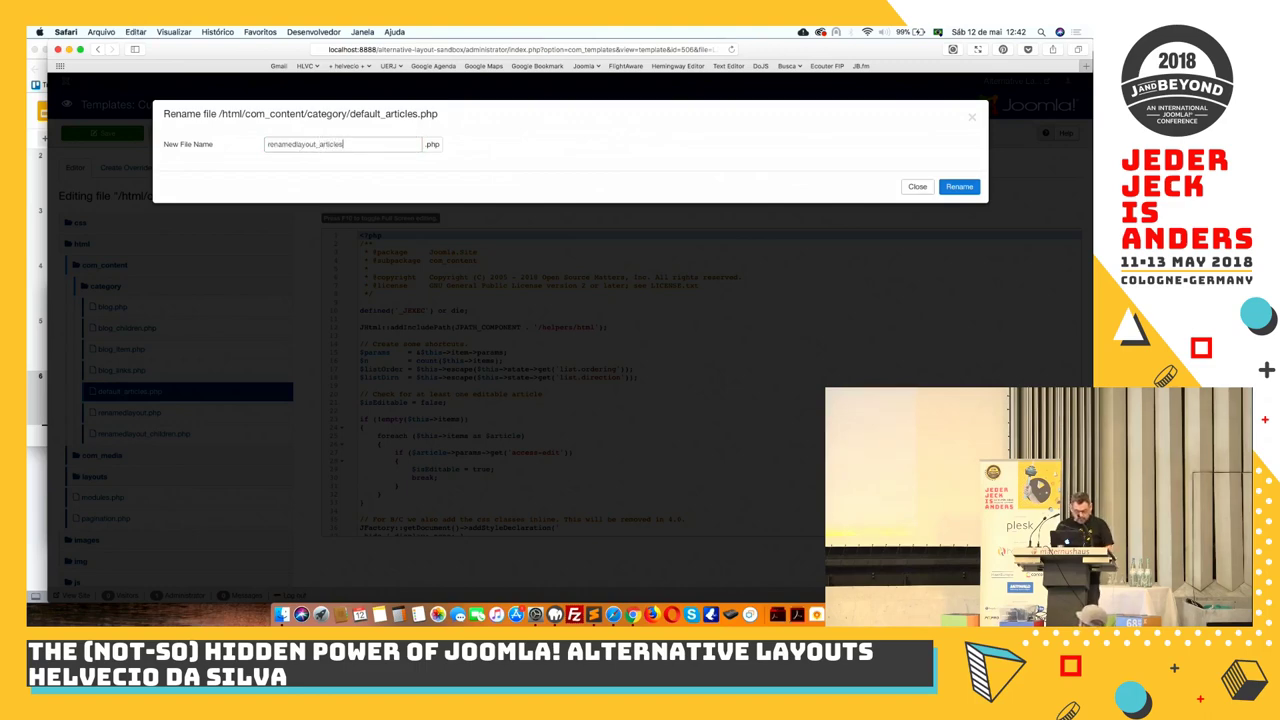
text(_articles)
click(957, 188)
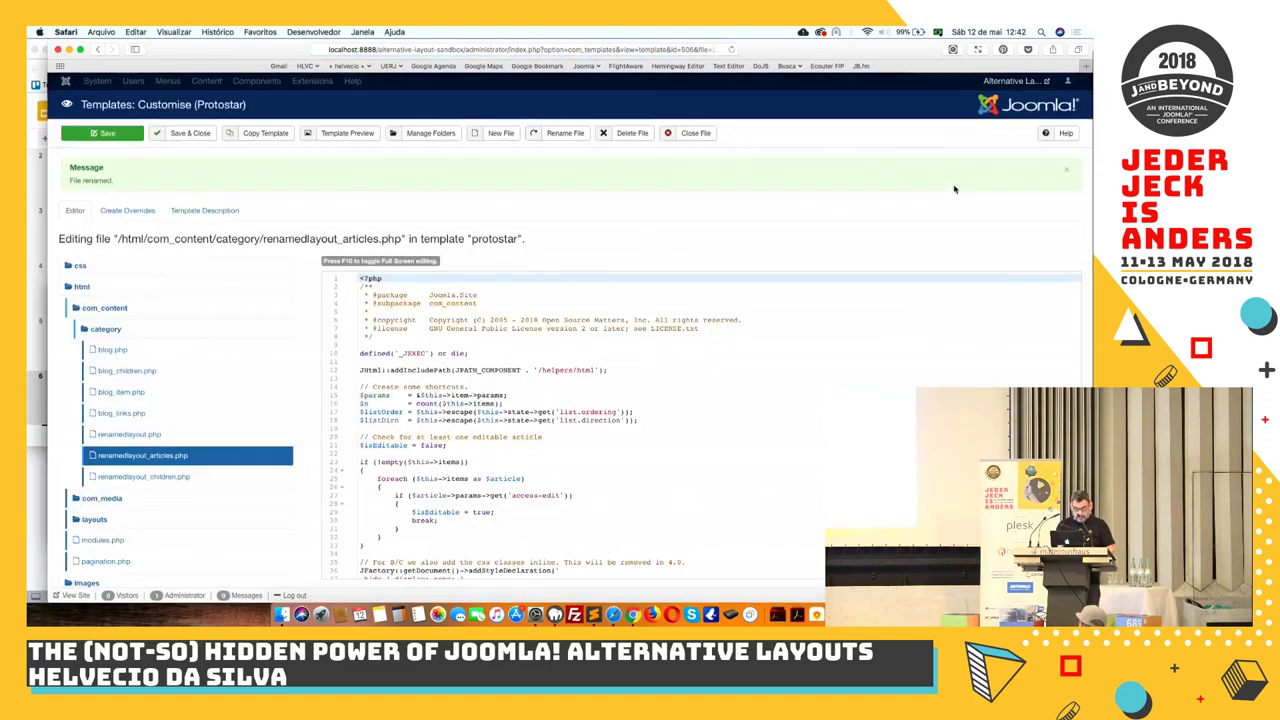
Close renamedlayout_articles.php and the customiser, then list Articles types for a new Main Menu item
click(696, 134)
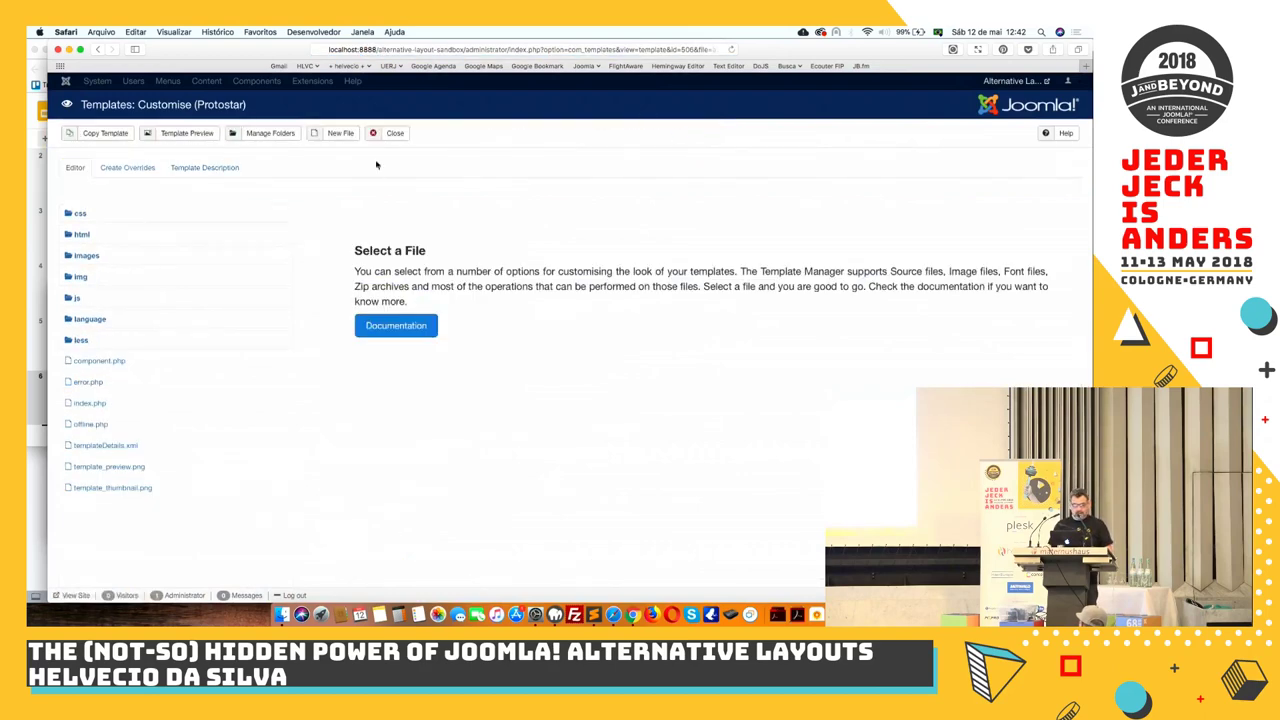
click(389, 134)
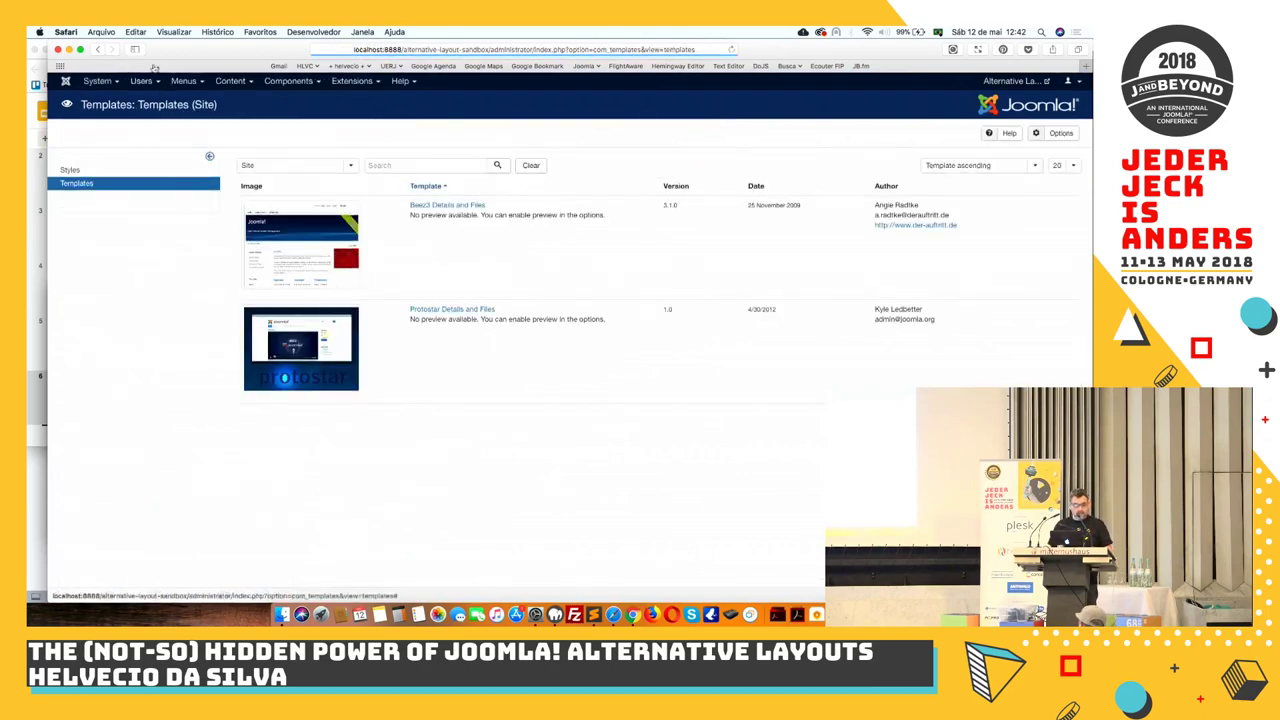
click(183, 81)
mouse_move(197, 208)
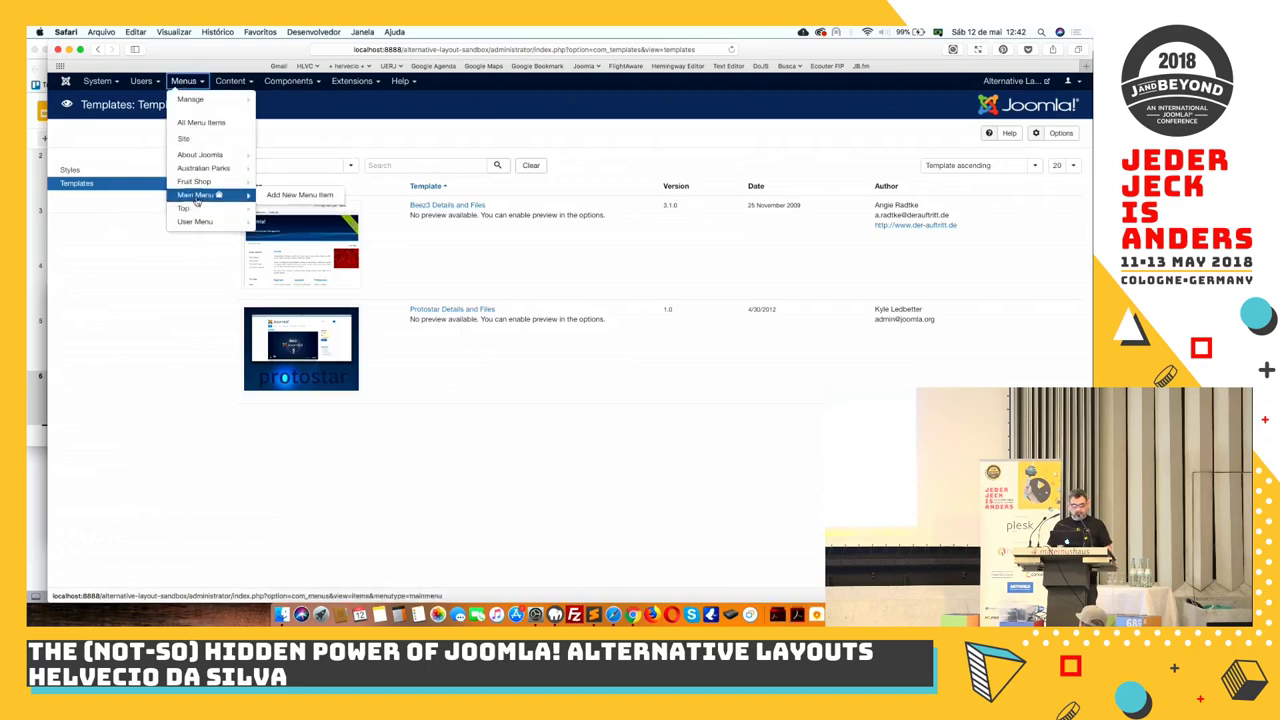
click(277, 196)
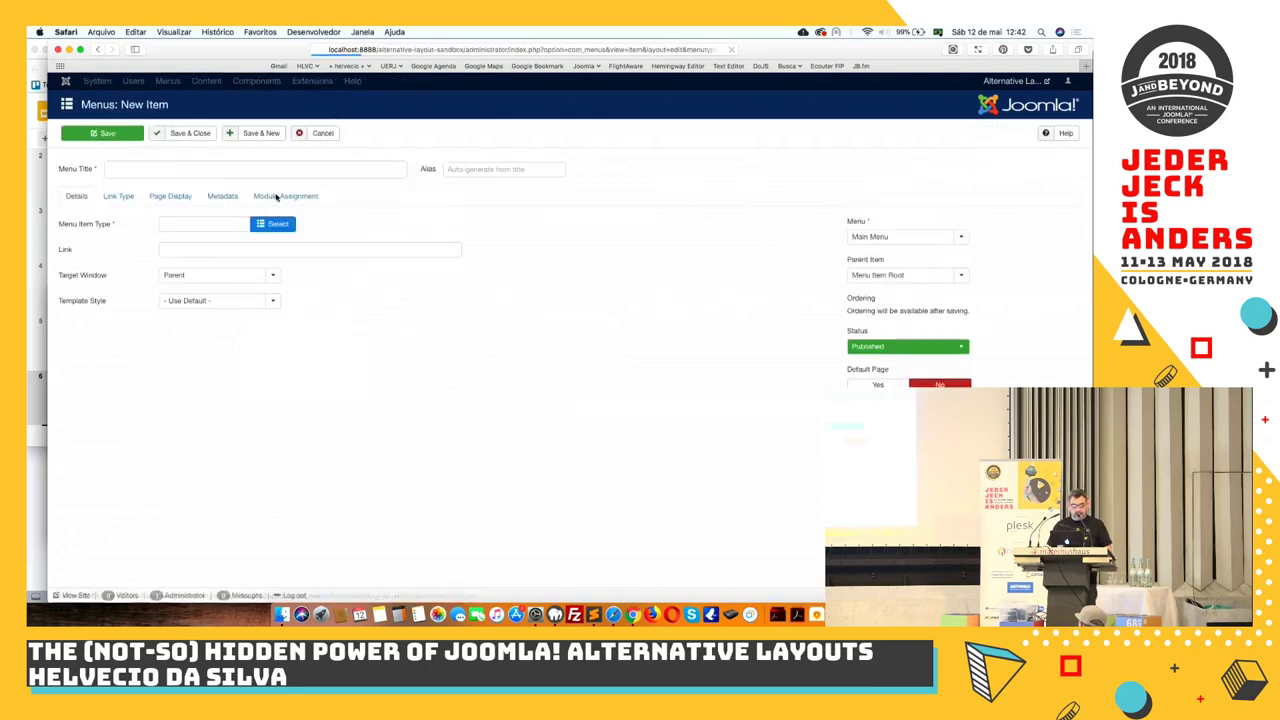
click(269, 225)
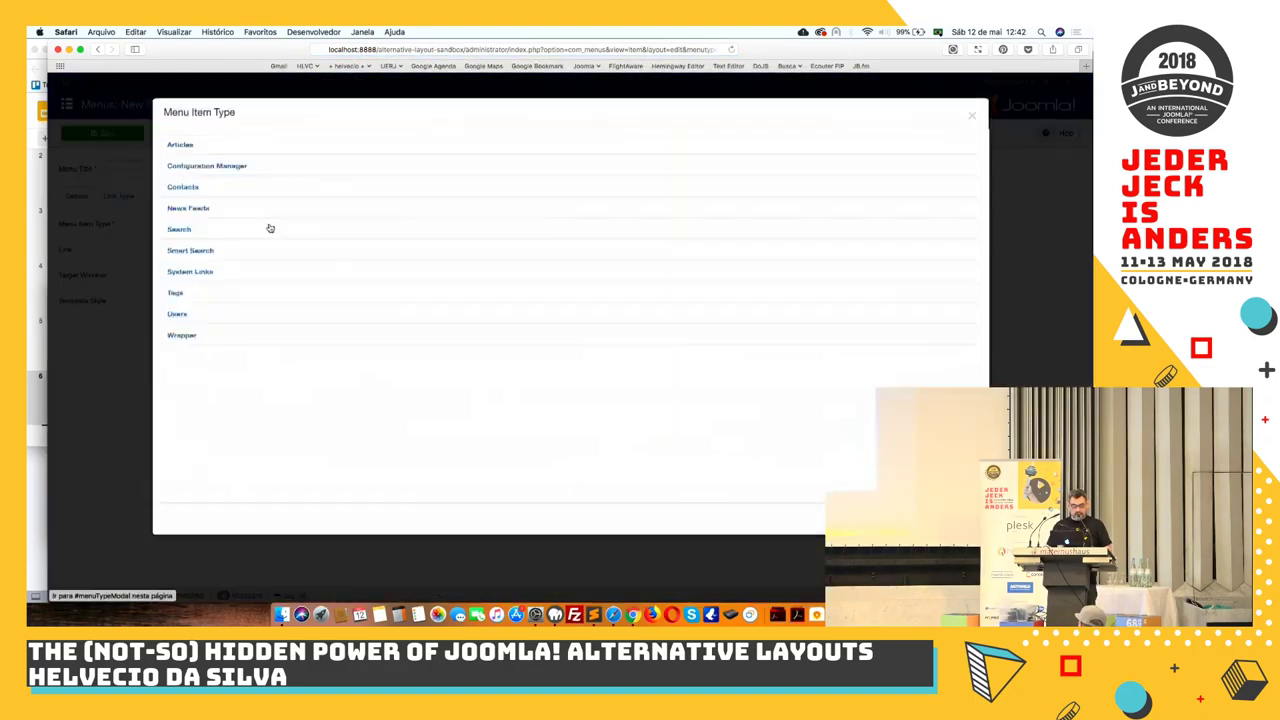
click(180, 147)
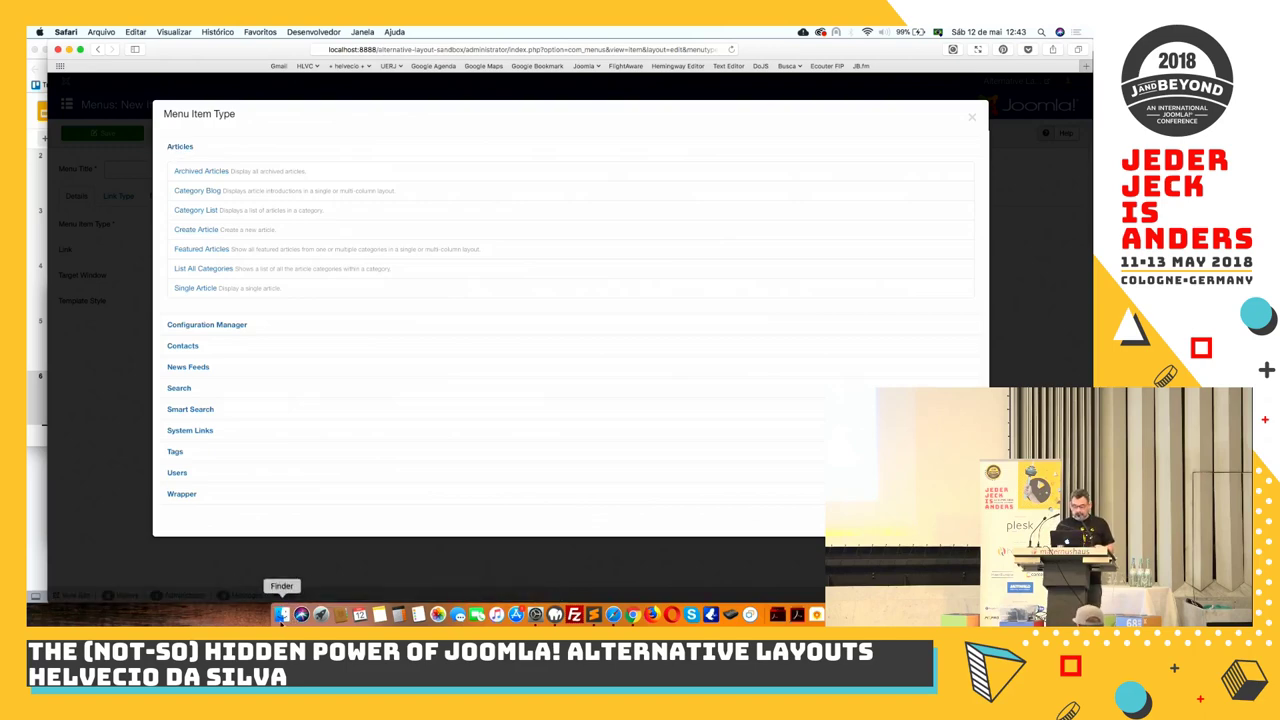
In Finder, browse alternative-layout-sandbox to components/com_content/views/category
click(282, 614)
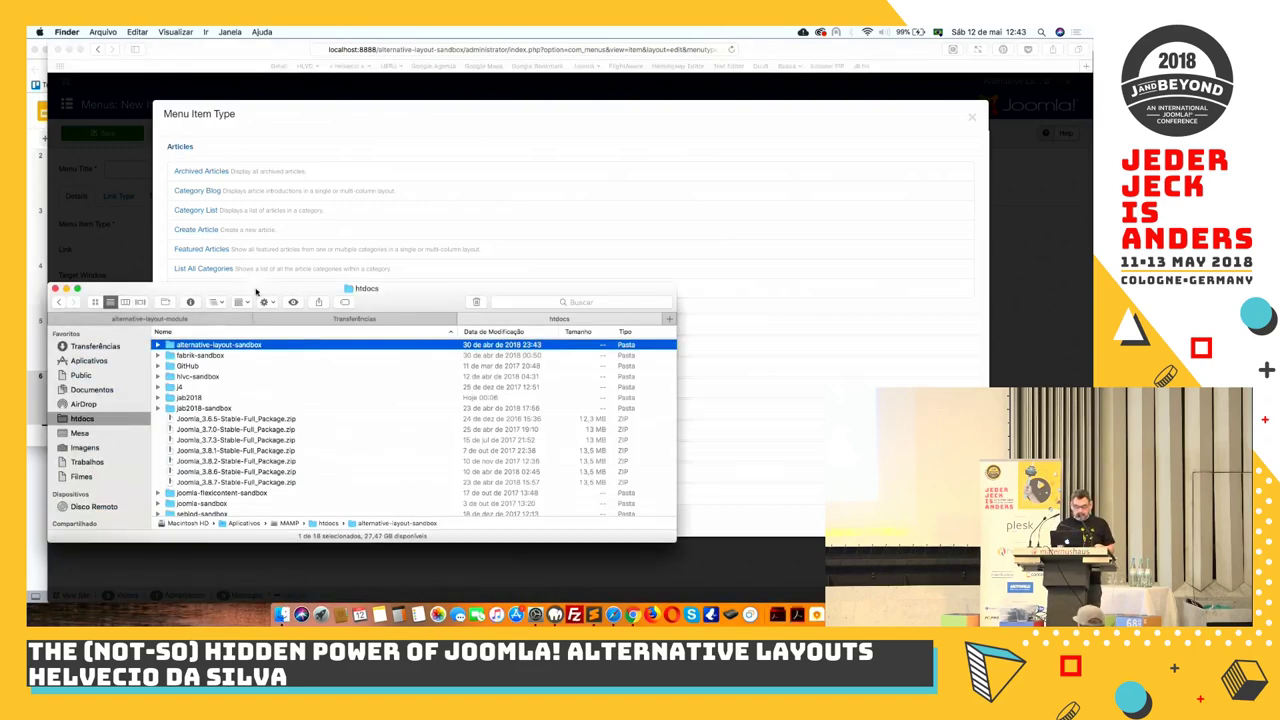
click(78, 289)
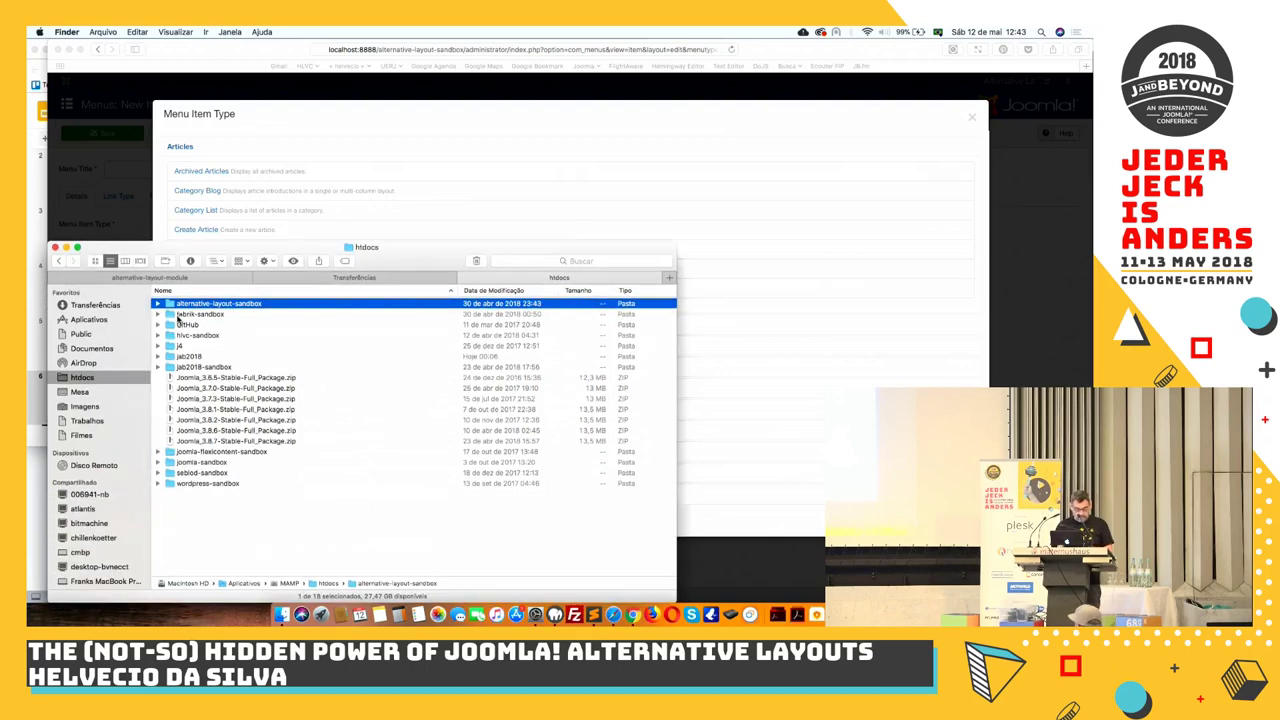
click(194, 305)
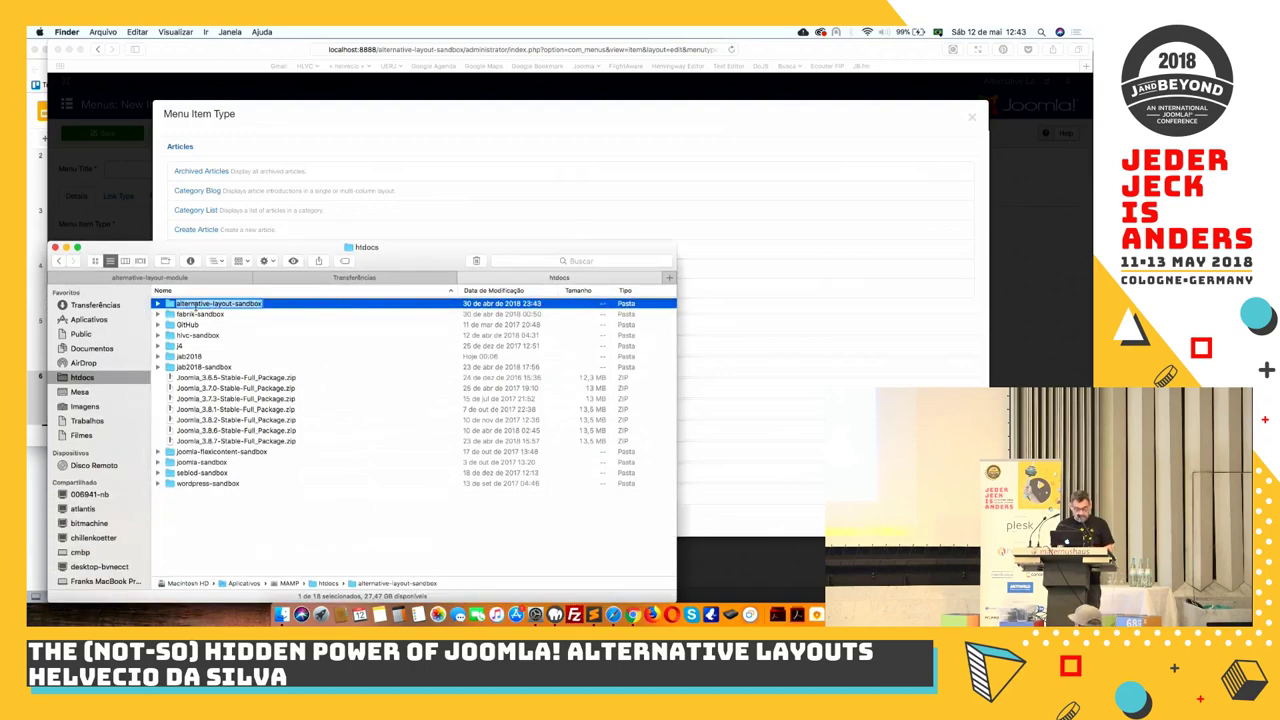
double_click(170, 304)
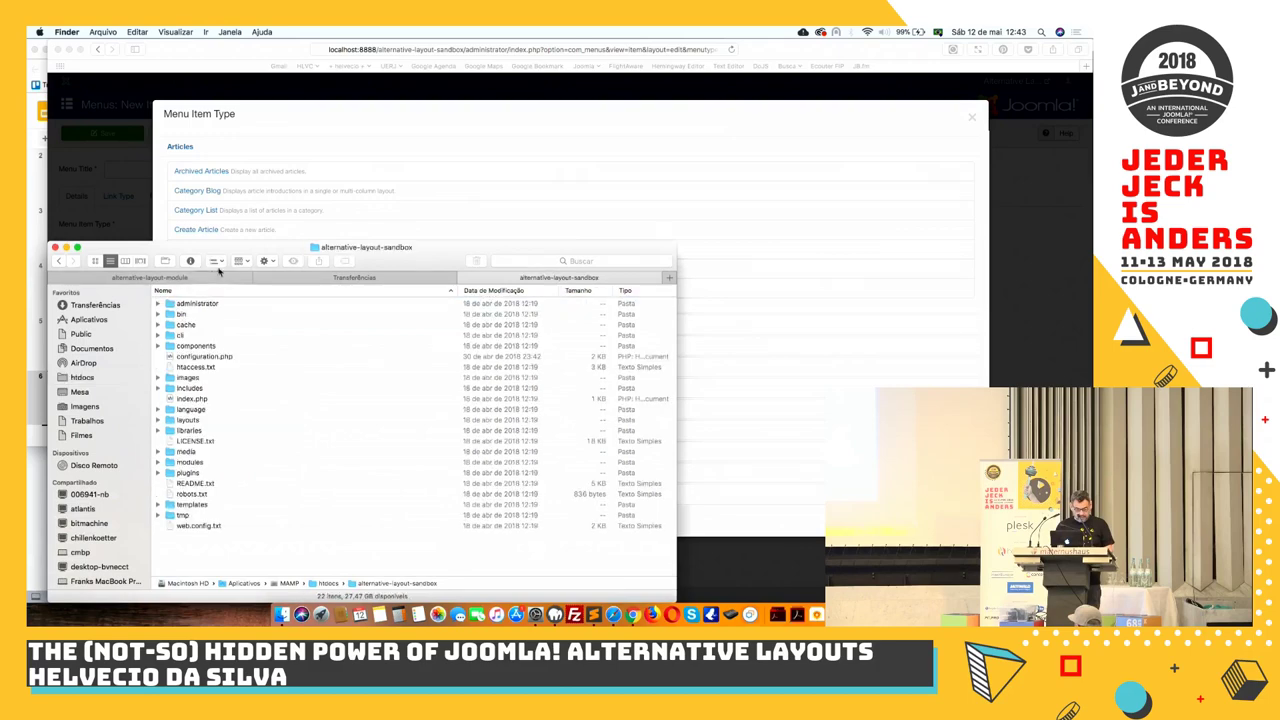
drag(233, 251, 376, 178)
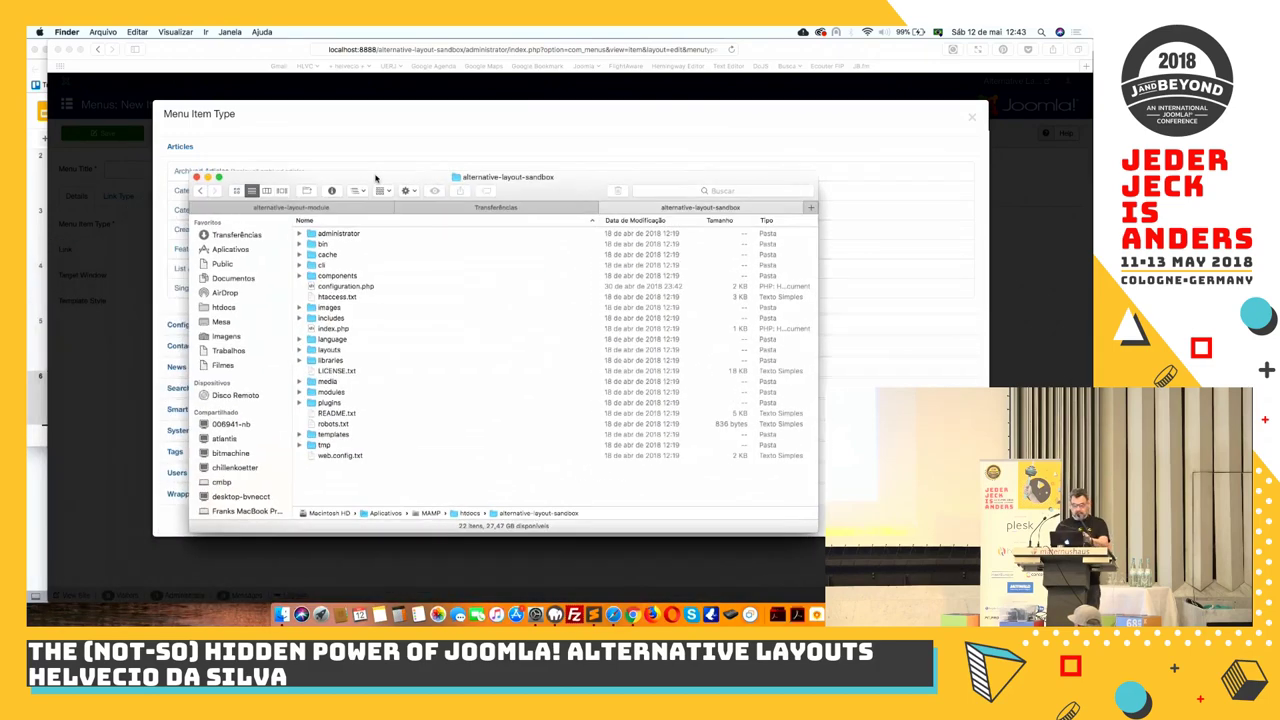
double_click(337, 275)
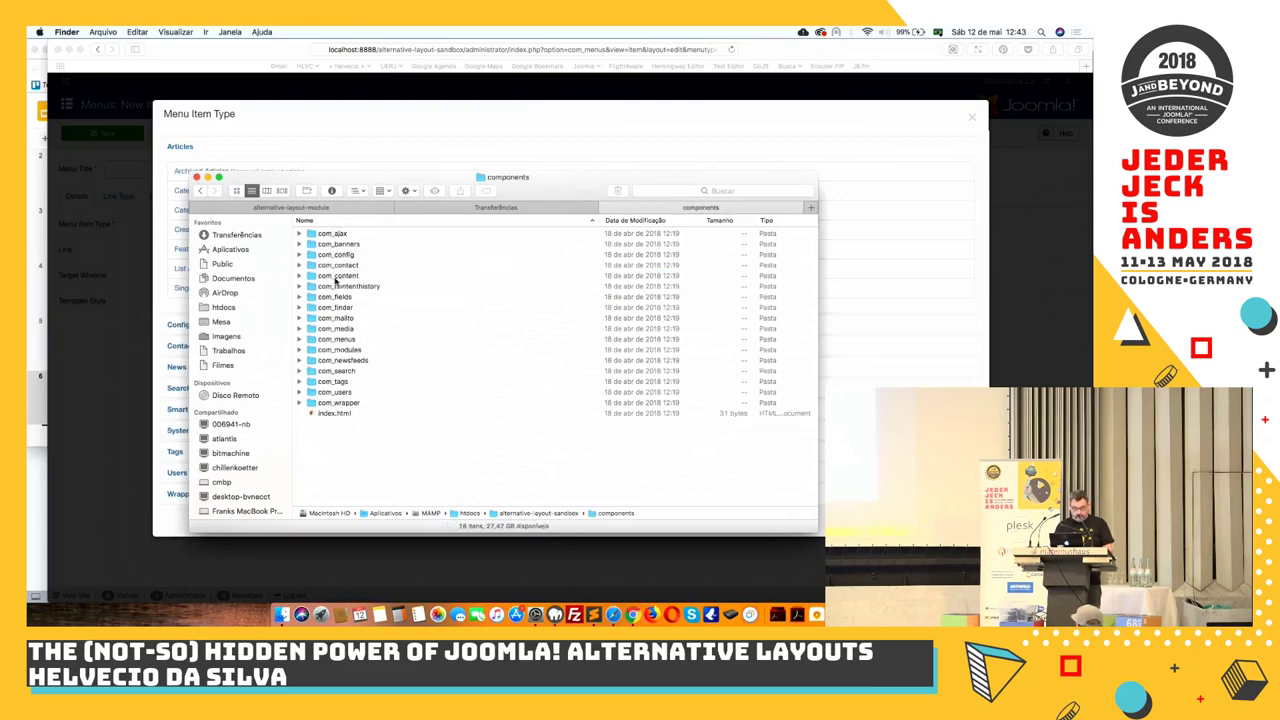
double_click(336, 276)
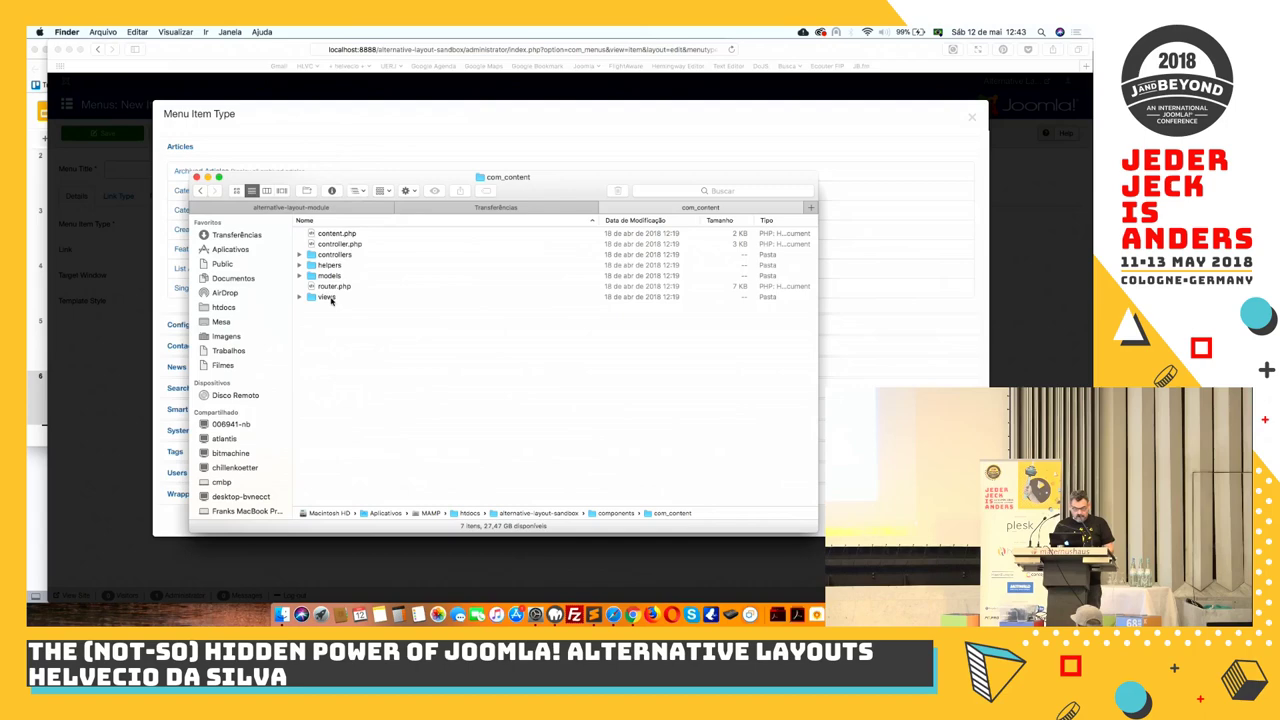
double_click(326, 297)
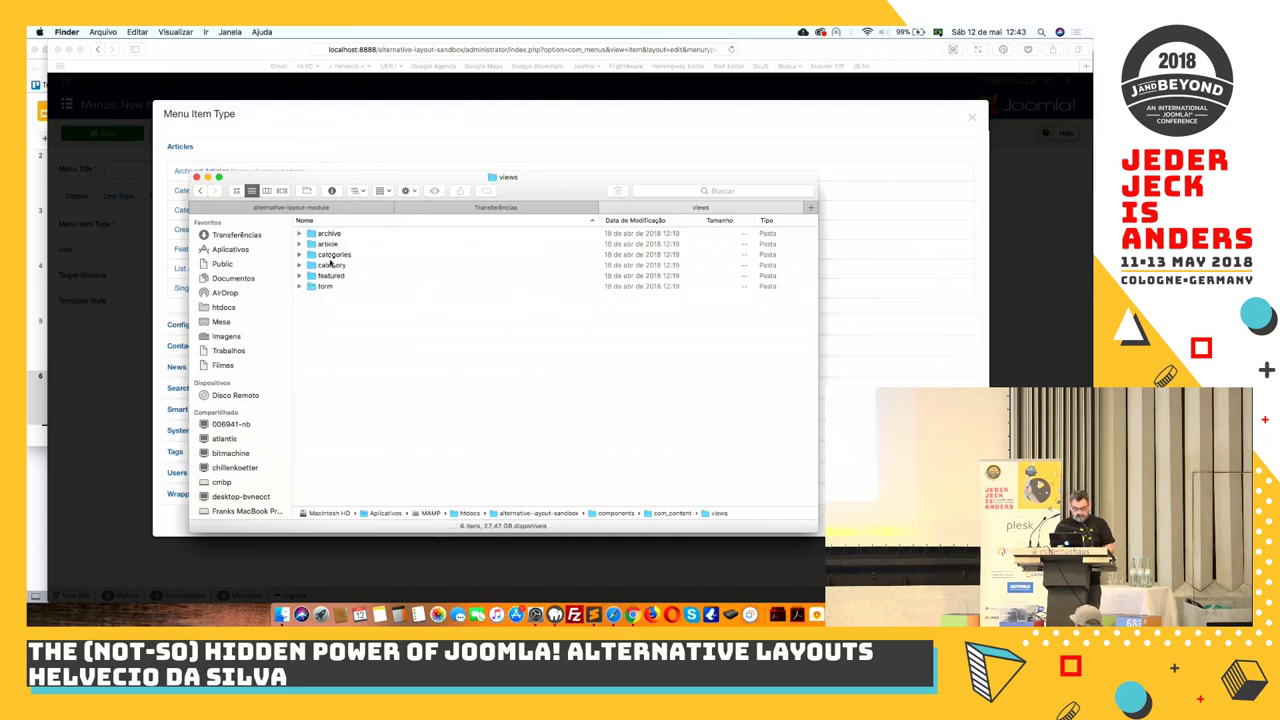
double_click(331, 265)
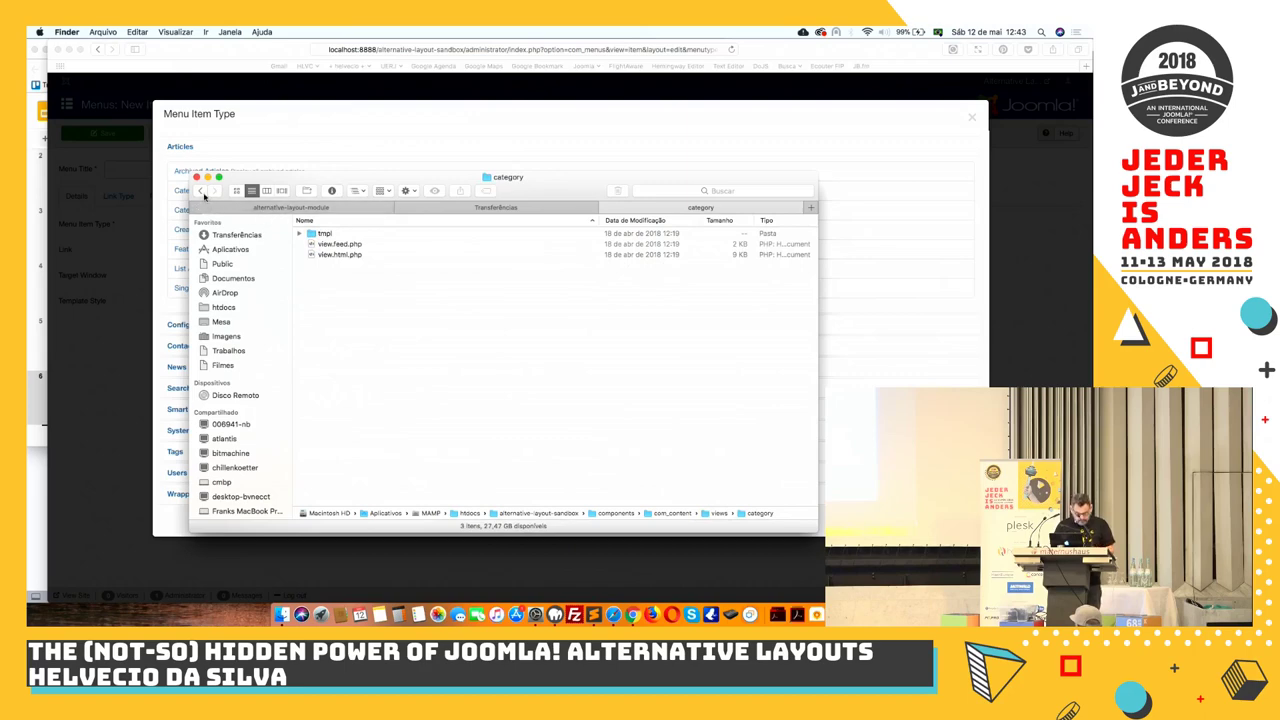
Expand the tmpl folder and copy blog.xml
click(310, 233)
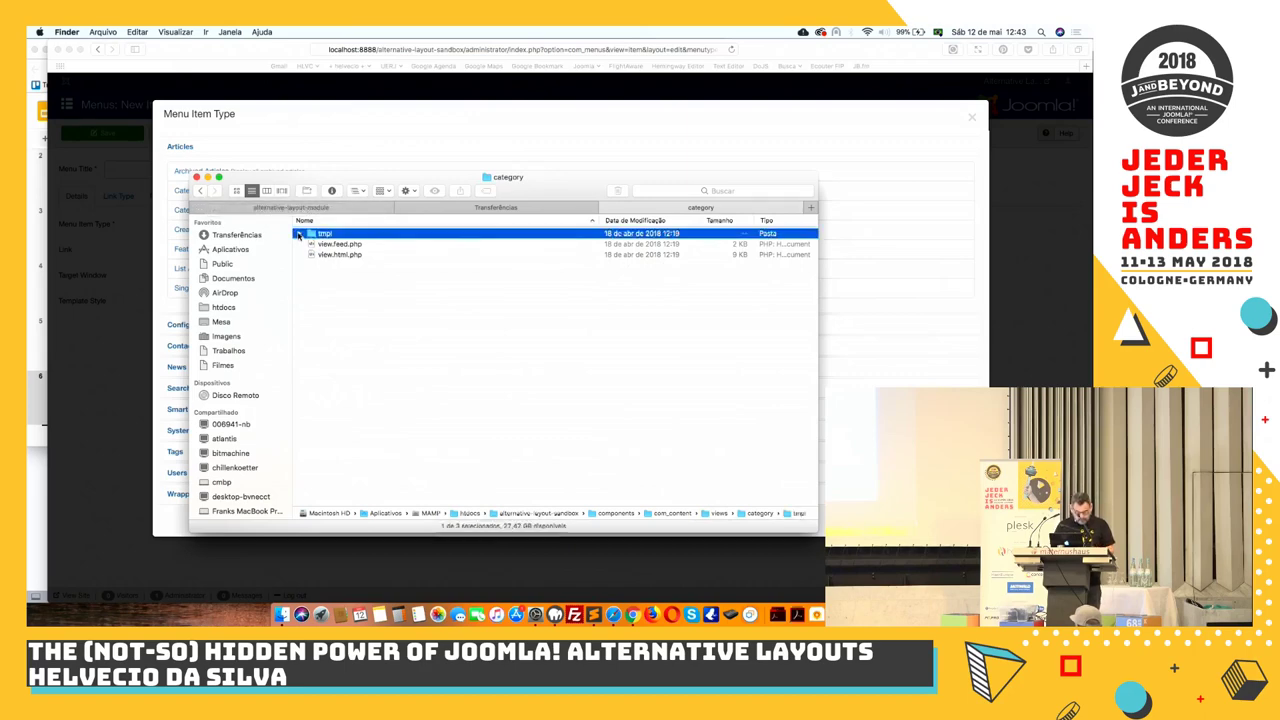
click(298, 234)
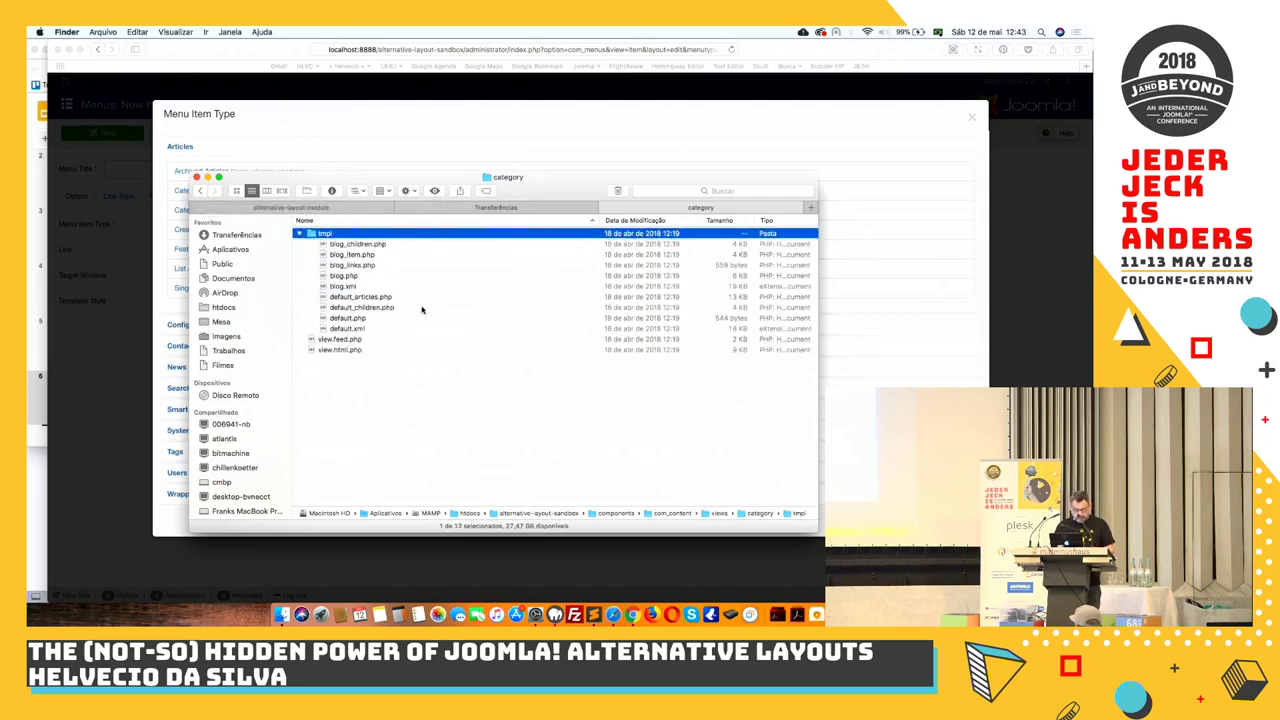
click(342, 287)
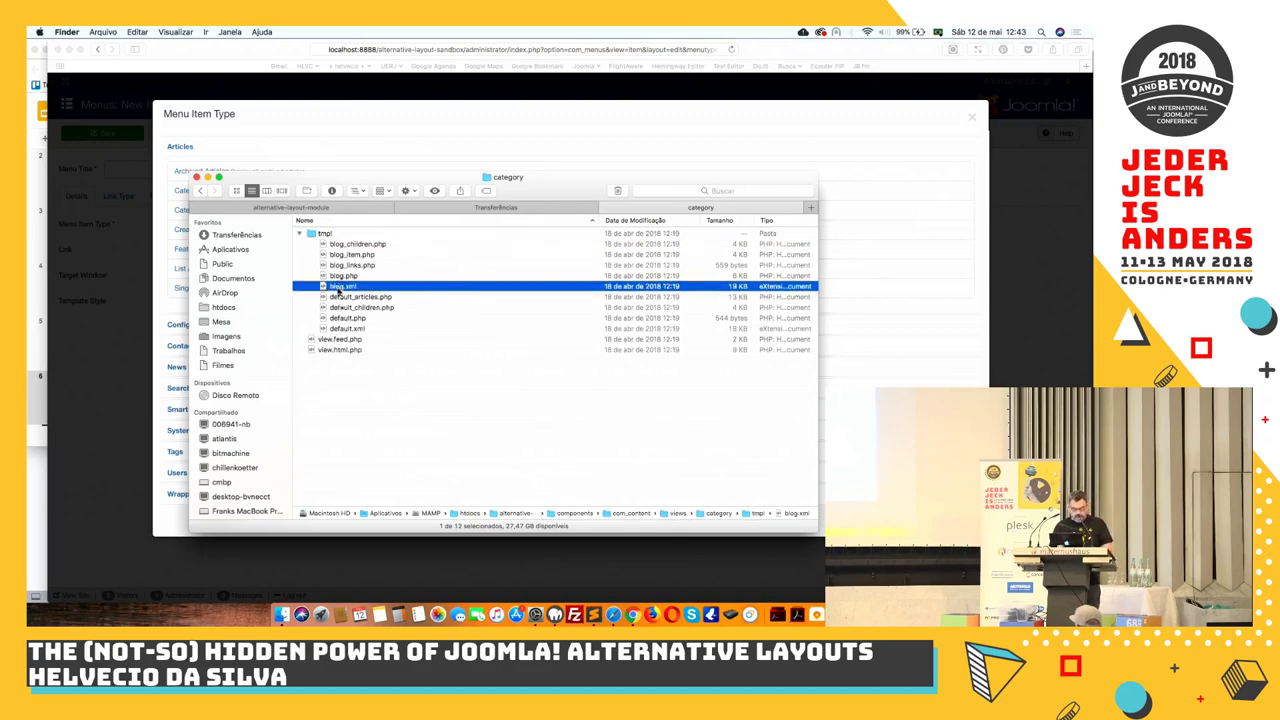
right_click(338, 288)
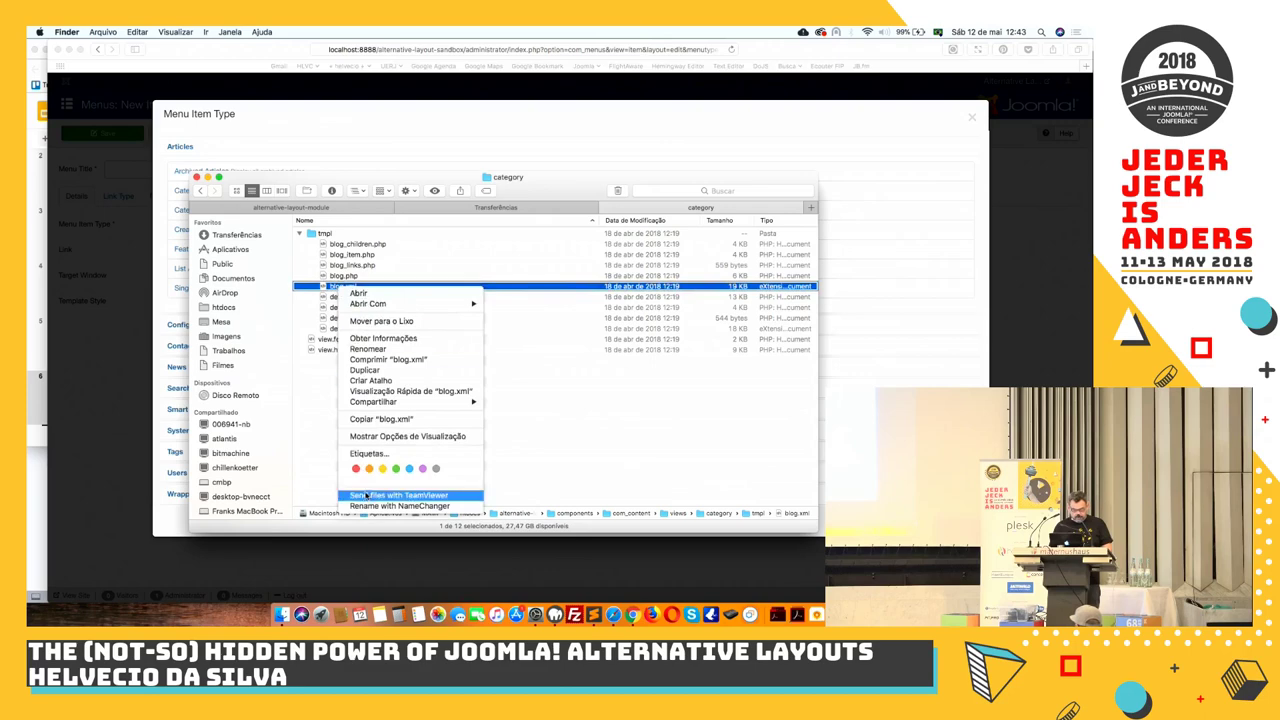
click(382, 419)
Return to the site root and open templates/protostar/html/com_content/category in Finder
click(201, 191)
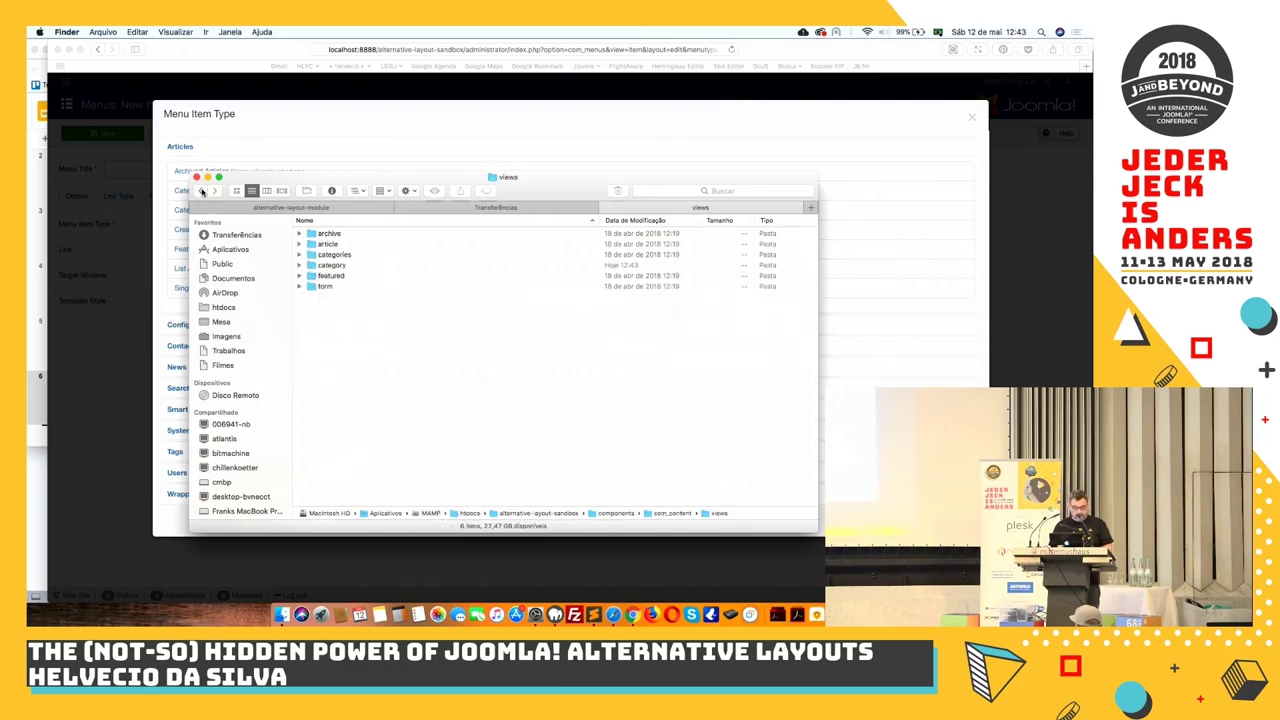
click(201, 191)
click(201, 191)
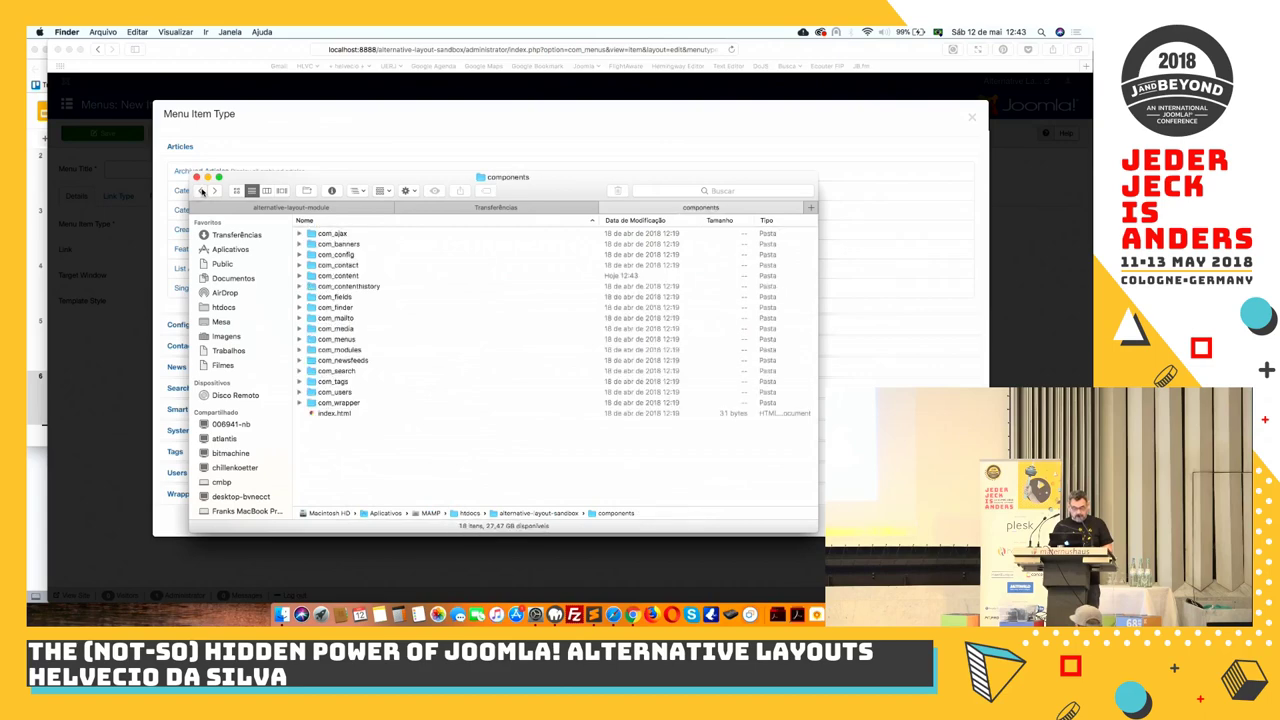
click(201, 191)
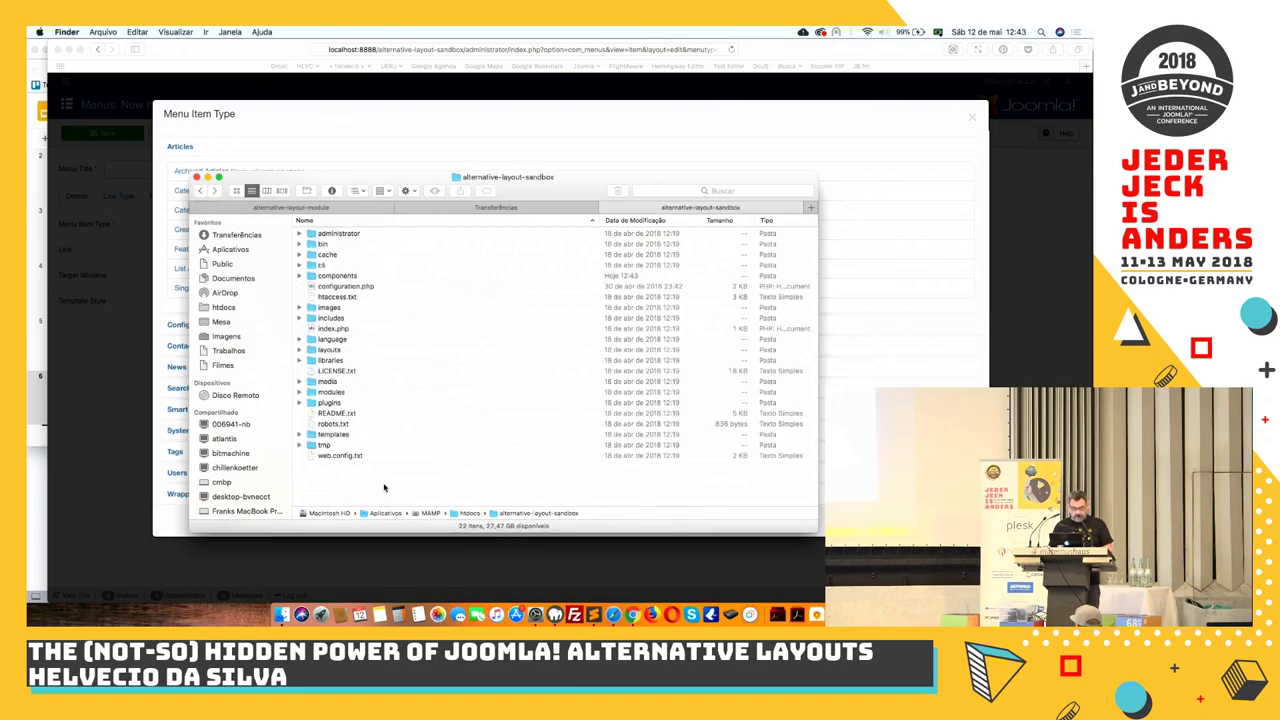
double_click(334, 435)
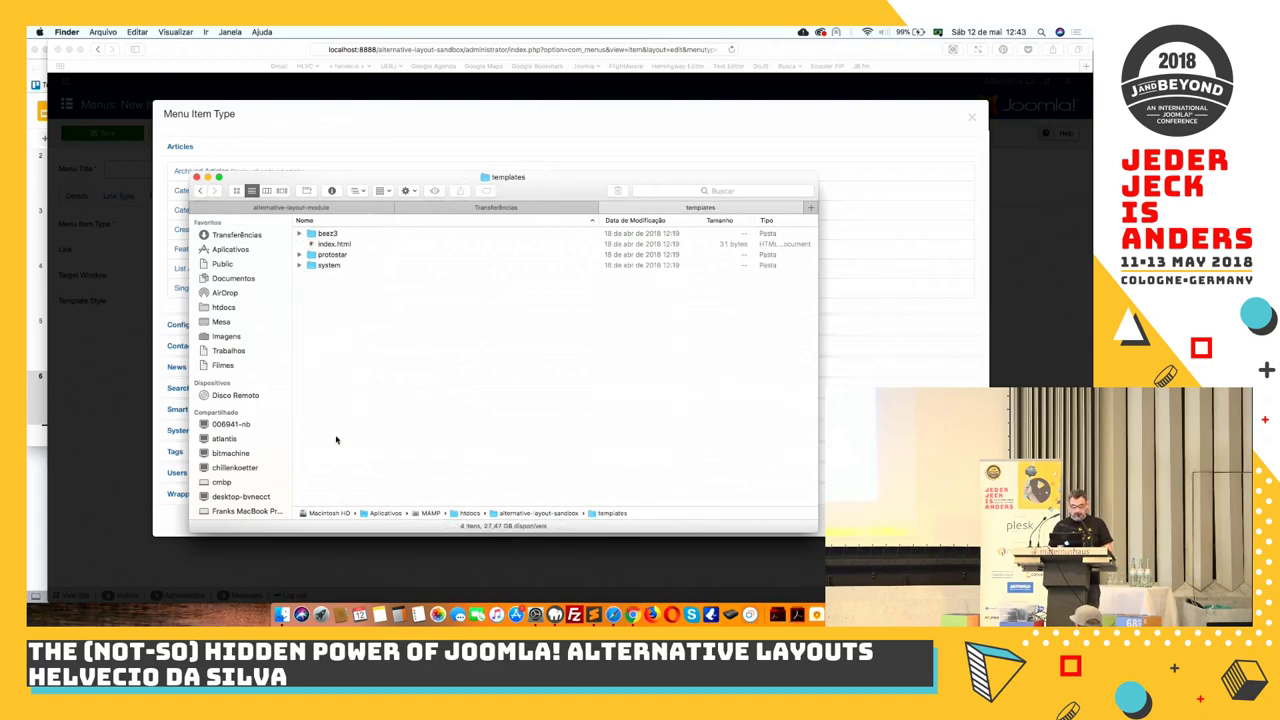
double_click(327, 257)
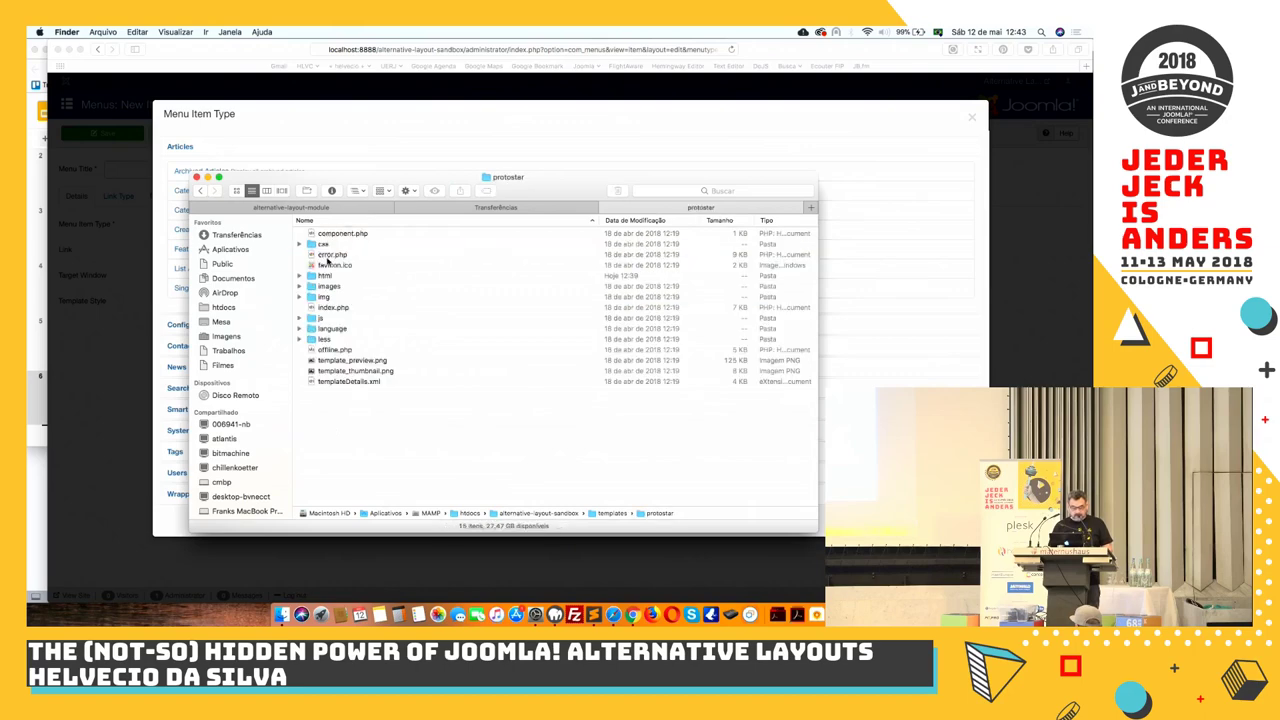
double_click(325, 276)
click(325, 276)
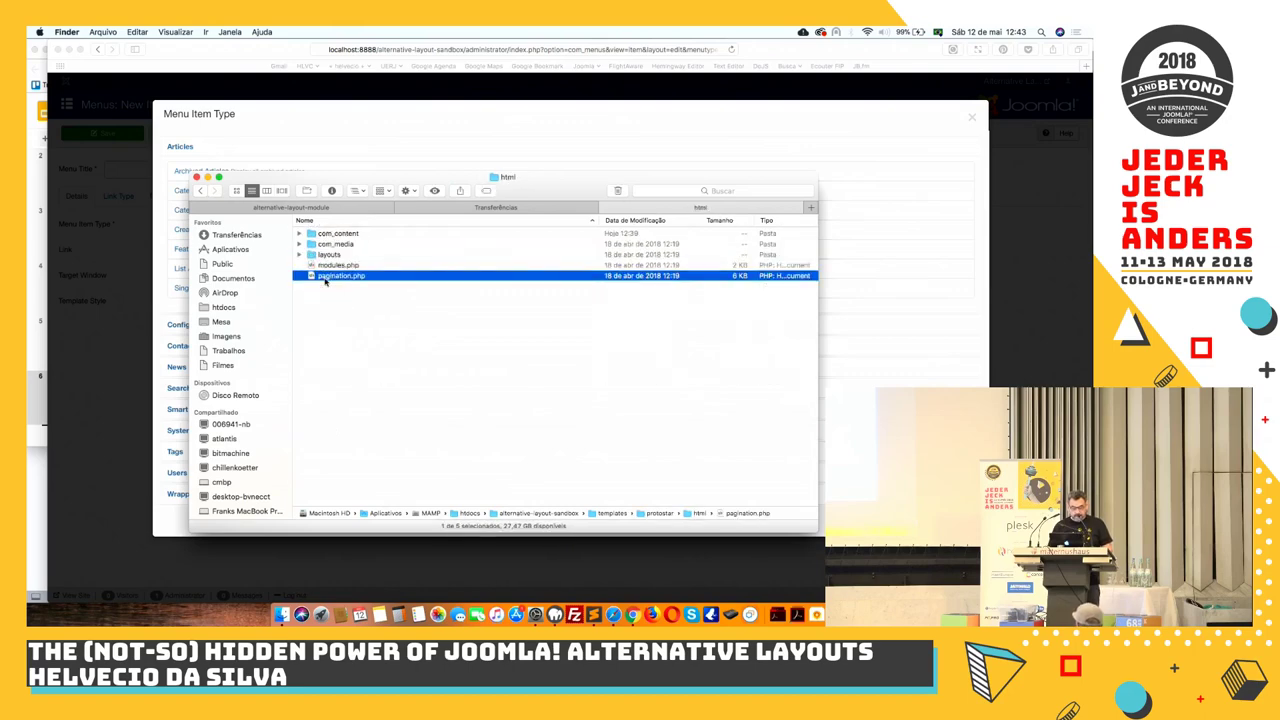
double_click(336, 234)
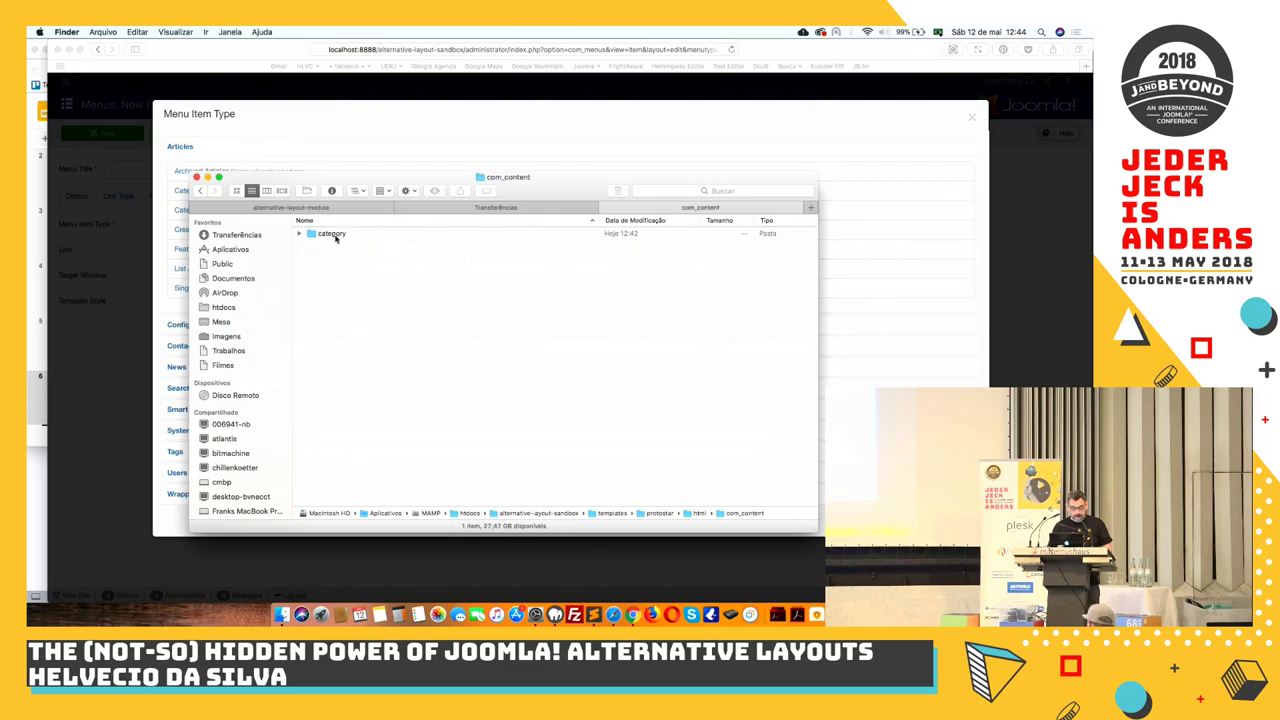
double_click(336, 234)
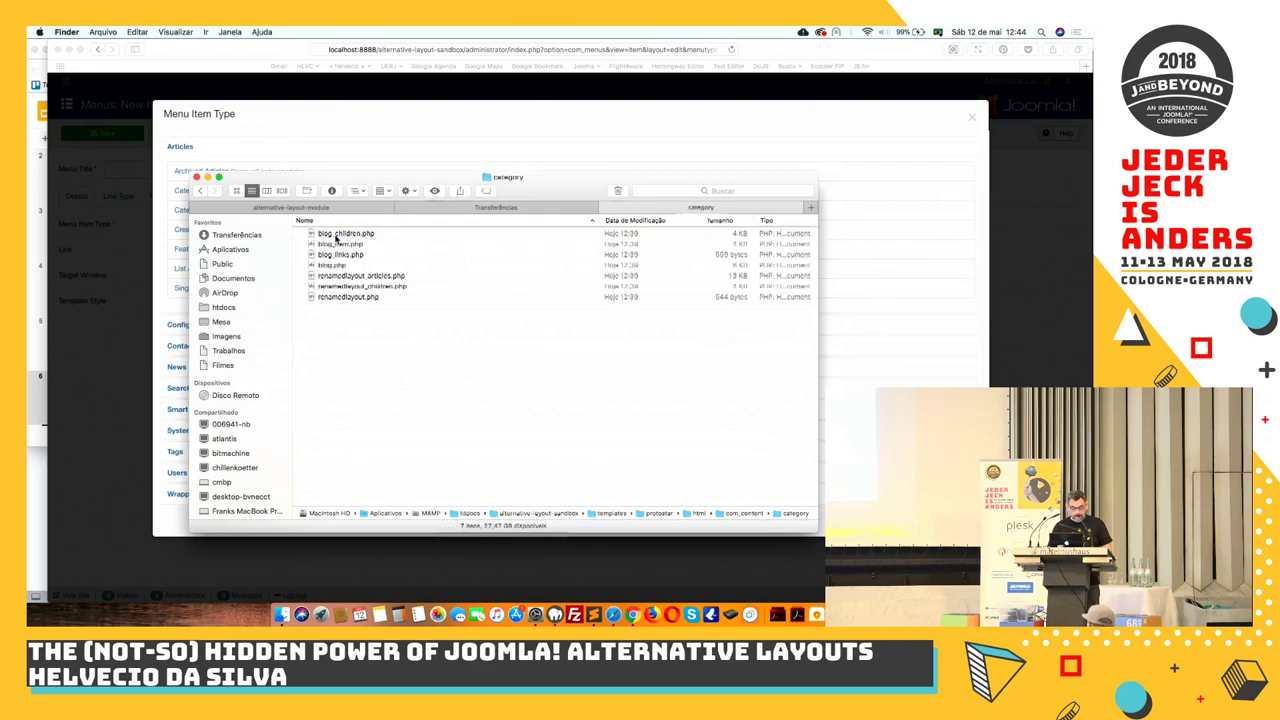
Paste blog.xml into the category override folder and rename it renamedlayout.xml
right_click(344, 393)
click(372, 437)
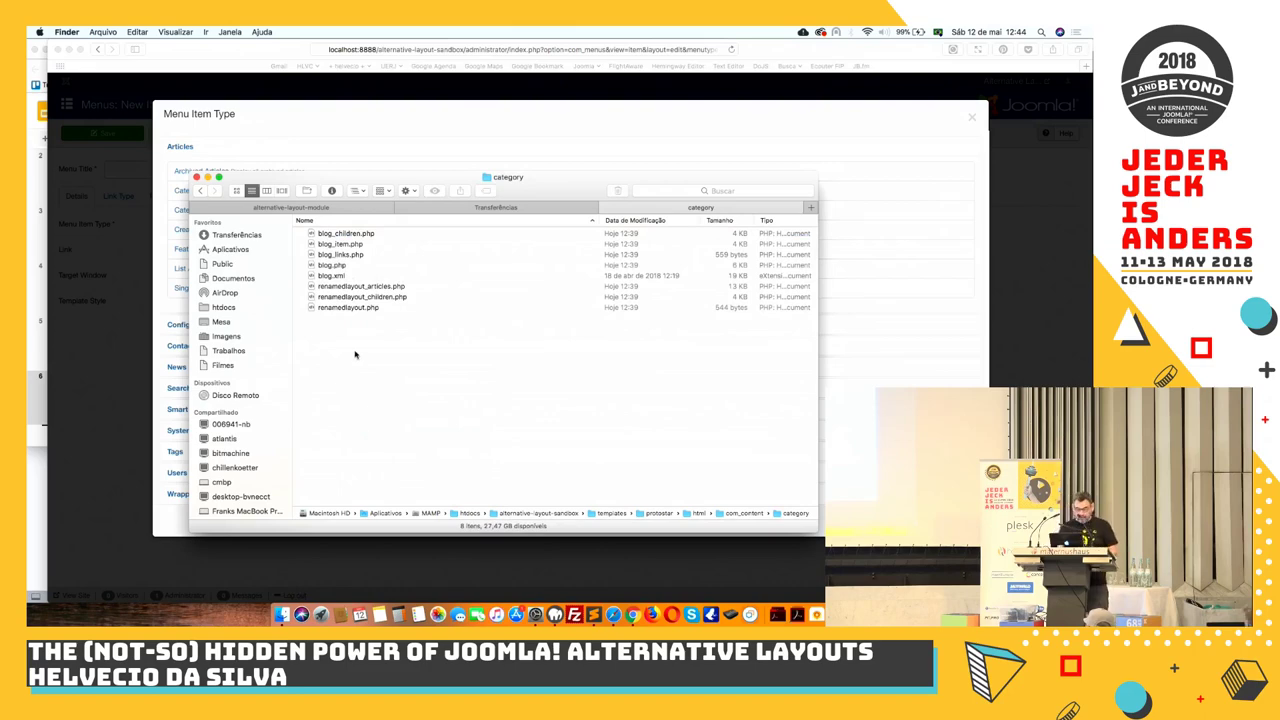
click(327, 278)
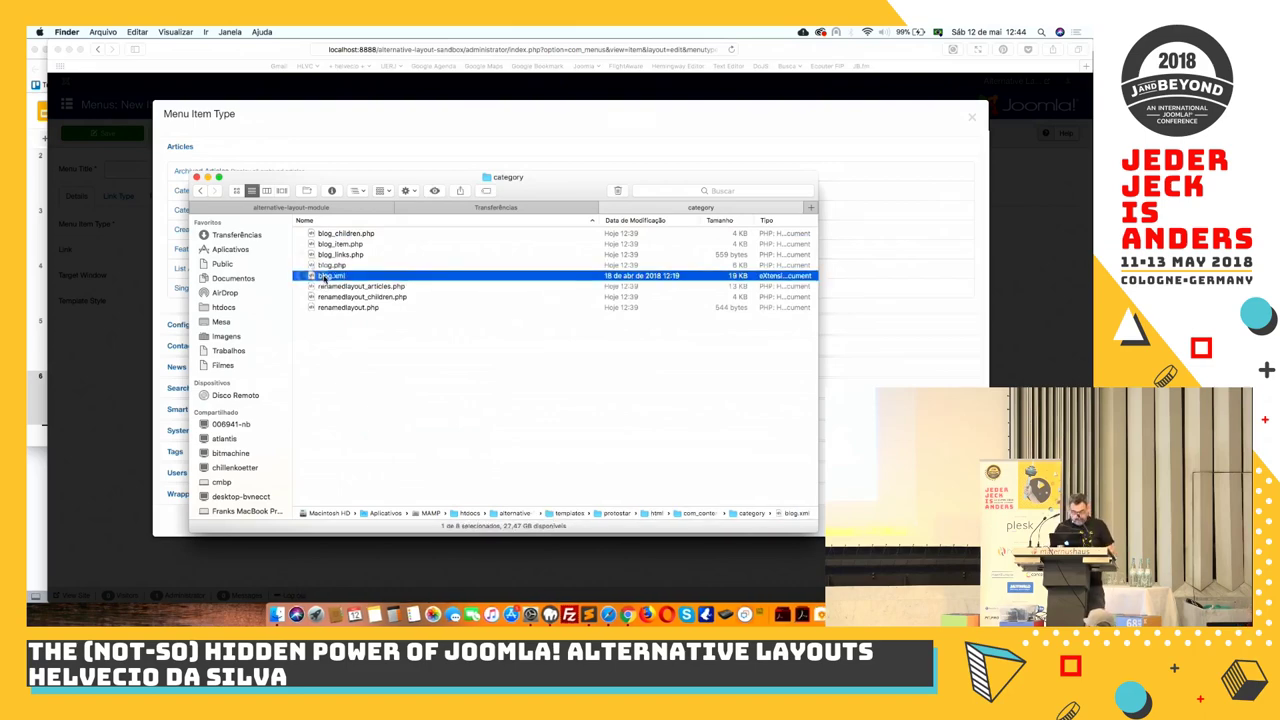
click(248, 163)
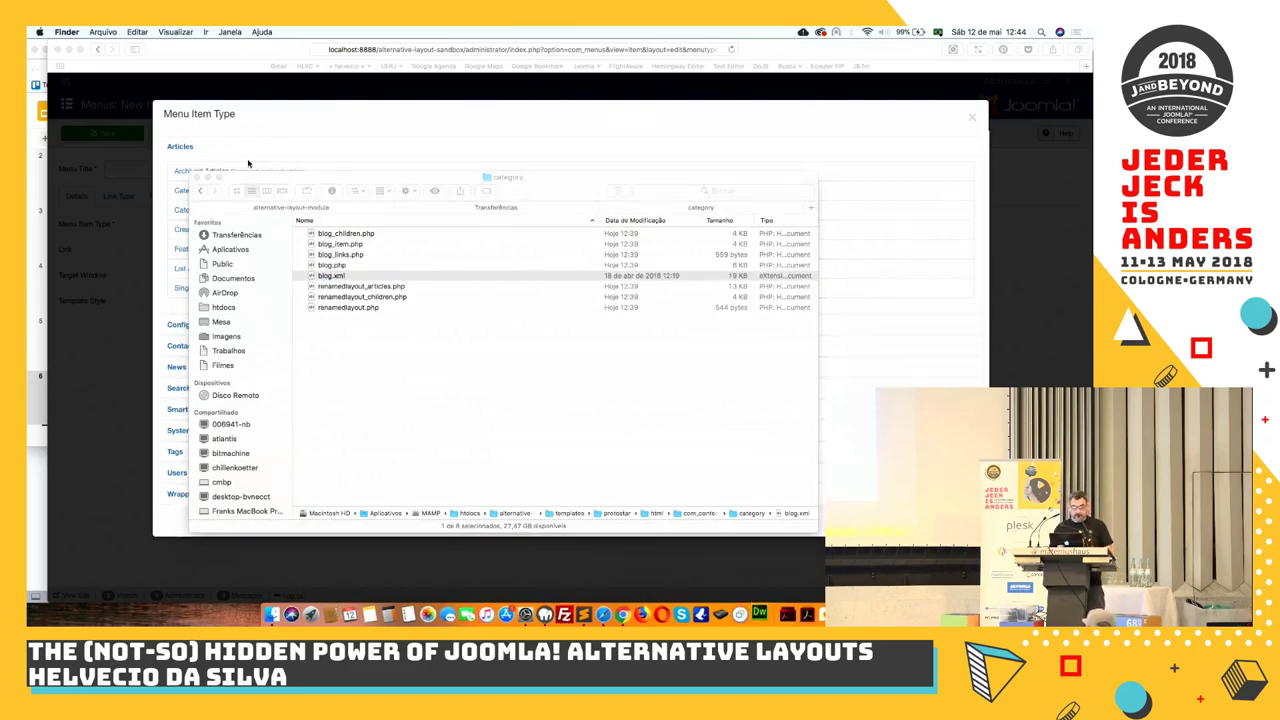
click(330, 276)
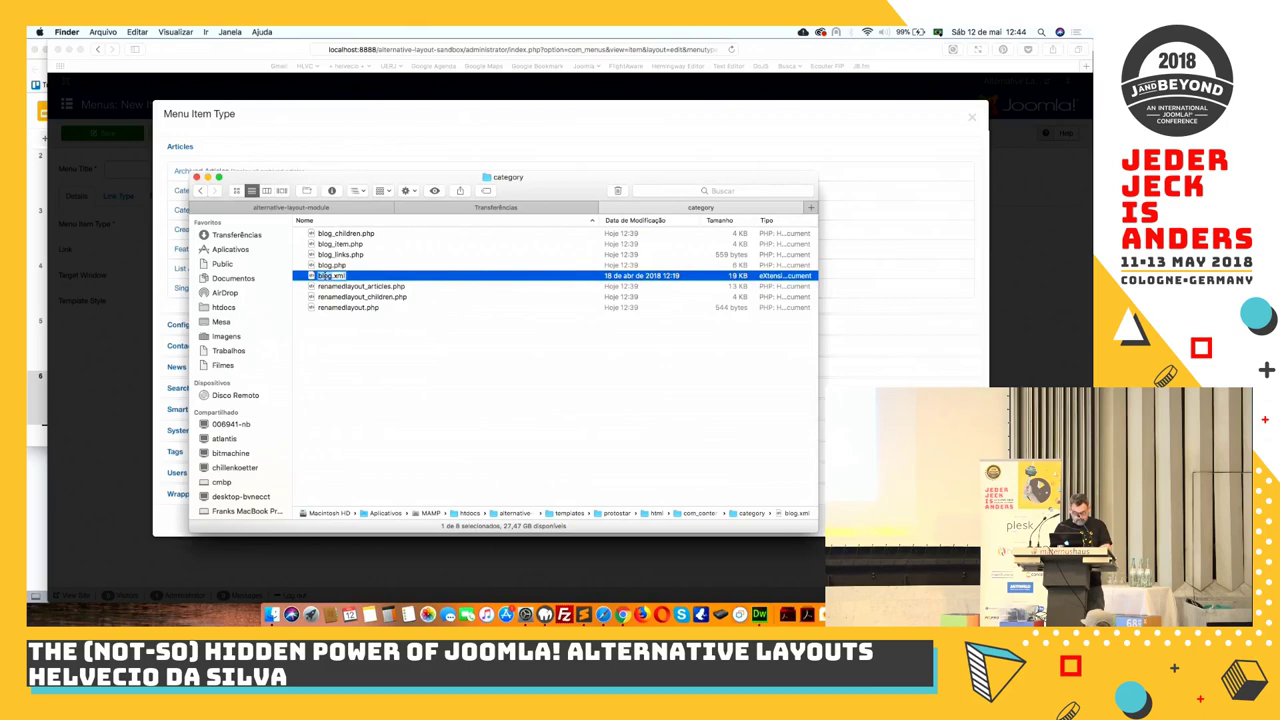
text(renamedlayout)
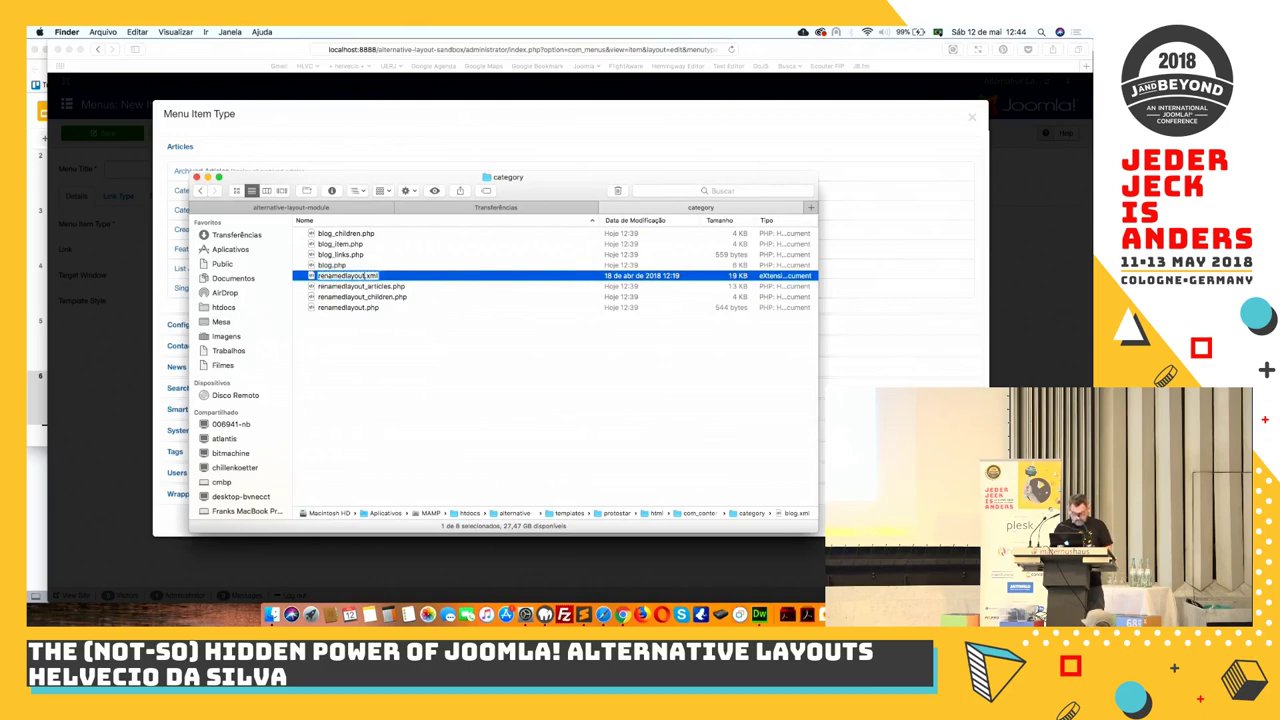
key(Return)
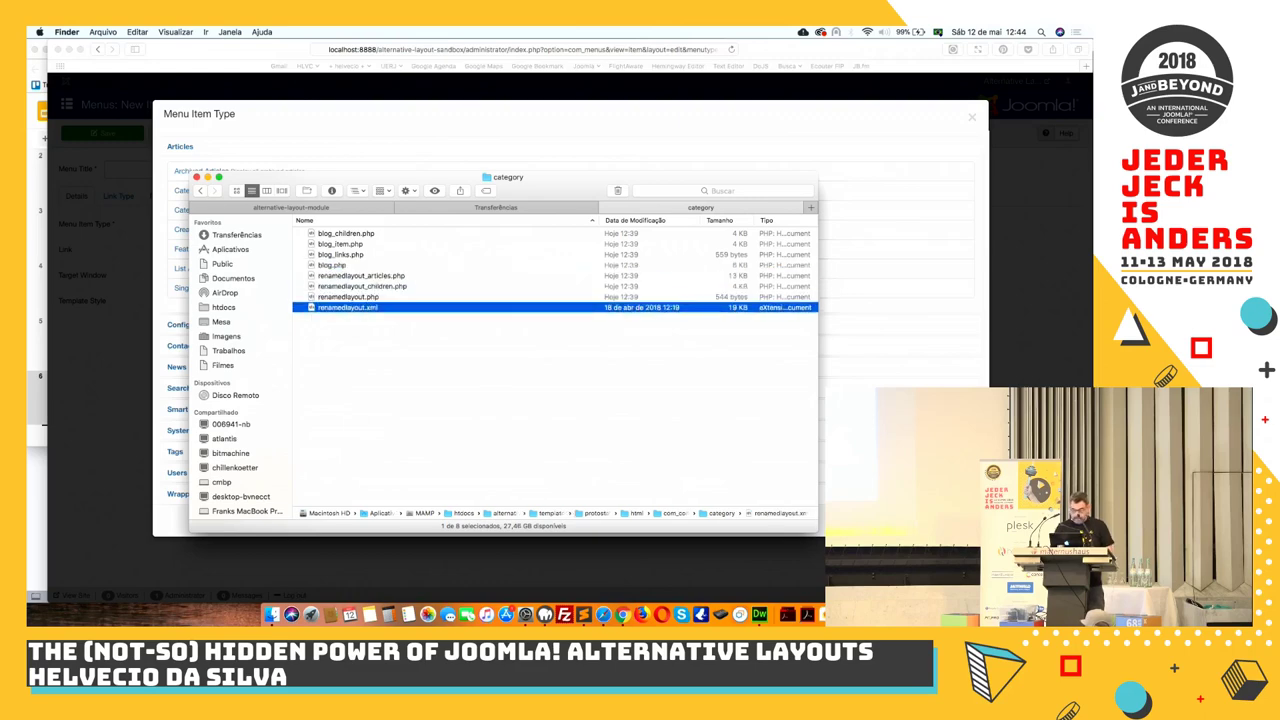
Dismiss the missing local root folder warning and quit the unwanted Dreamweaver launch
key(super+o)
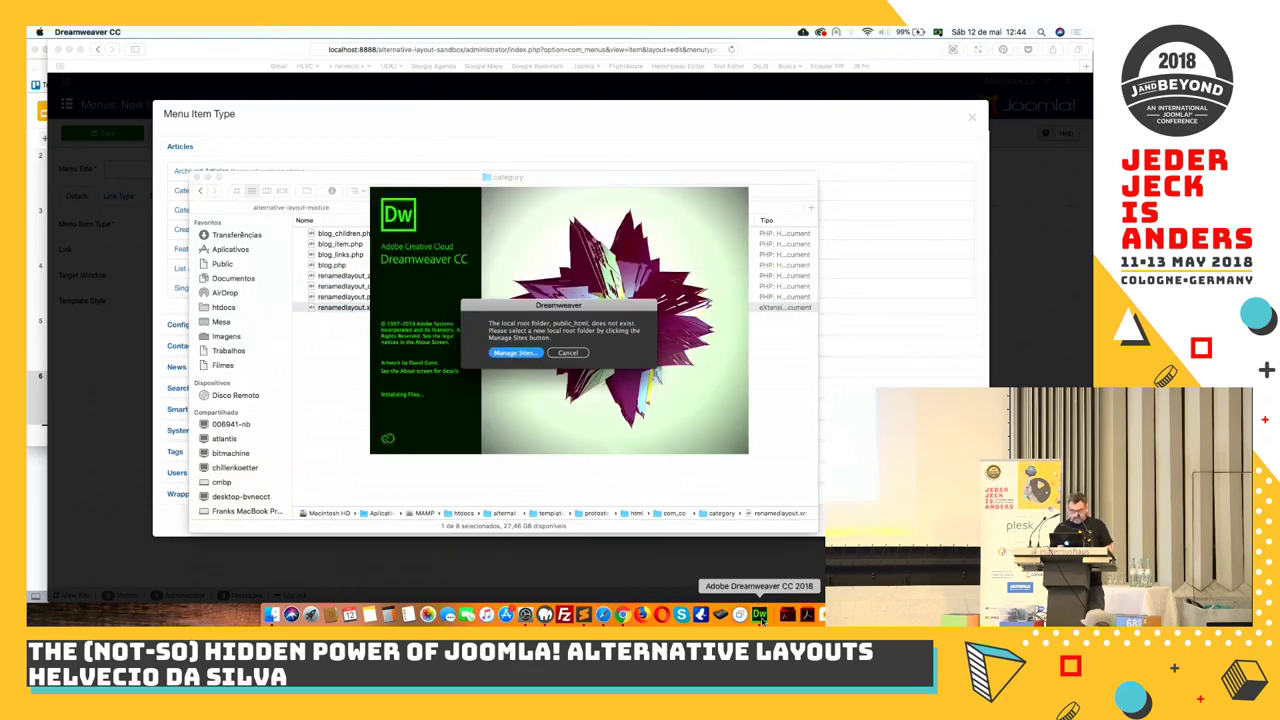
click(568, 354)
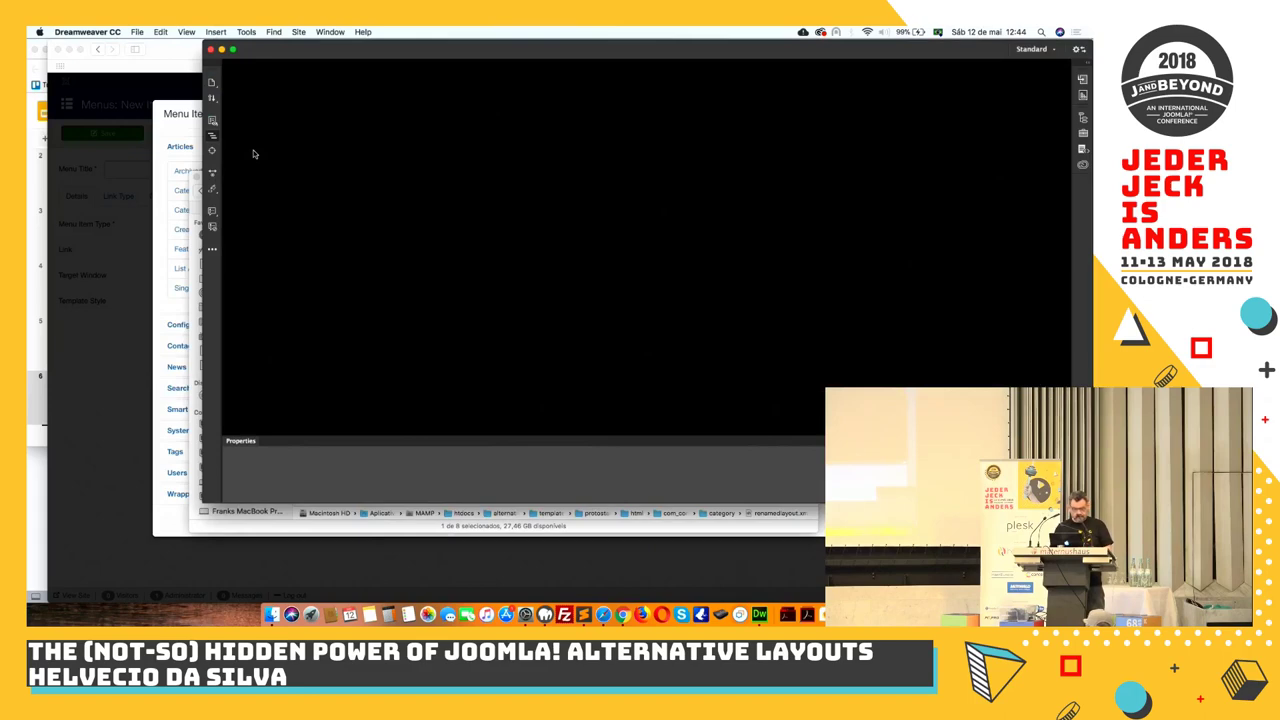
key(super+q)
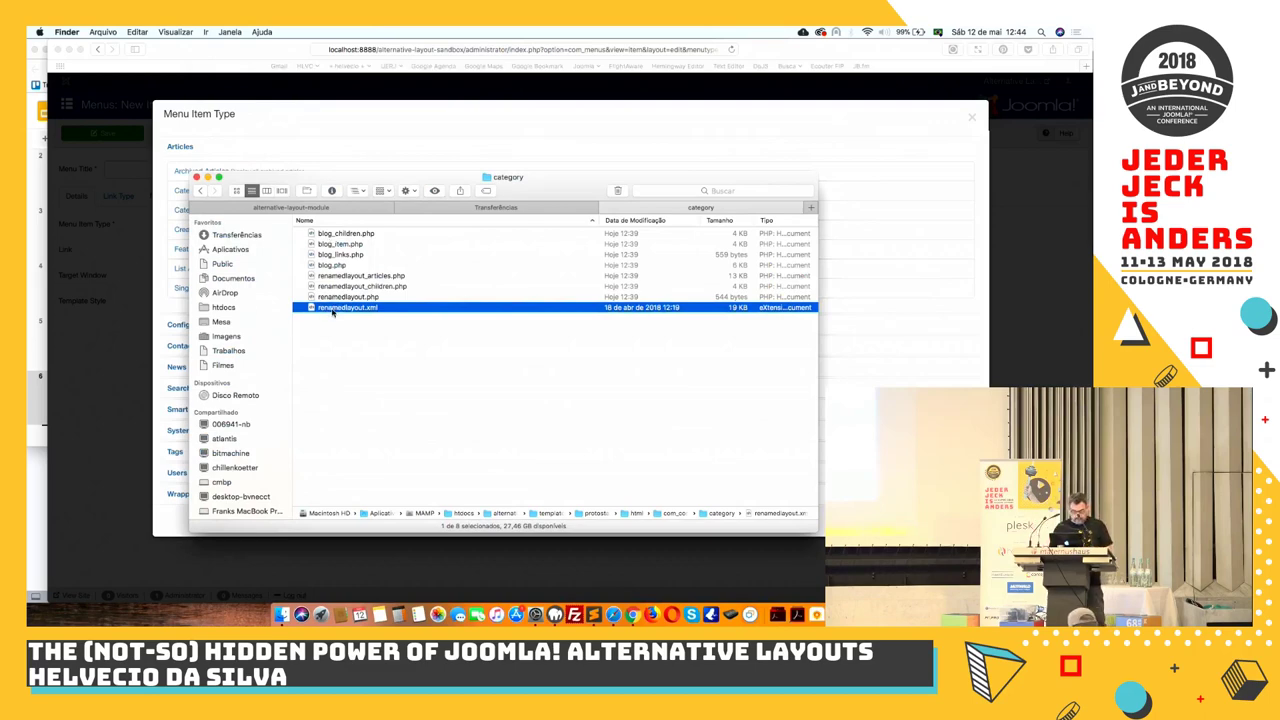
Open renamedlayout.xml from Finder in Sublime Text
right_click(334, 309)
mouse_move(480, 326)
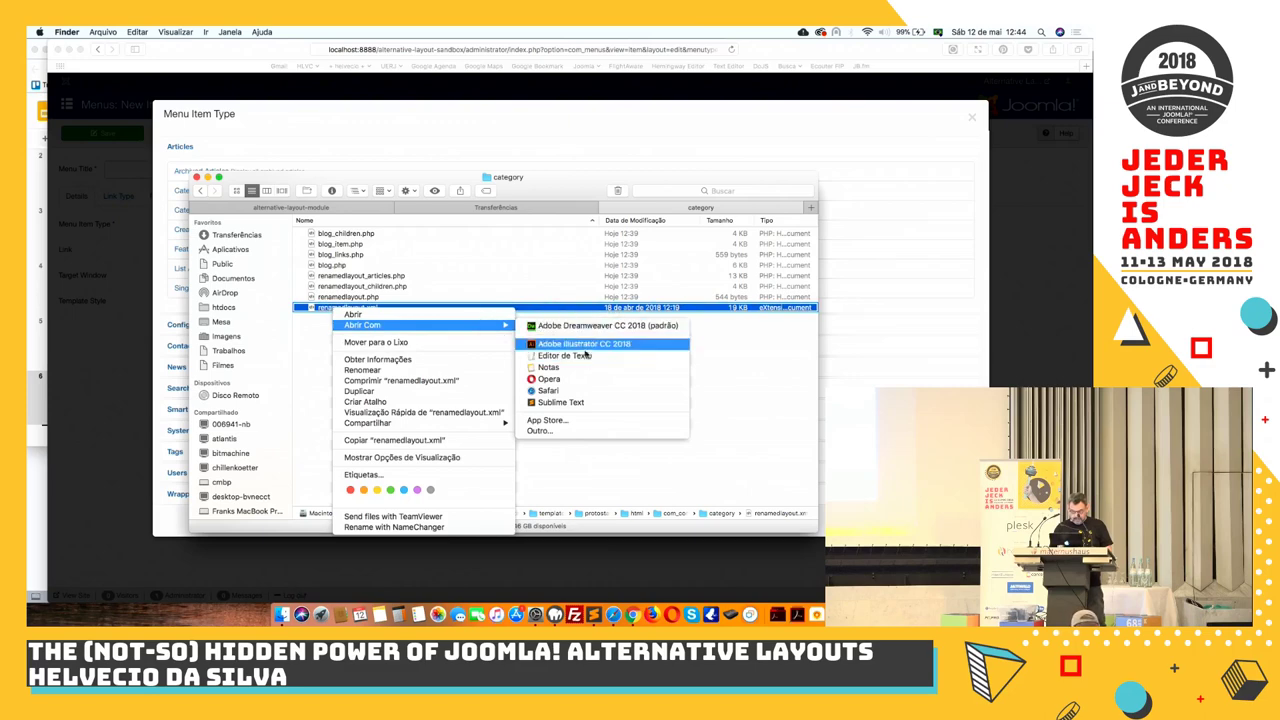
click(583, 402)
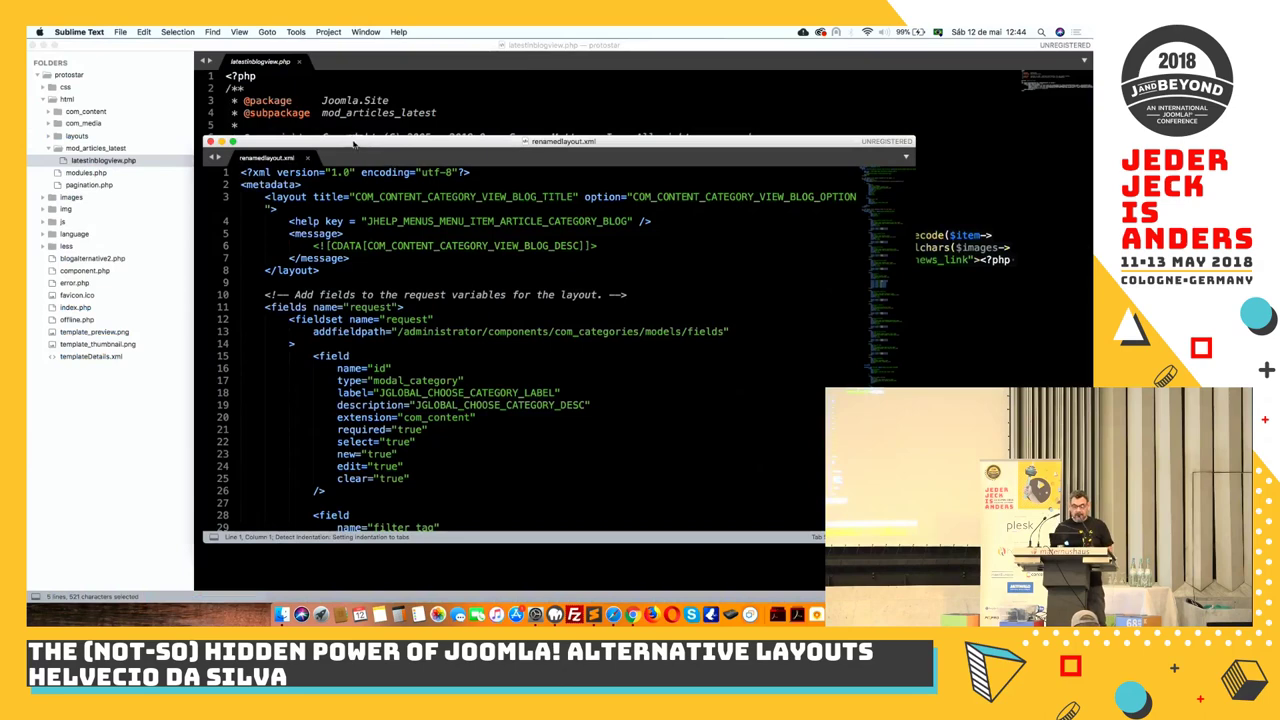
Change BLOG to RENAMEDLAYOUT in the line 3 title key and copy the word RENAMEDLAYOUT
drag(353, 145, 241, 49)
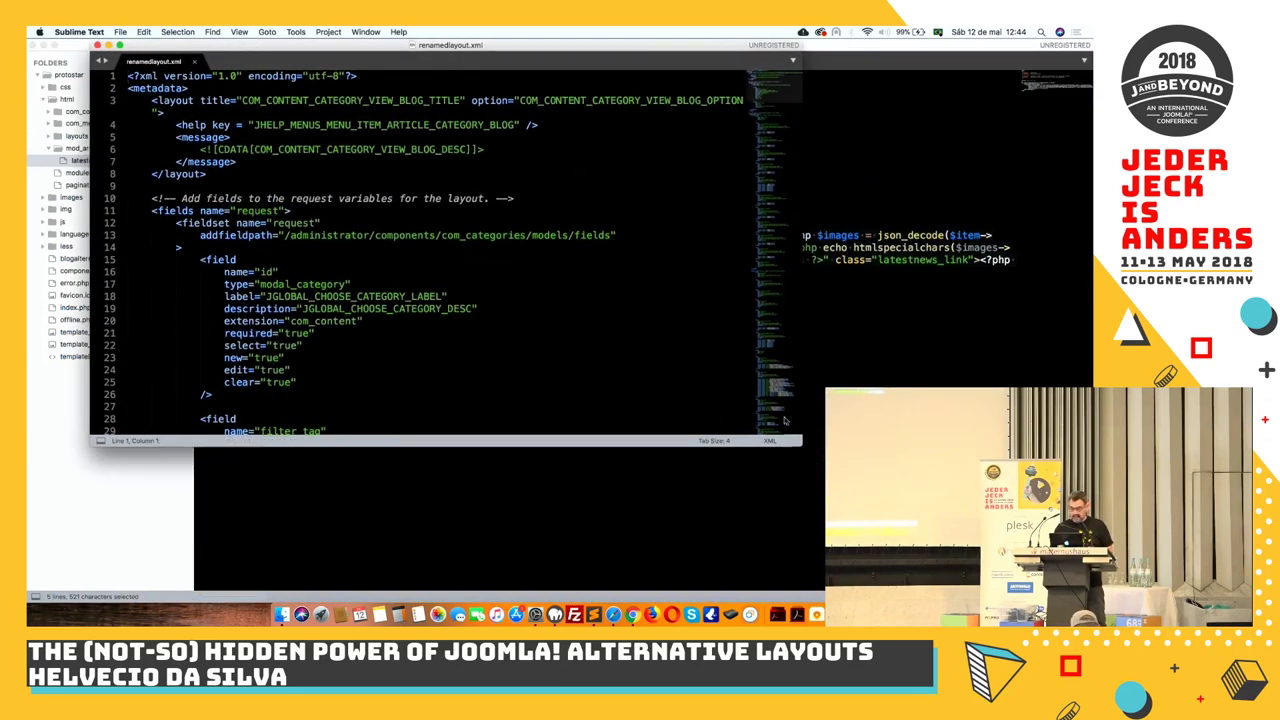
drag(803, 443, 1092, 575)
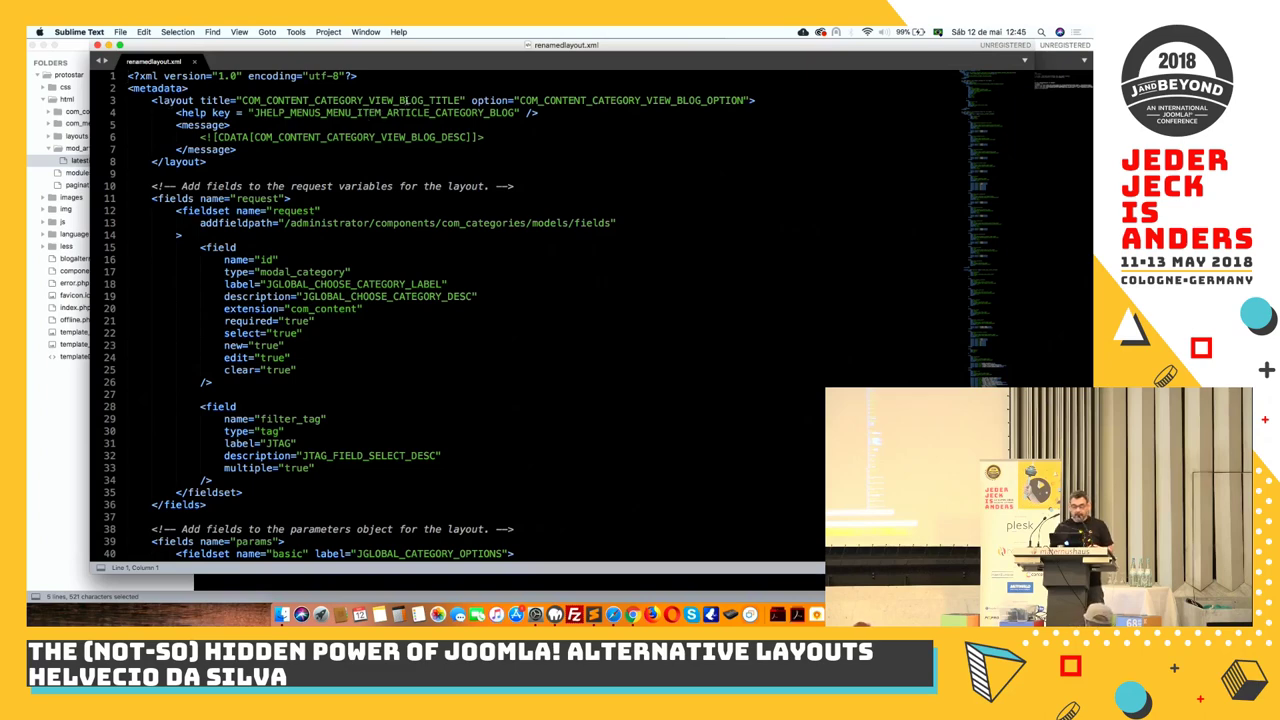
double_click(406, 101)
key(Right)
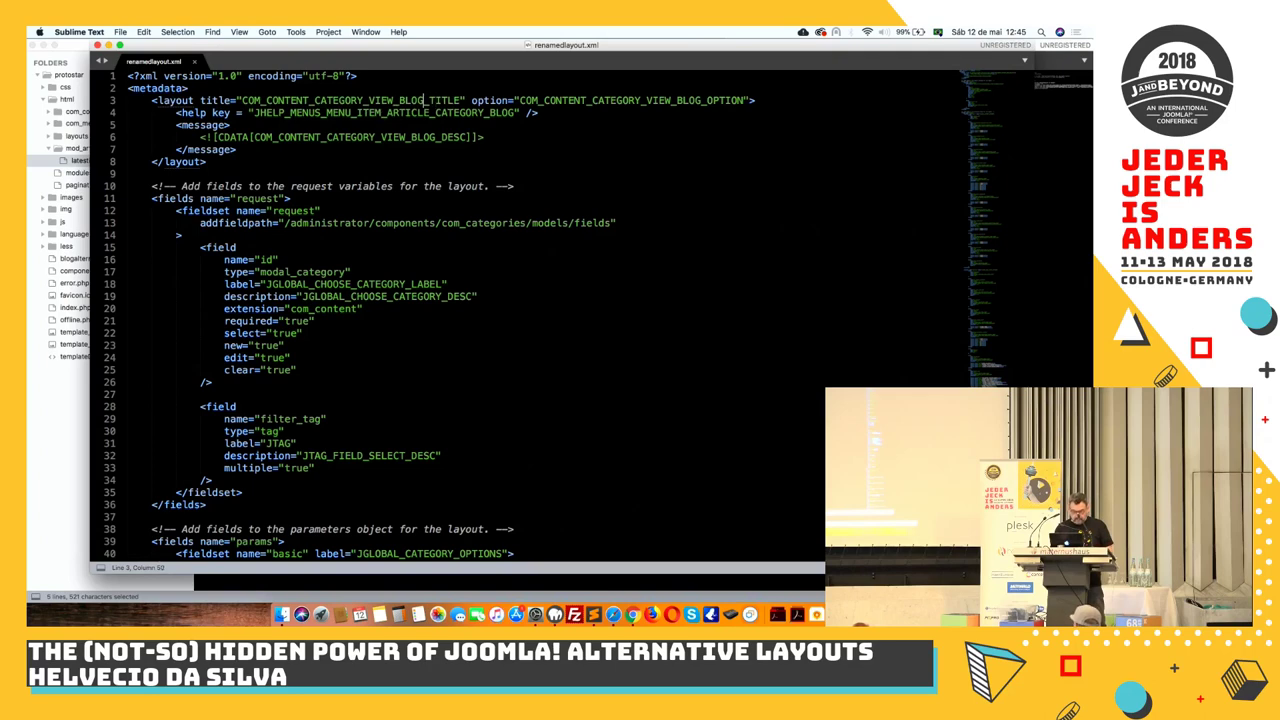
key(shift+Left)
key(shift+Left)
key(shift+Left)
key(shift+Left)
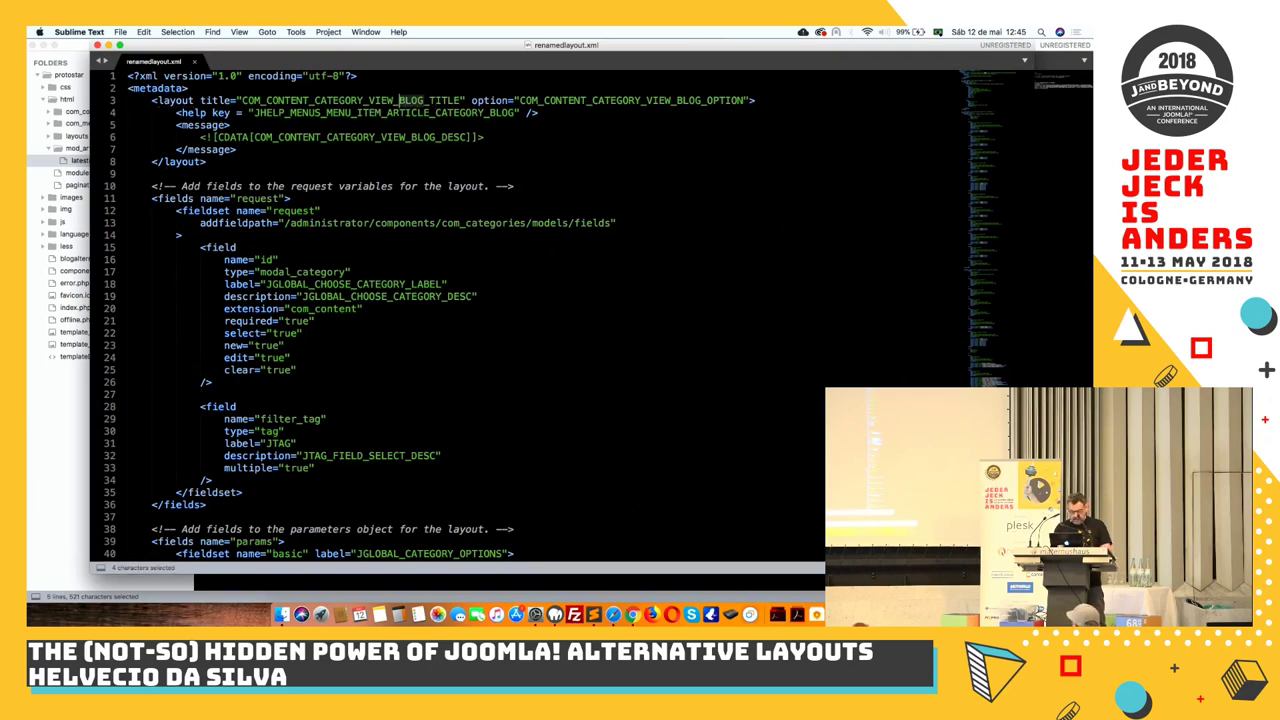
text(RENA)
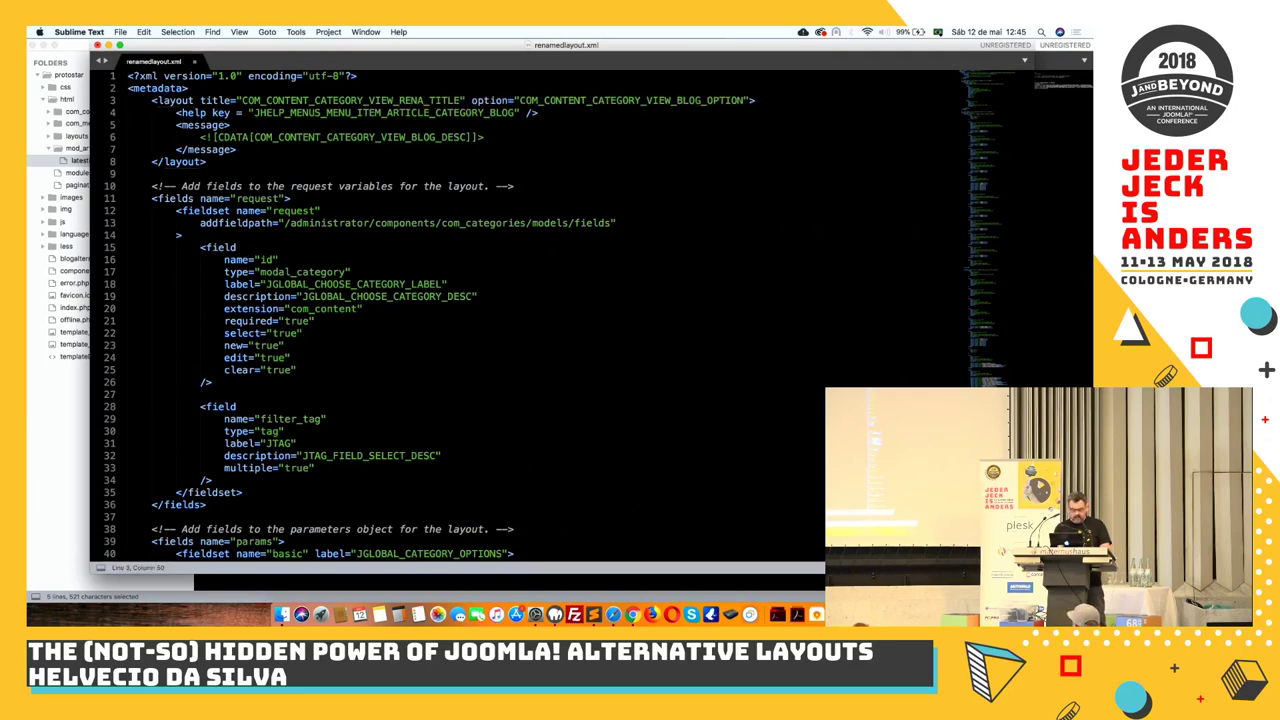
text(MEDLA)
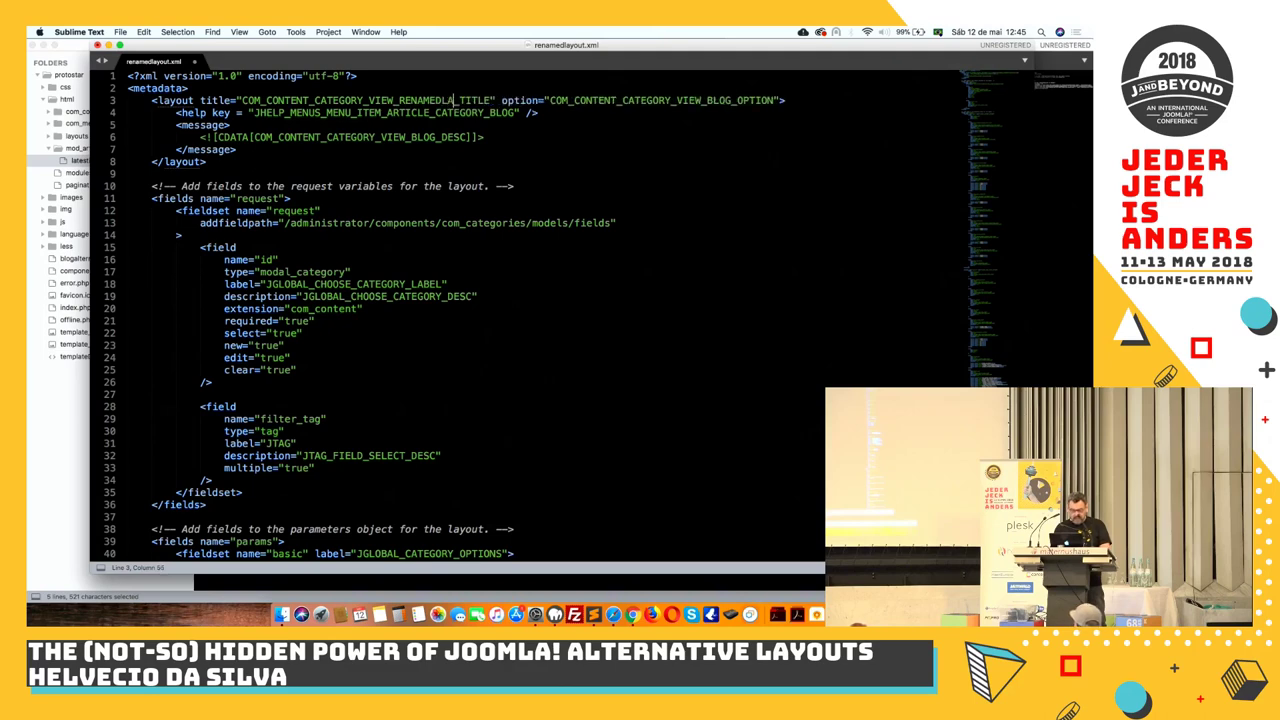
text(YOUT)
key(shift+Left)
key(shift+Left)
key(shift+Left)
key(shift+Left)
key(shift+Left)
key(shift+Left)
key(shift+Left)
key(shift+Left)
key(shift+Left)
key(shift+Left)
key(shift+Left)
key(shift+Left)
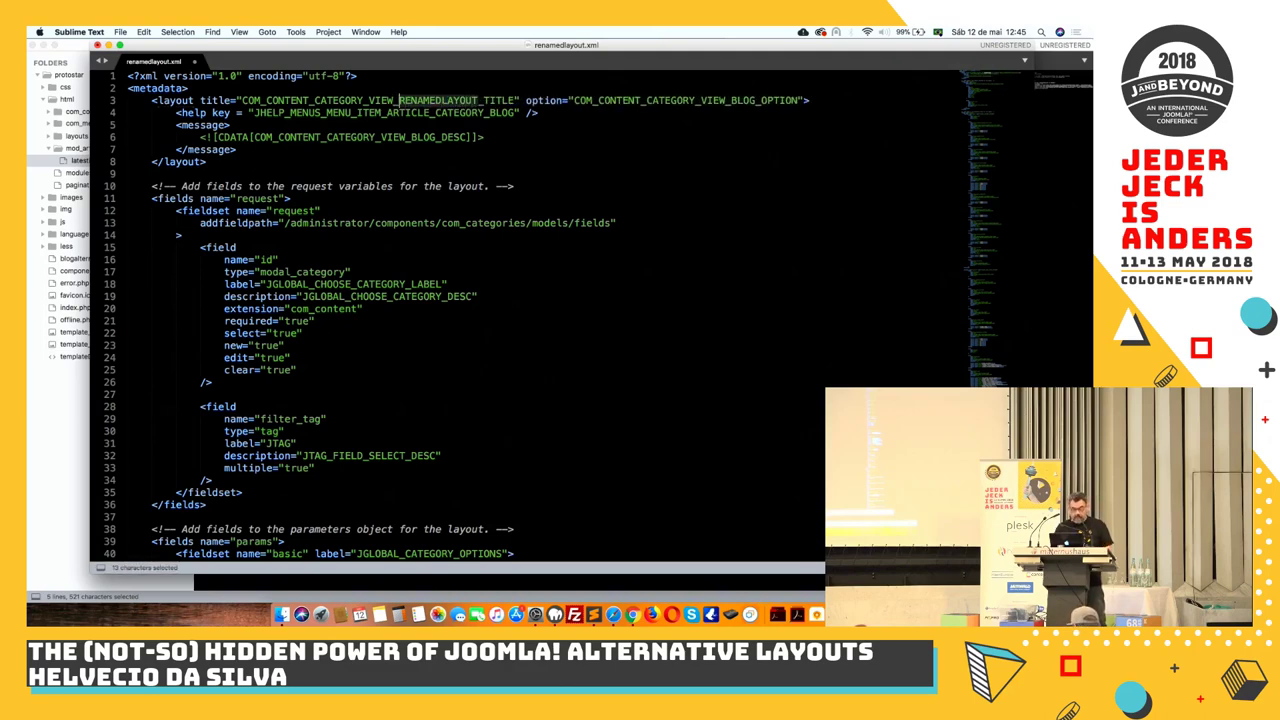
key(super+c)
key(Left)
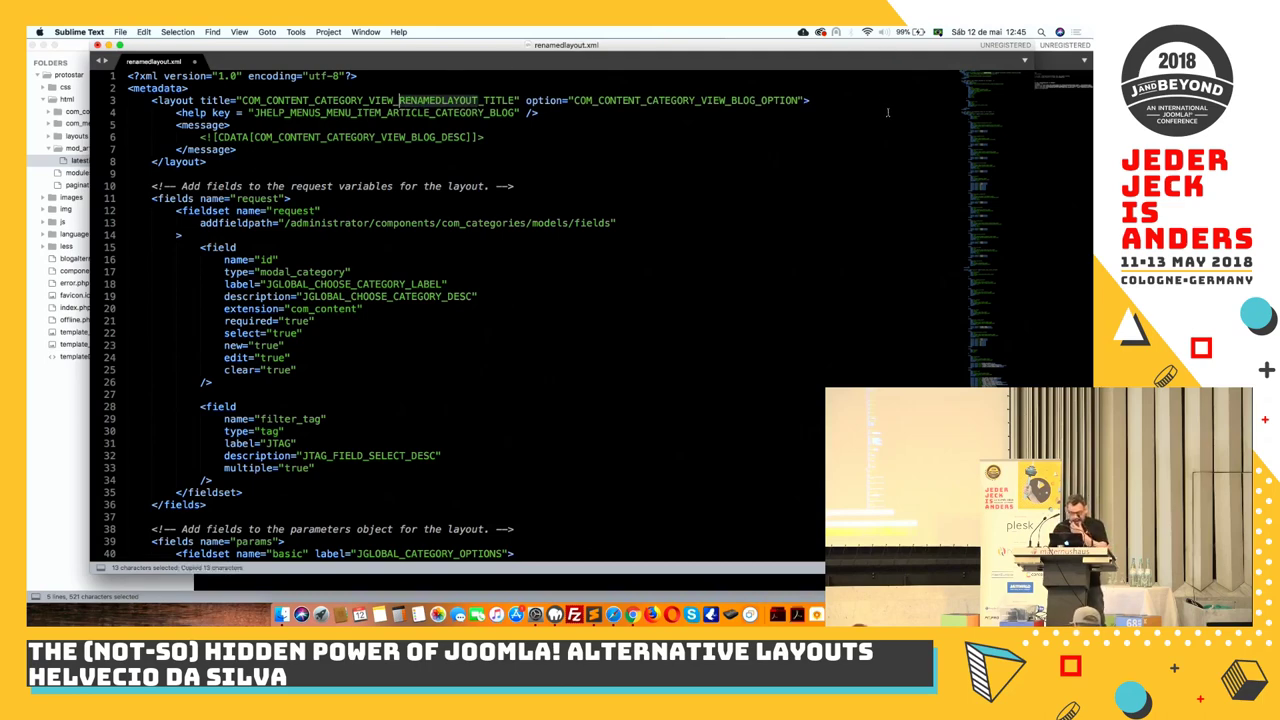
Paste RENAMEDLAYOUT into the line 6 description key, save, and copy the full title key
click(757, 100)
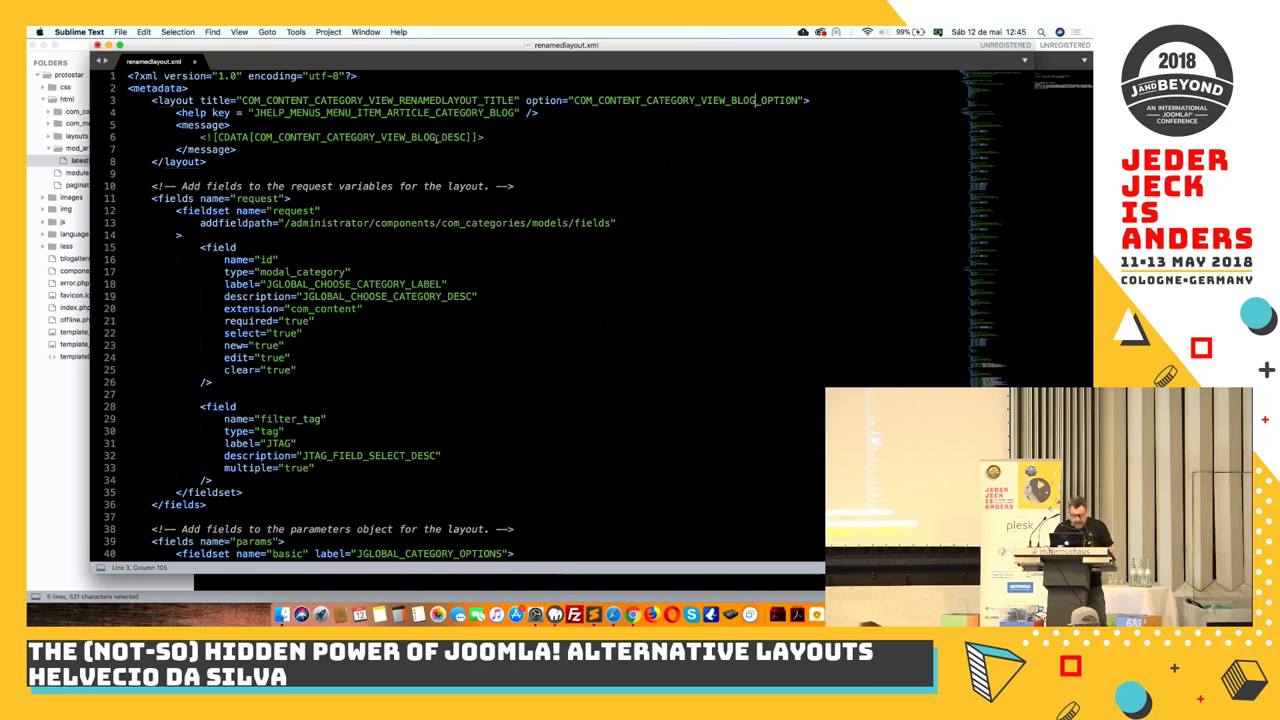
drag(437, 137, 410, 137)
key(super+v)
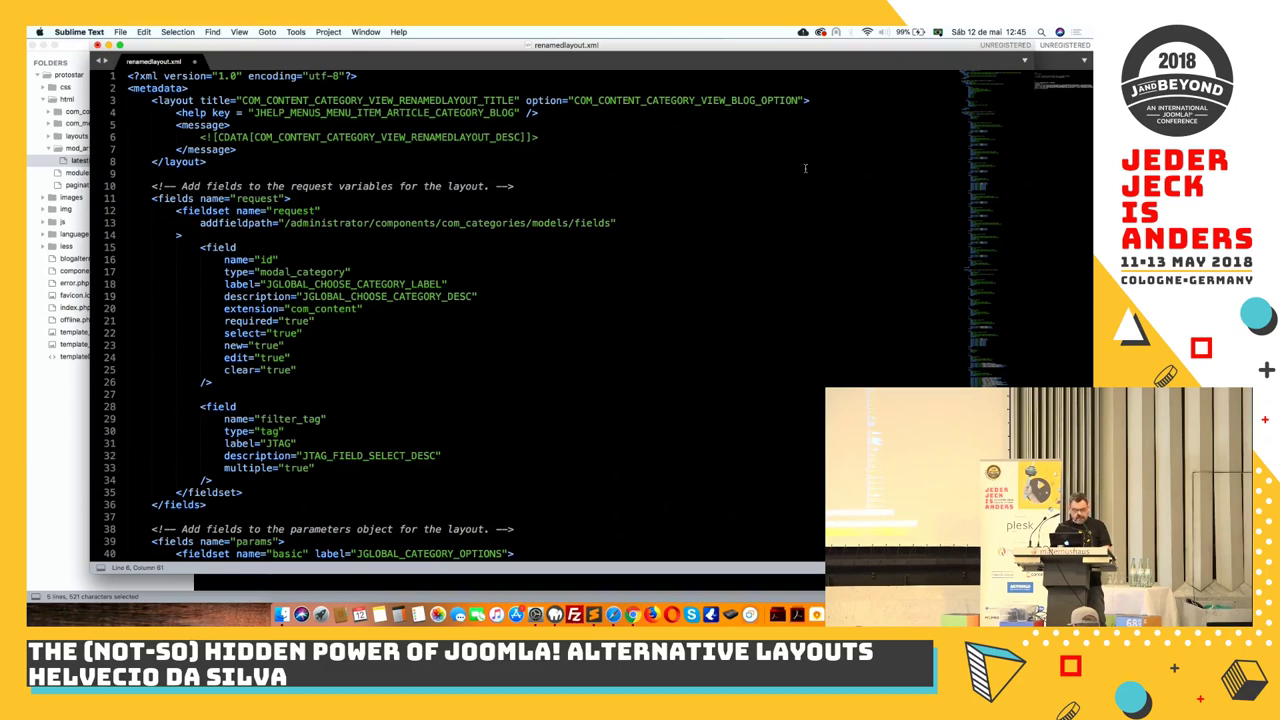
key(super+s)
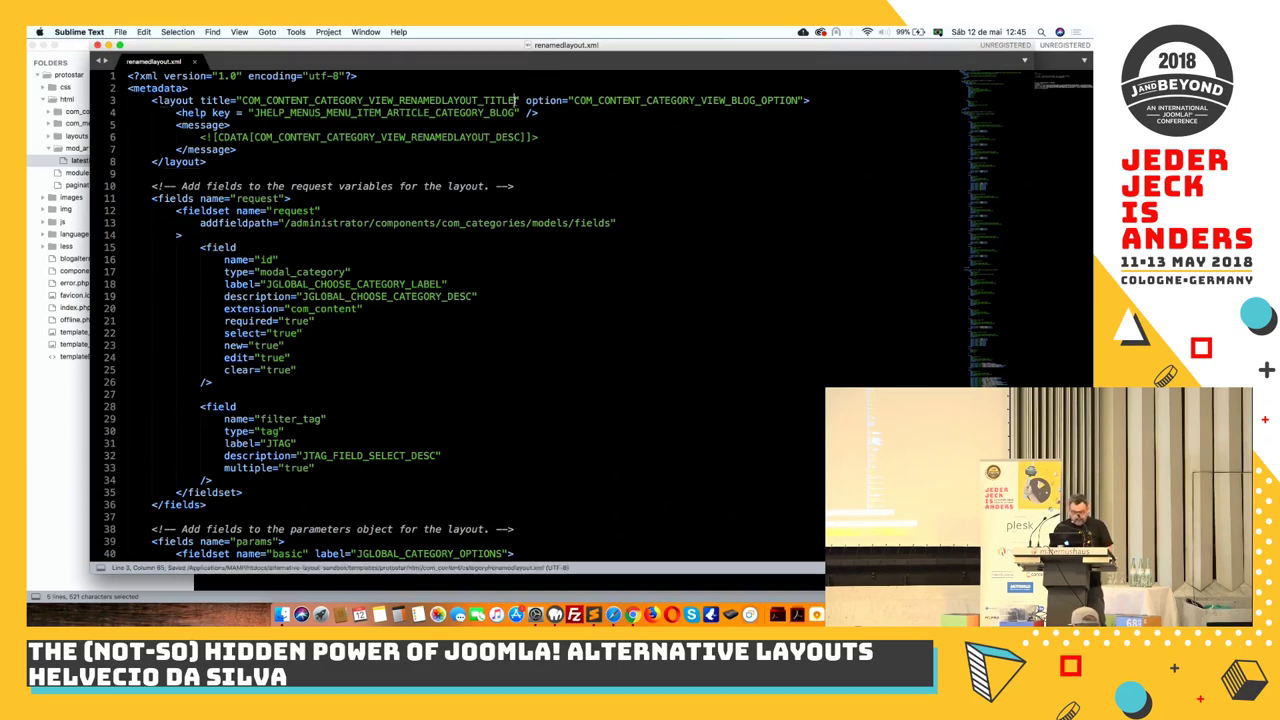
drag(517, 100, 240, 100)
key(super+c)
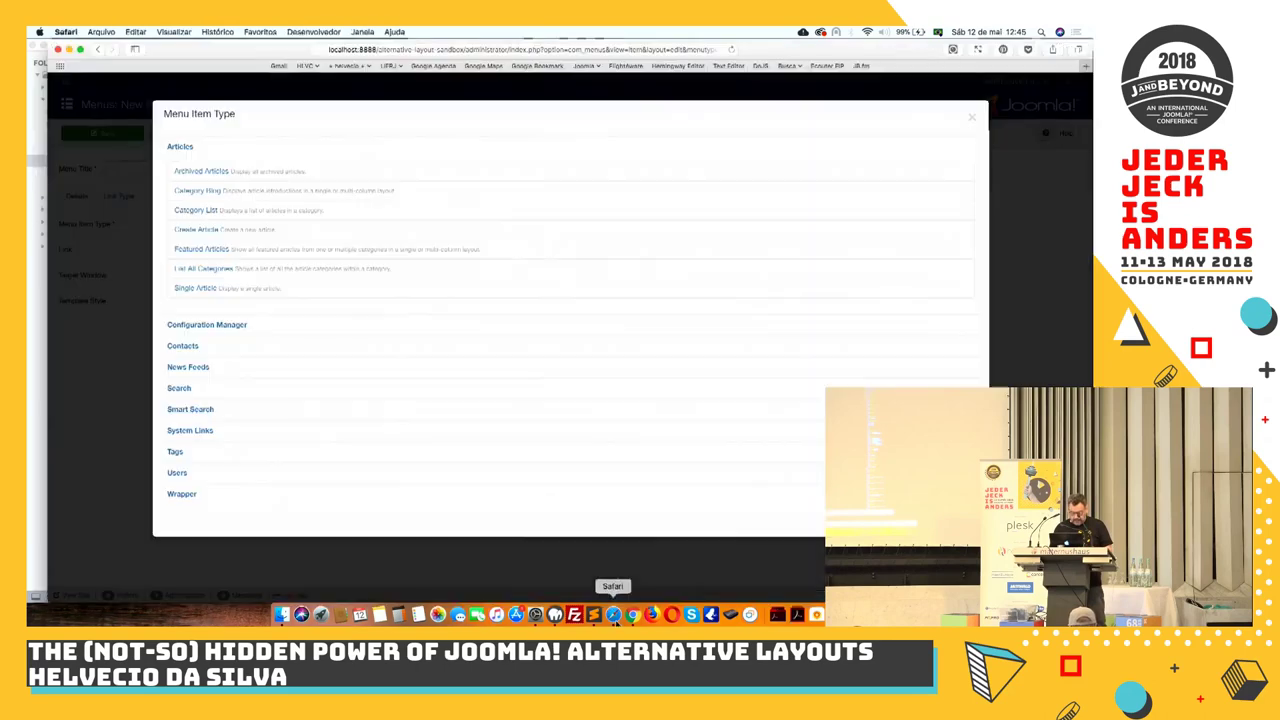
Abandon the new menu item and show the English (en-GB) - Administrator language overrides
click(612, 610)
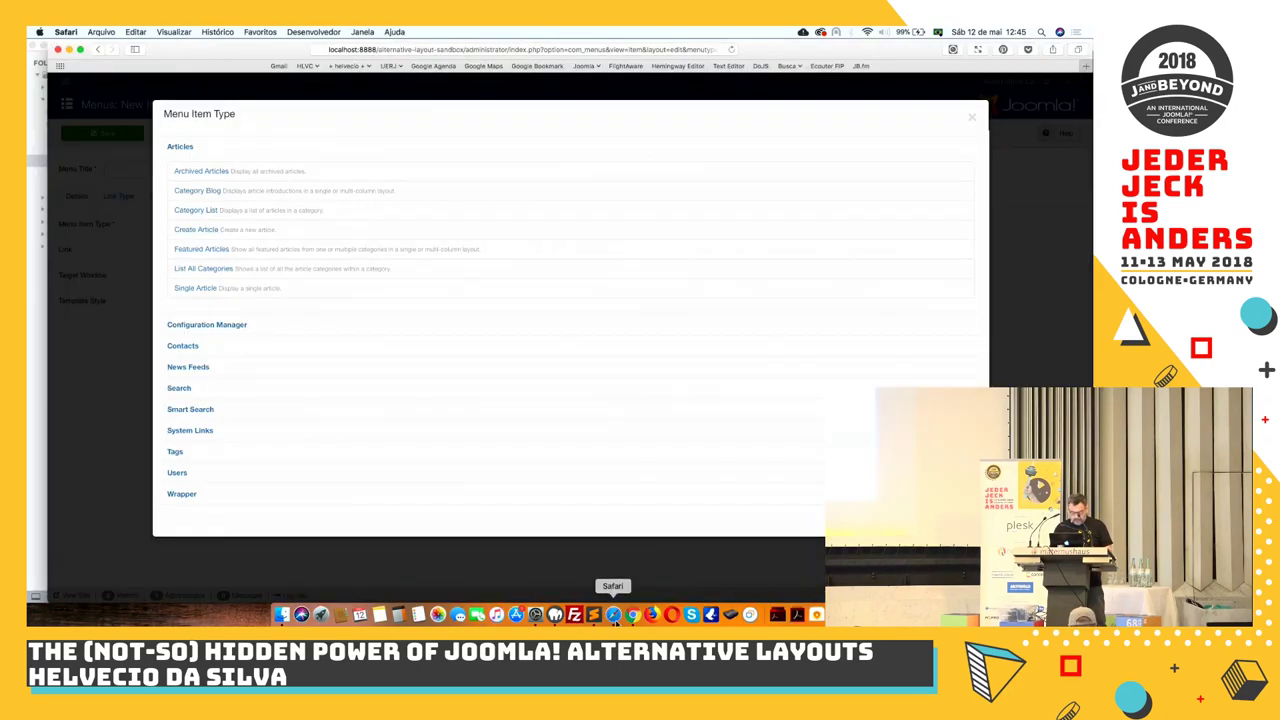
click(970, 121)
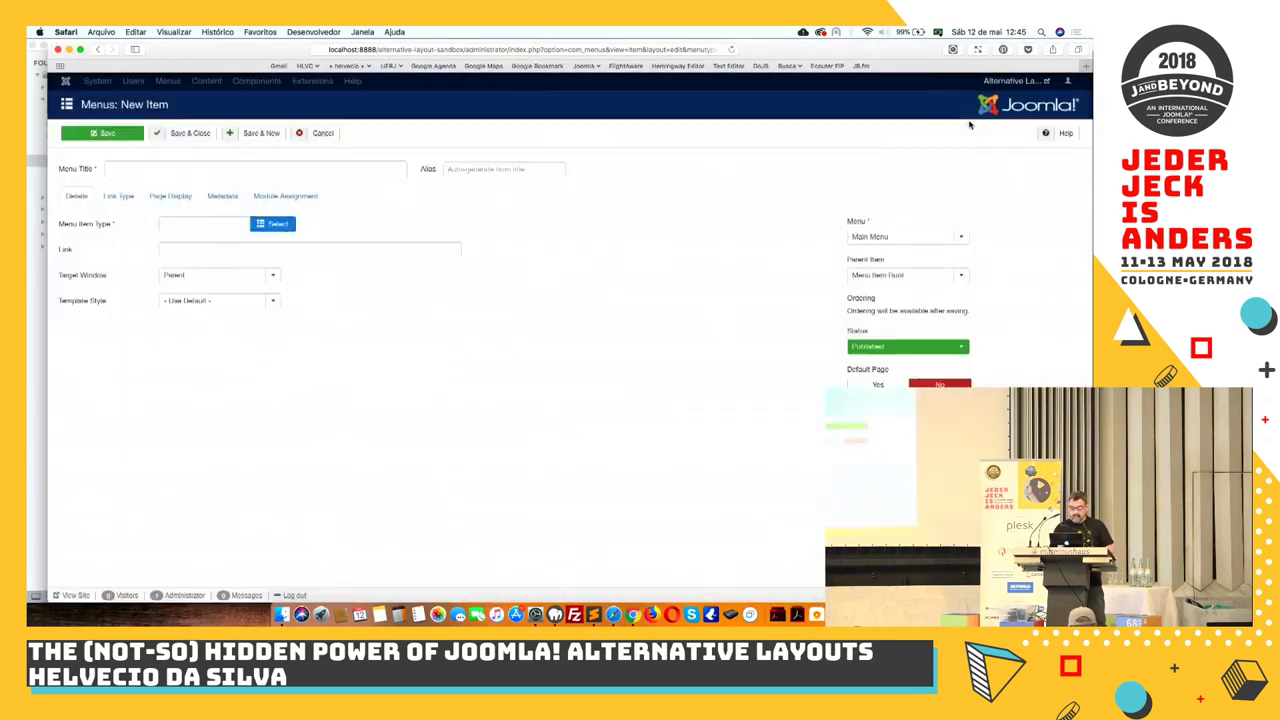
click(321, 134)
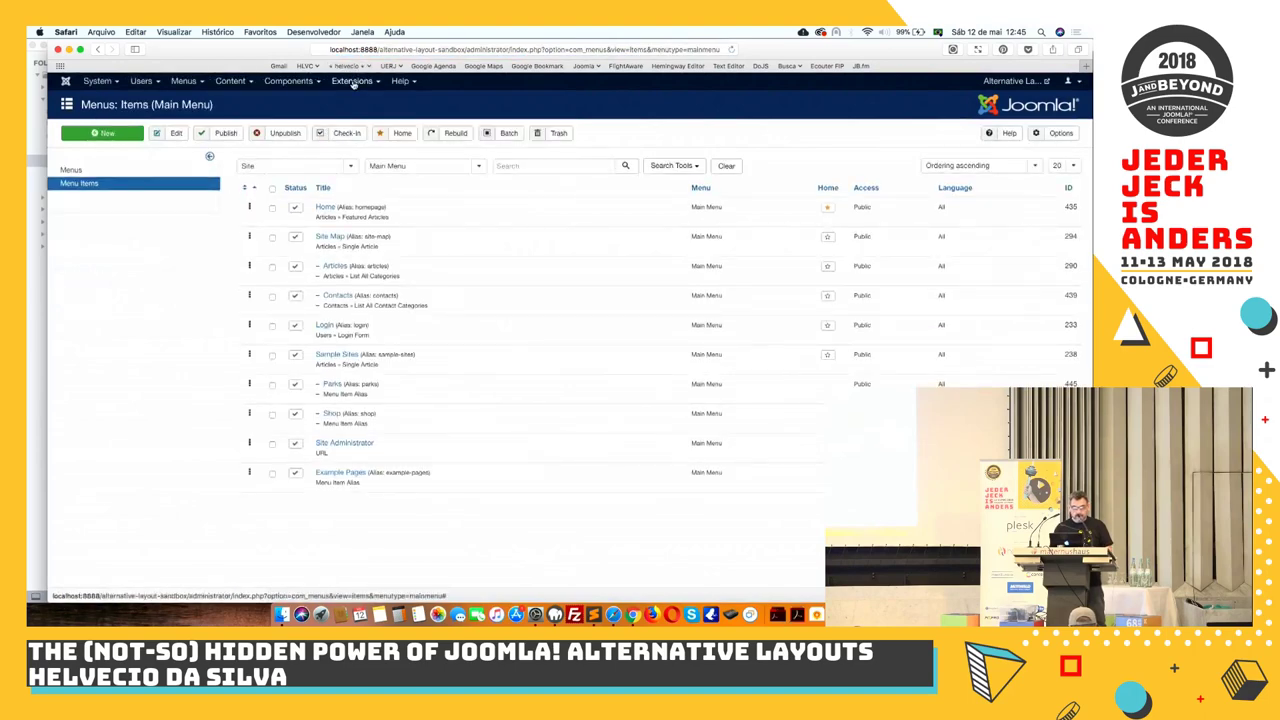
click(352, 82)
mouse_move(365, 166)
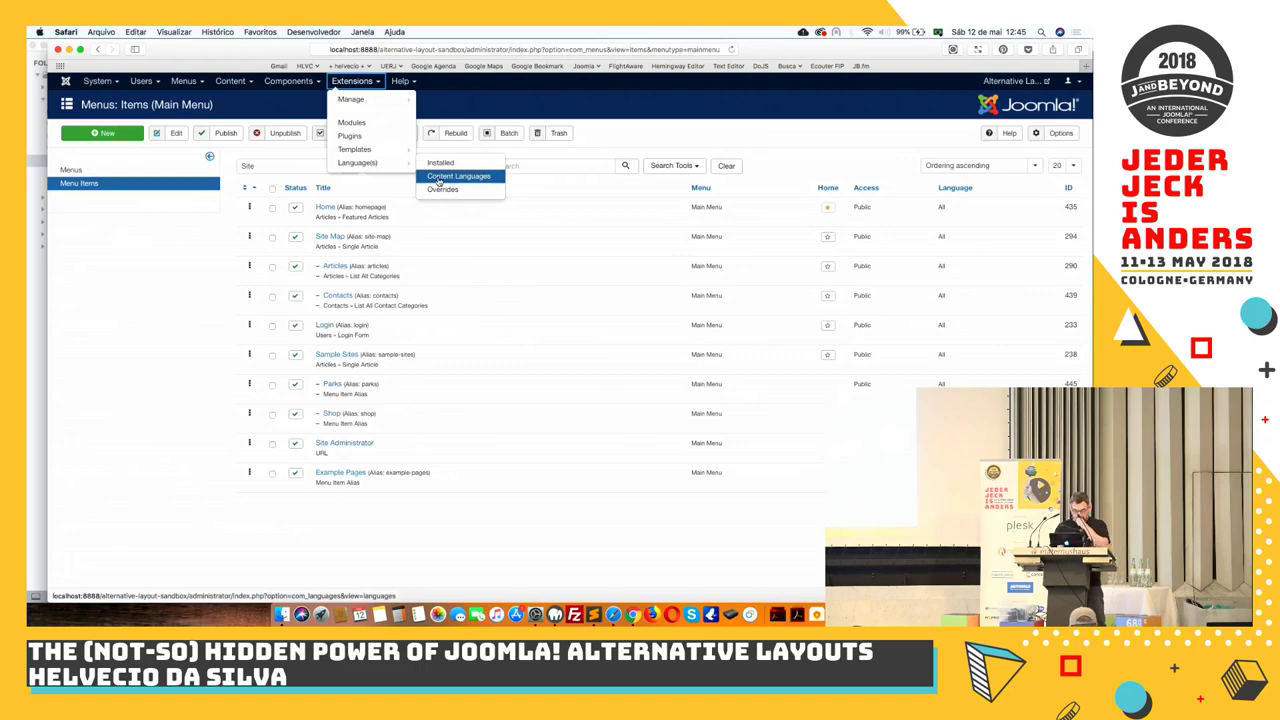
click(442, 189)
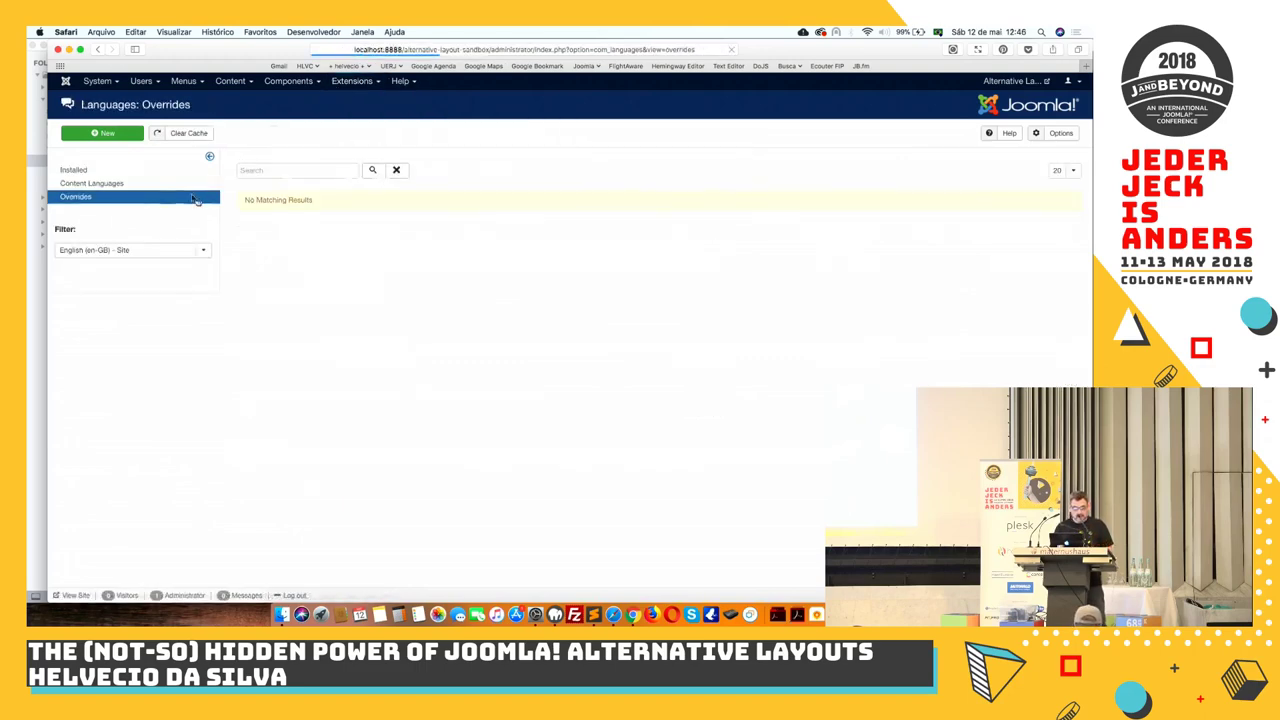
click(77, 252)
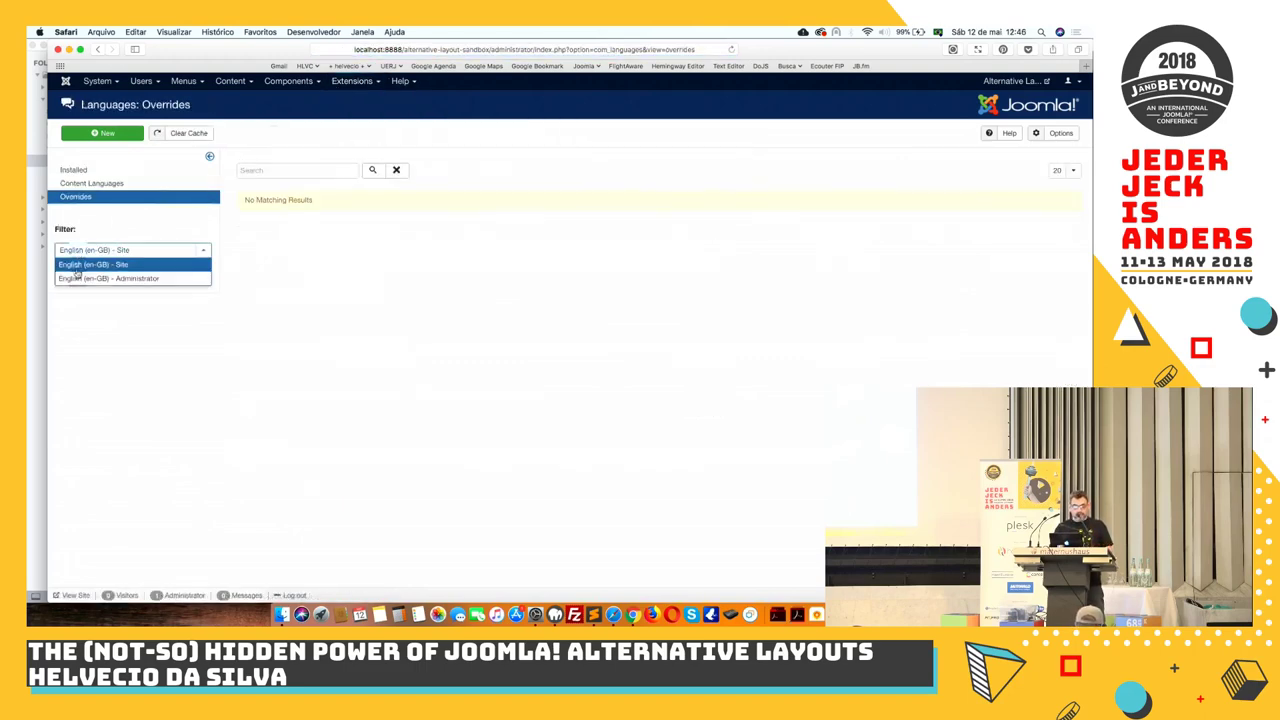
click(76, 279)
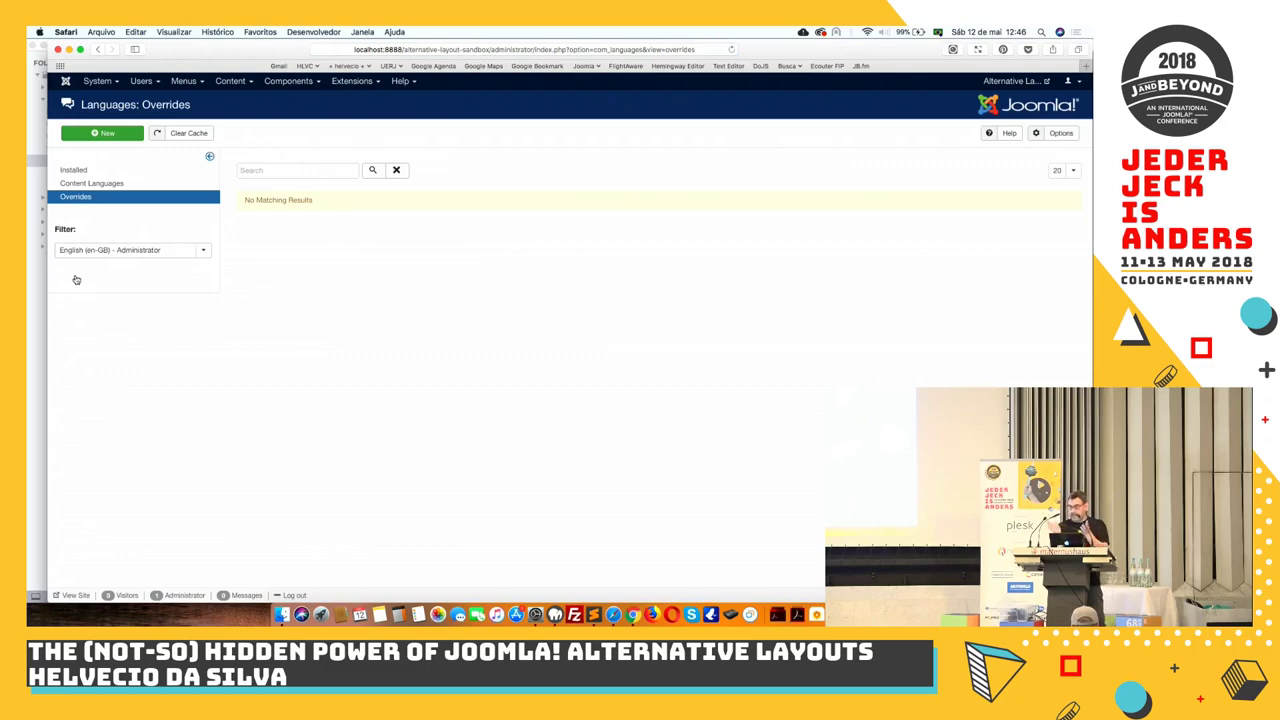
Create an override mapping COM_CONTENT_CATEGORY_VIEW_RENAMEDLAYOUT_TITLE to 'Blog - Renamed Layout' and save it
click(104, 134)
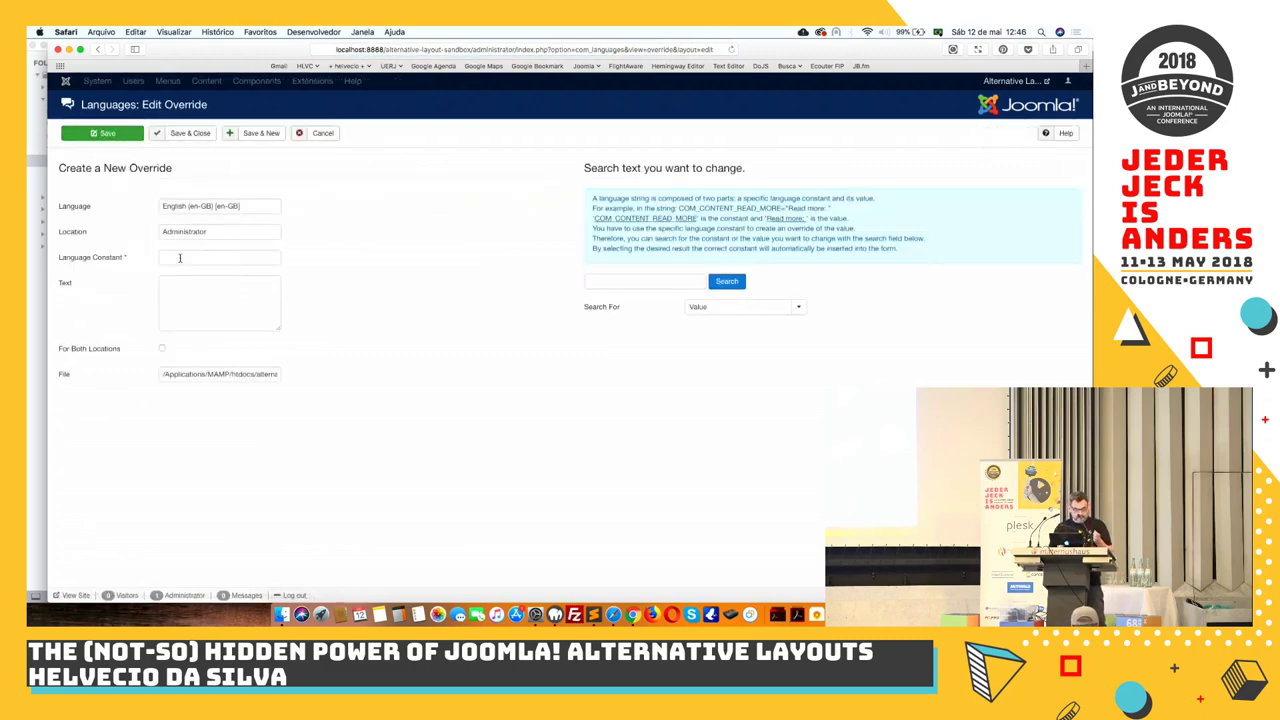
click(180, 258)
key(super+v)
click(186, 301)
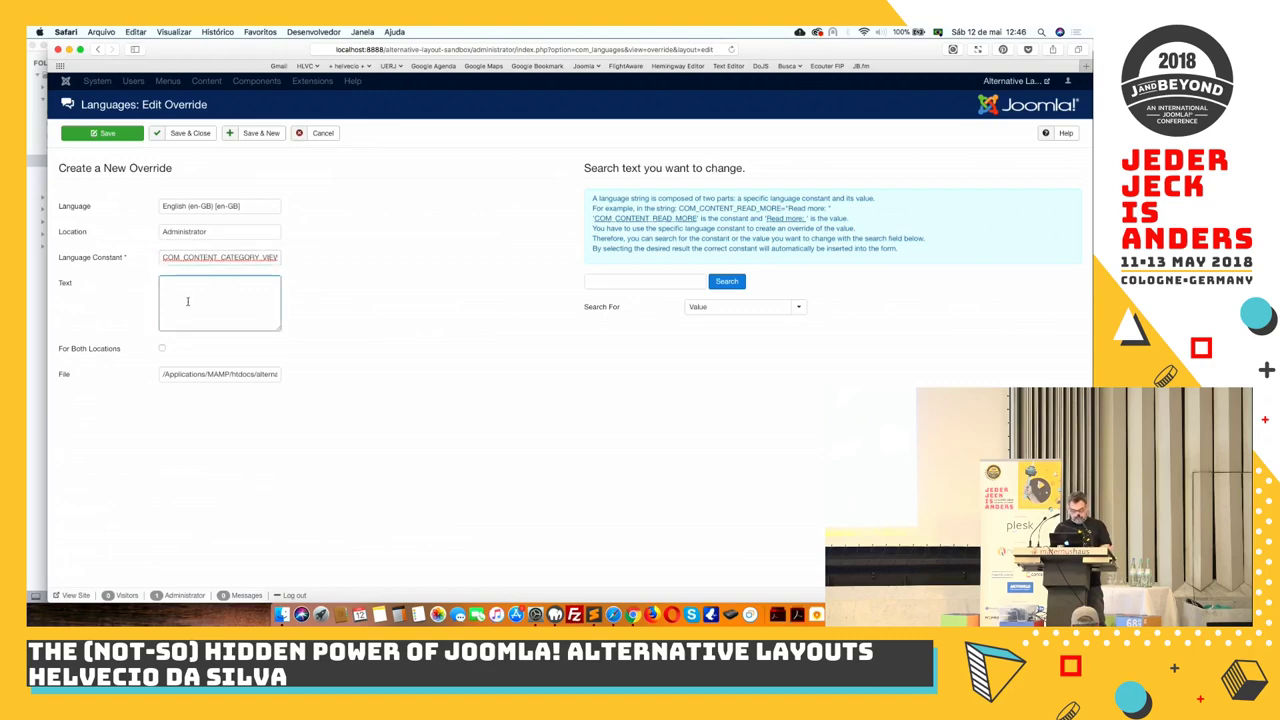
text(BLOG)
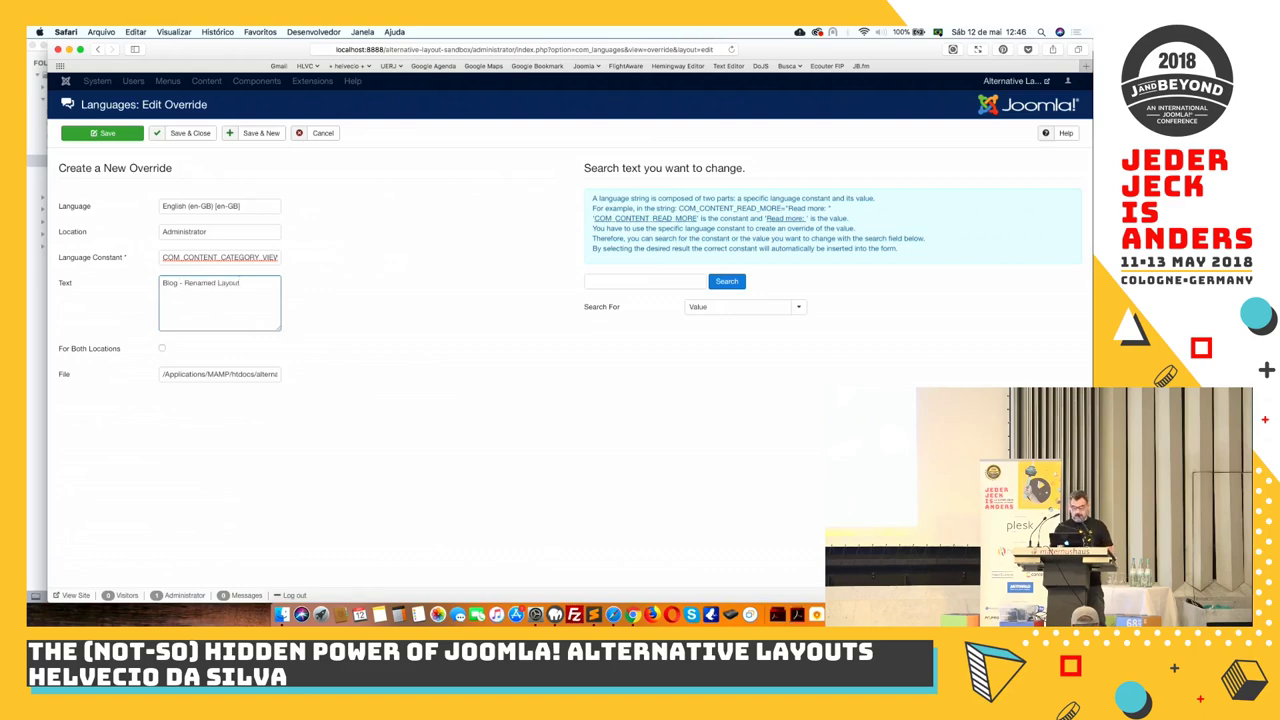
click(96, 133)
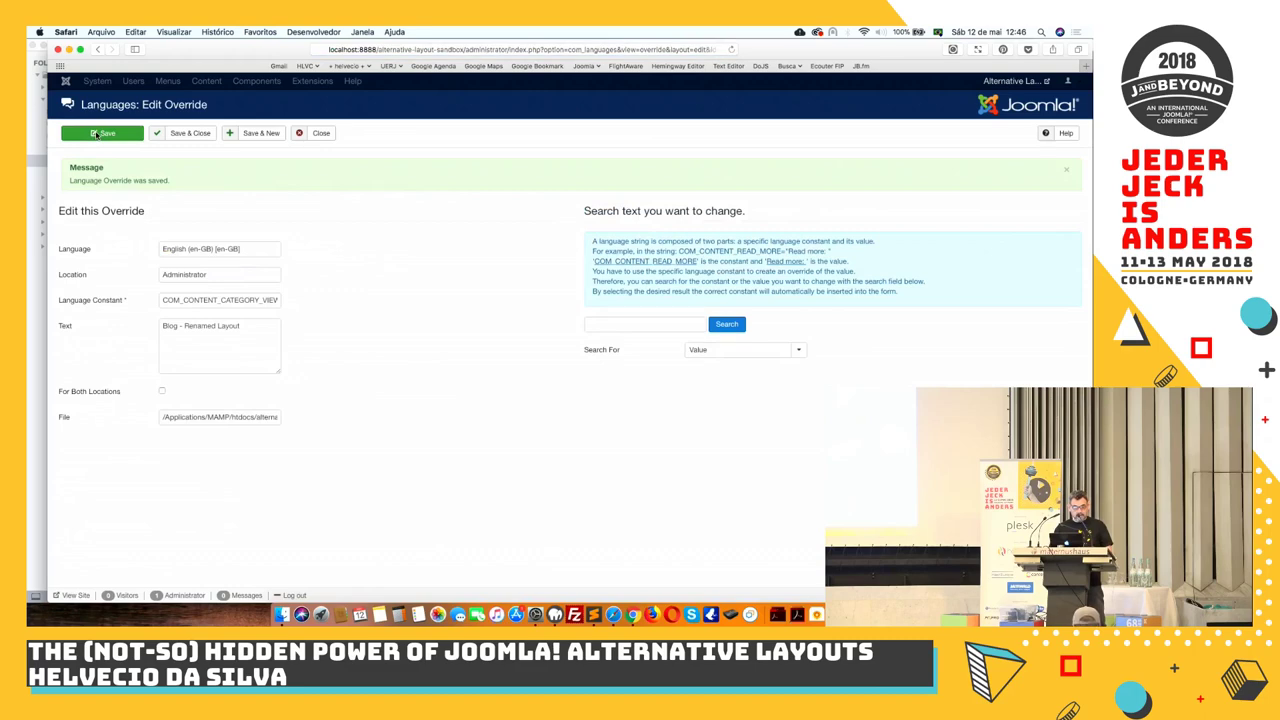
click(186, 135)
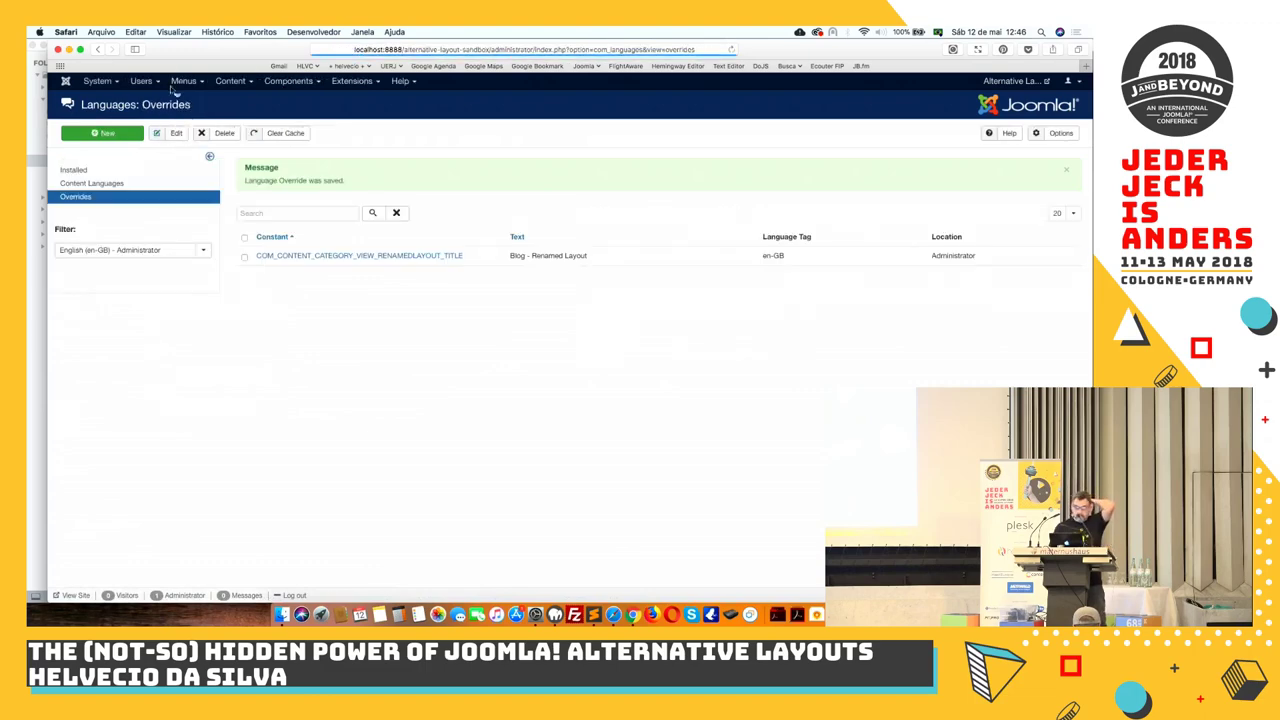
Start a new Main Menu item and confirm Blog - Renamed Layout is listed under Articles types
click(181, 84)
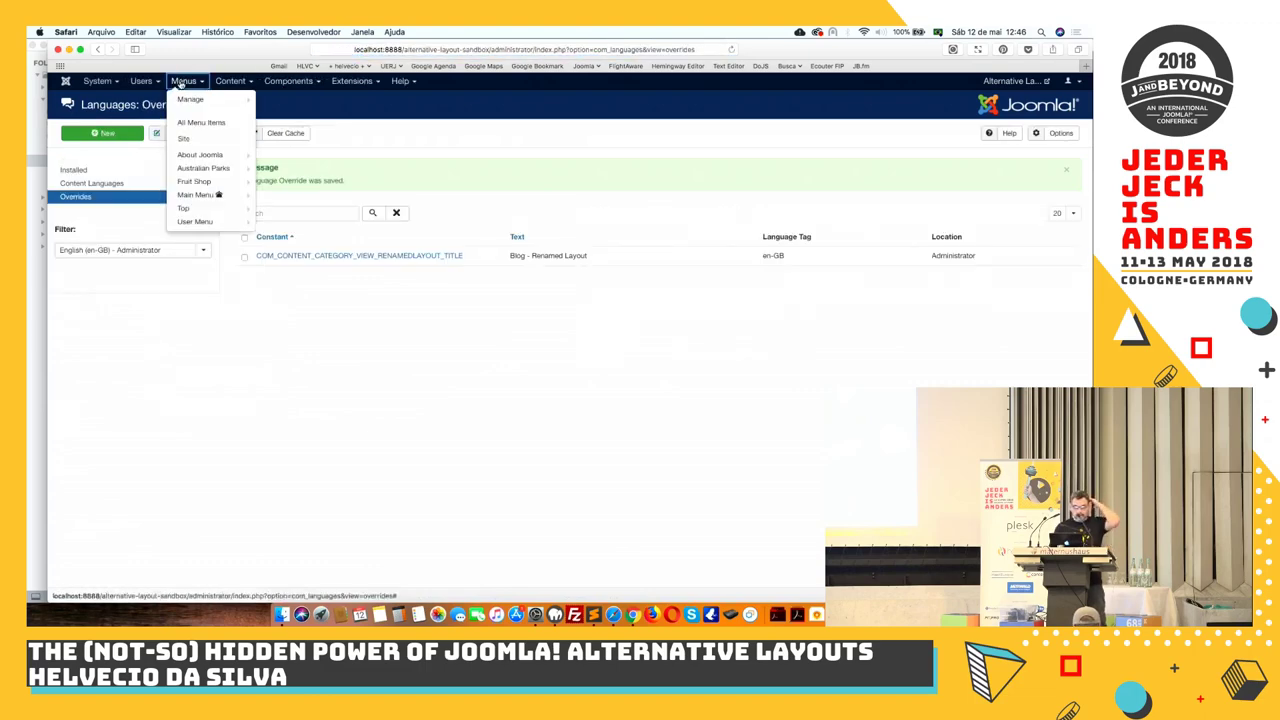
click(198, 194)
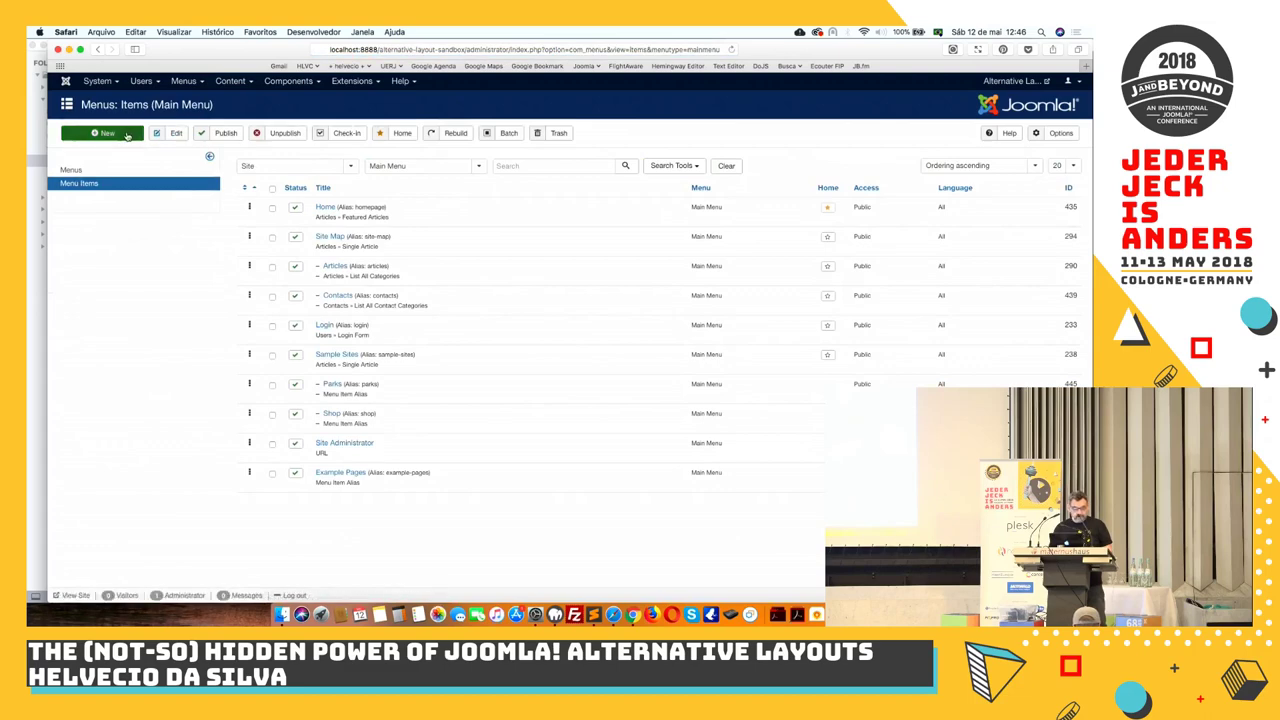
click(122, 133)
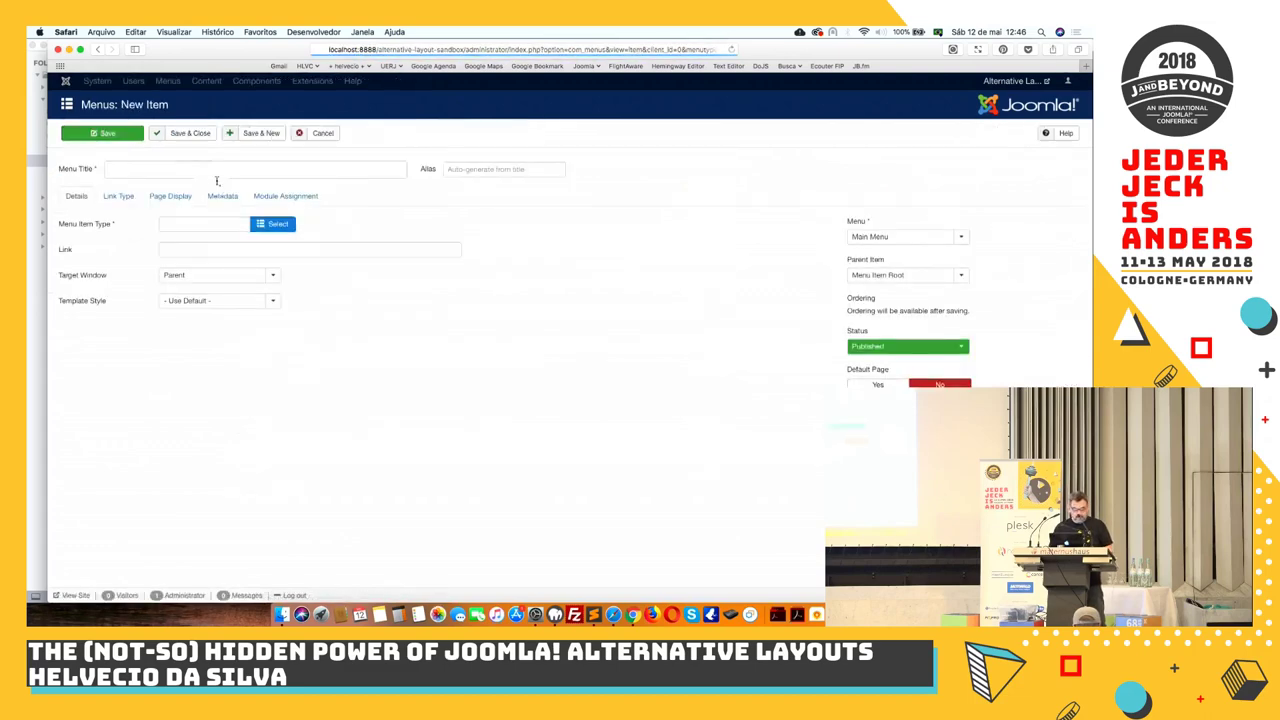
click(272, 224)
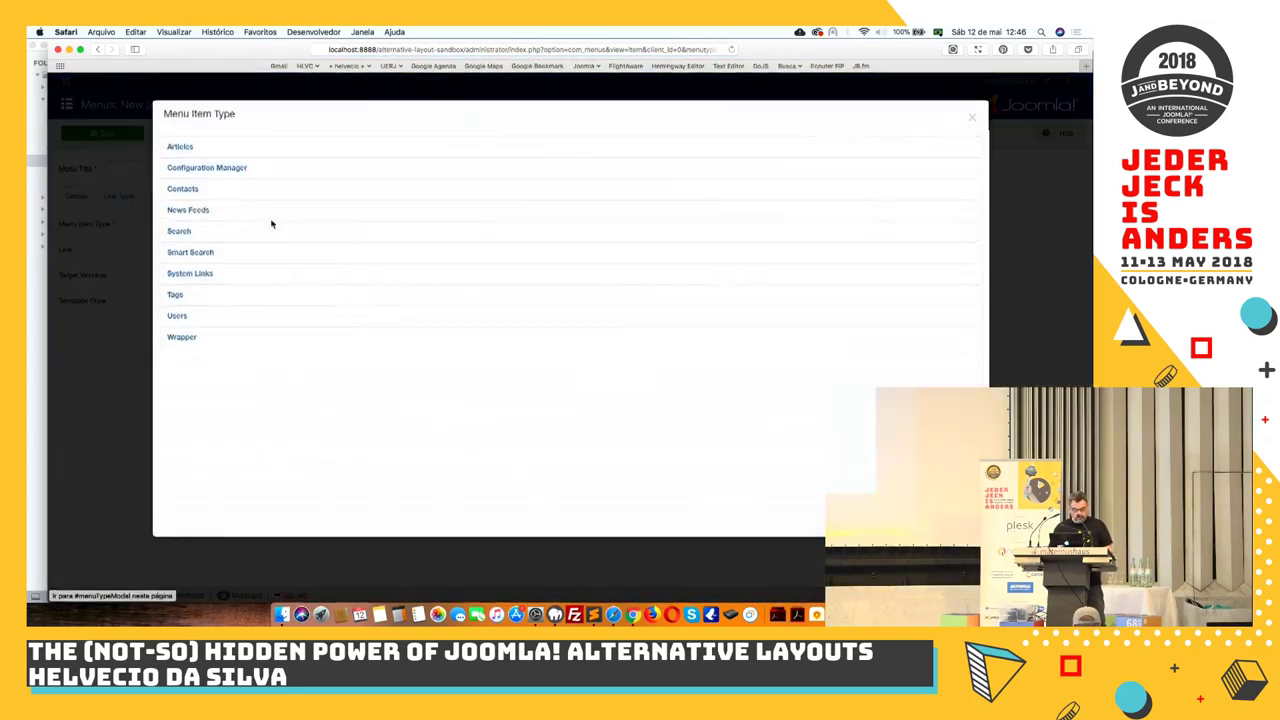
click(184, 146)
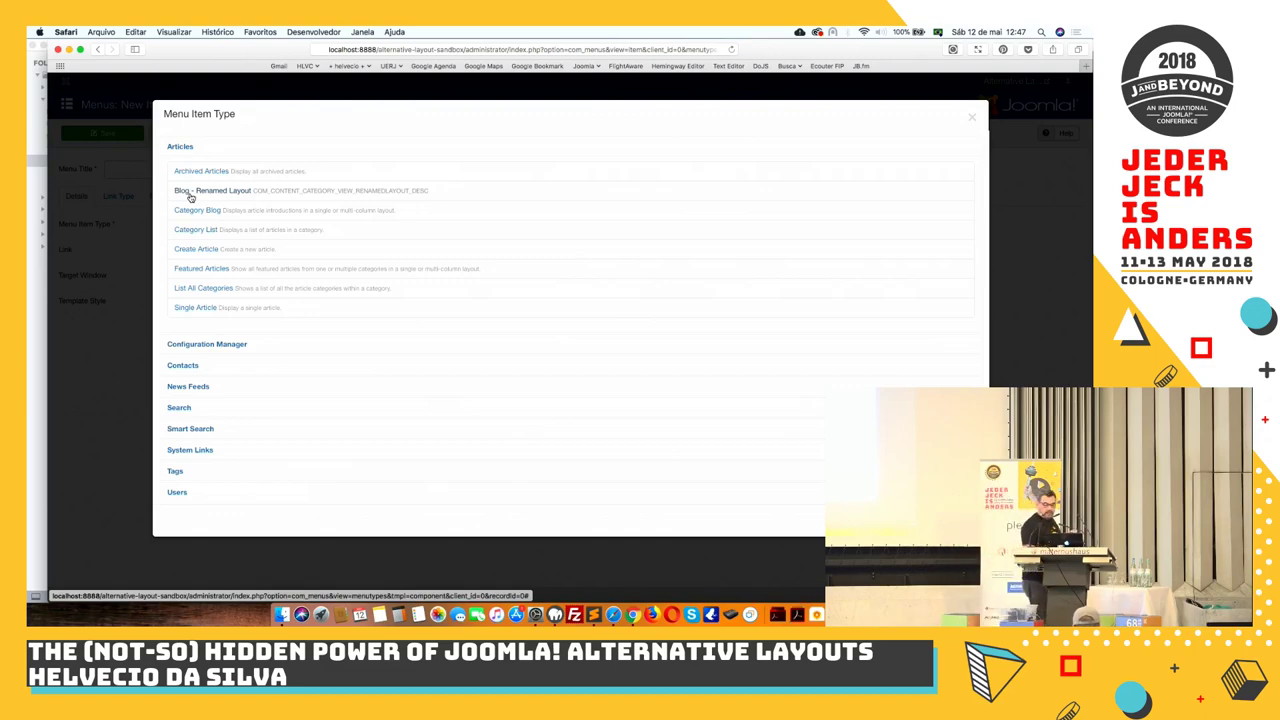
click(971, 120)
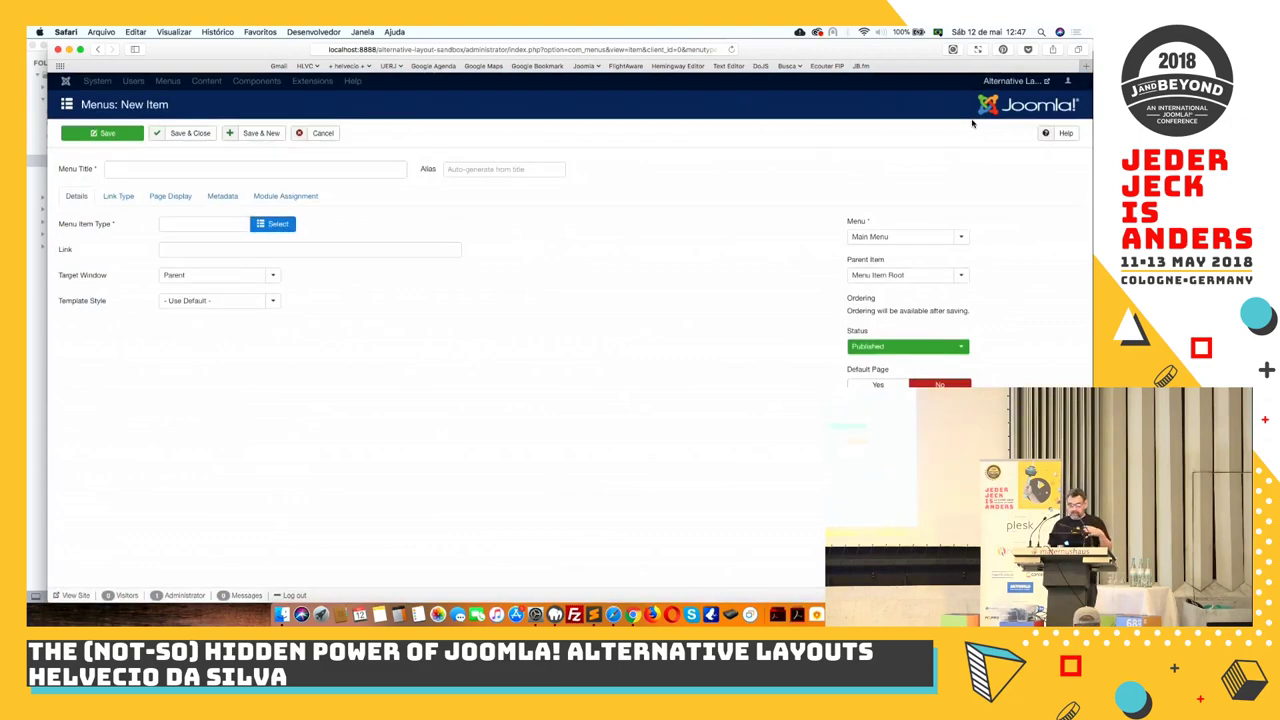
Go to hlvc.design and open the Blog article 'How to create an Alternative Layout for Menu Itens'
click(404, 50)
click(404, 50)
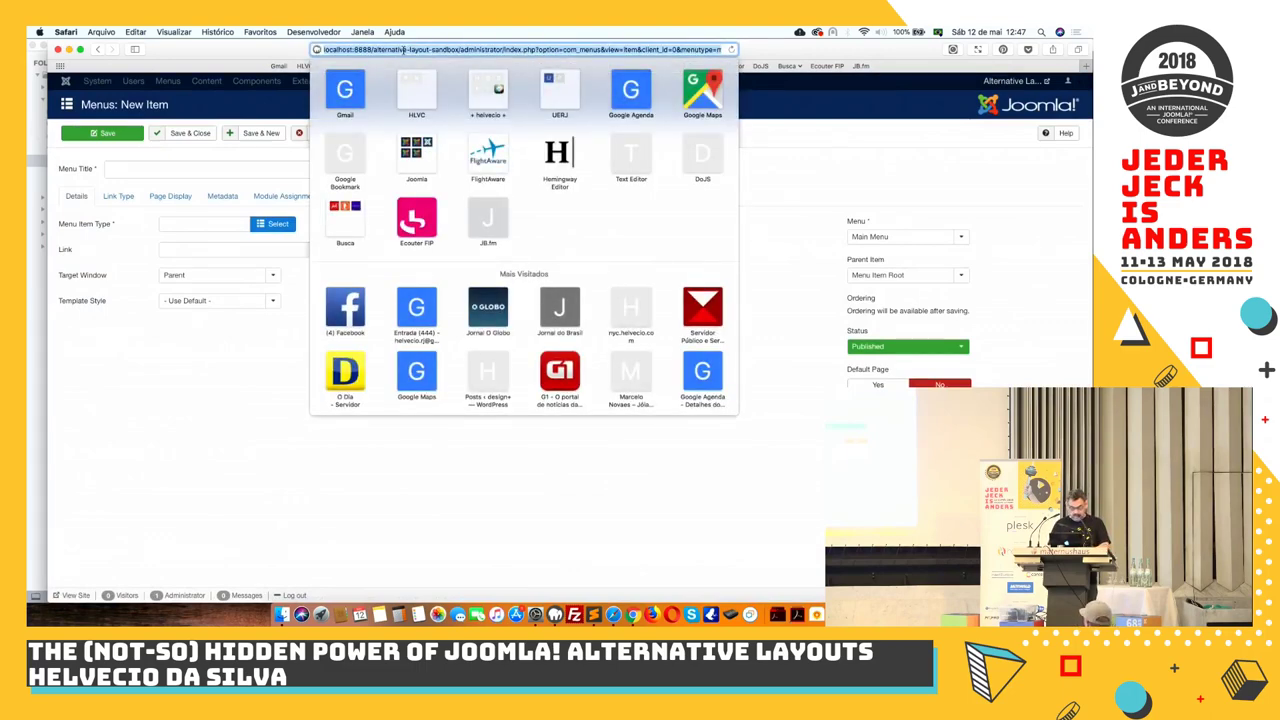
key(BackSpace)
text(hl)
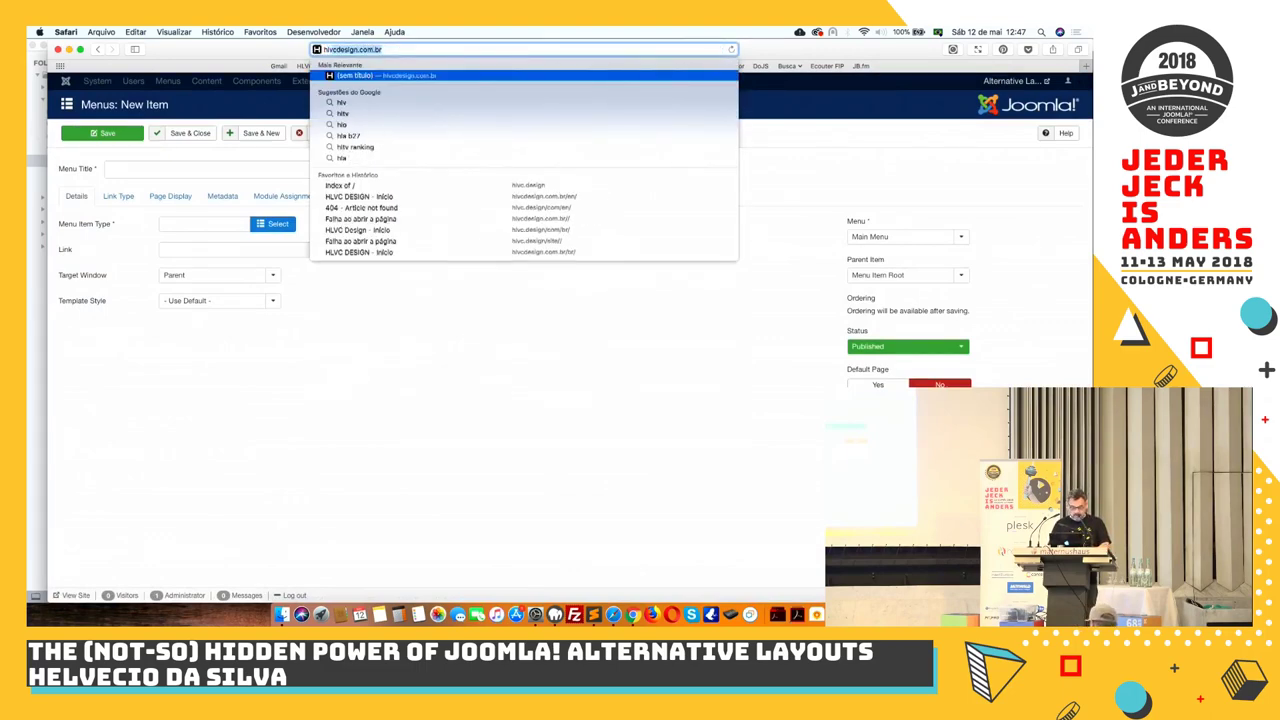
text(vd.design)
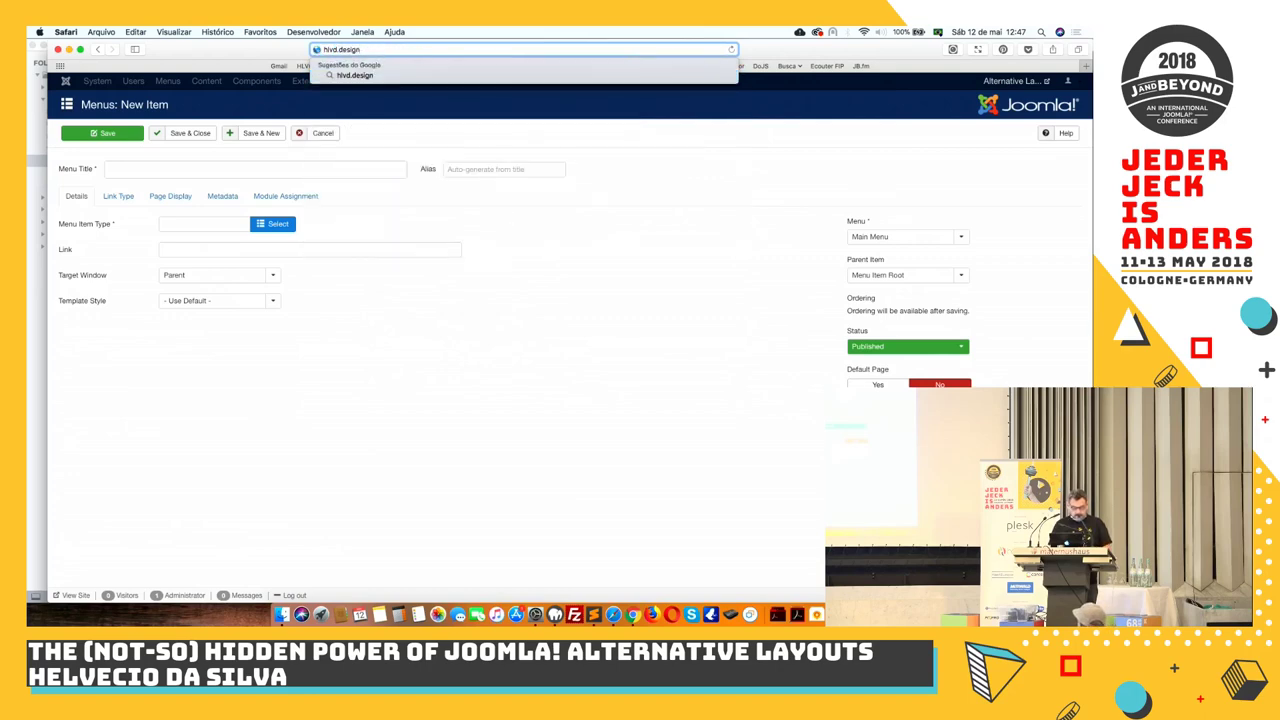
key(Return)
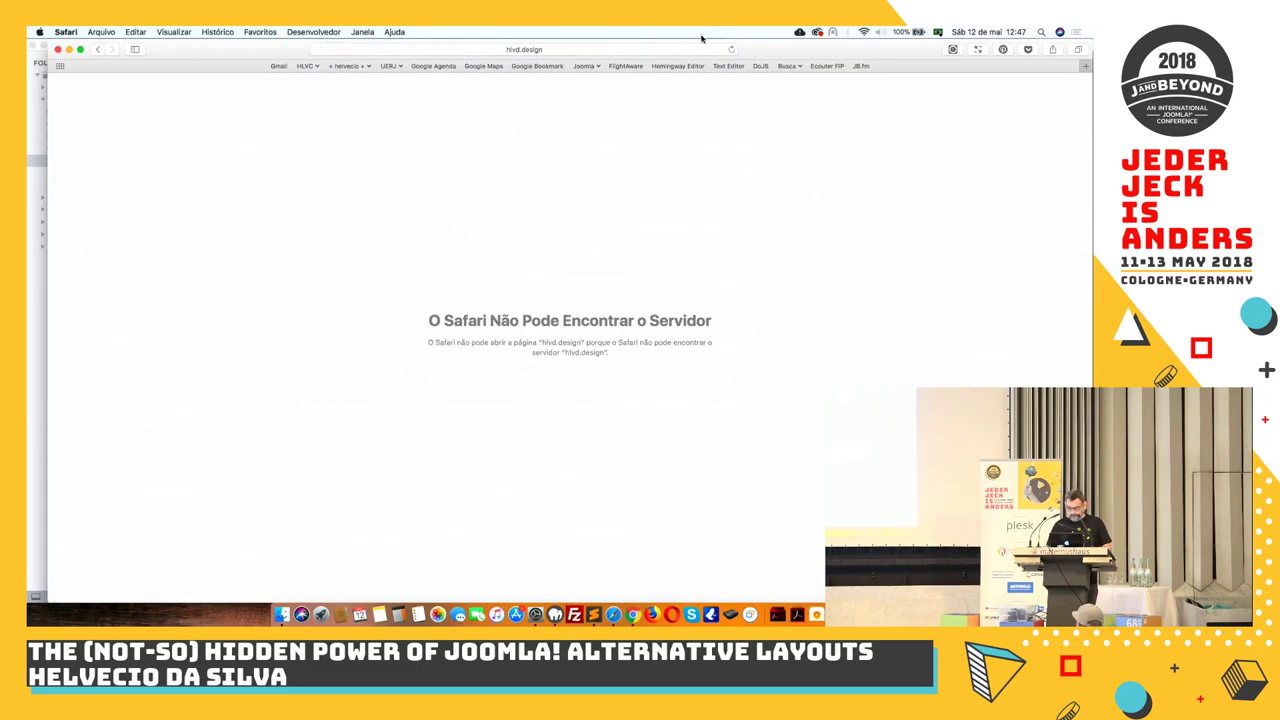
click(648, 57)
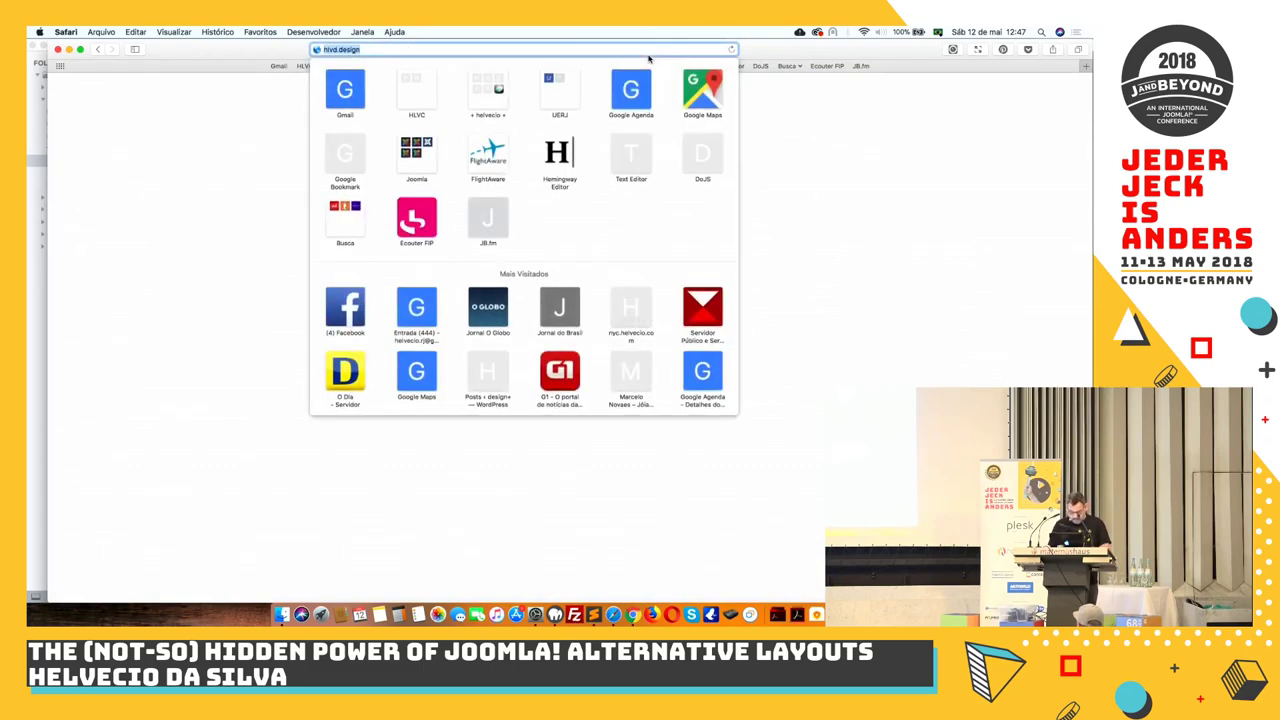
text(hlvc.design)
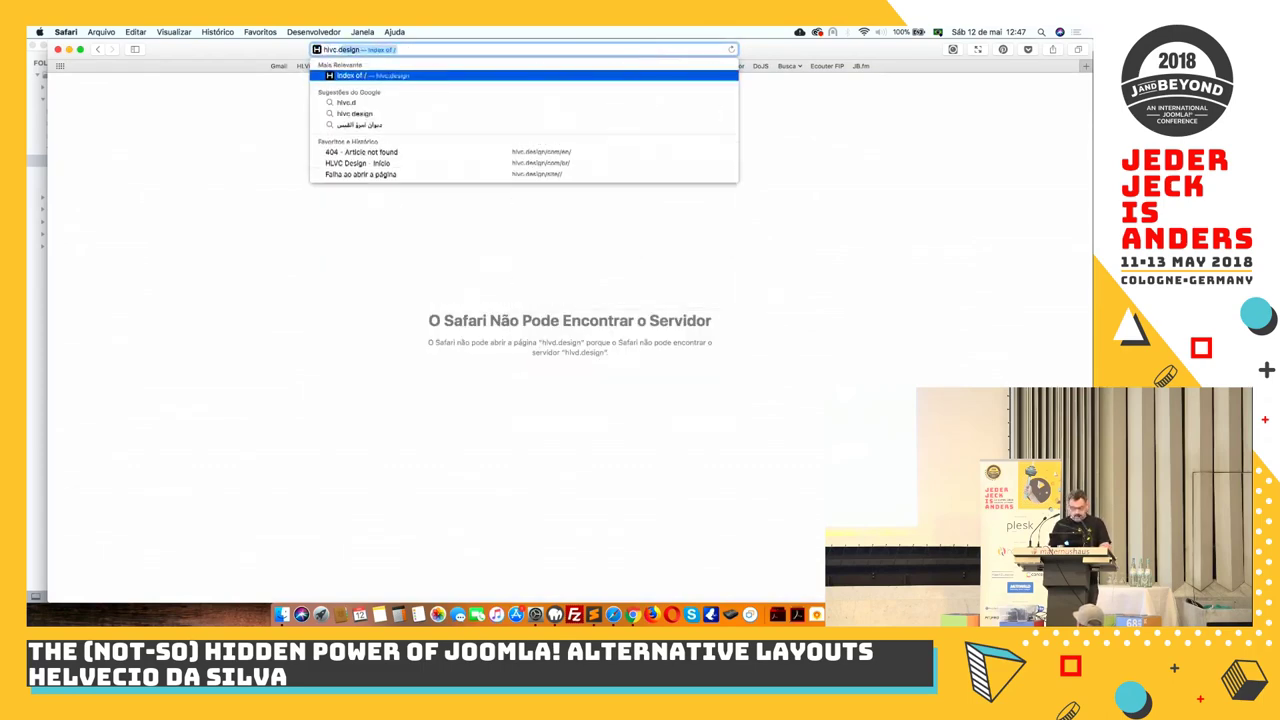
key(Return)
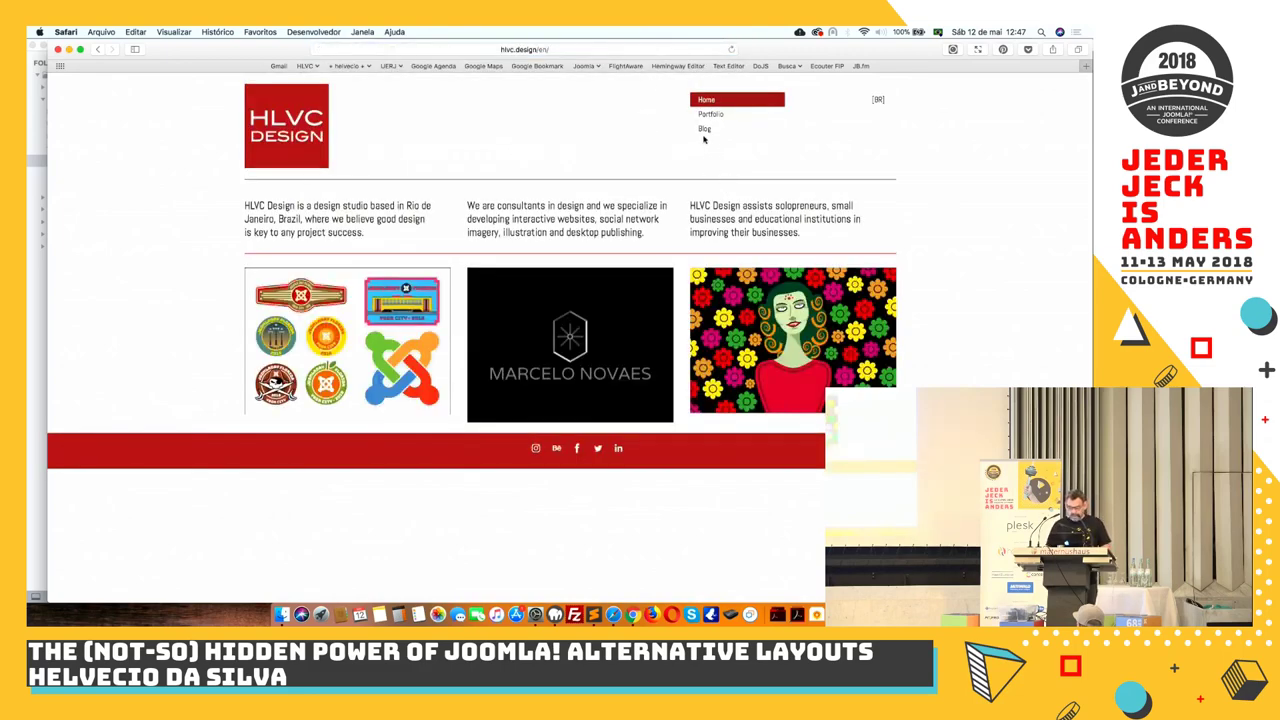
click(705, 130)
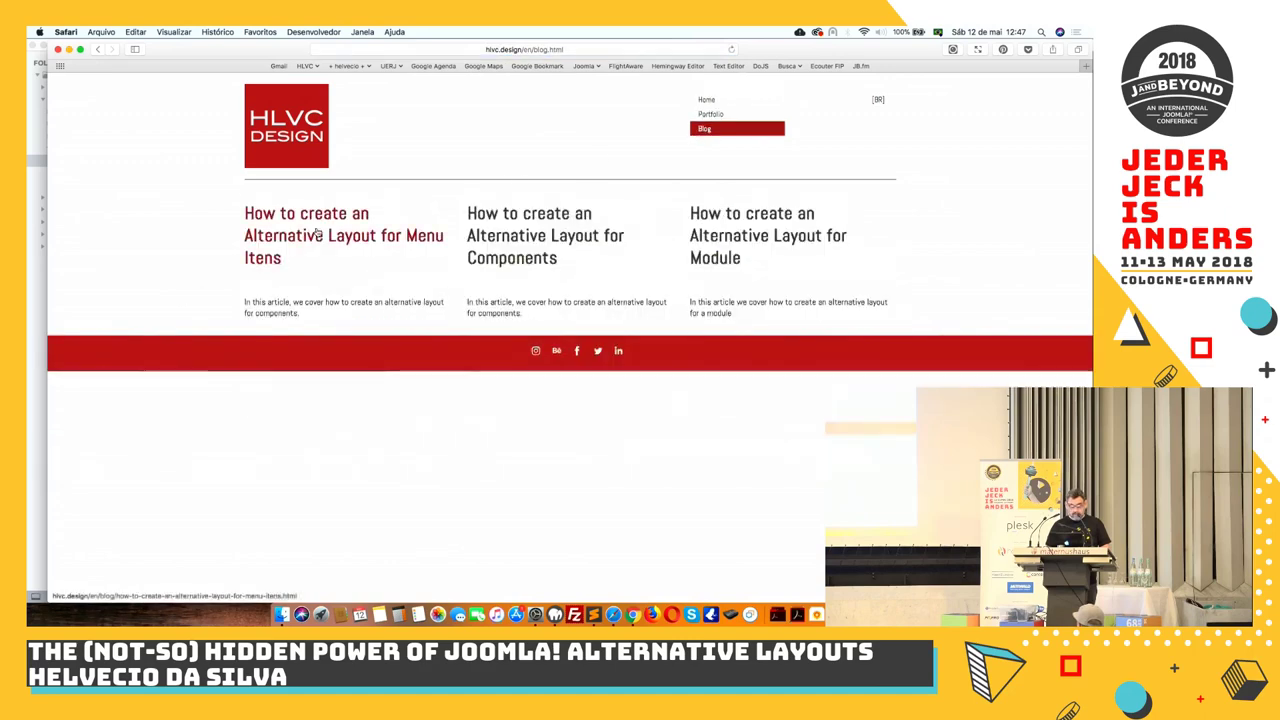
click(316, 237)
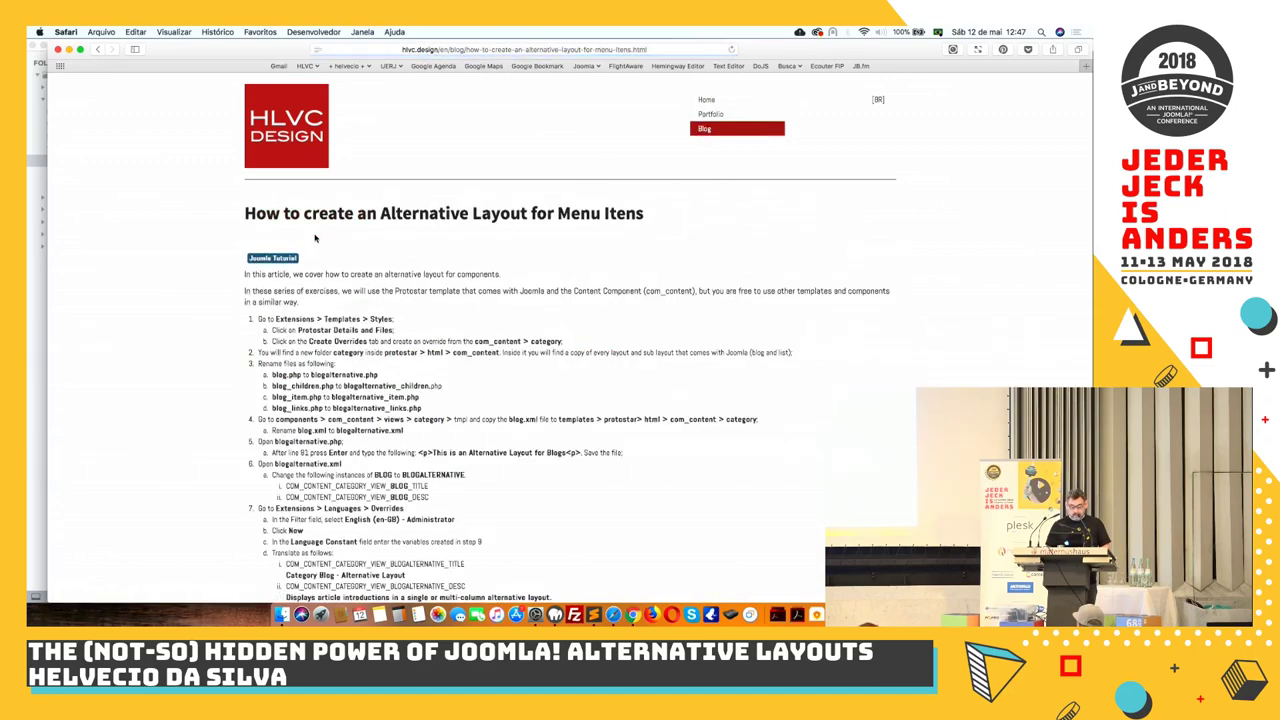